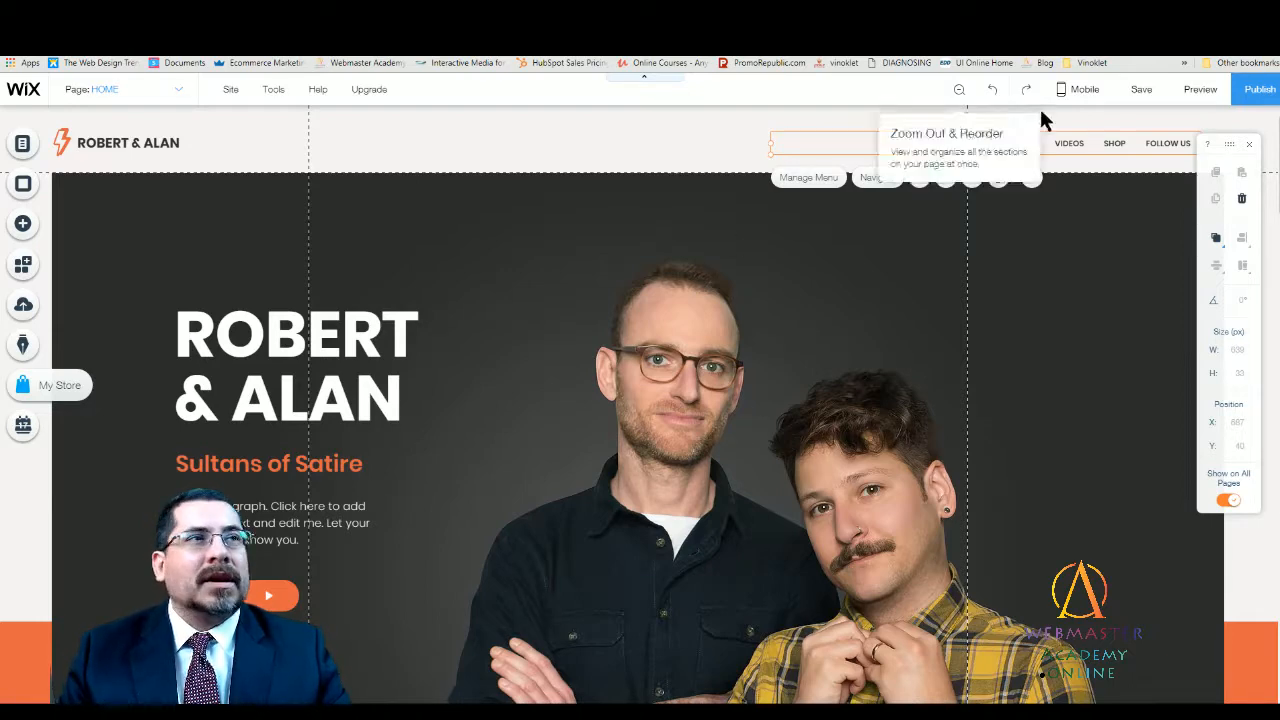
- Preview the site and examine the home page's opening section and the "This is Us!" section
left_click(1201, 91)
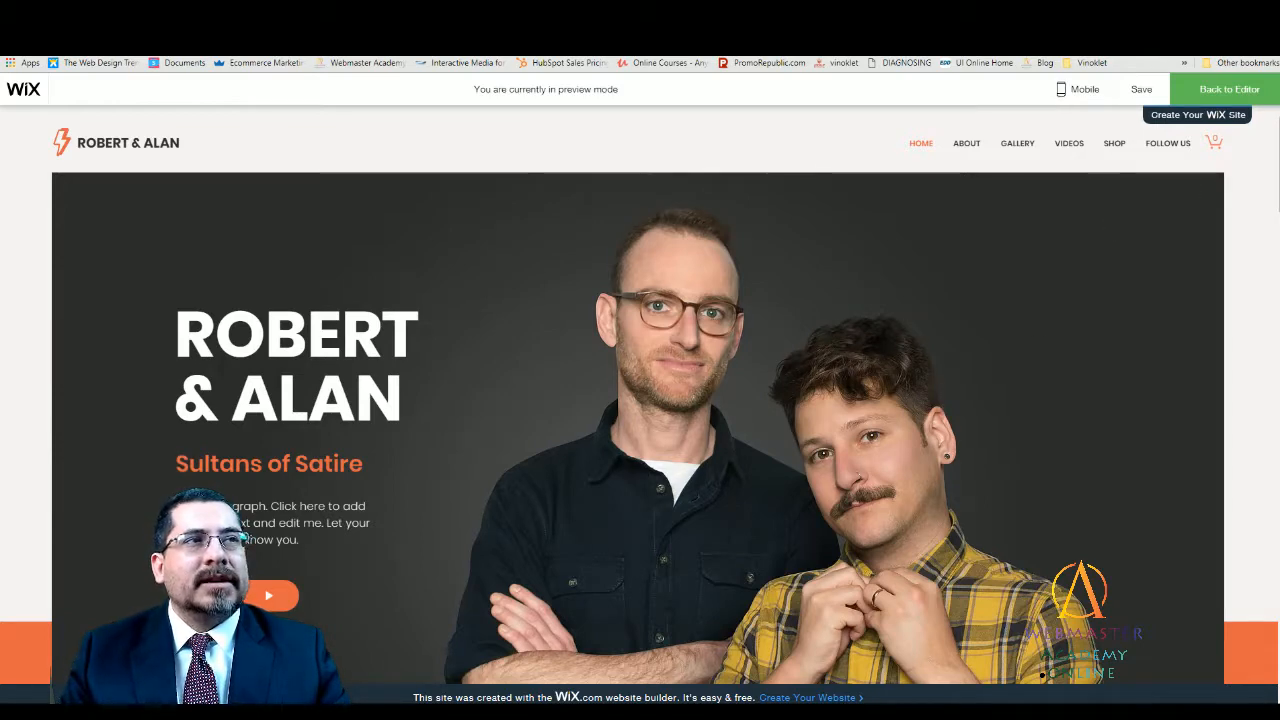
scroll(640, 430, "down", 1)
scroll(640, 430, "up", 1)
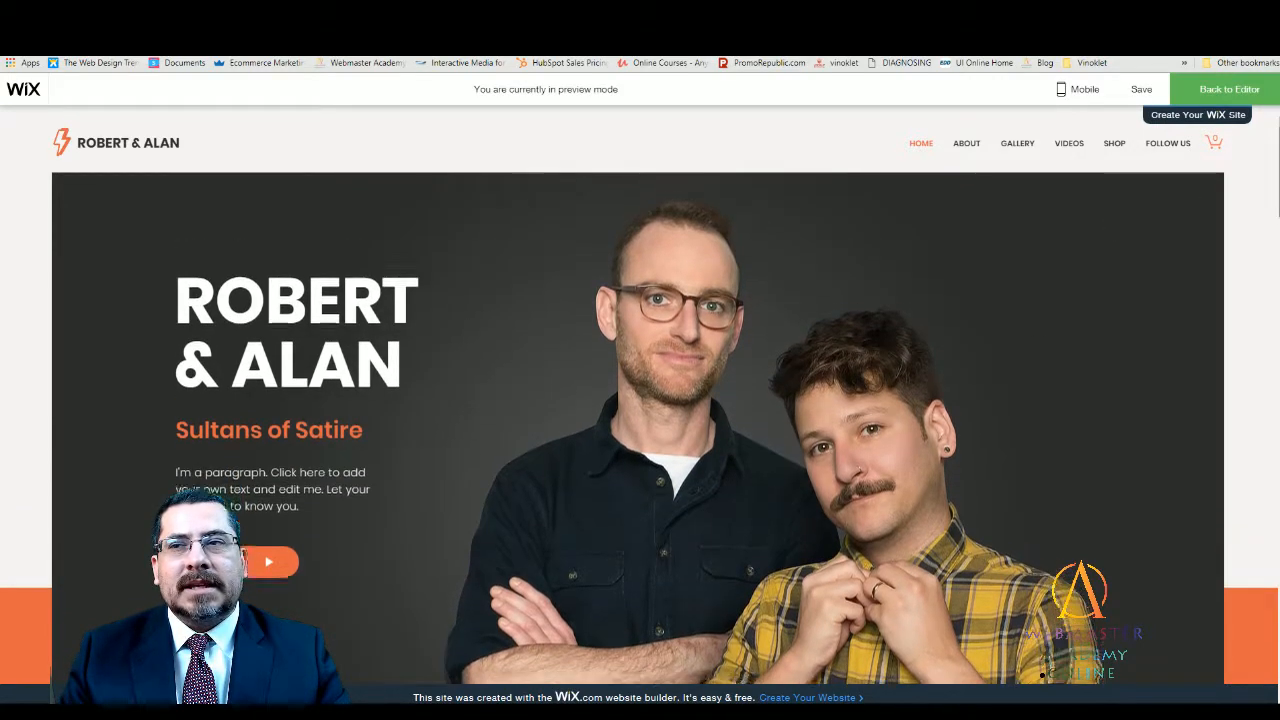
scroll(640, 430, "down", 1)
scroll(640, 430, "down", 1)
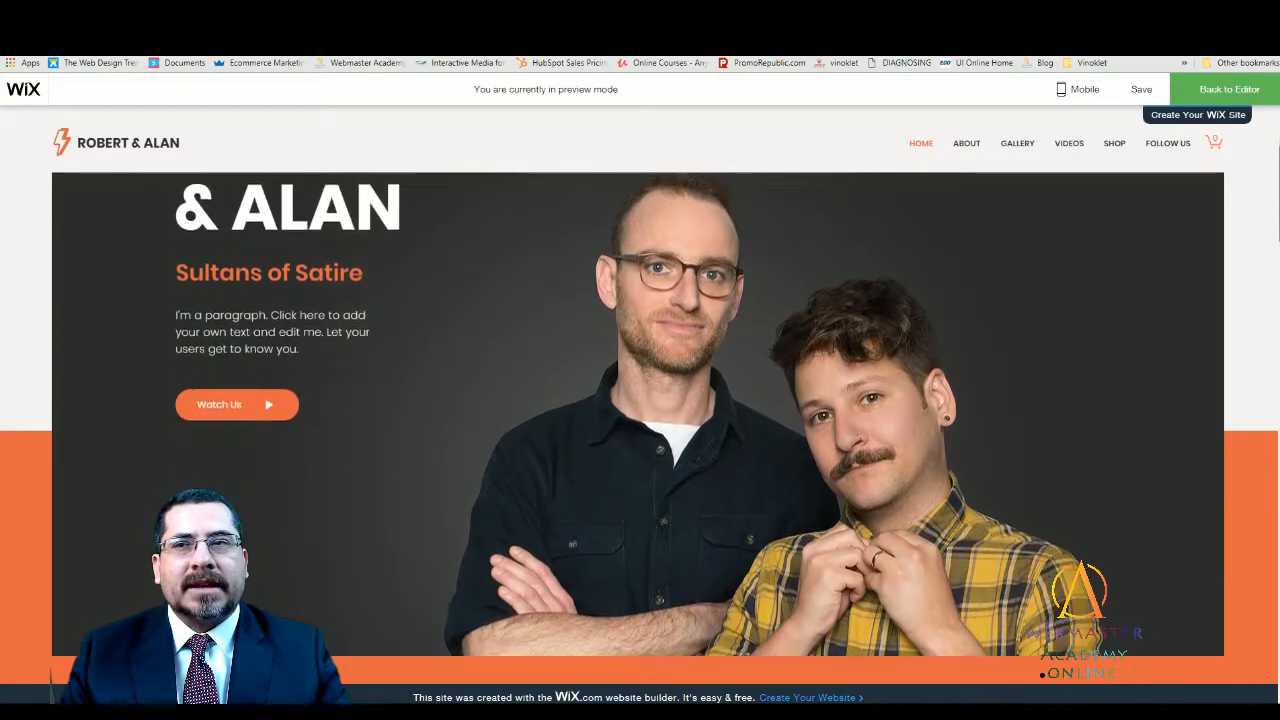
scroll(640, 430, "up", 1)
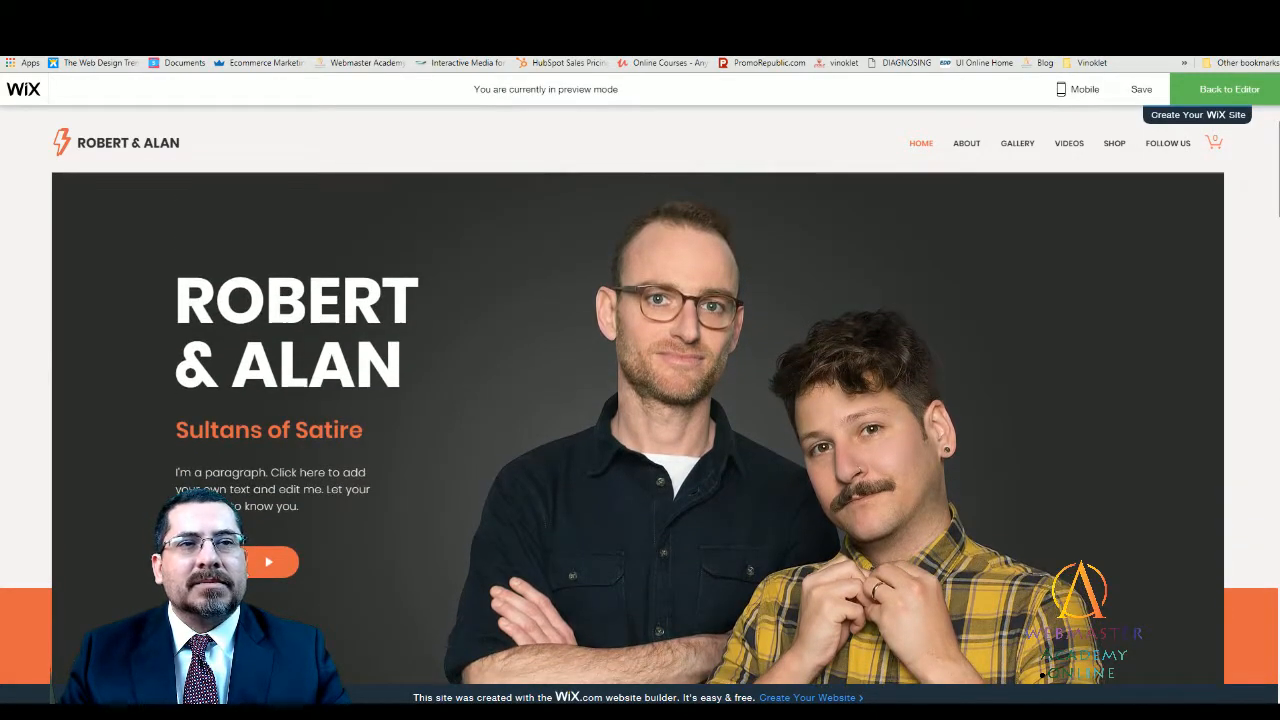
scroll(640, 430, "down", 2)
scroll(640, 430, "down", 2)
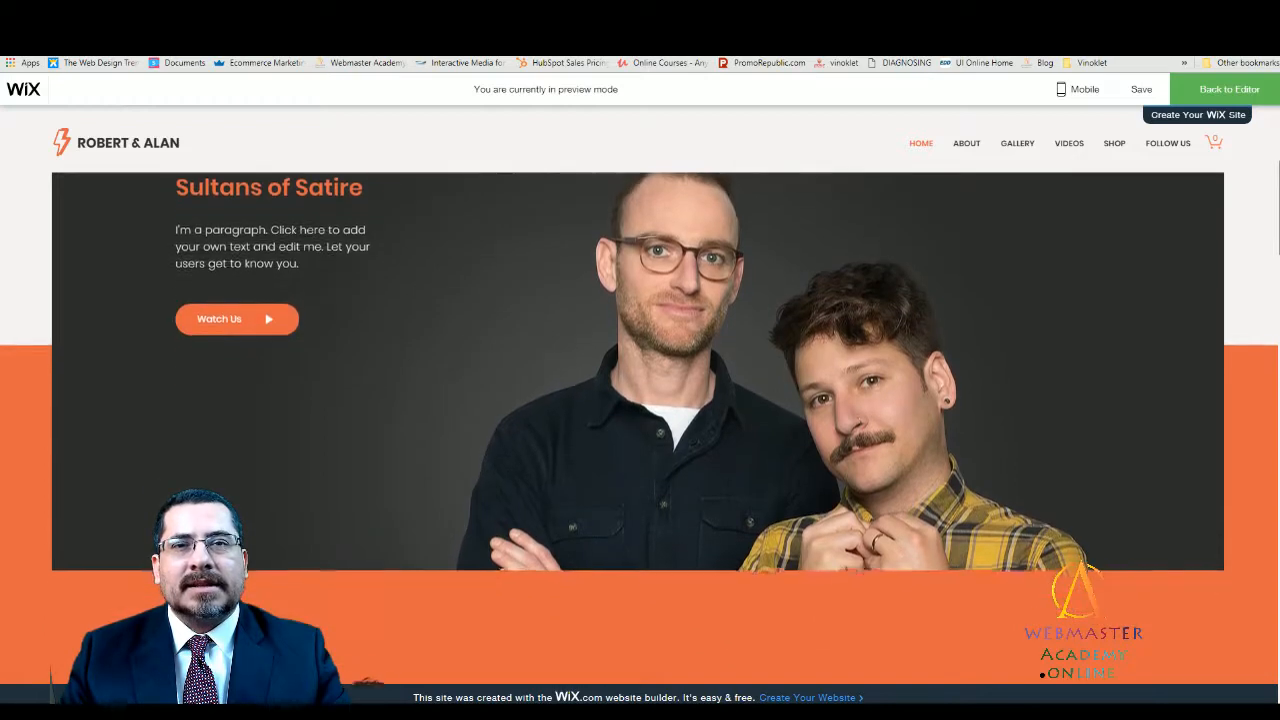
scroll(640, 430, "down", 1)
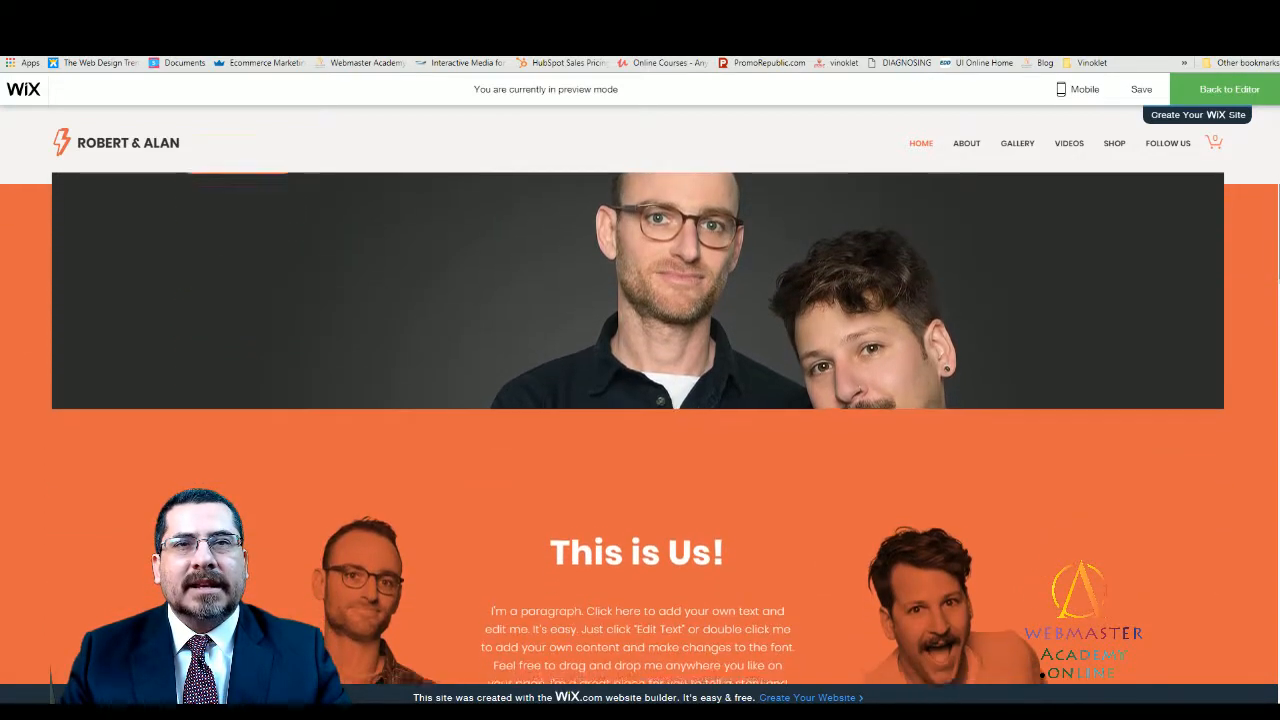
scroll(640, 430, "down", 1)
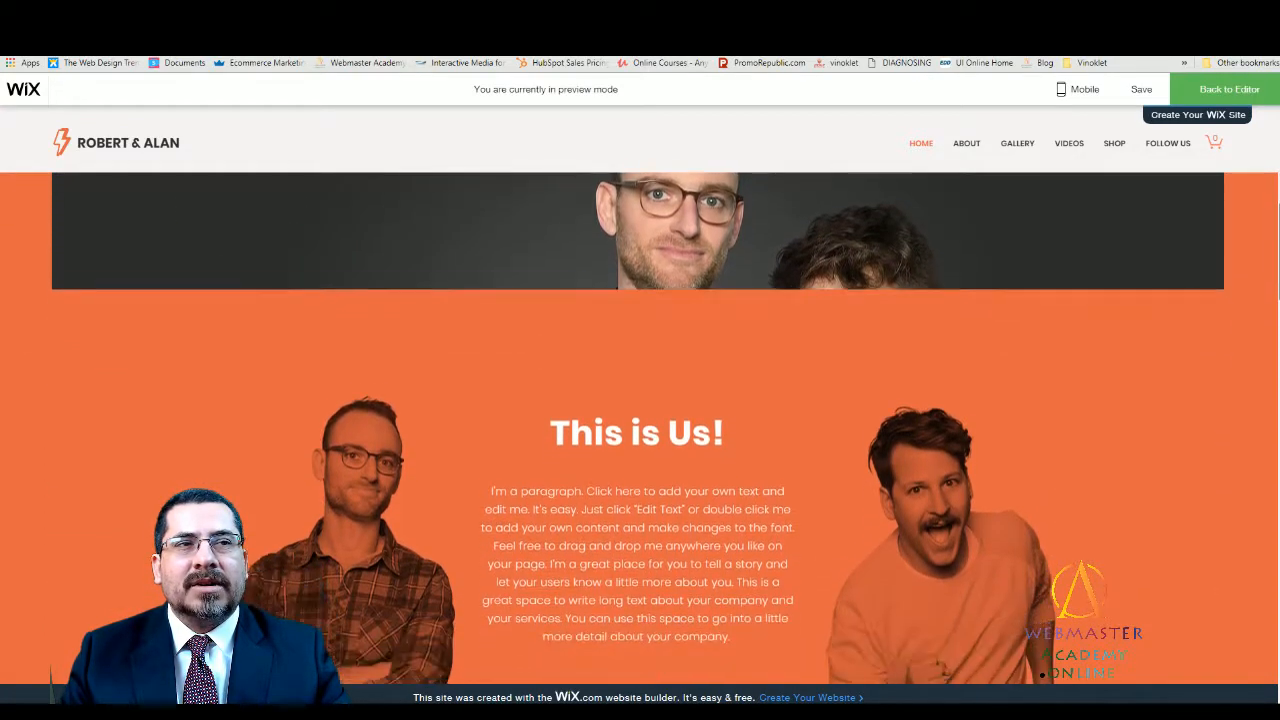
scroll(640, 430, "up", 5)
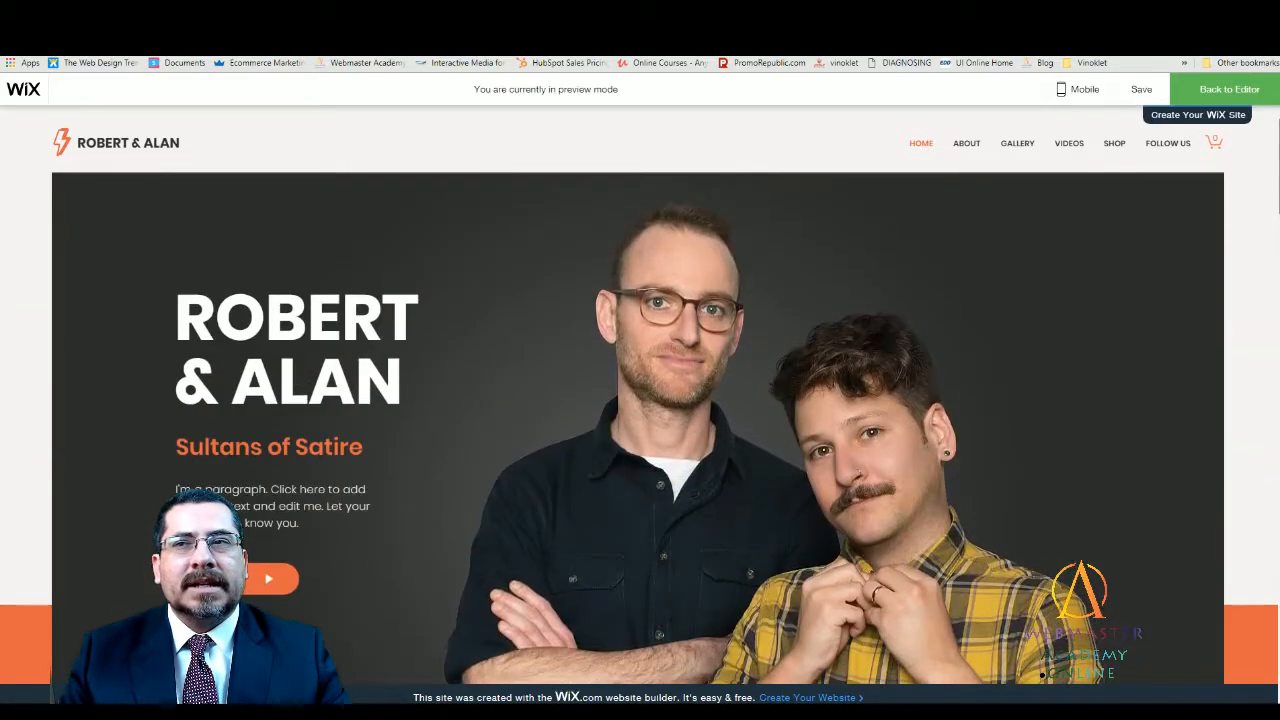
scroll(640, 430, "down", 3)
scroll(640, 430, "down", 2)
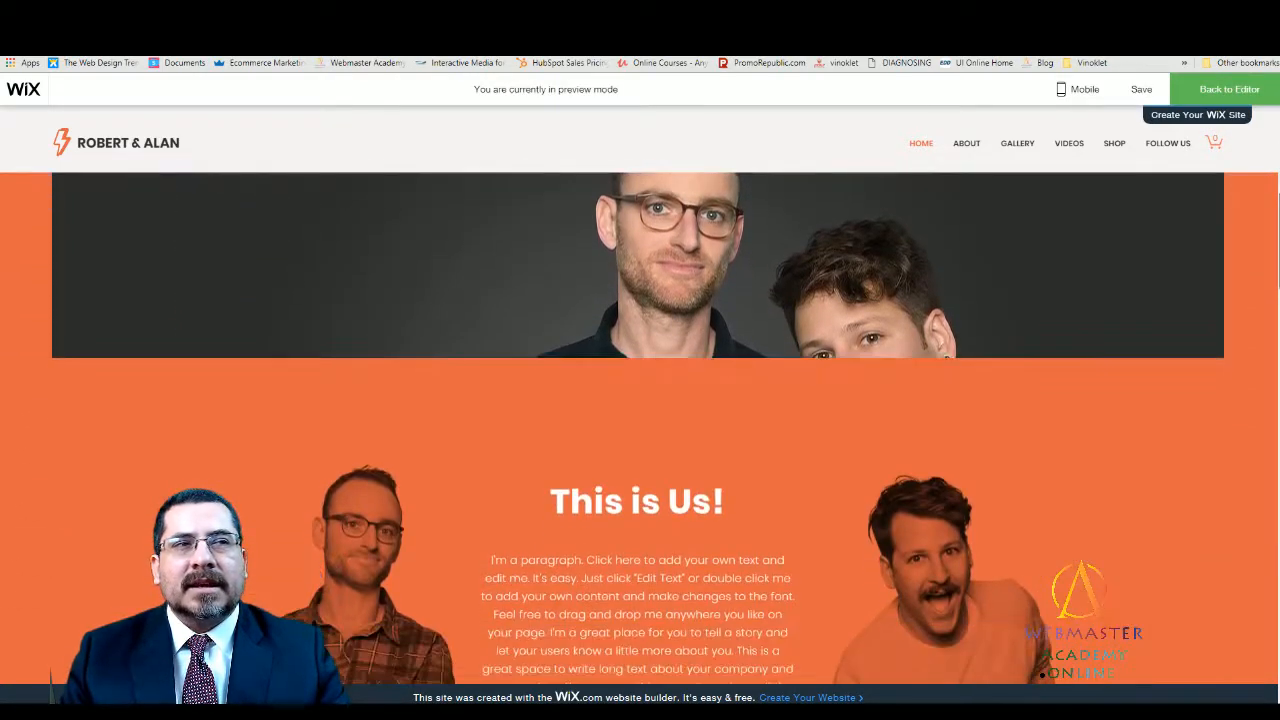
scroll(640, 430, "down", 1)
scroll(640, 430, "down", 2)
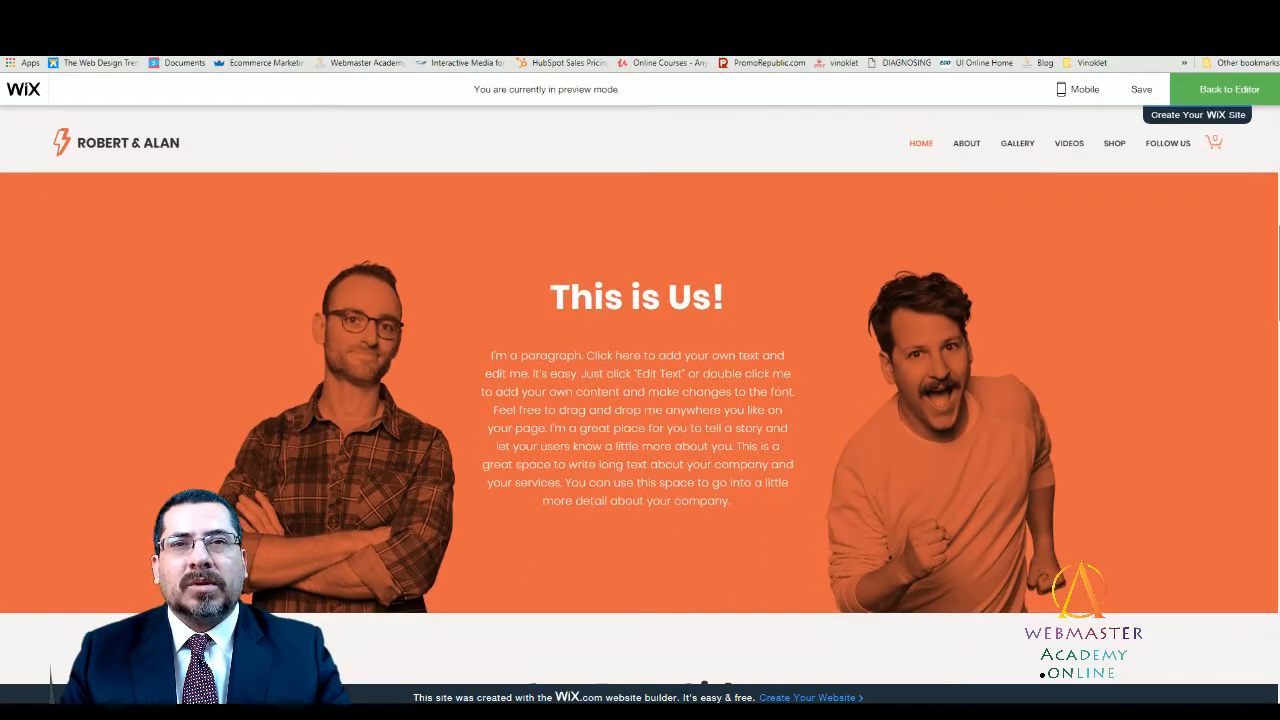
scroll(640, 430, "down", 1)
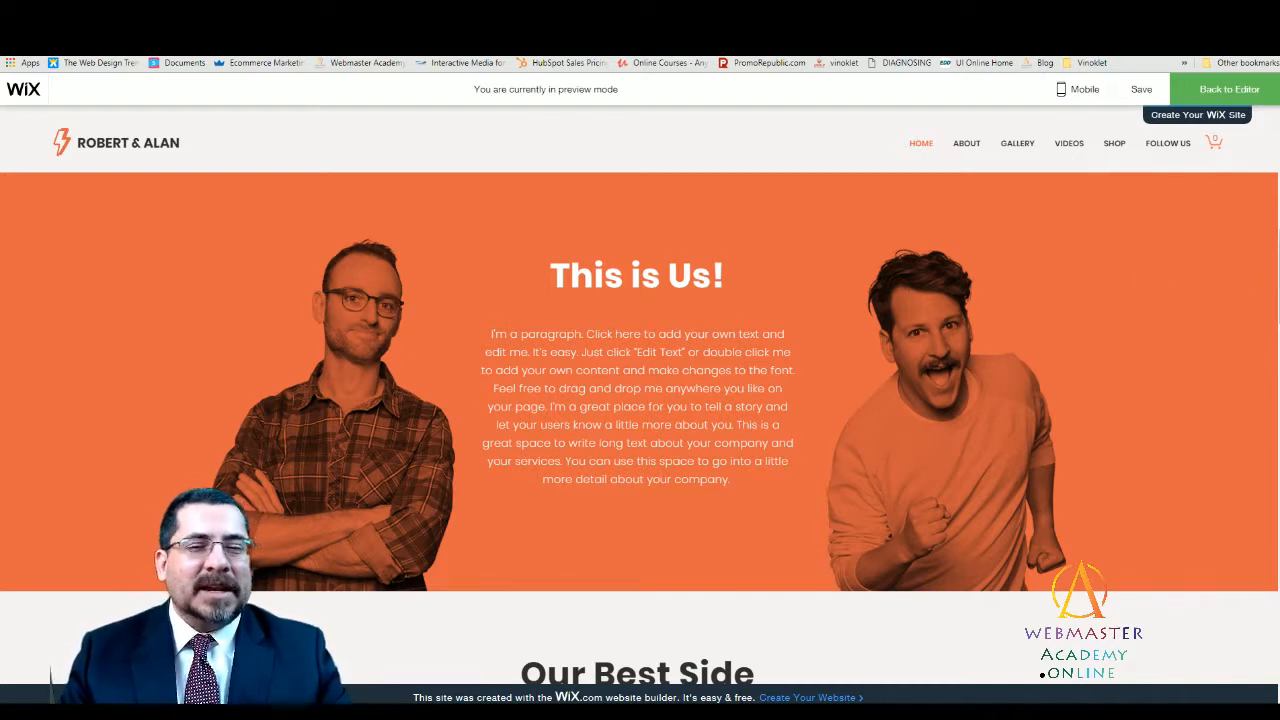
scroll(640, 400, "down", 1)
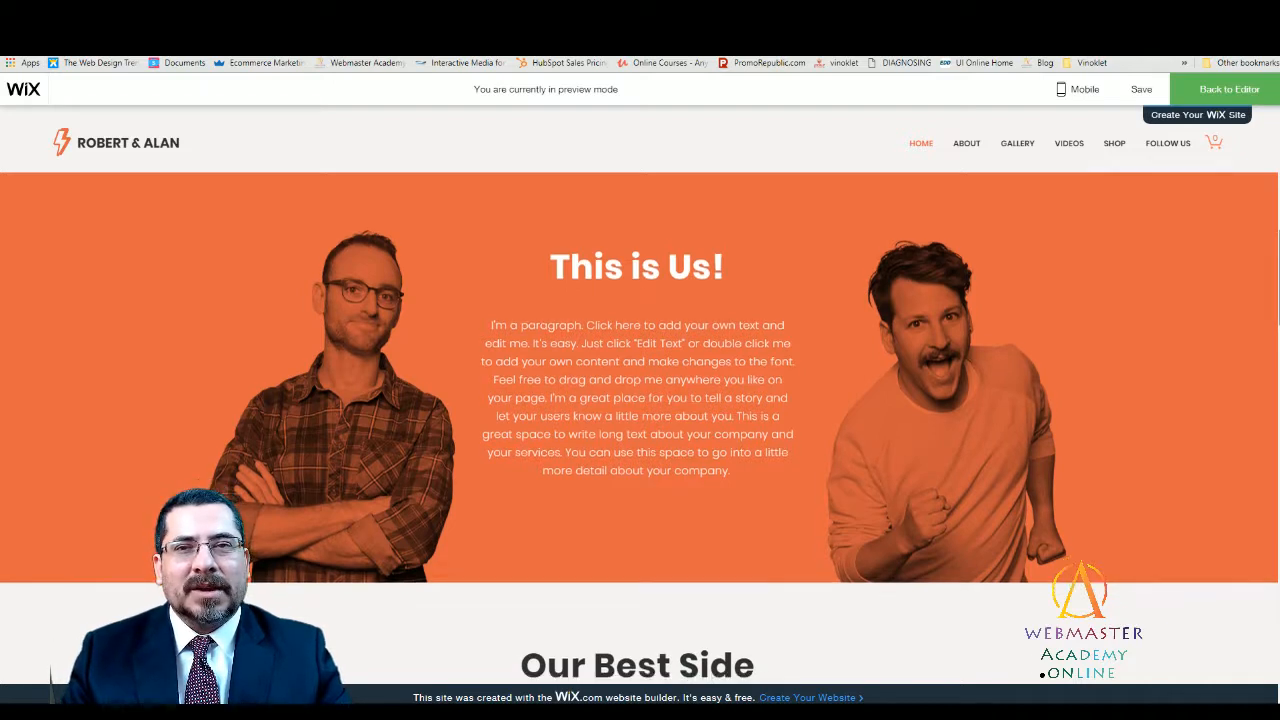
scroll(640, 400, "down", 1)
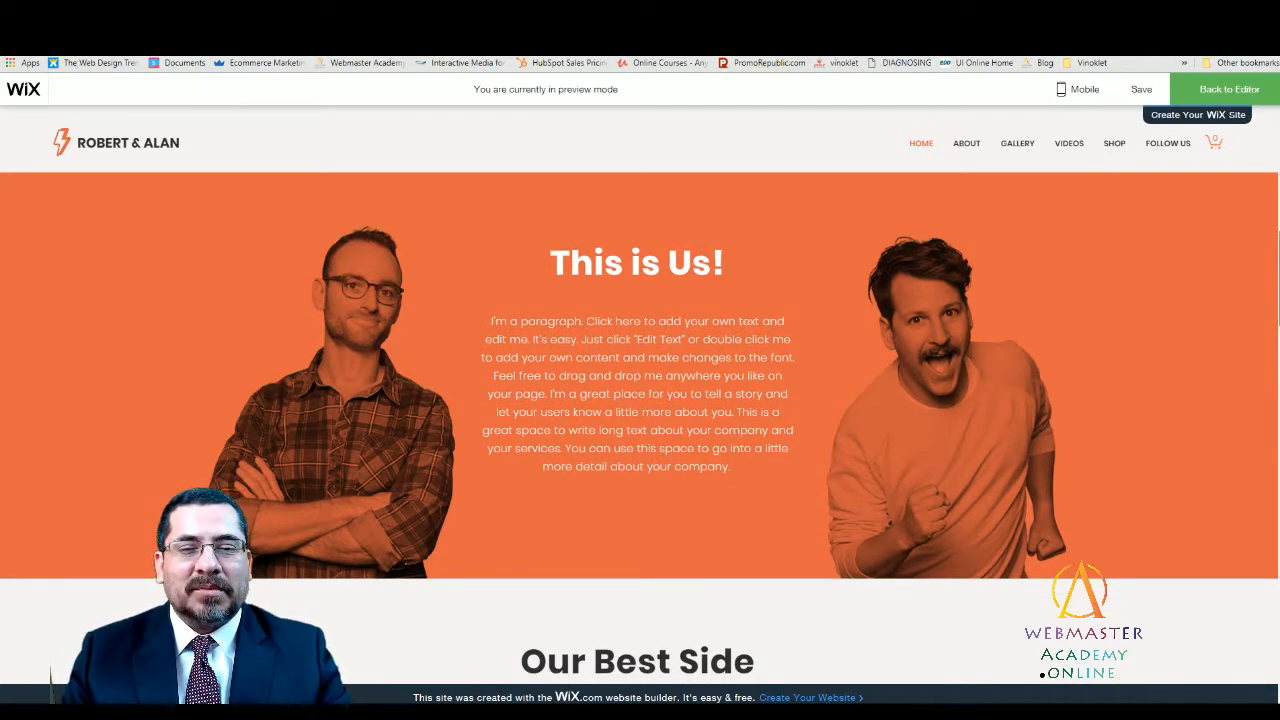
- Review the gallery, video, merch store and Follow Us sections down to the footer, and return to the editor
scroll(640, 400, "down", 3)
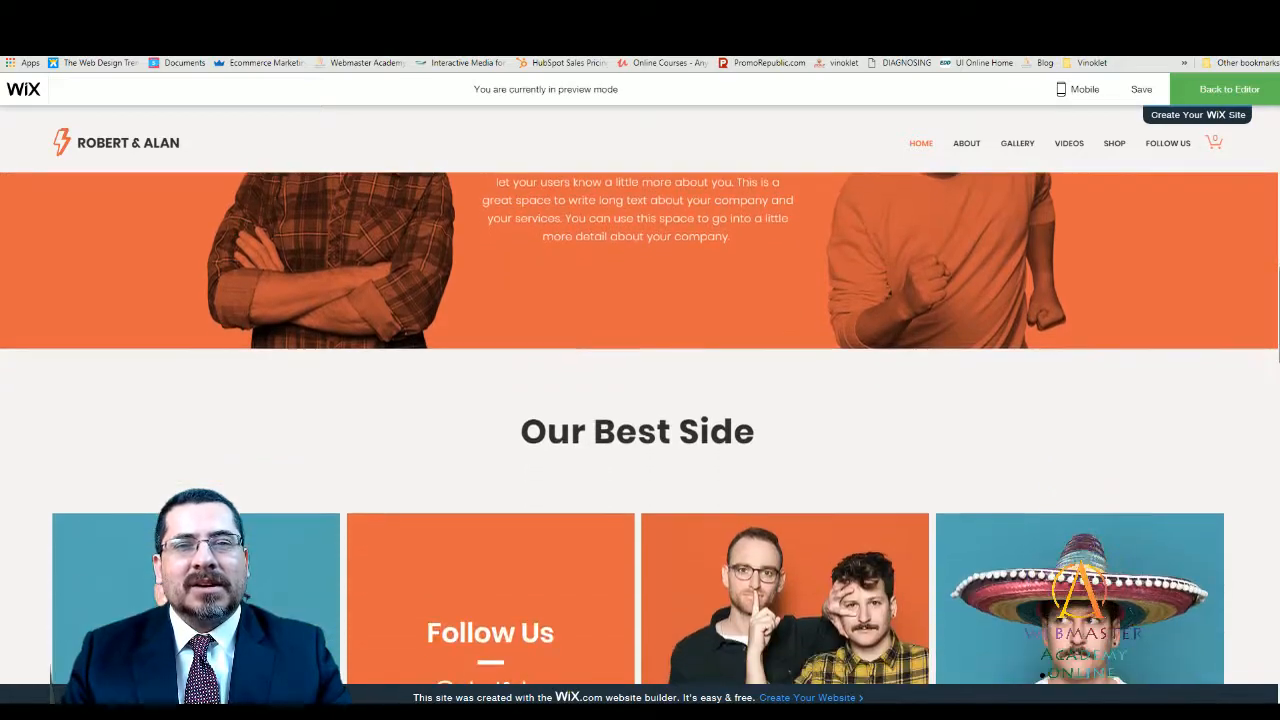
scroll(640, 400, "down", 5)
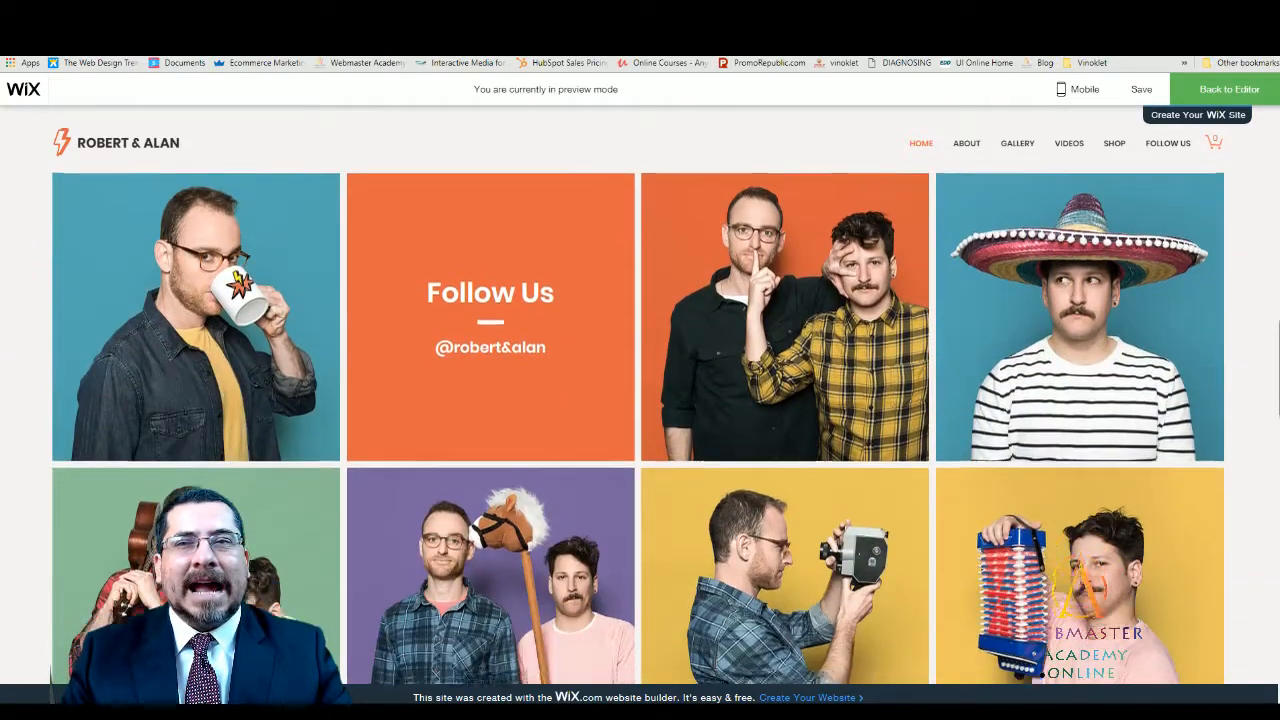
scroll(640, 400, "down", 3)
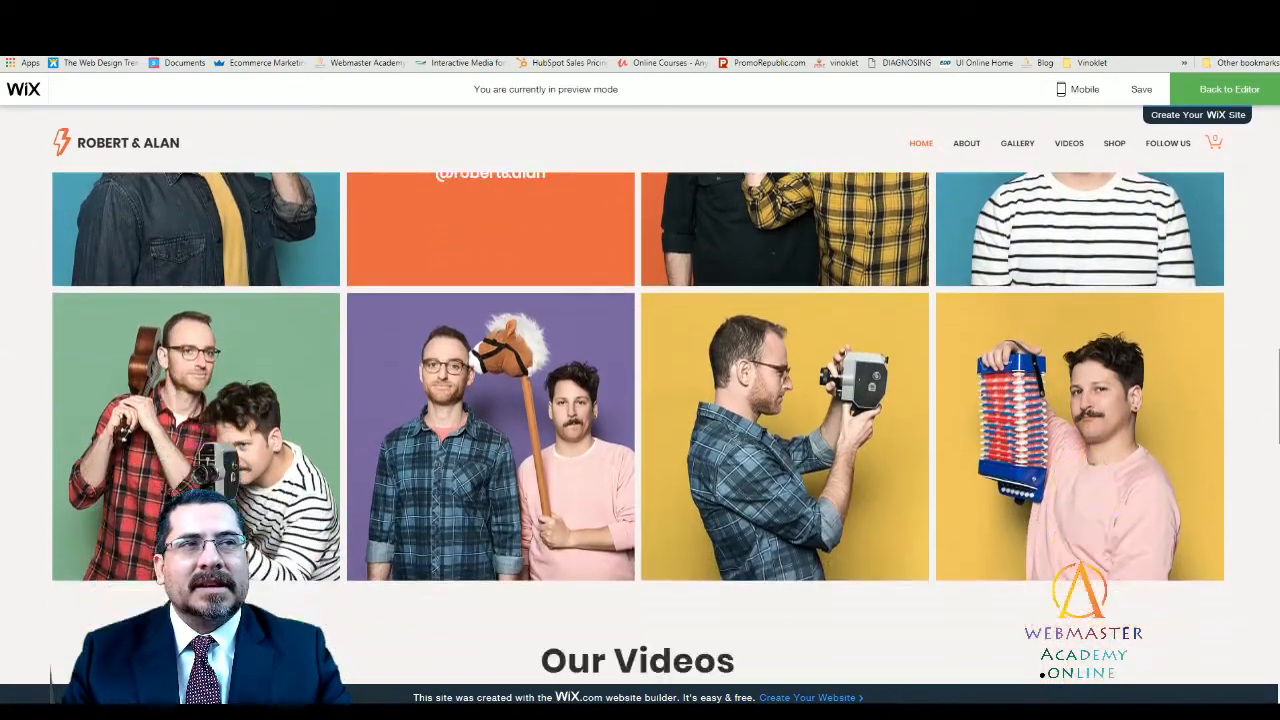
scroll(640, 430, "down", 5)
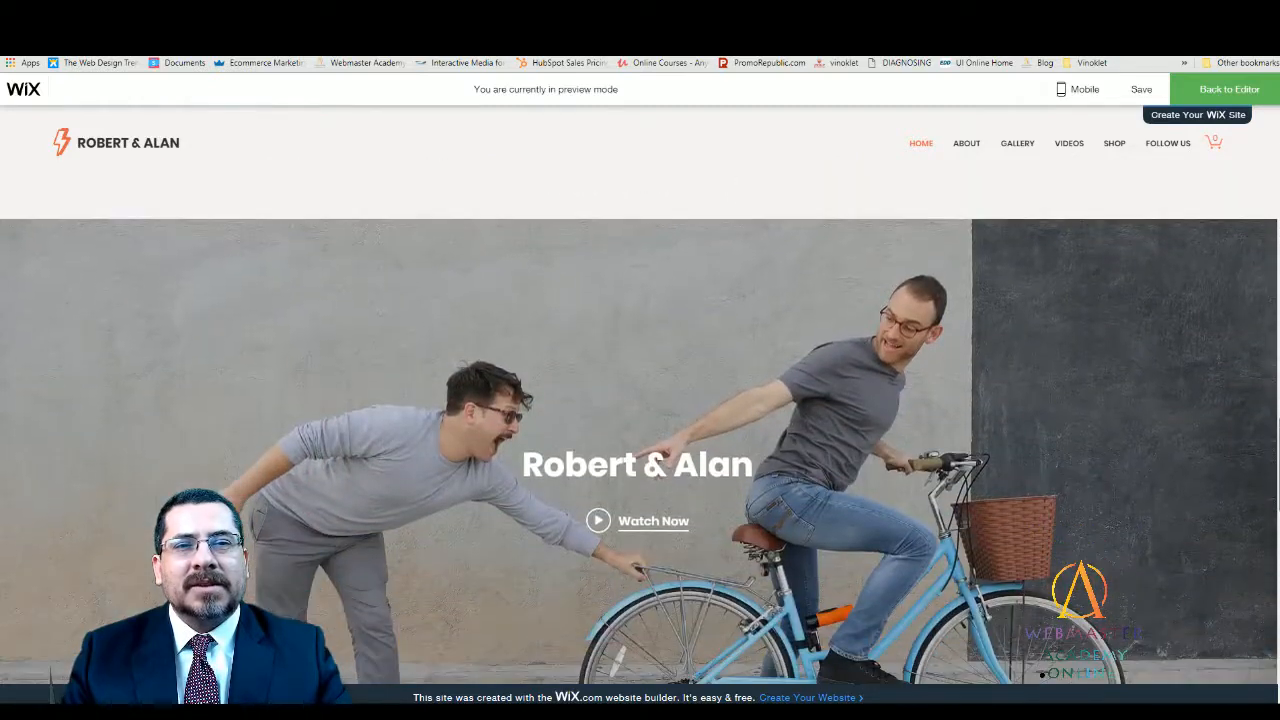
scroll(640, 430, "down", 2)
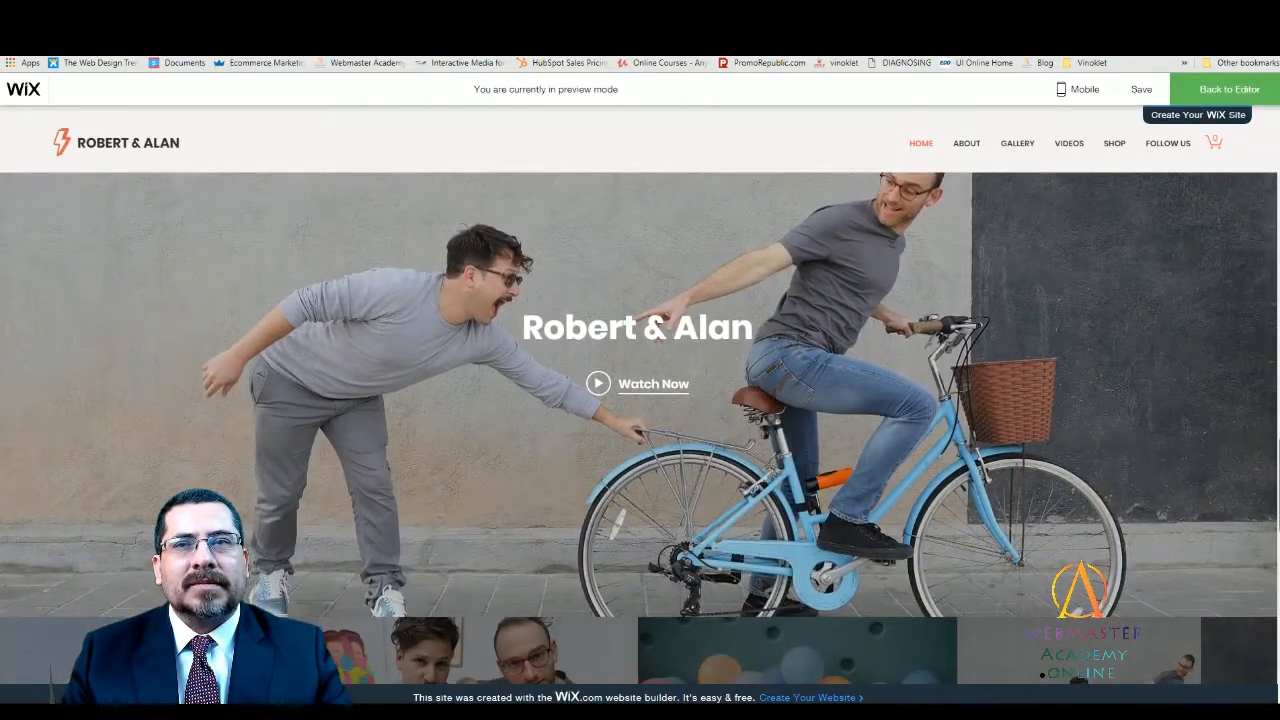
scroll(640, 428, "down", 2)
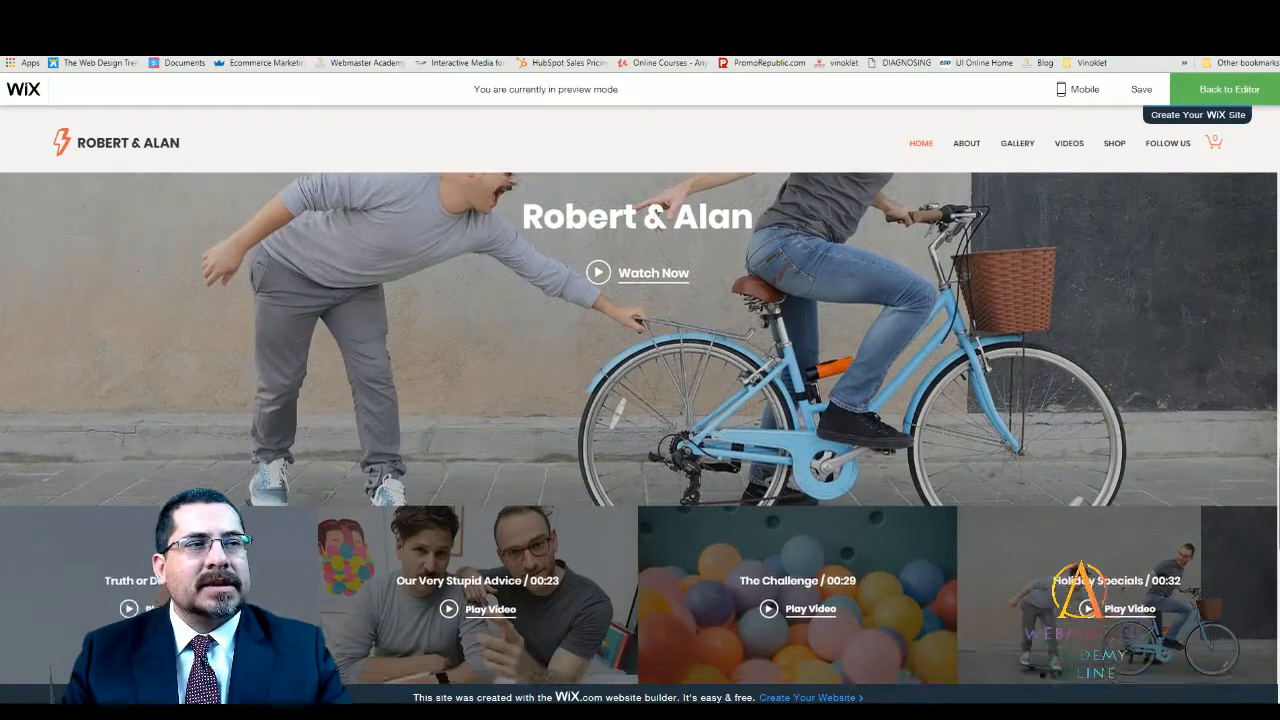
scroll(640, 430, "up", 1)
scroll(640, 430, "down", 2)
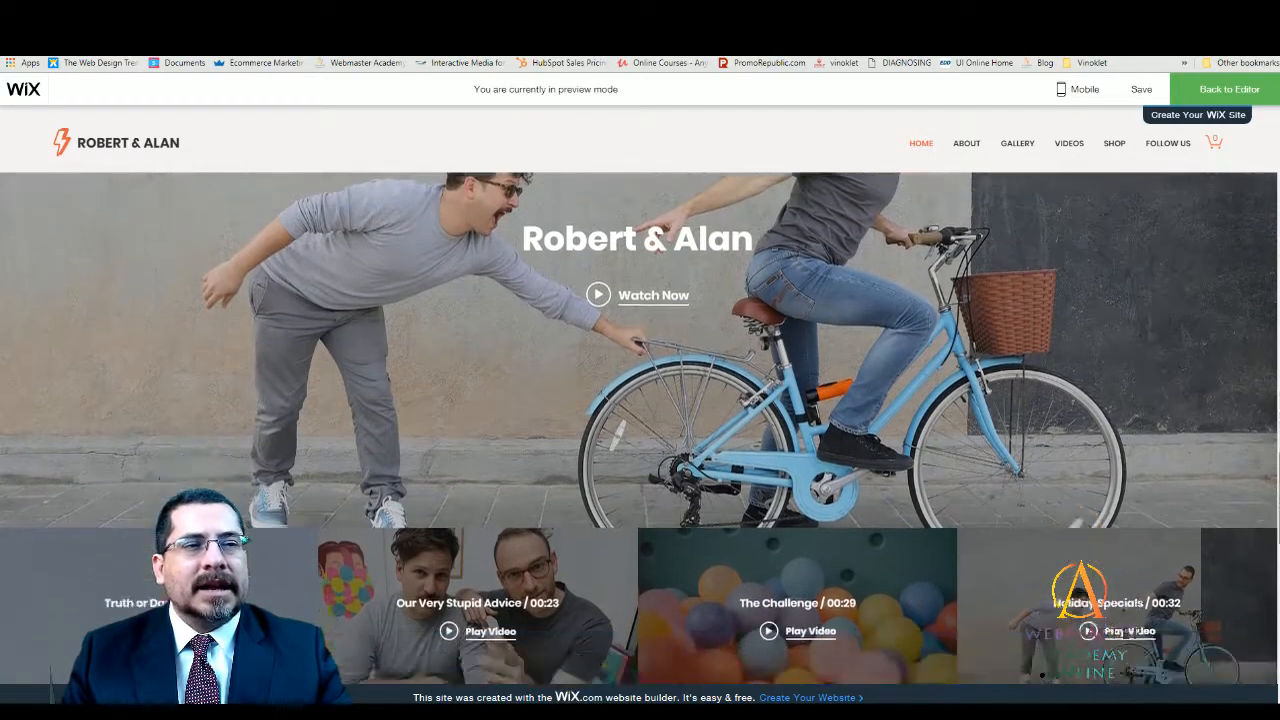
scroll(345, 457, "up", 1)
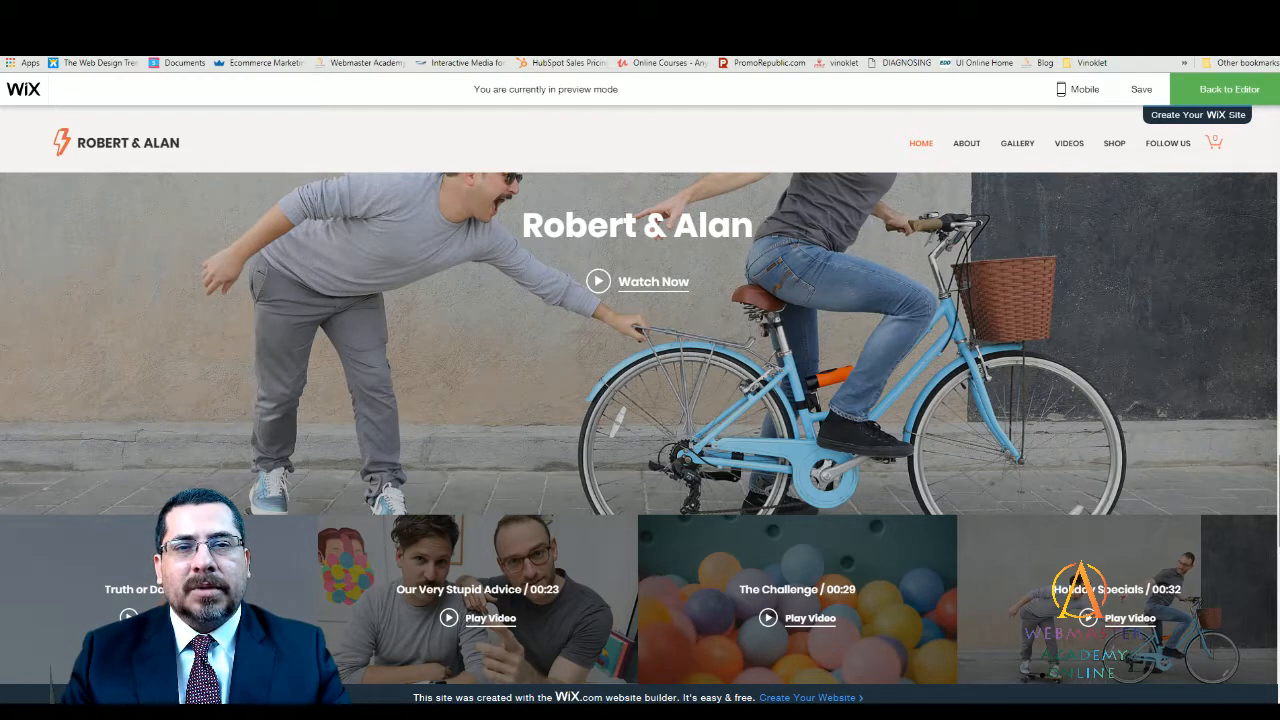
scroll(640, 420, "down", 6)
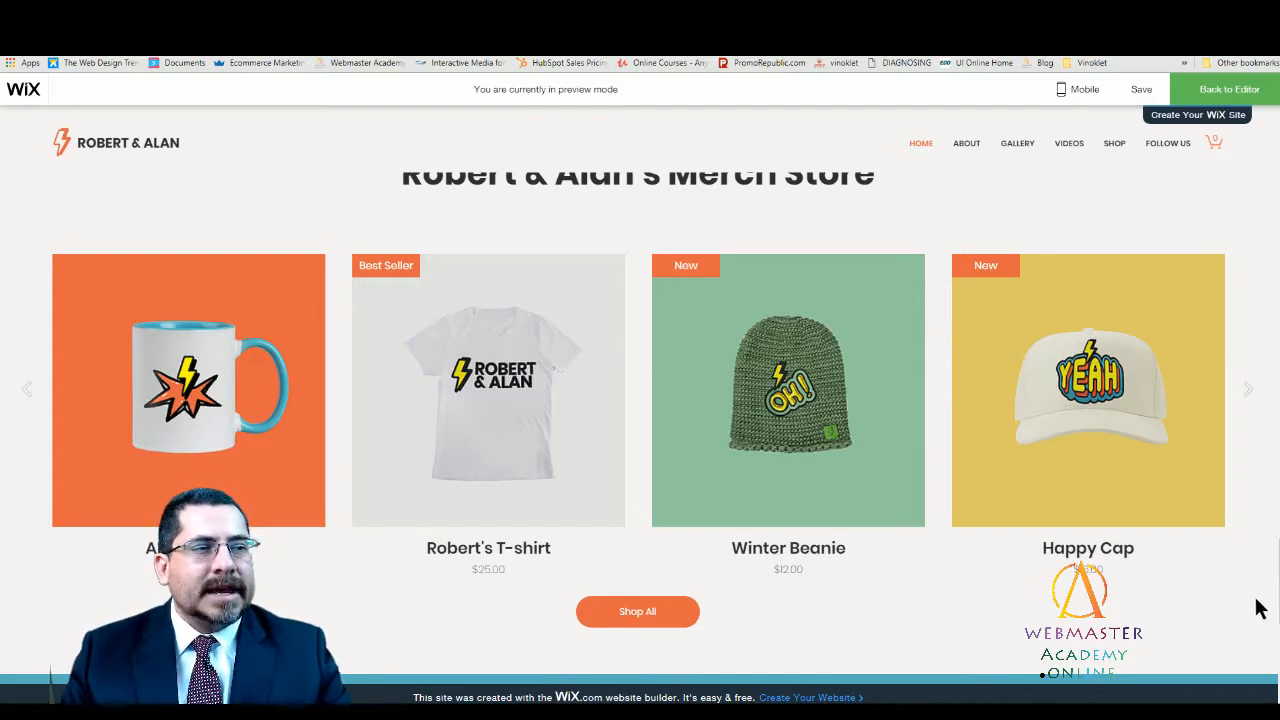
scroll(640, 440, "down", 5)
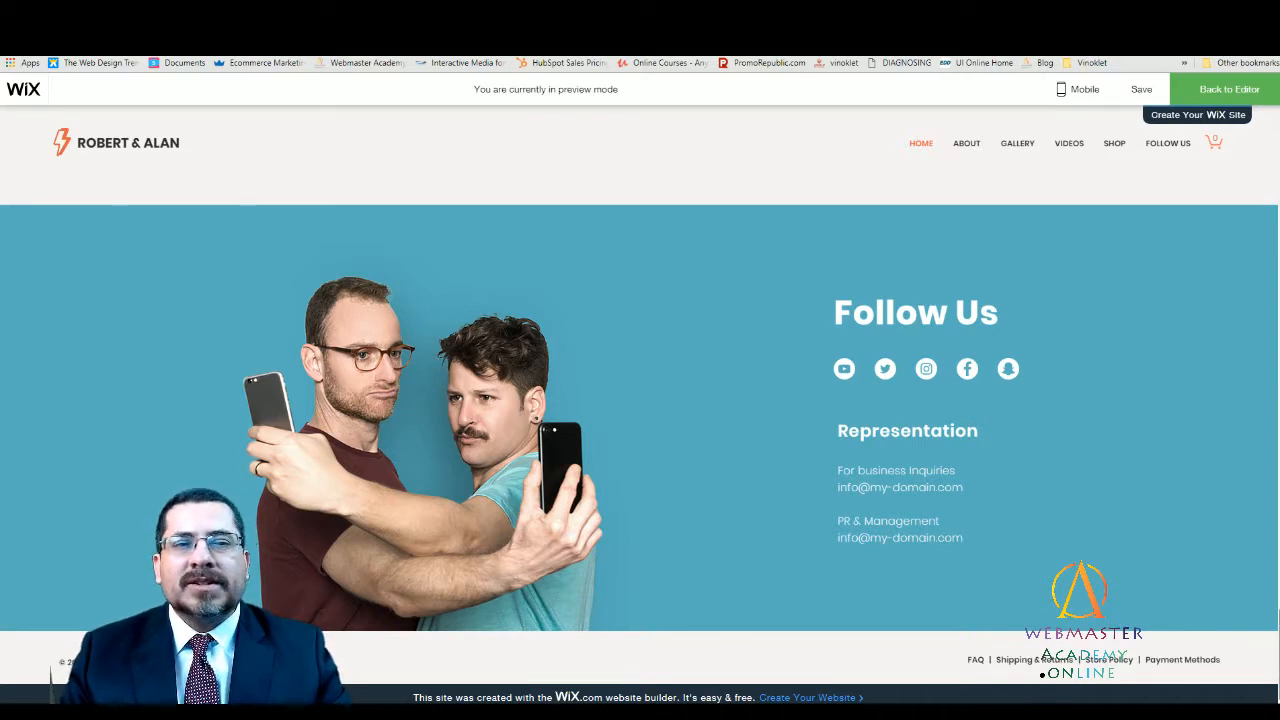
scroll(640, 420, "up", 1)
scroll(1035, 665, "up", 3)
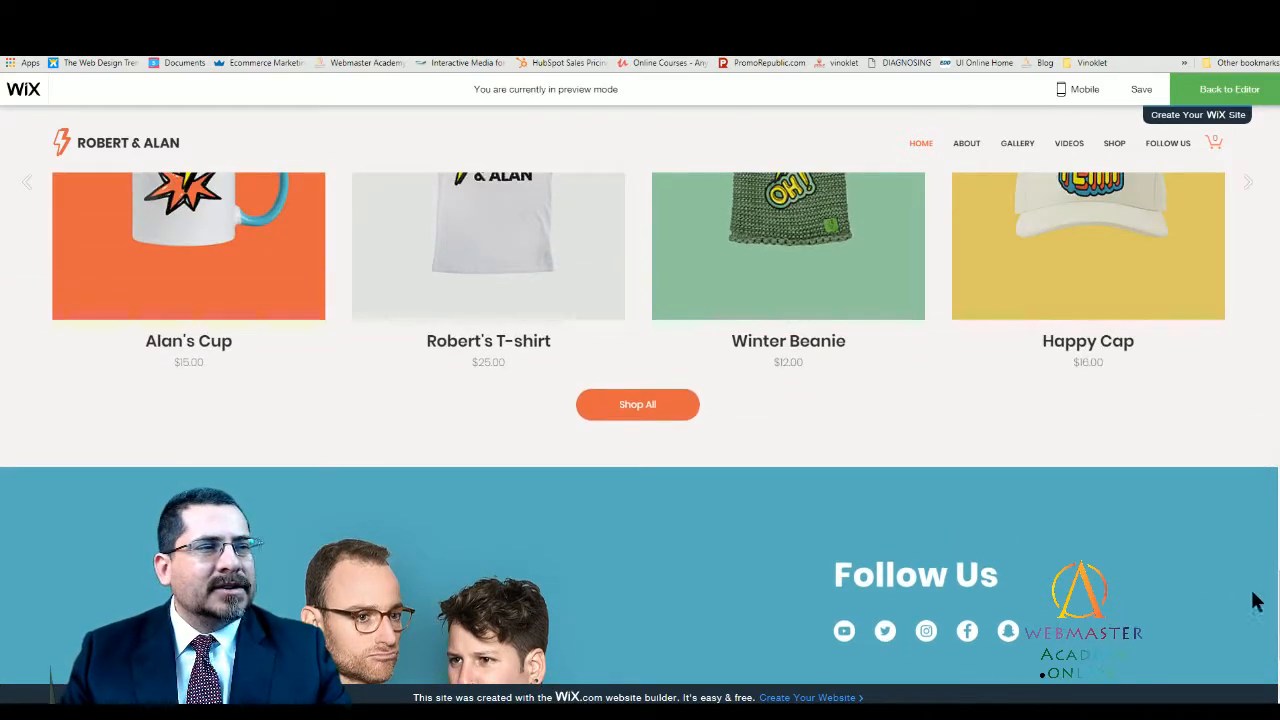
scroll(1248, 440, "up", 10)
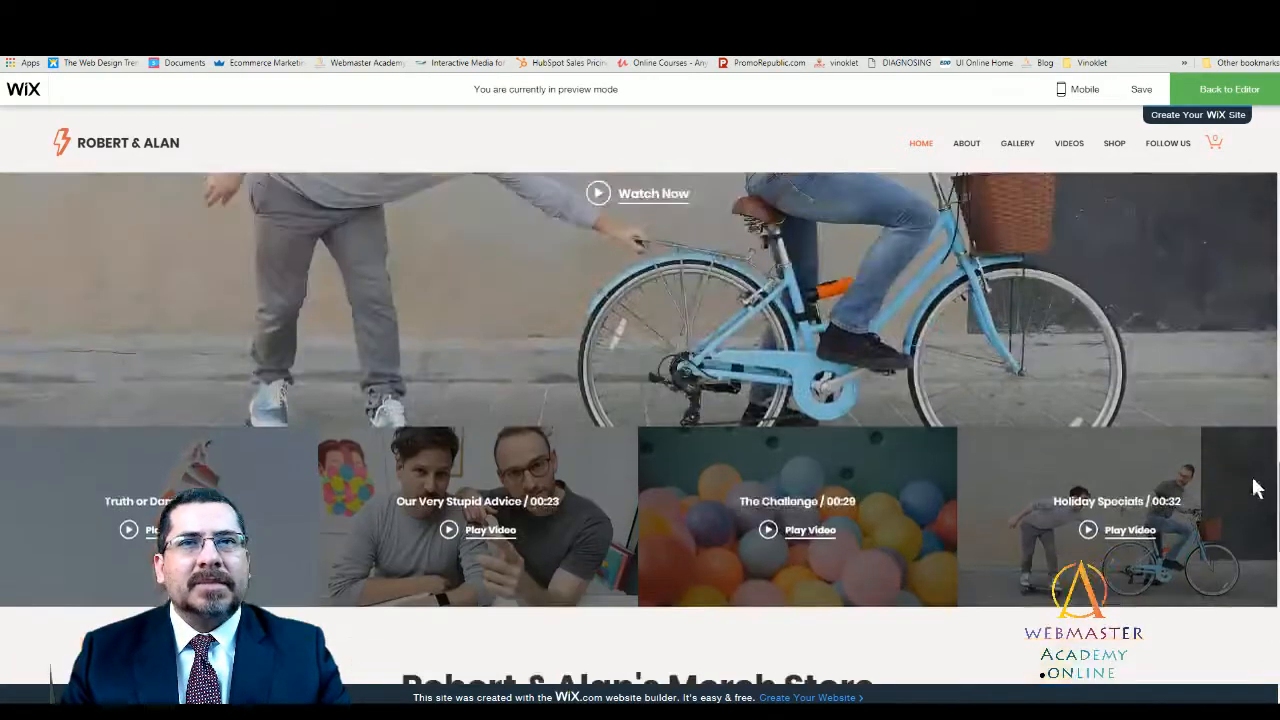
scroll(1248, 440, "up", 12)
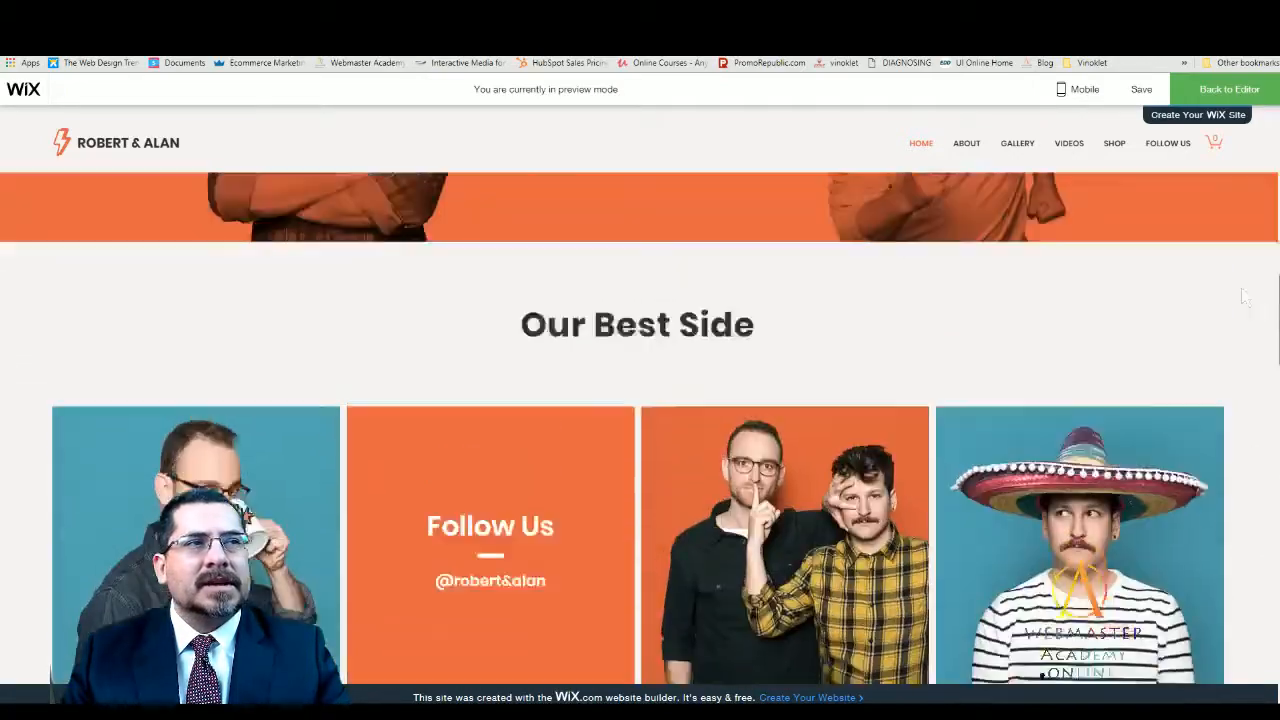
scroll(1258, 208, "up", 6)
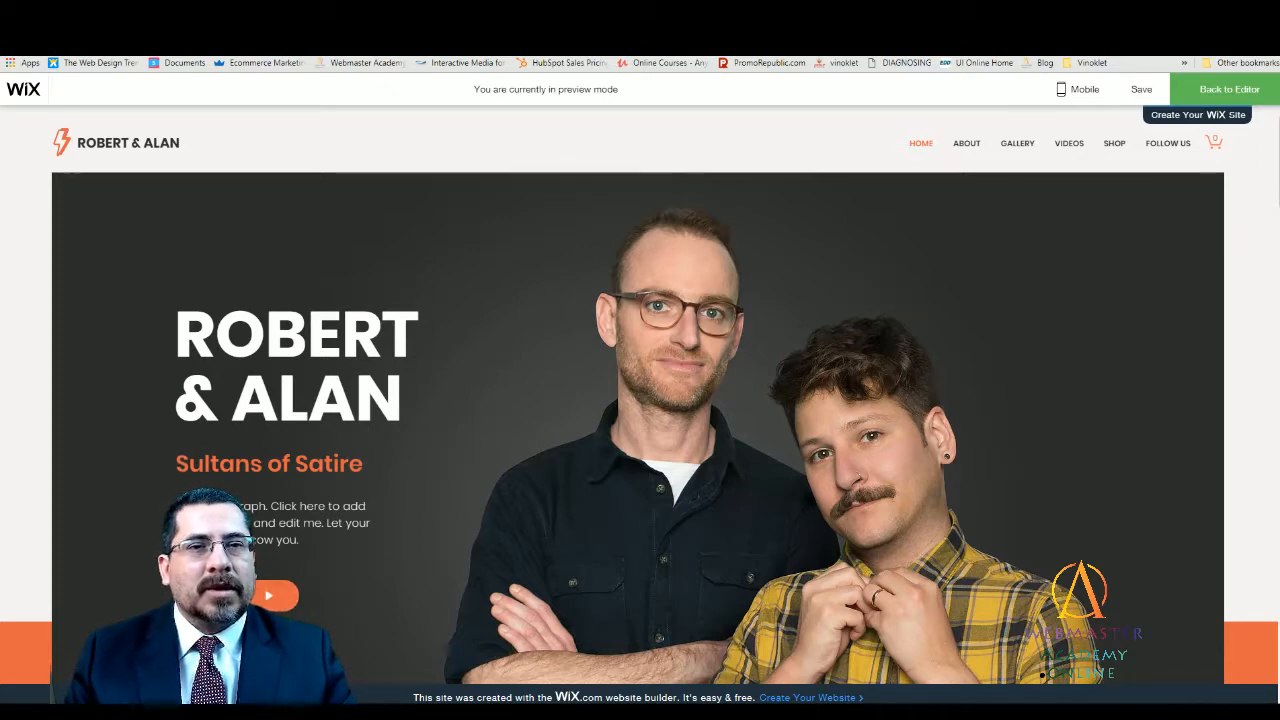
left_click(1210, 95)
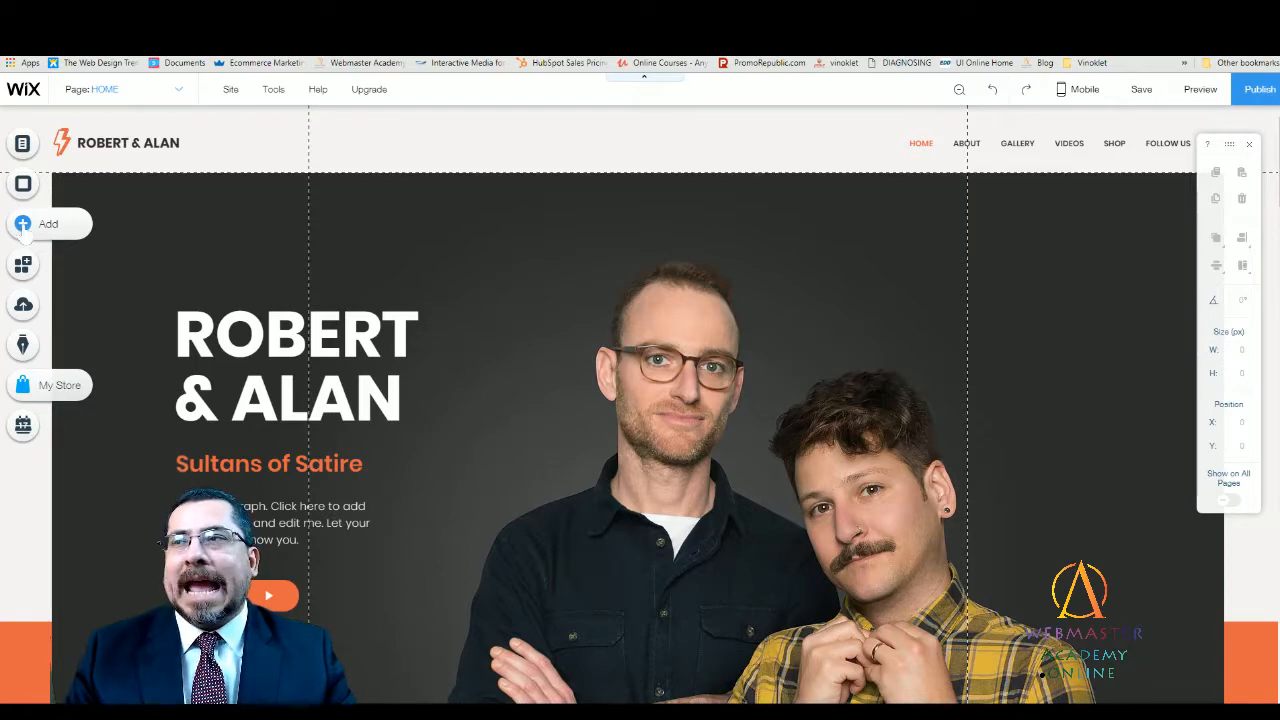
- Add an anchor to the home page
left_click(22, 226)
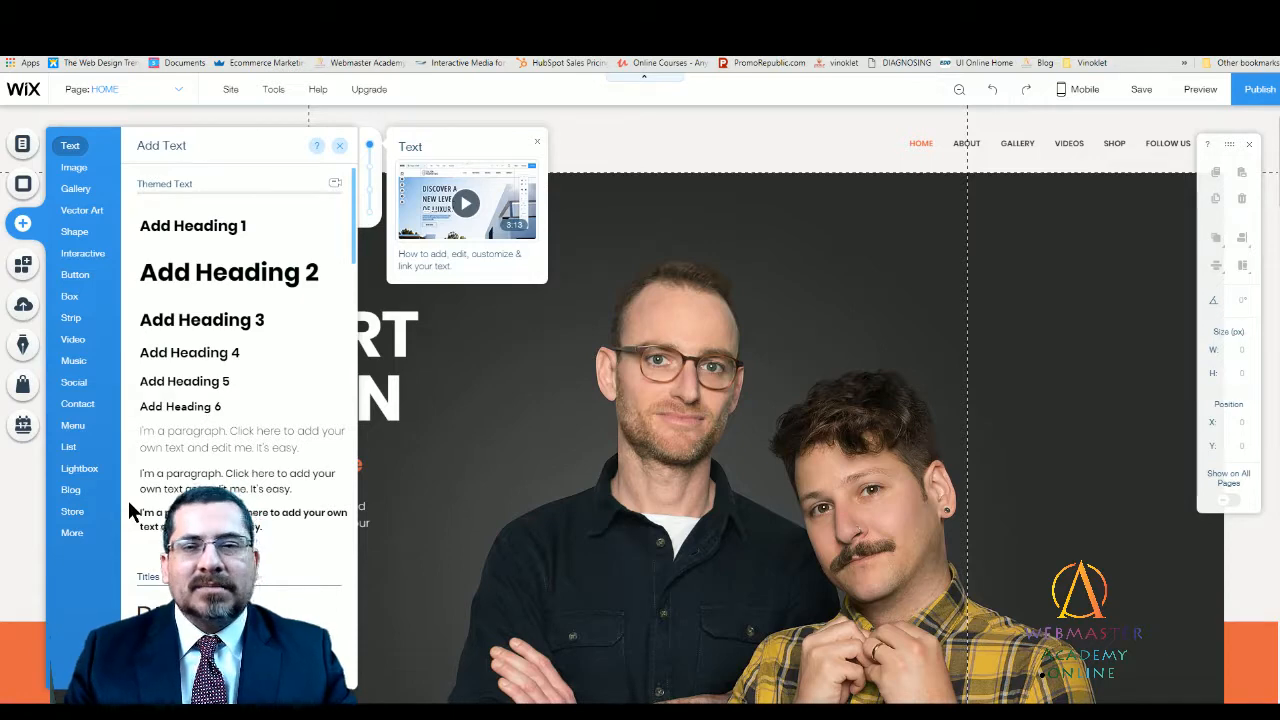
left_click(76, 536)
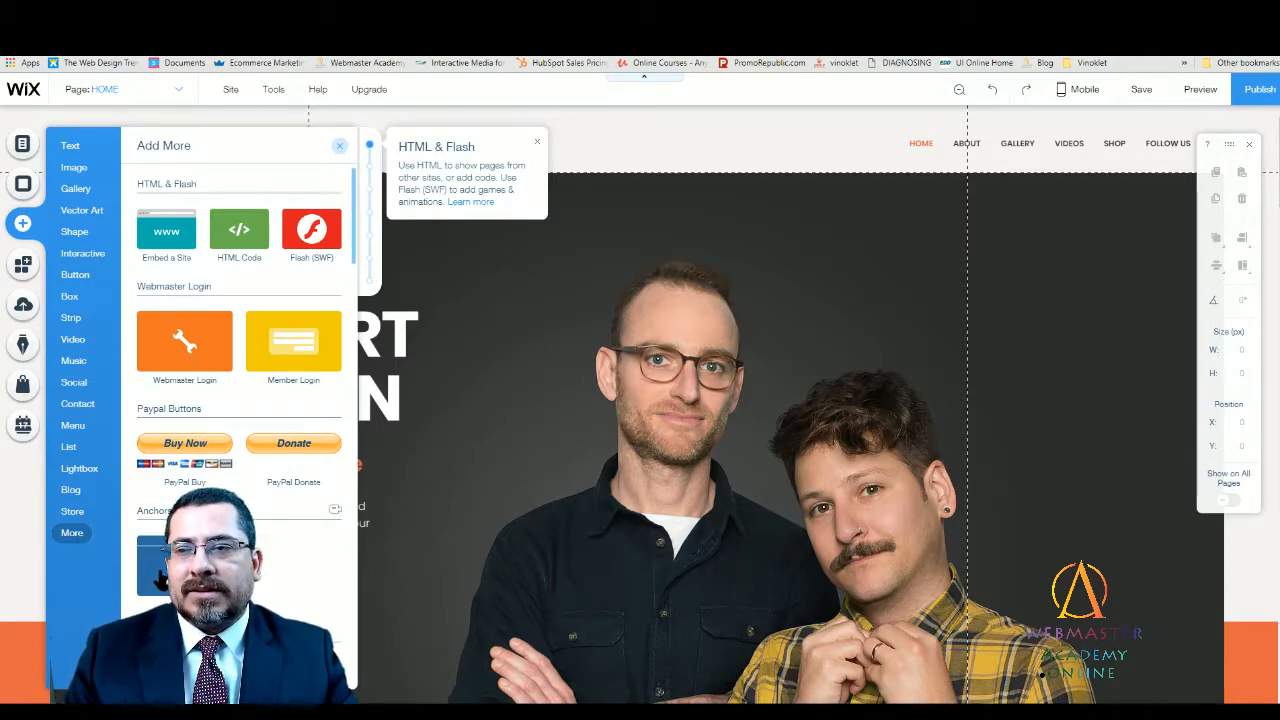
left_click(160, 572)
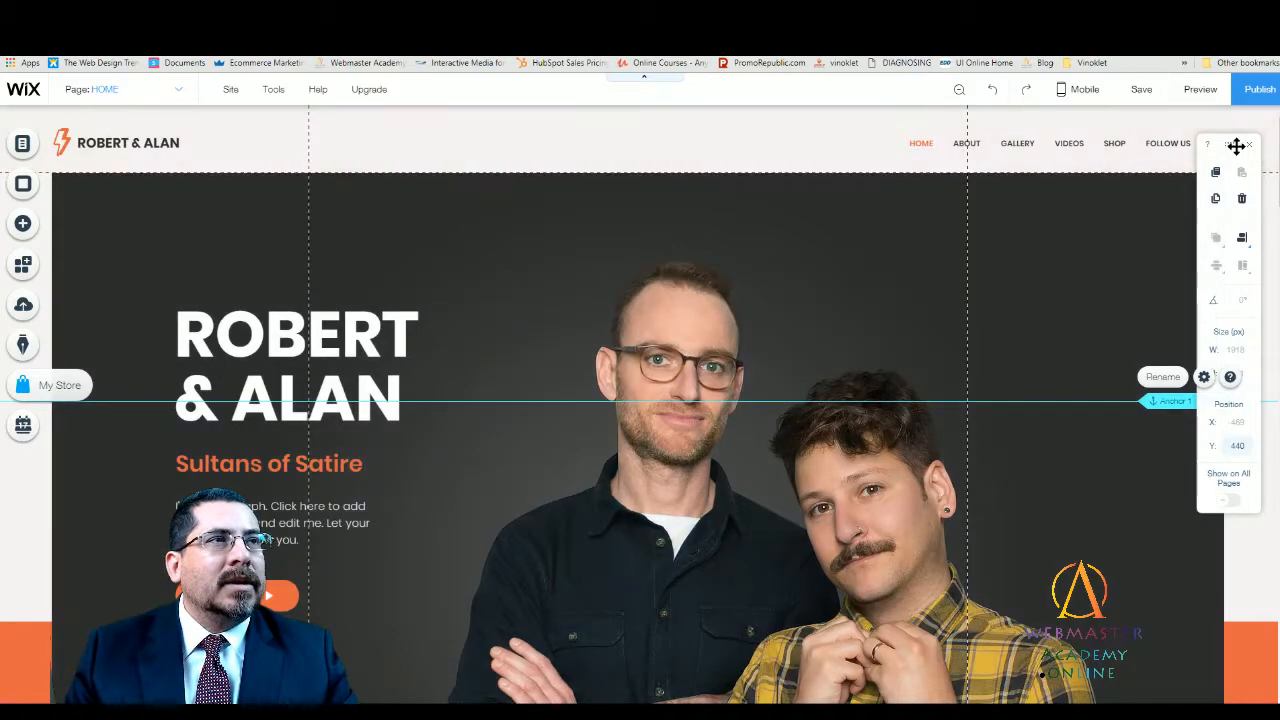
- Move the floating editing toolbar clear of the anchor's label and delete the anchor
left_click_drag(1232, 143, 1031, 196)
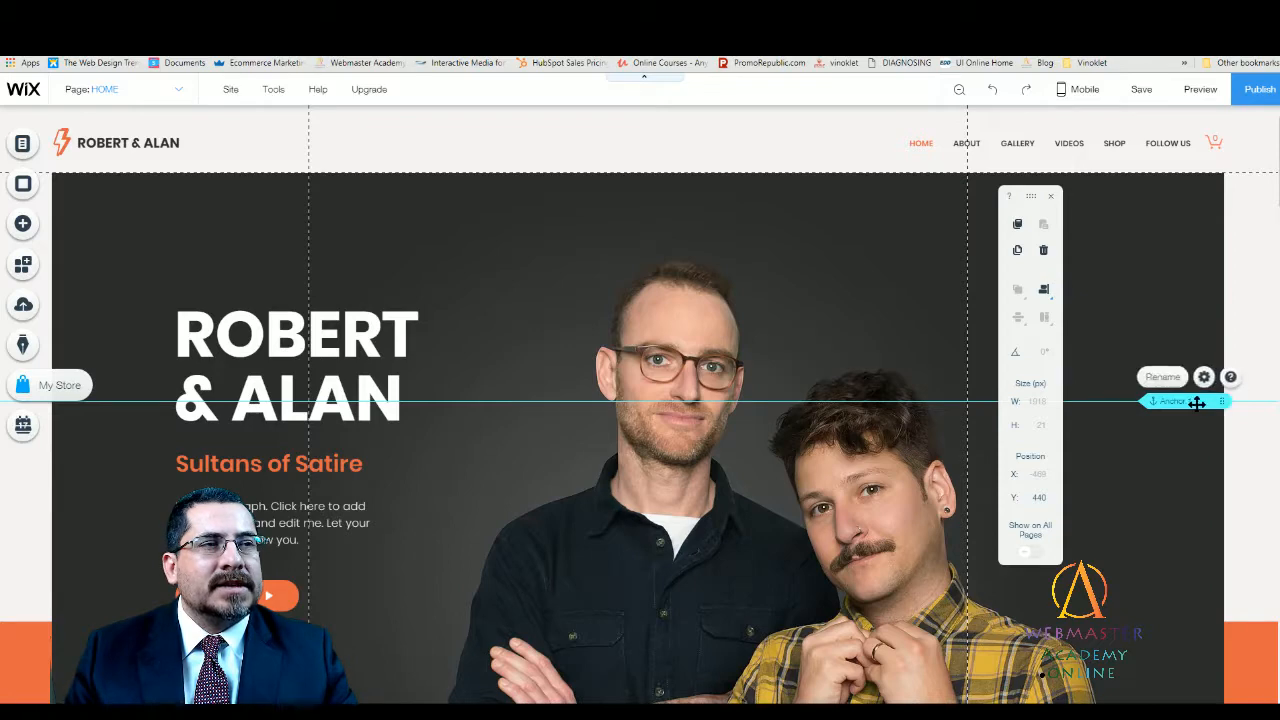
left_click_drag(1221, 405, 1163, 403)
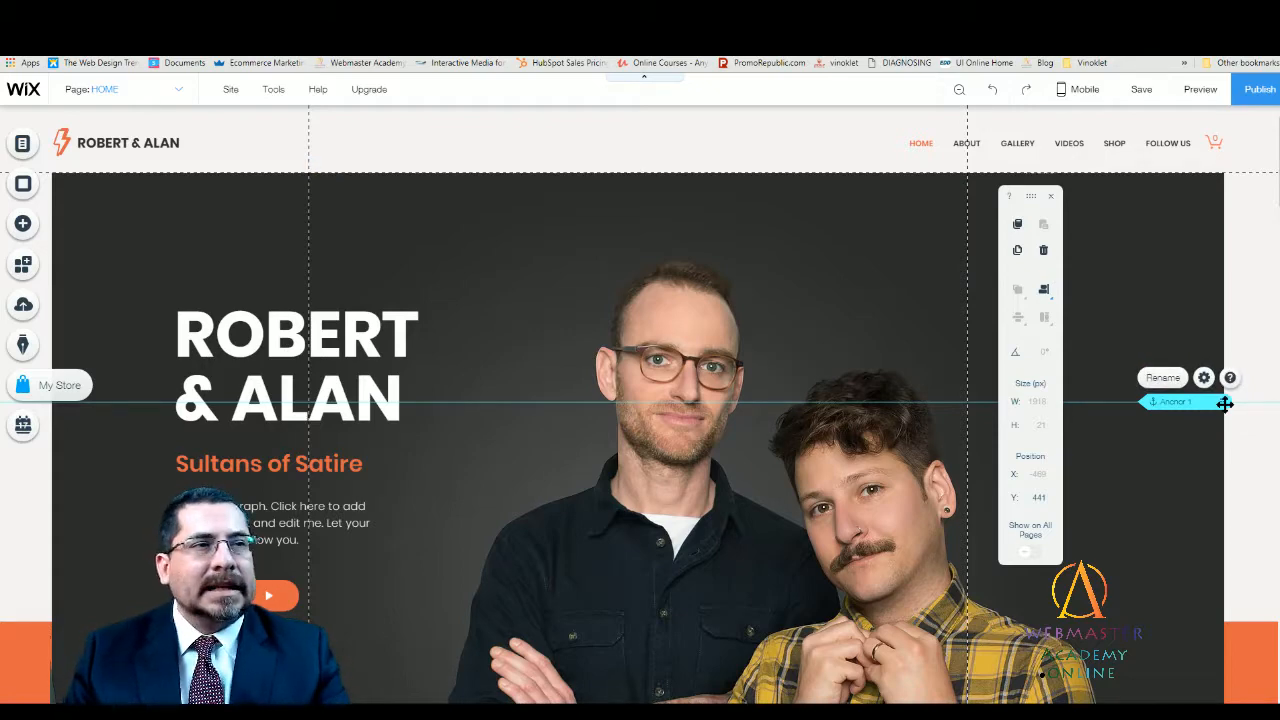
key("Delete")
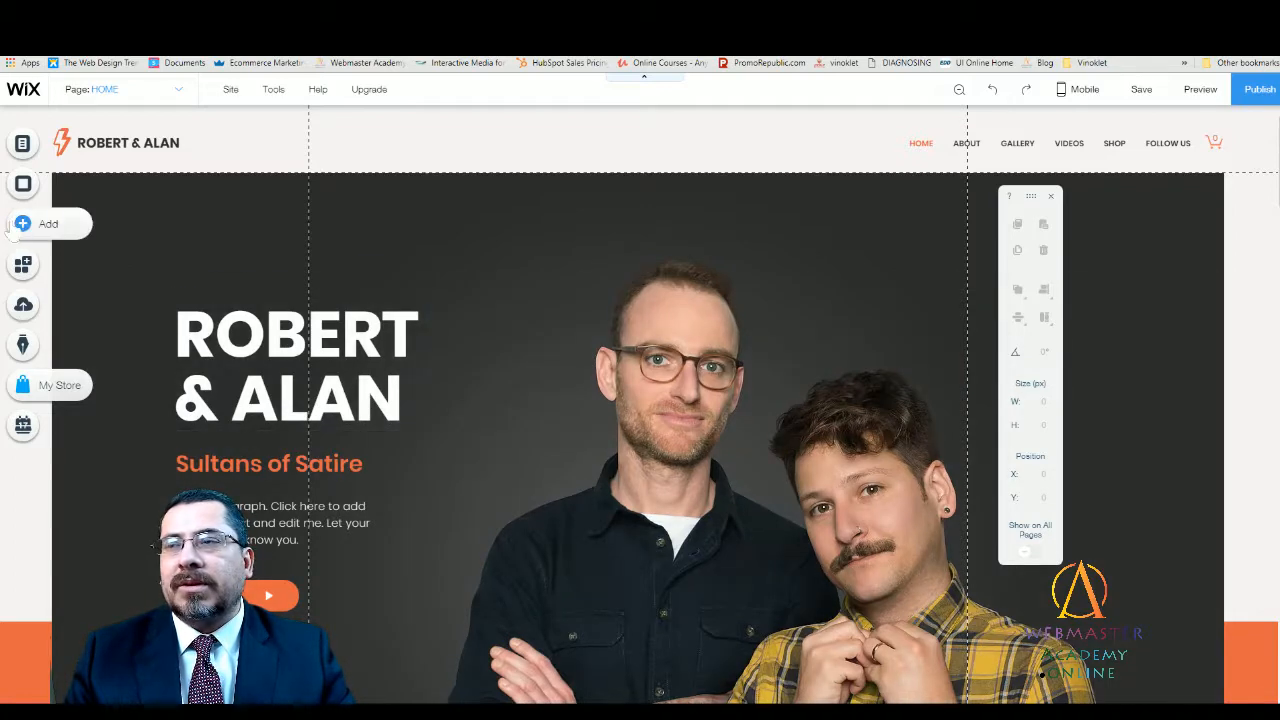
- Add a new anchor to the home page over the opening "Robert & Alan" section
left_click(22, 225)
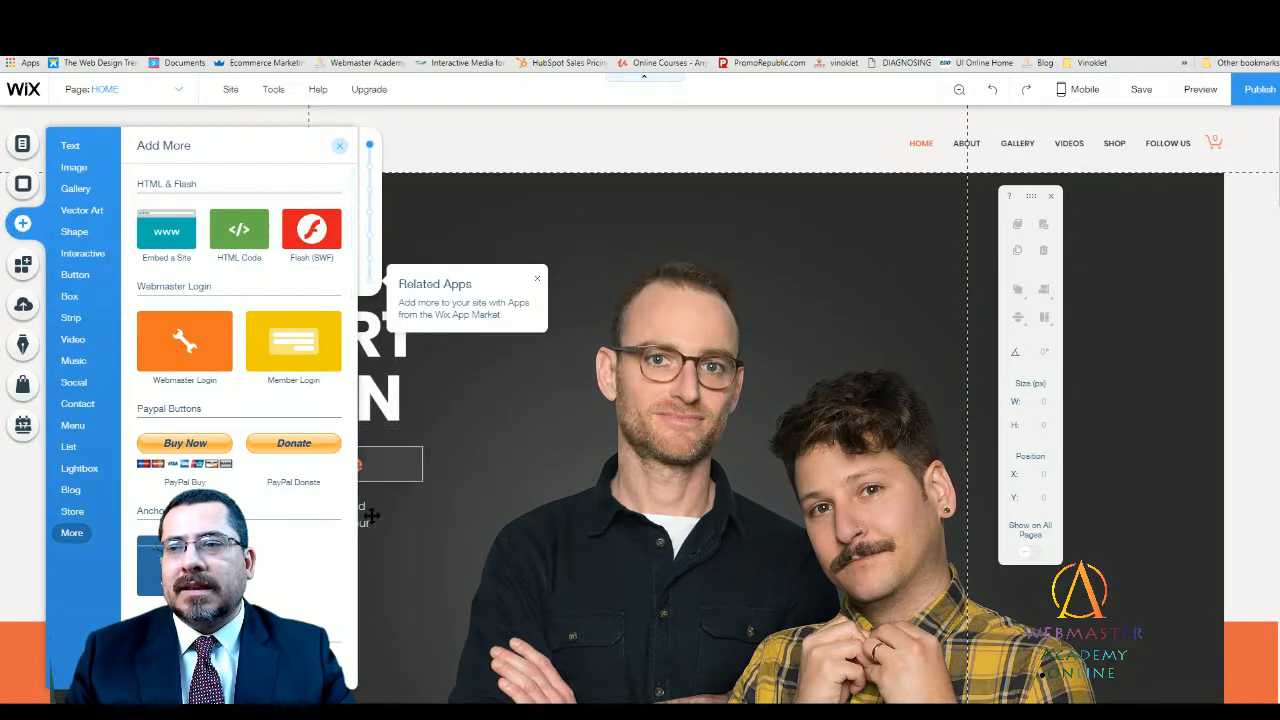
scroll(294, 524, "down", 1)
scroll(293, 526, "up", 1)
scroll(293, 527, "down", 3)
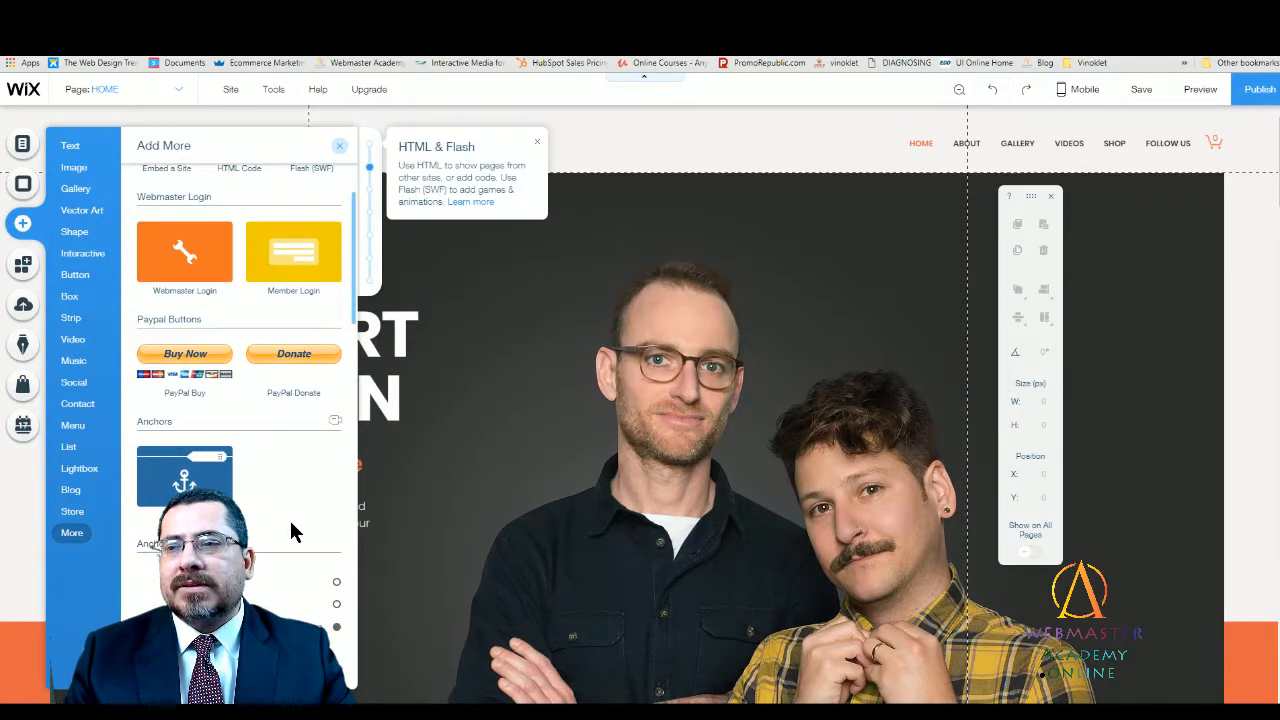
scroll(290, 530, "down", 1)
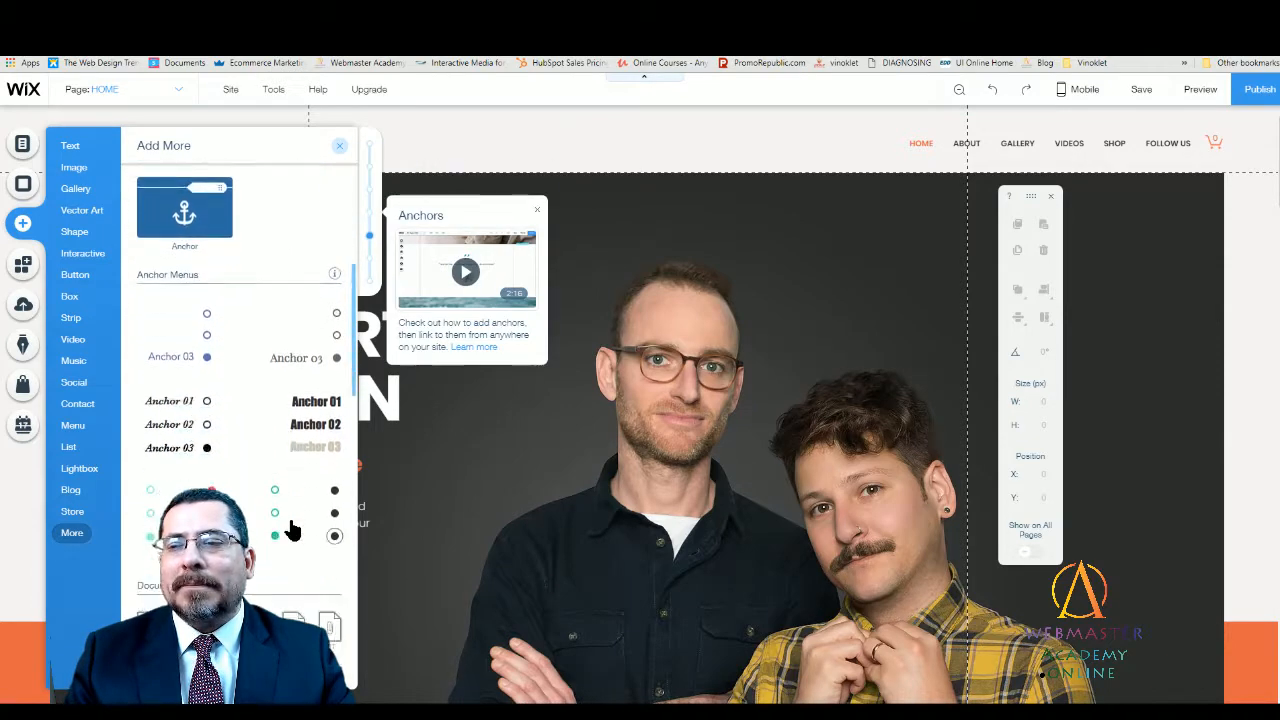
scroll(284, 442, "up", 2)
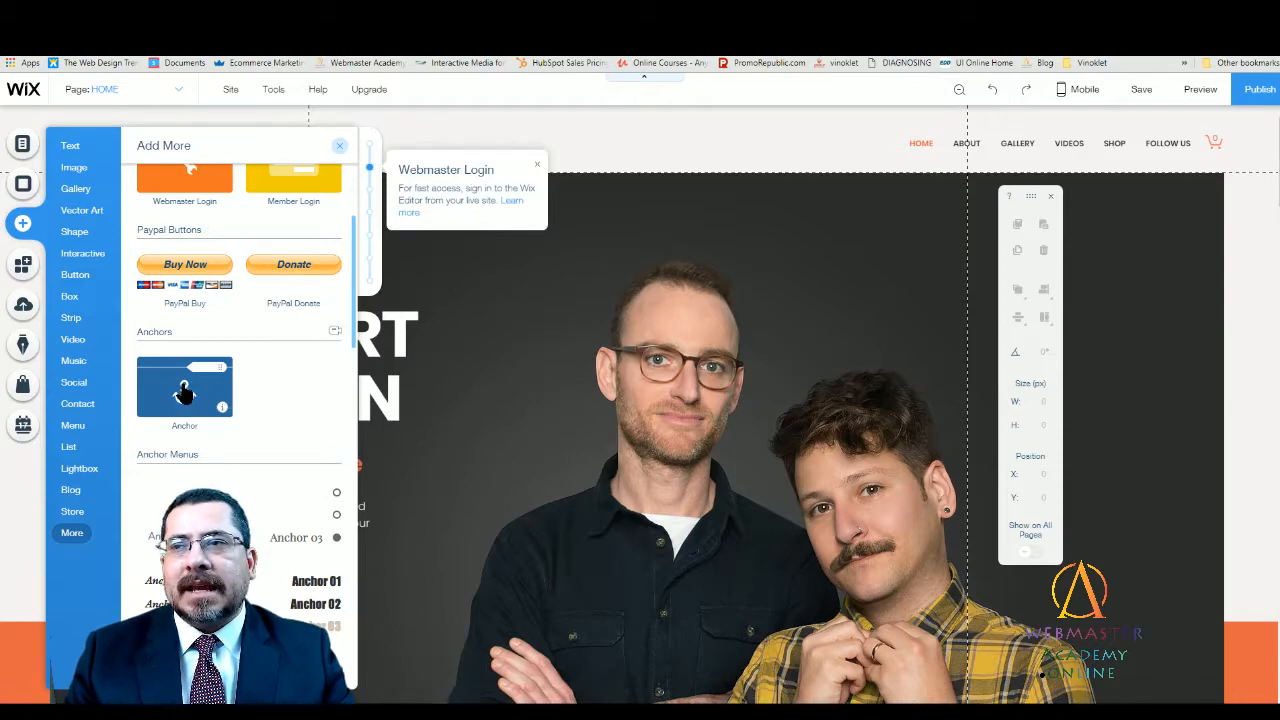
left_click_drag(184, 392, 440, 424)
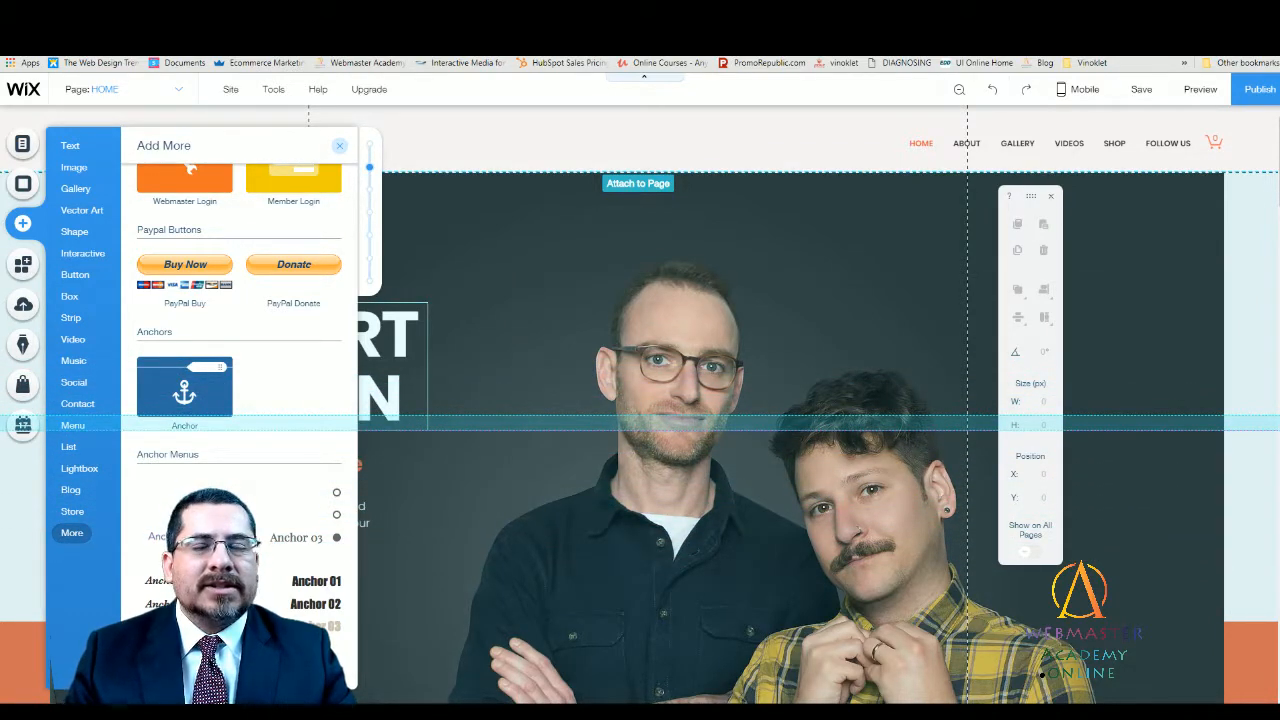
left_click_drag(440, 424, 697, 422)
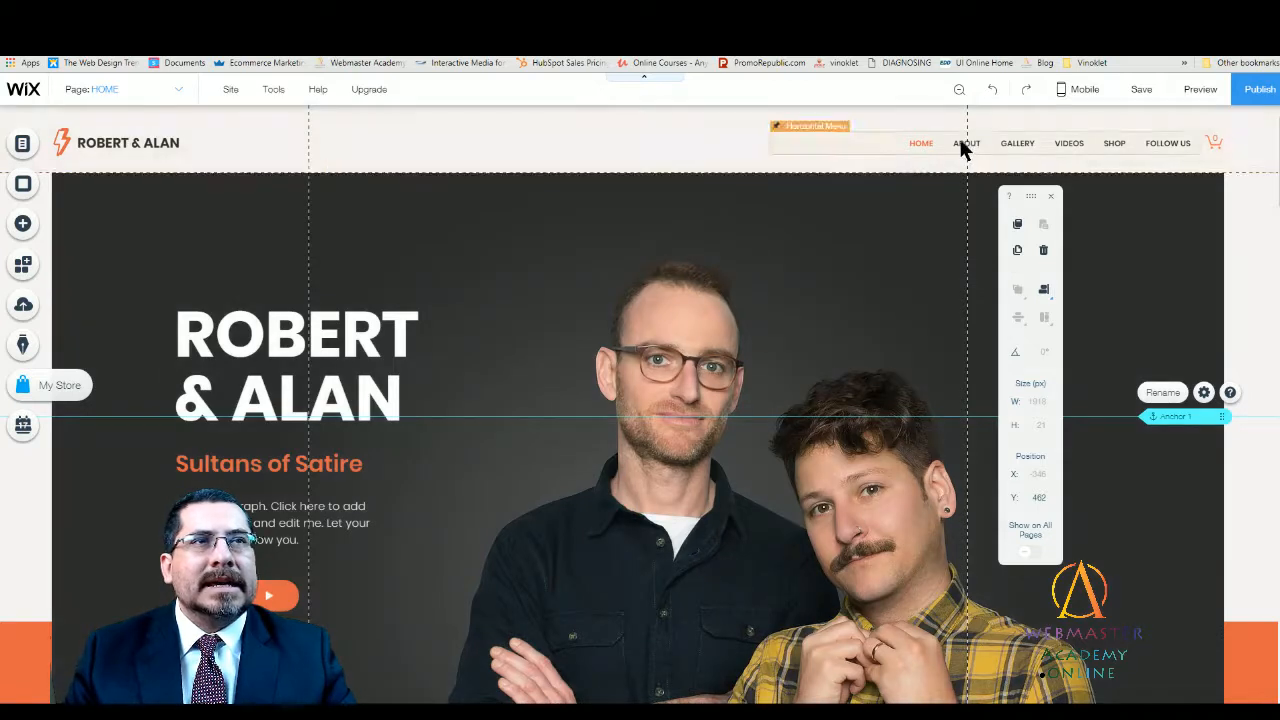
- Move the anchor down to the upper edge of the "This is Us!" section, at about Y 1103
scroll(826, 500, "down", 1)
scroll(826, 500, "down", 3)
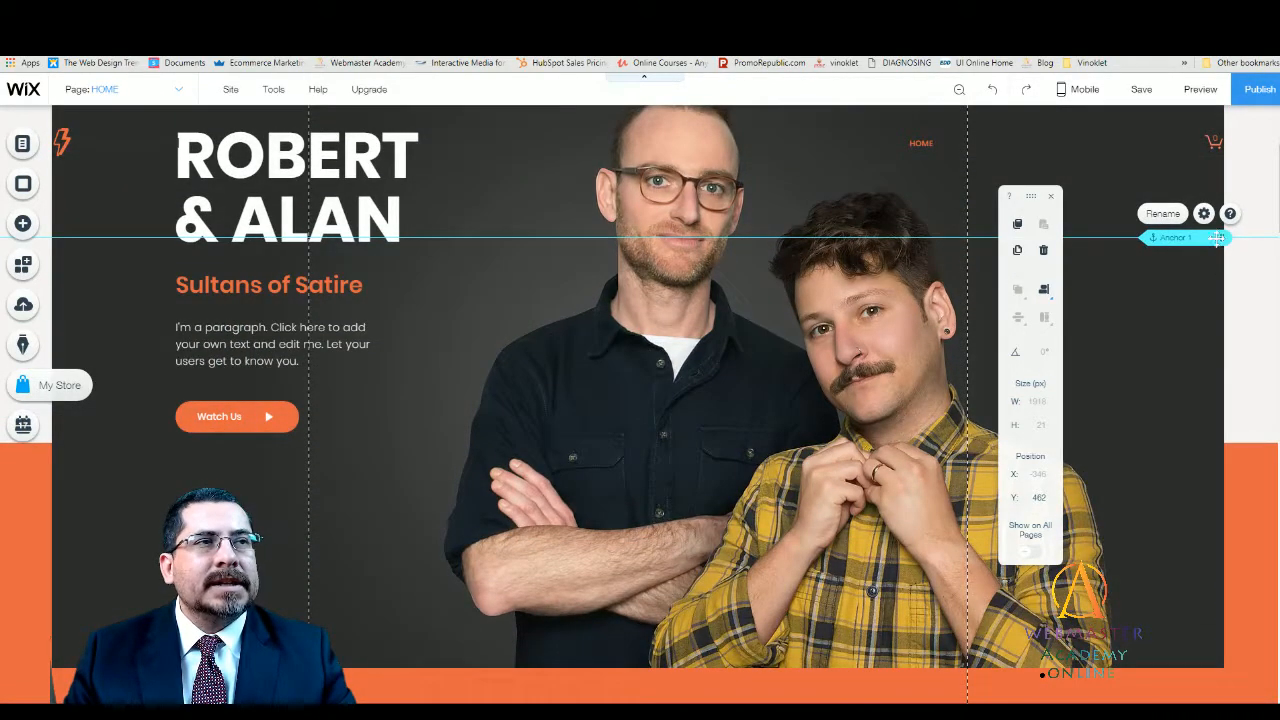
left_click_drag(1217, 237, 1200, 632)
scroll(790, 450, "down", 5)
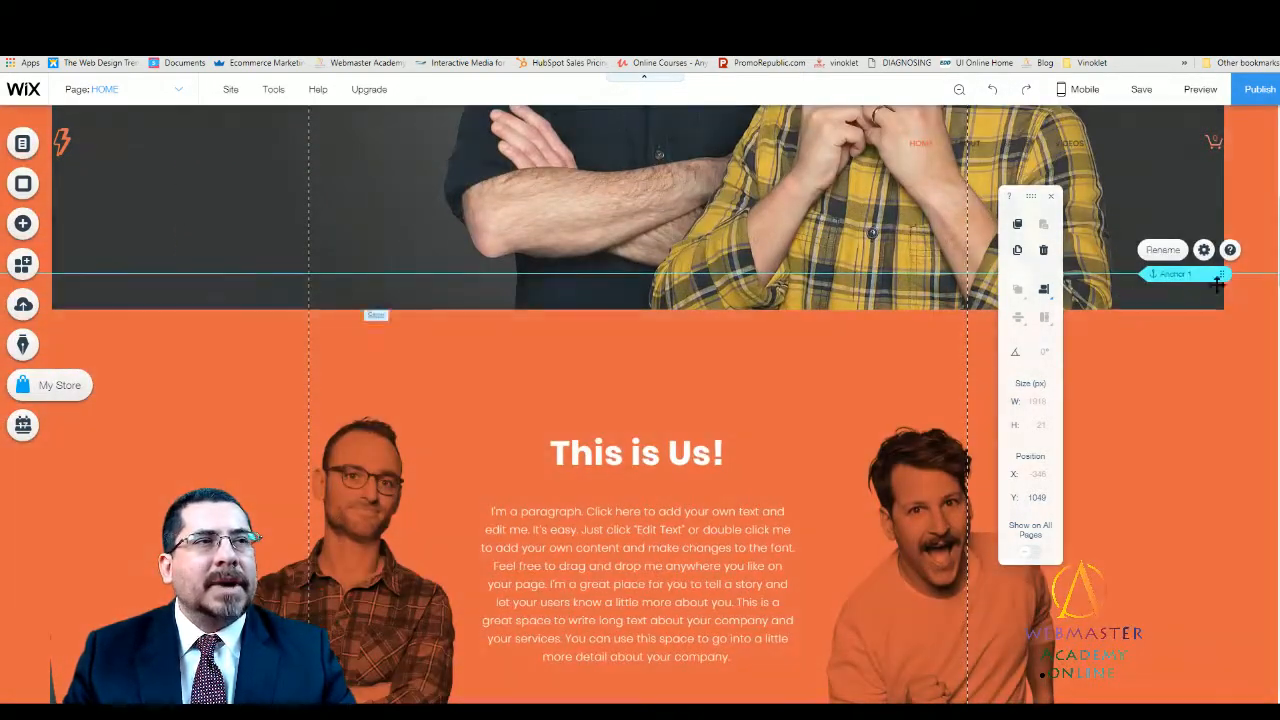
left_click_drag(1215, 299, 1117, 527)
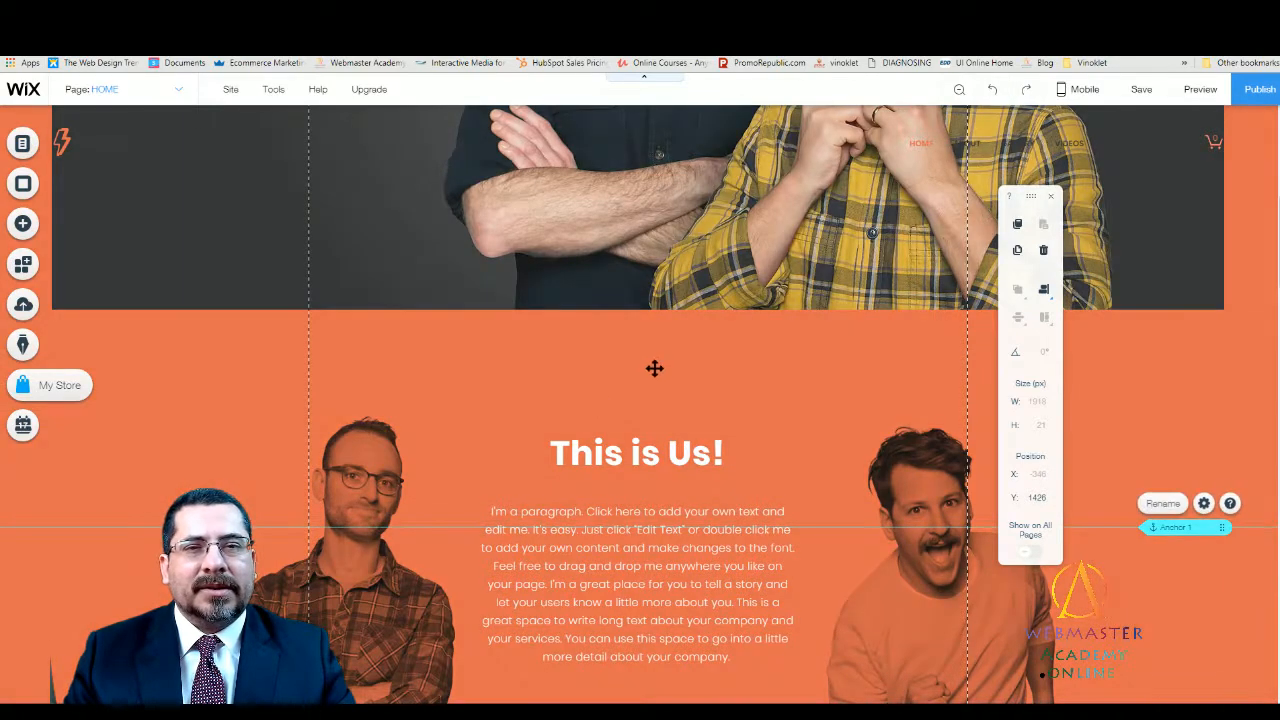
scroll(665, 365, "down", 1)
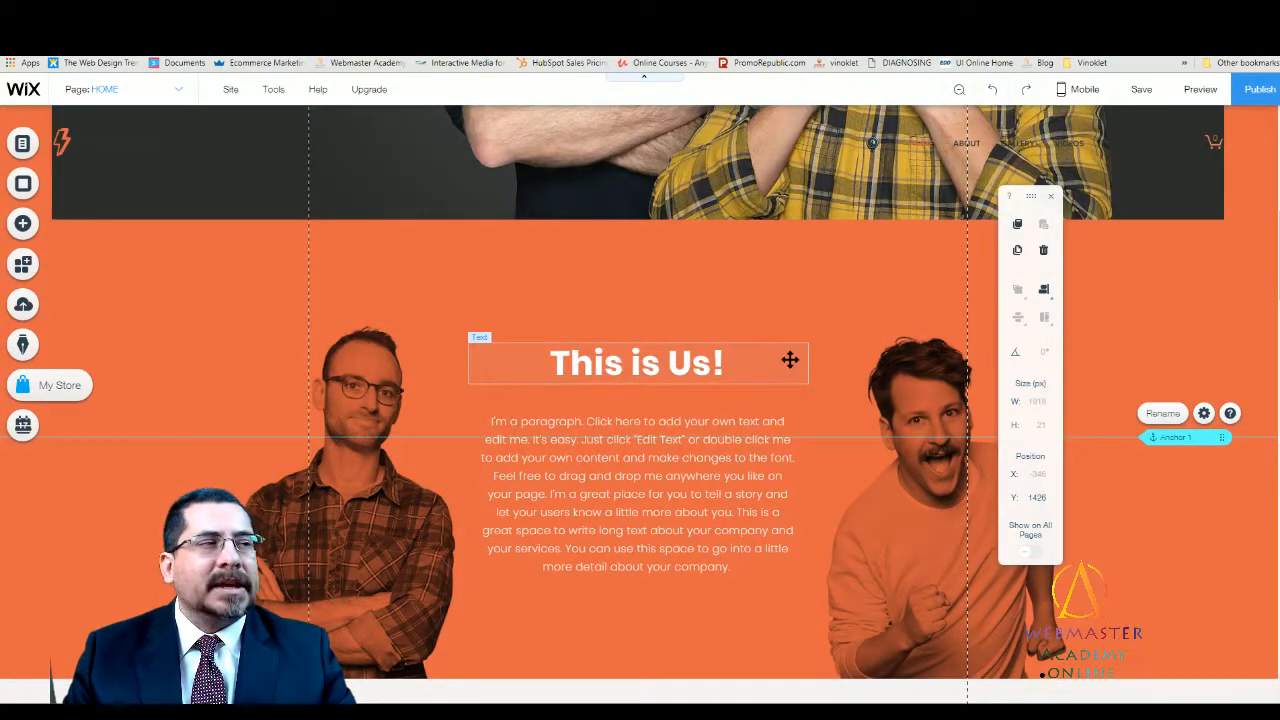
scroll(785, 367, "down", 3)
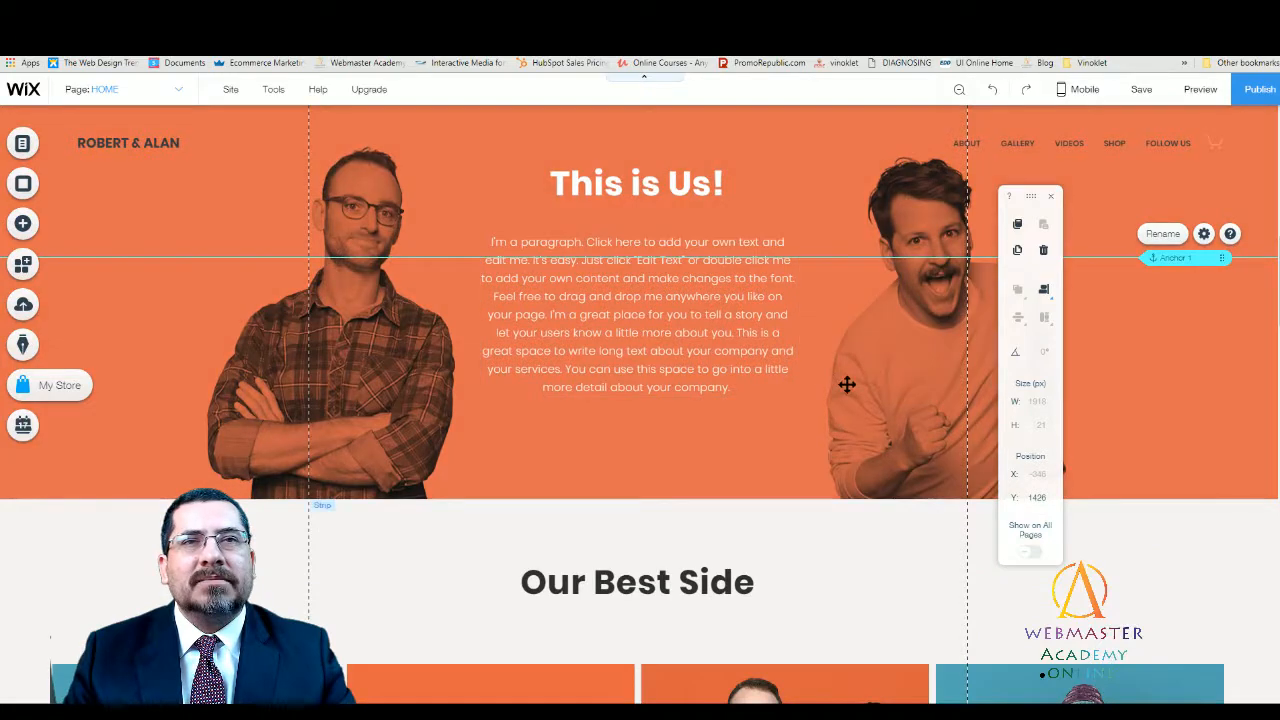
scroll(840, 375, "down", 1)
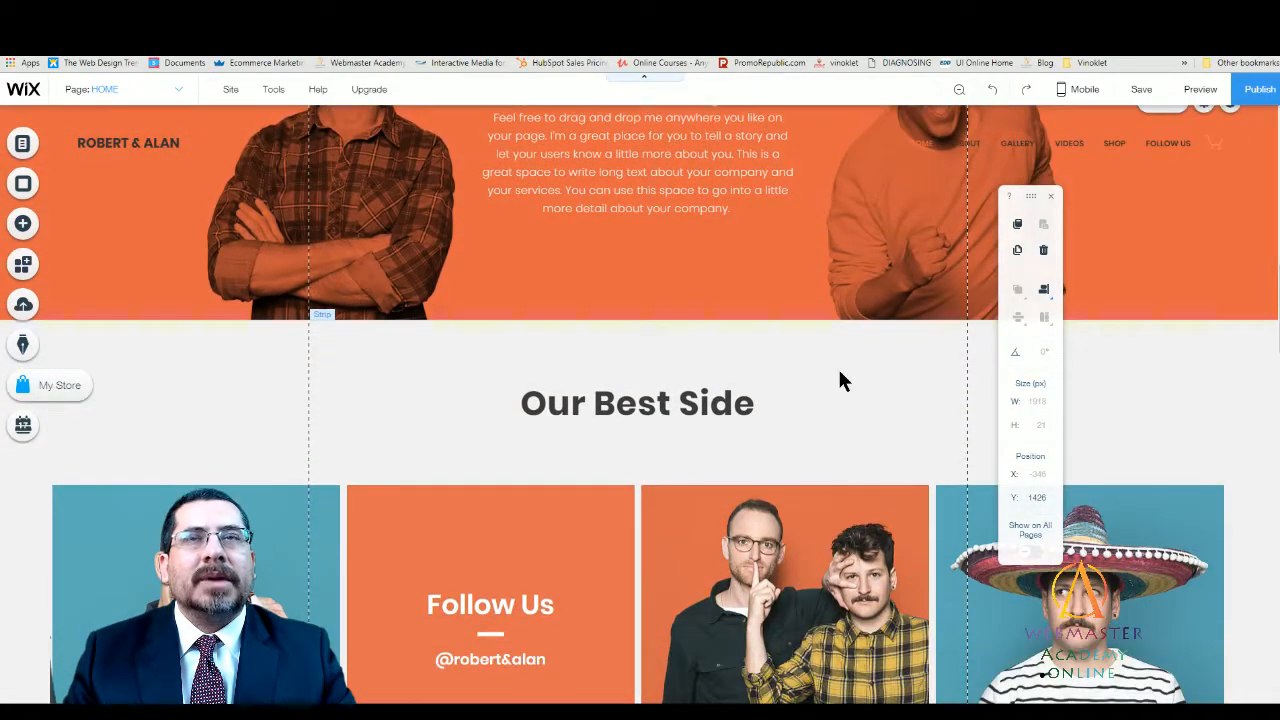
scroll(837, 369, "up", 3)
scroll(837, 369, "up", 2)
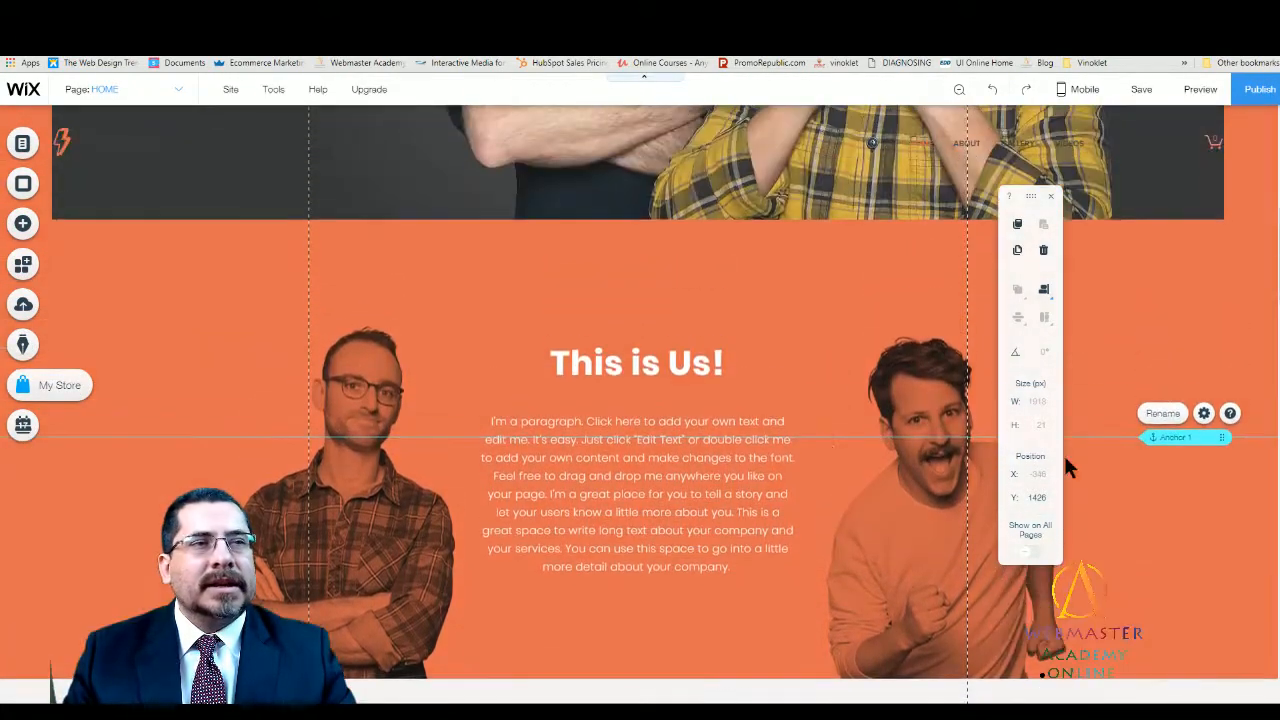
left_click_drag(1222, 441, 1160, 221)
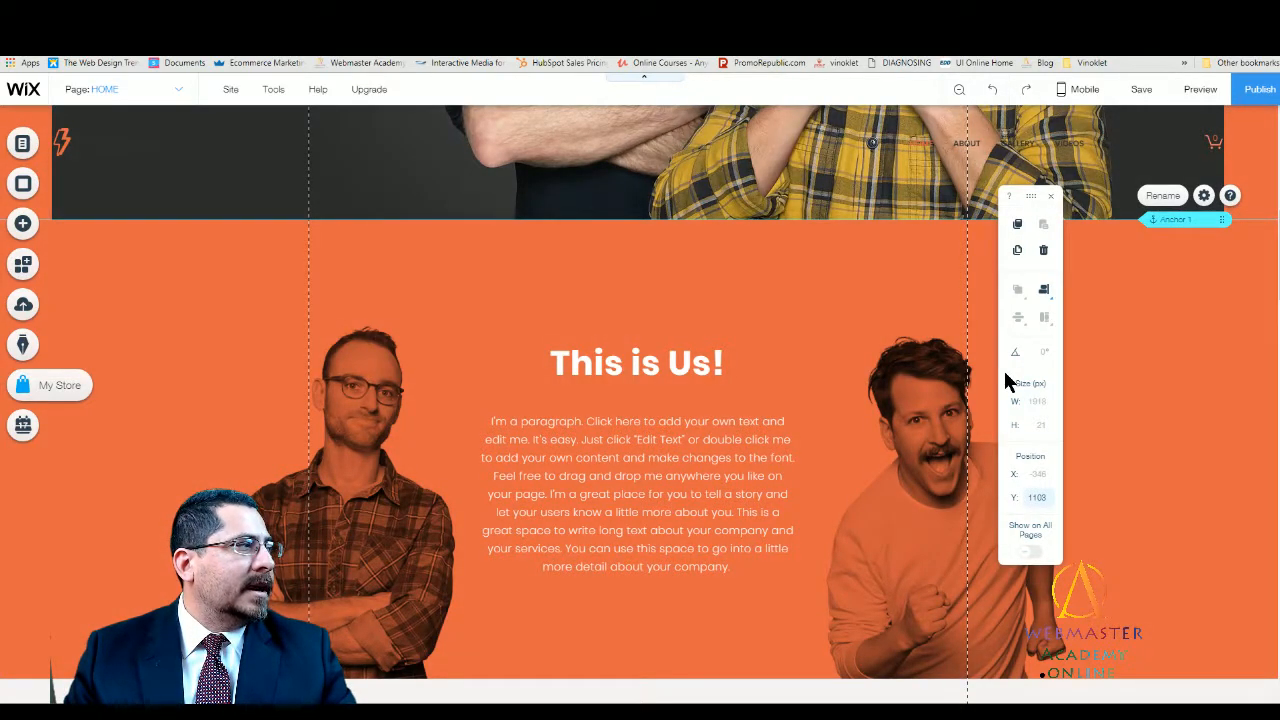
- Rename the anchor to "About US" and close its settings
left_click(1160, 196)
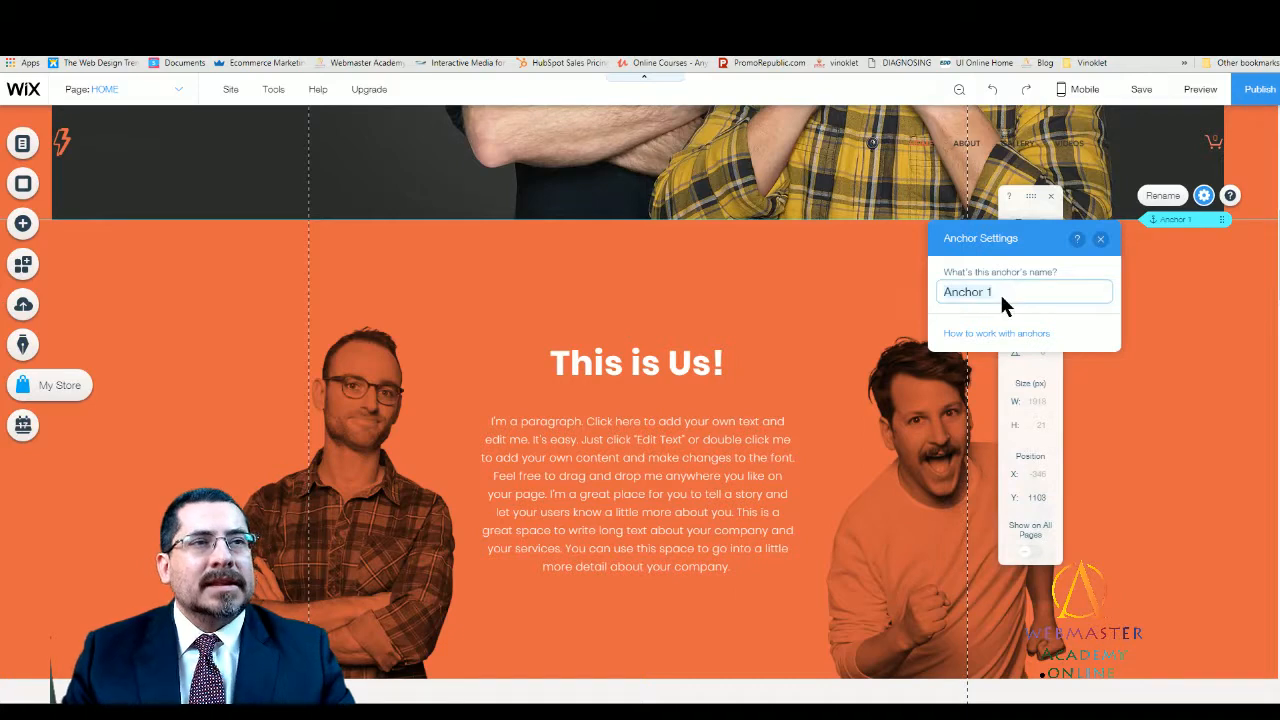
key("ctrl+a")
type("About US")
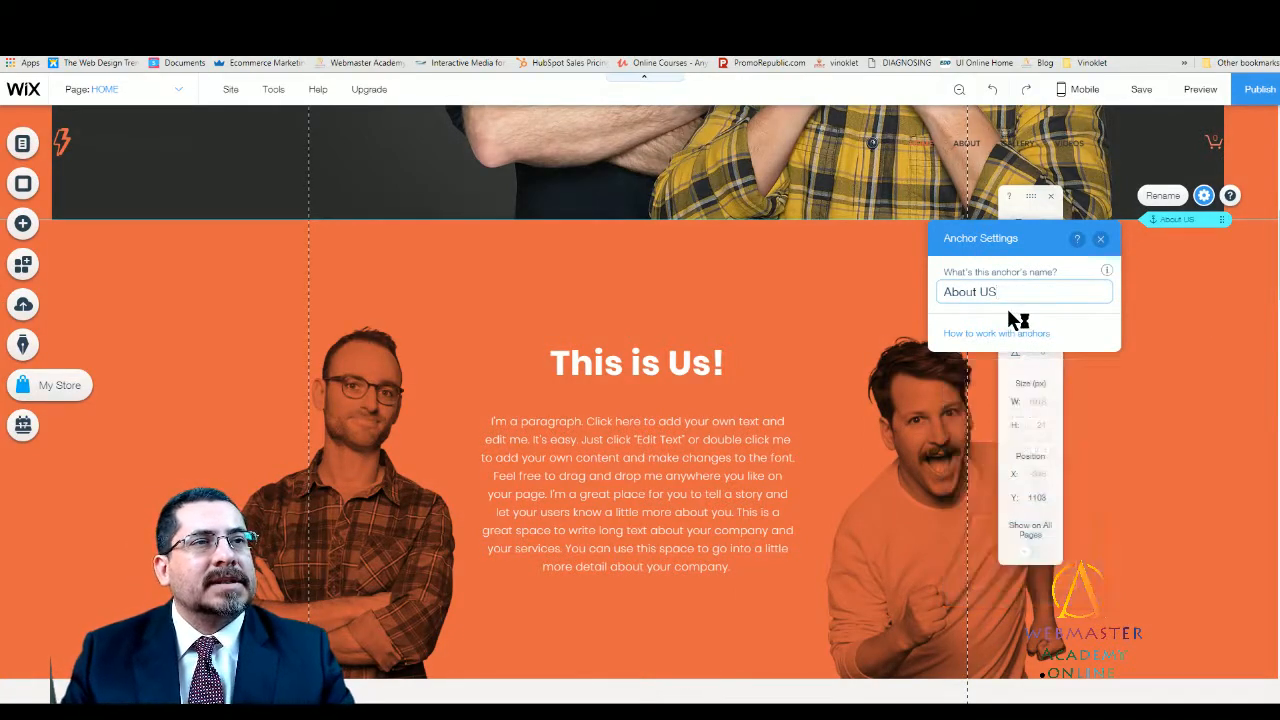
left_click(1100, 239)
left_click(829, 374)
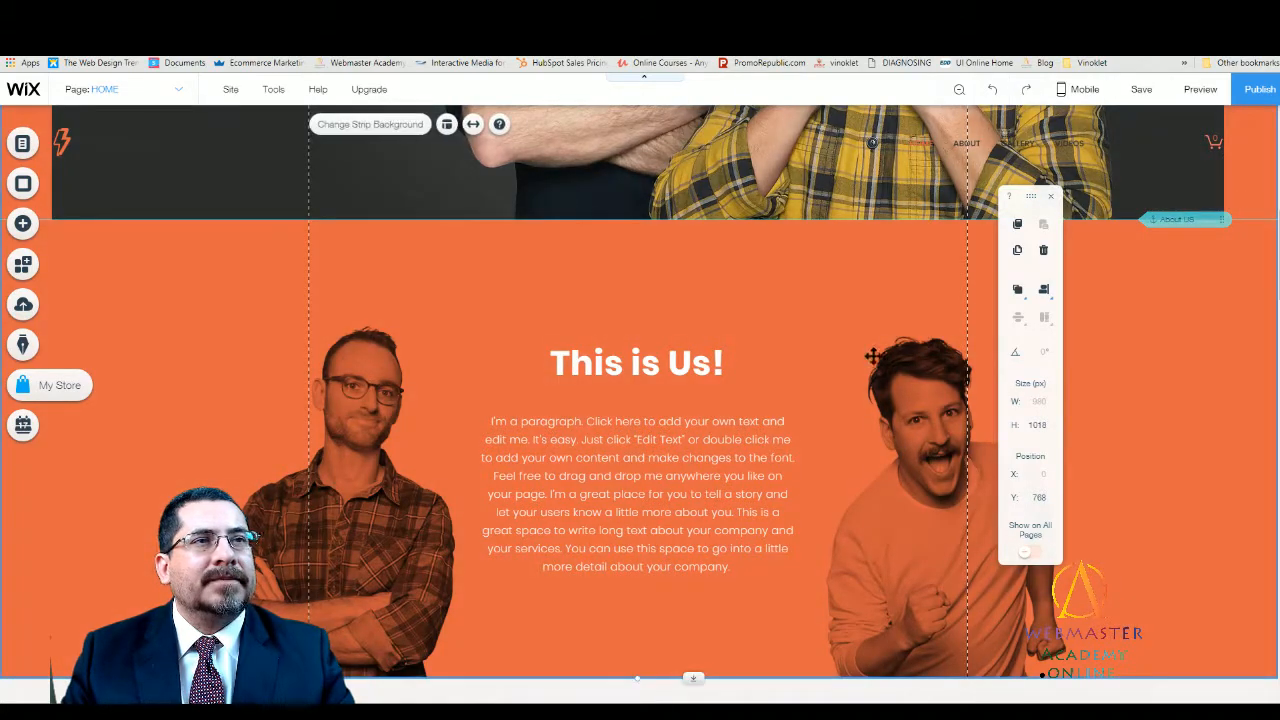
- Delete the ABOUT item from the site menu through the header menu's management options
scroll(829, 374, "up", 3)
scroll(826, 370, "down", 3)
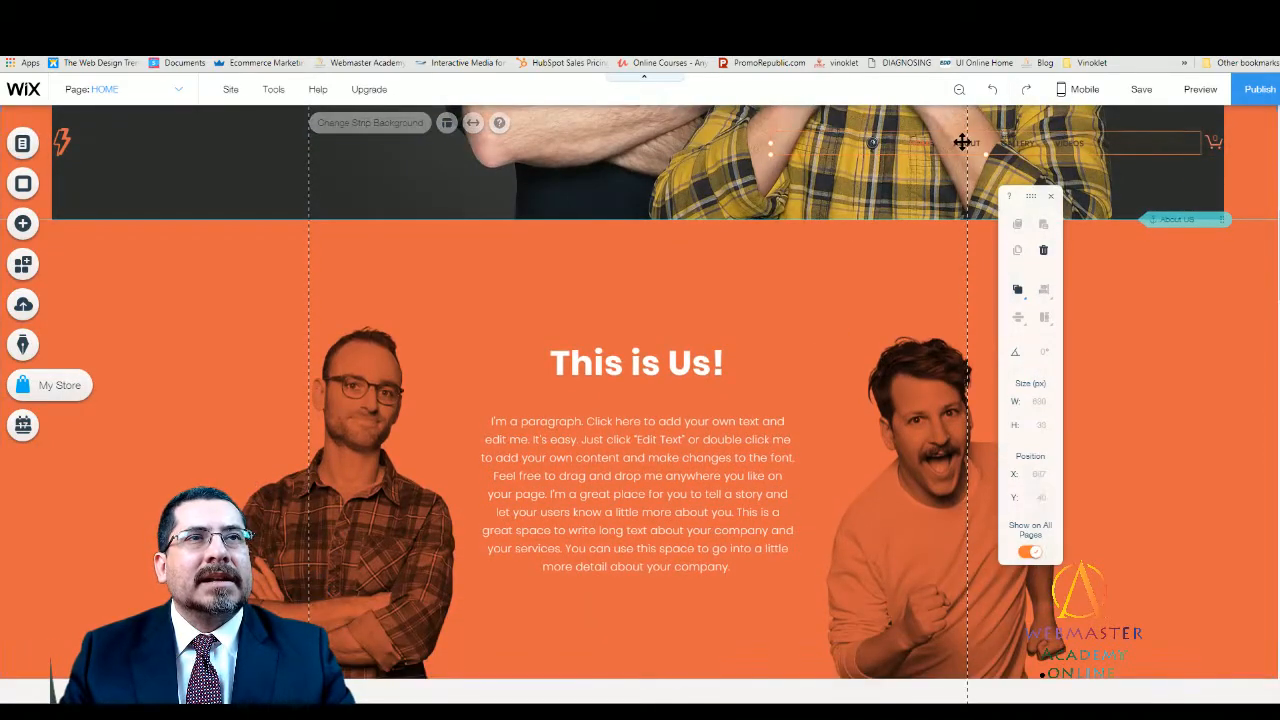
left_click(962, 142)
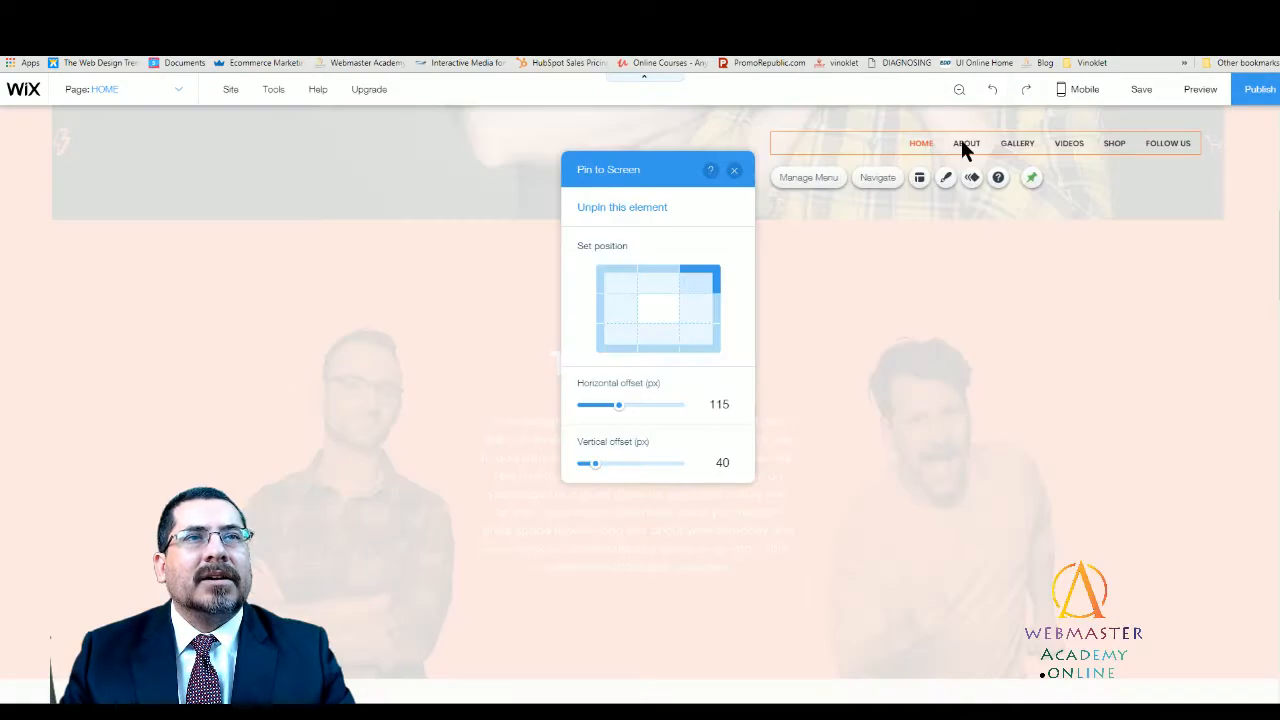
left_click(800, 186)
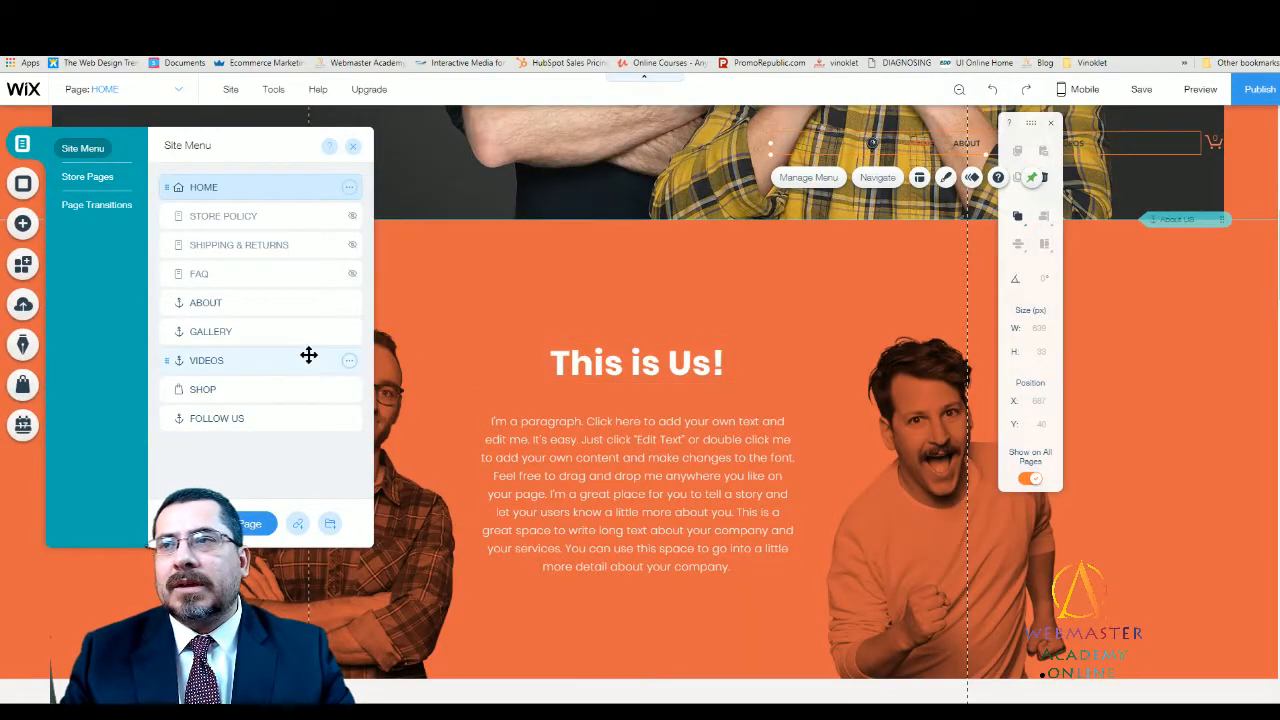
left_click(199, 306)
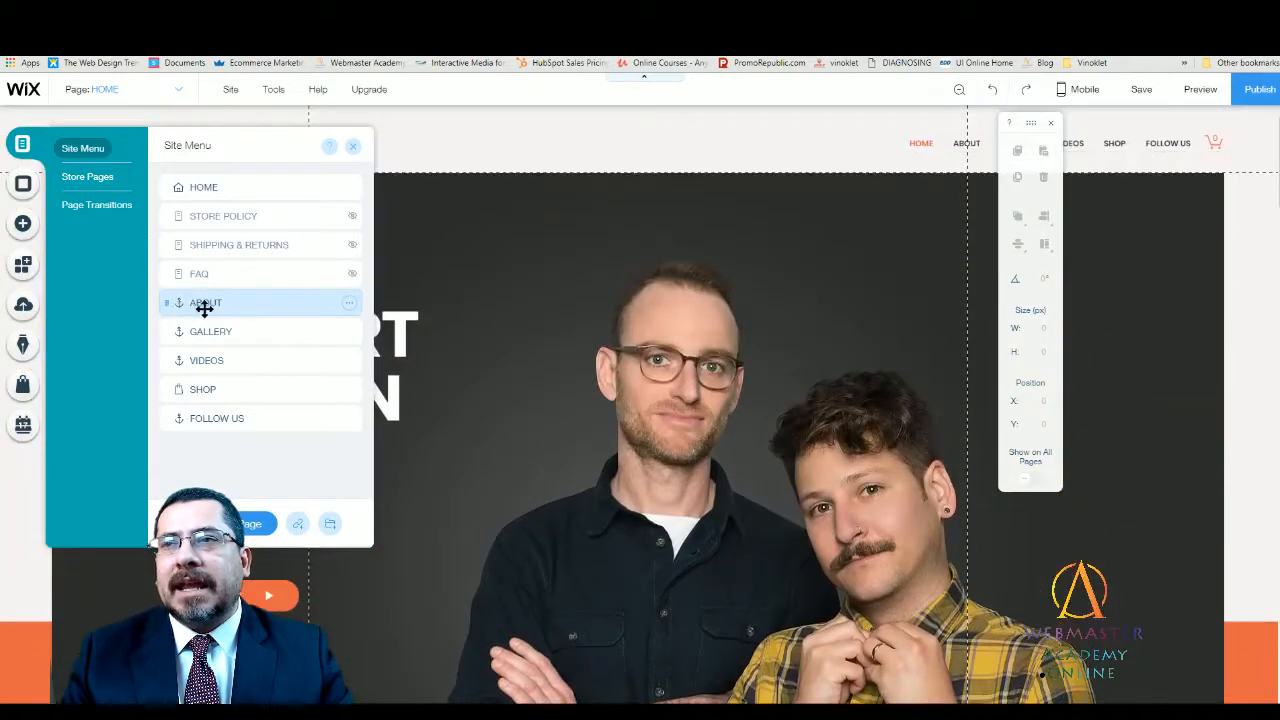
left_click(348, 303)
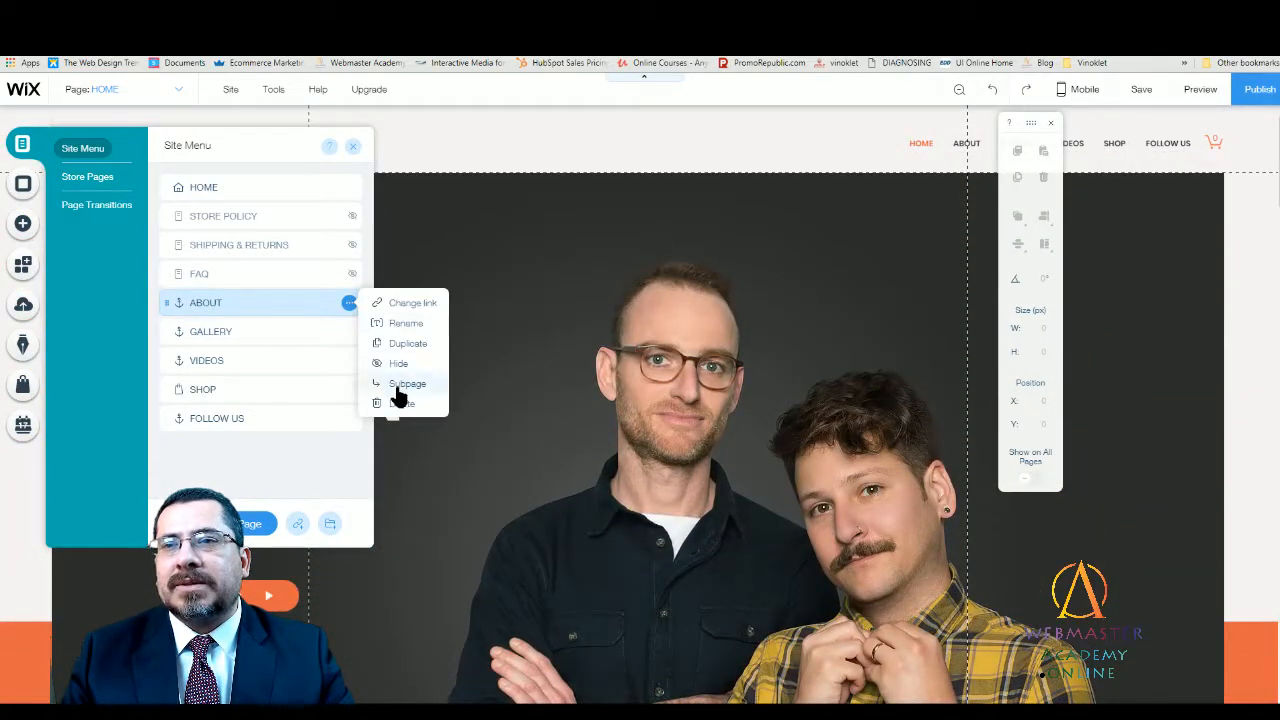
left_click(401, 404)
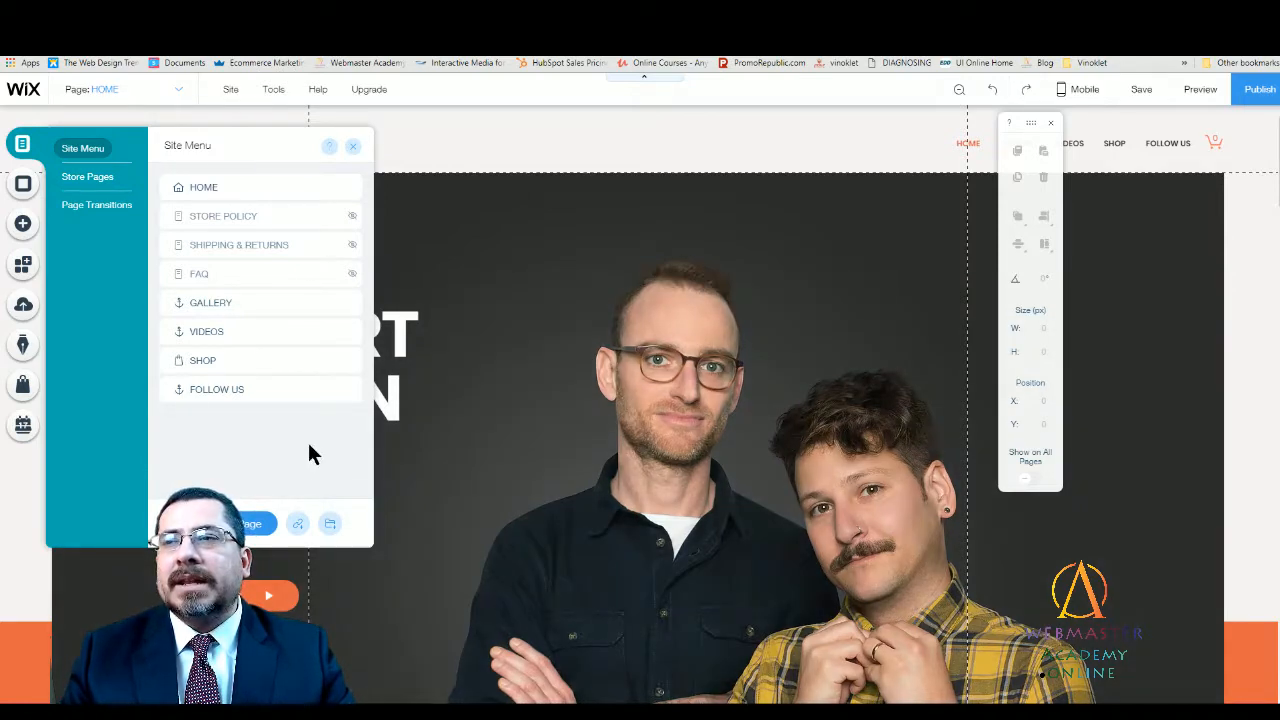
- Locate and select the About US anchor above the "This is Us!" section to check its placement
scroll(600, 443, "down", 3)
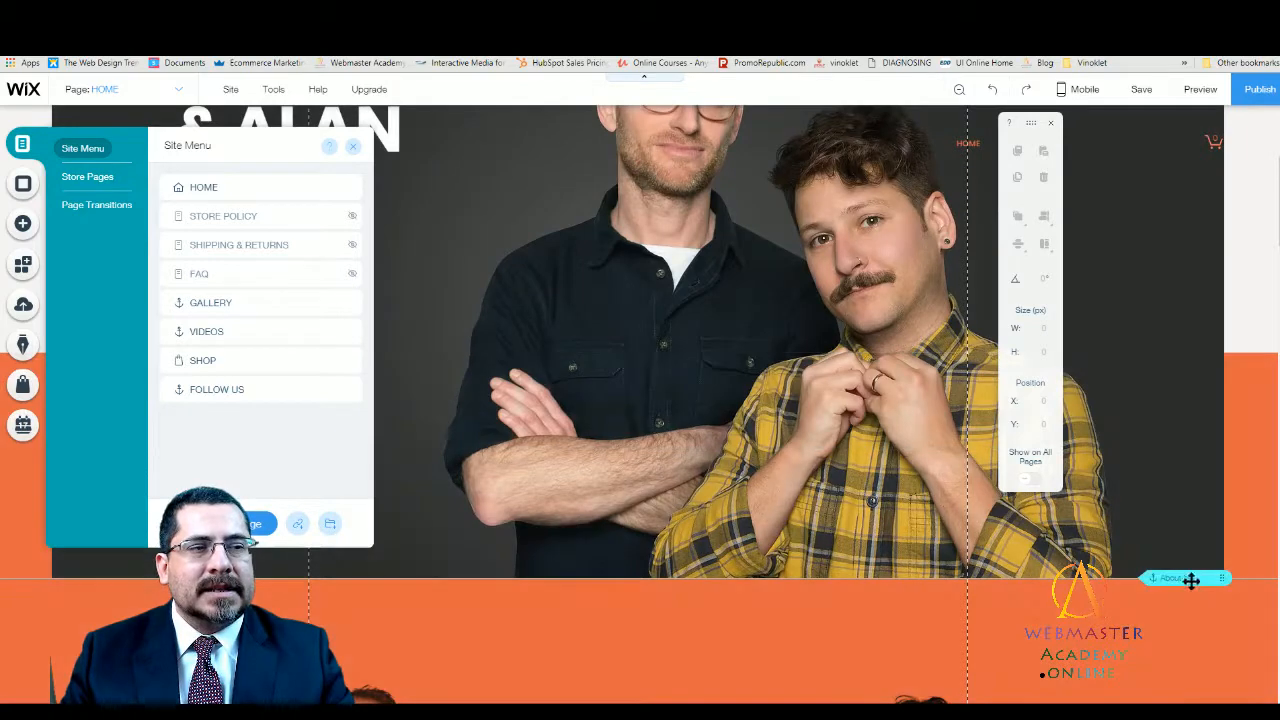
left_click(1189, 580)
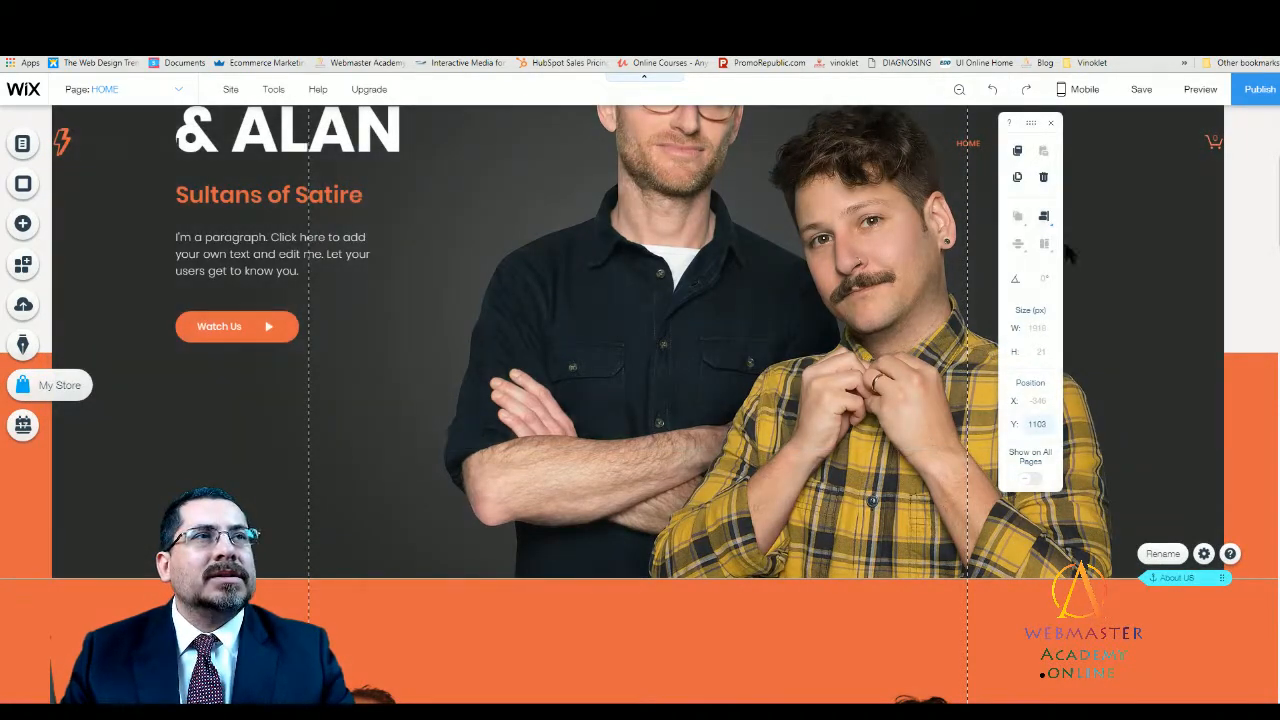
scroll(1035, 200, "up", 3)
- Add a link to the site menu that targets the About US anchor on the HOME page, and close the menu management
left_click(973, 138)
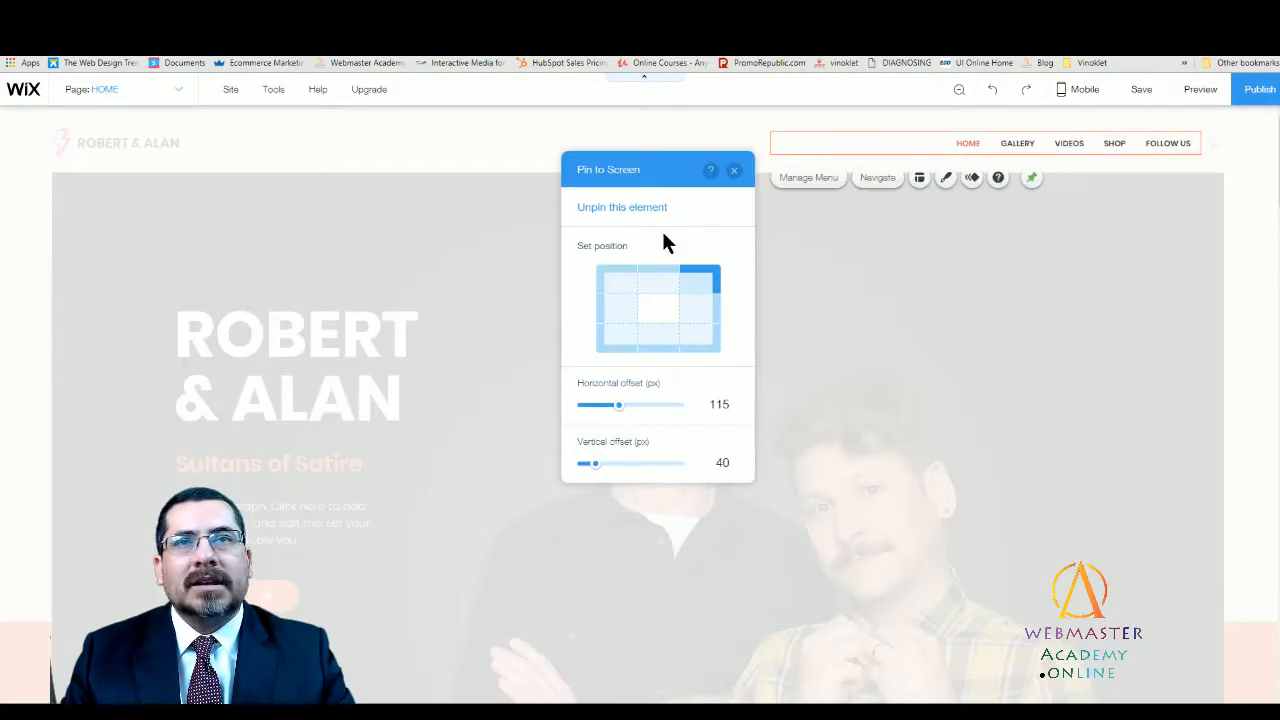
left_click(800, 180)
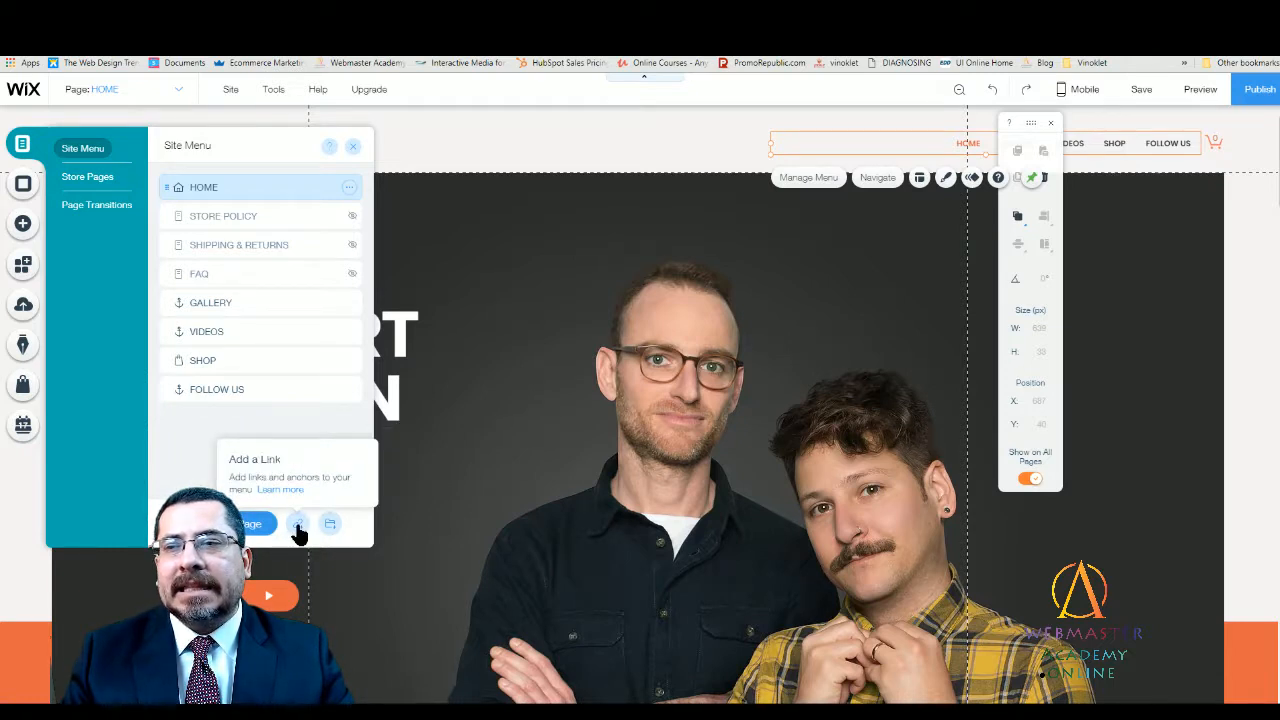
left_click(298, 524)
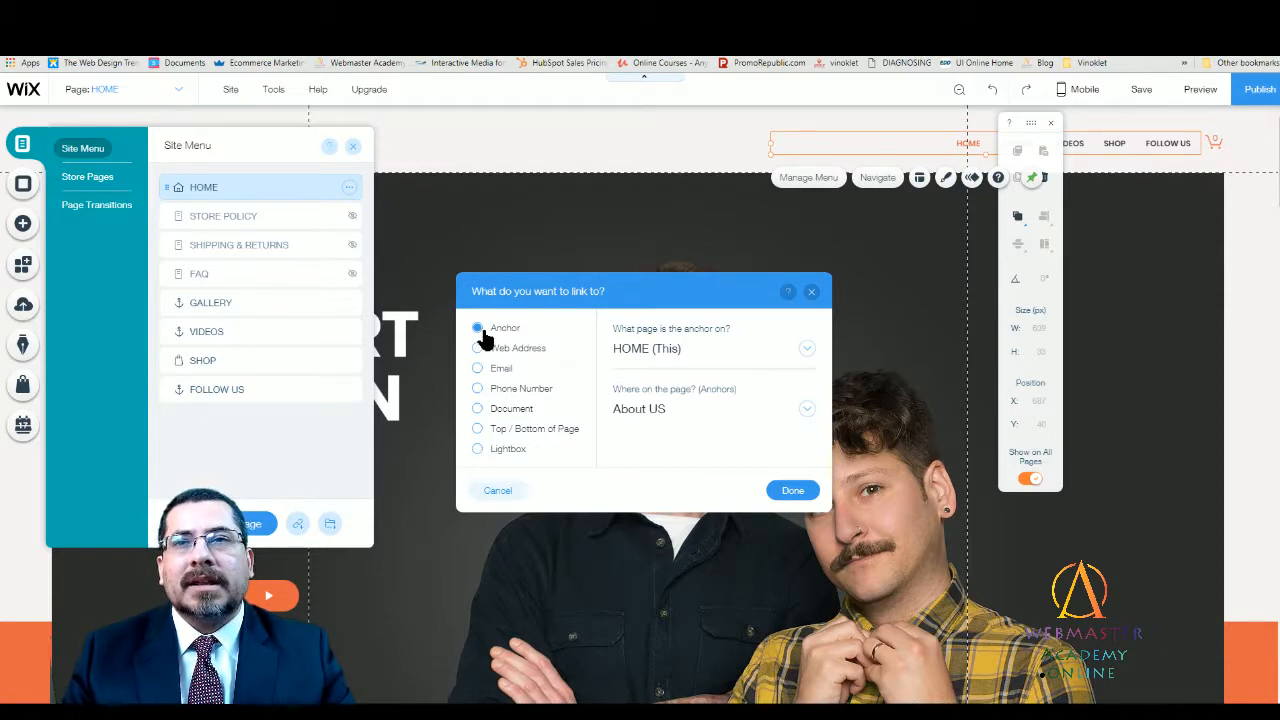
left_click(634, 352)
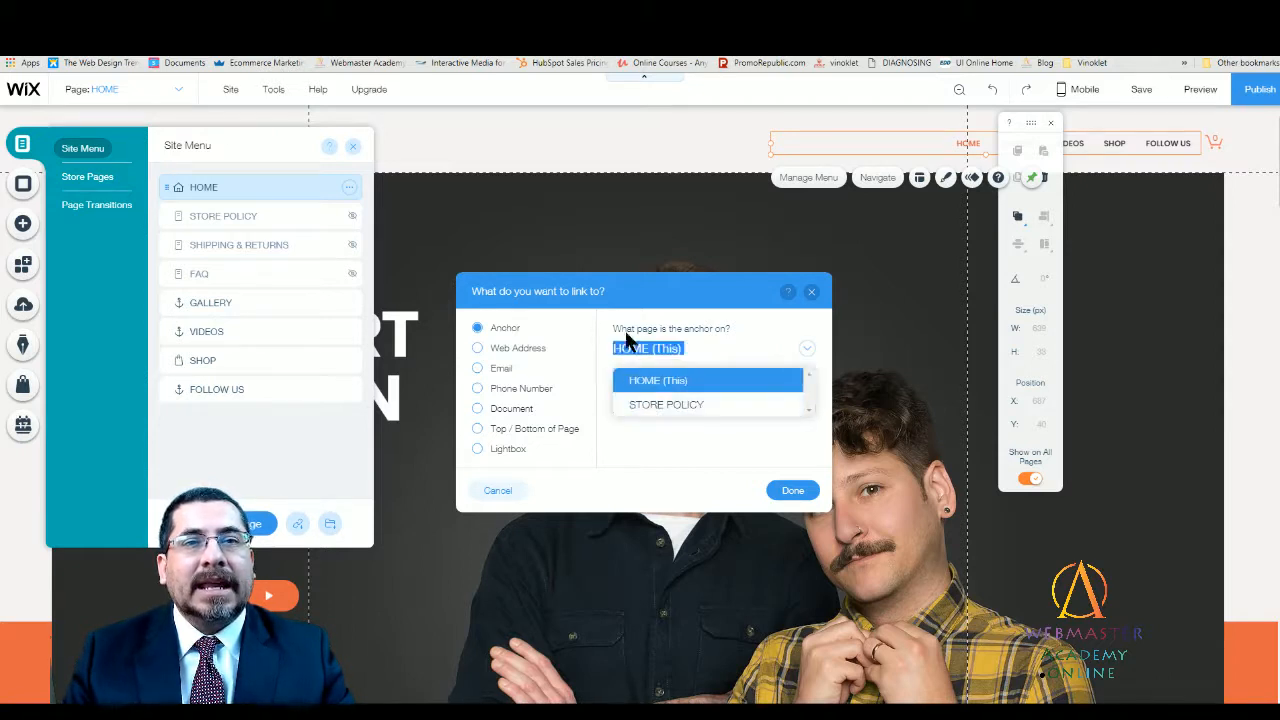
left_click(645, 440)
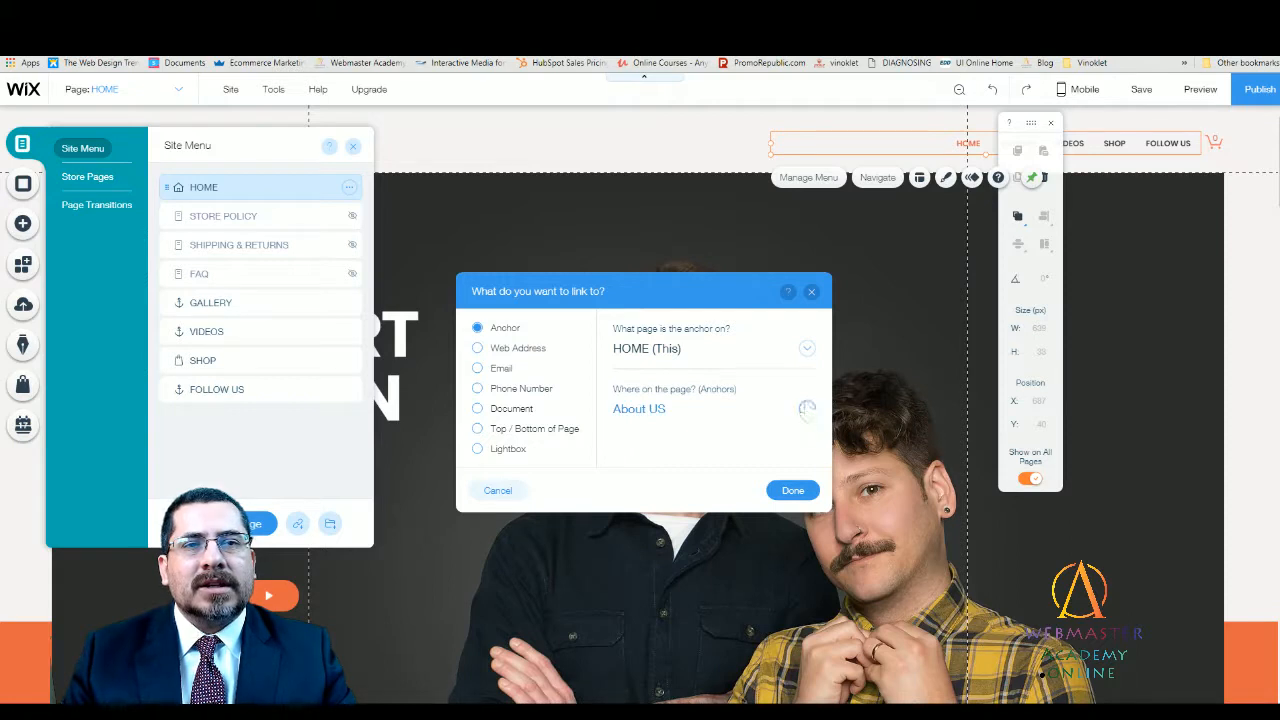
left_click(807, 409)
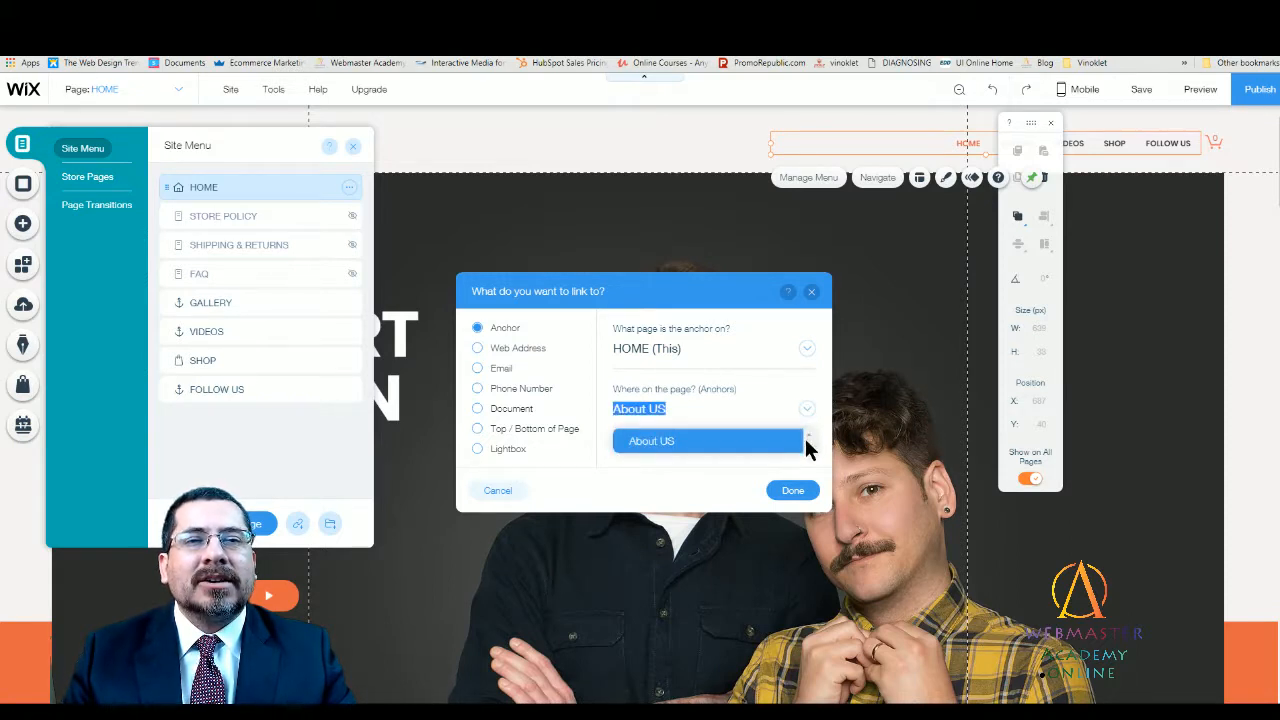
left_click(789, 440)
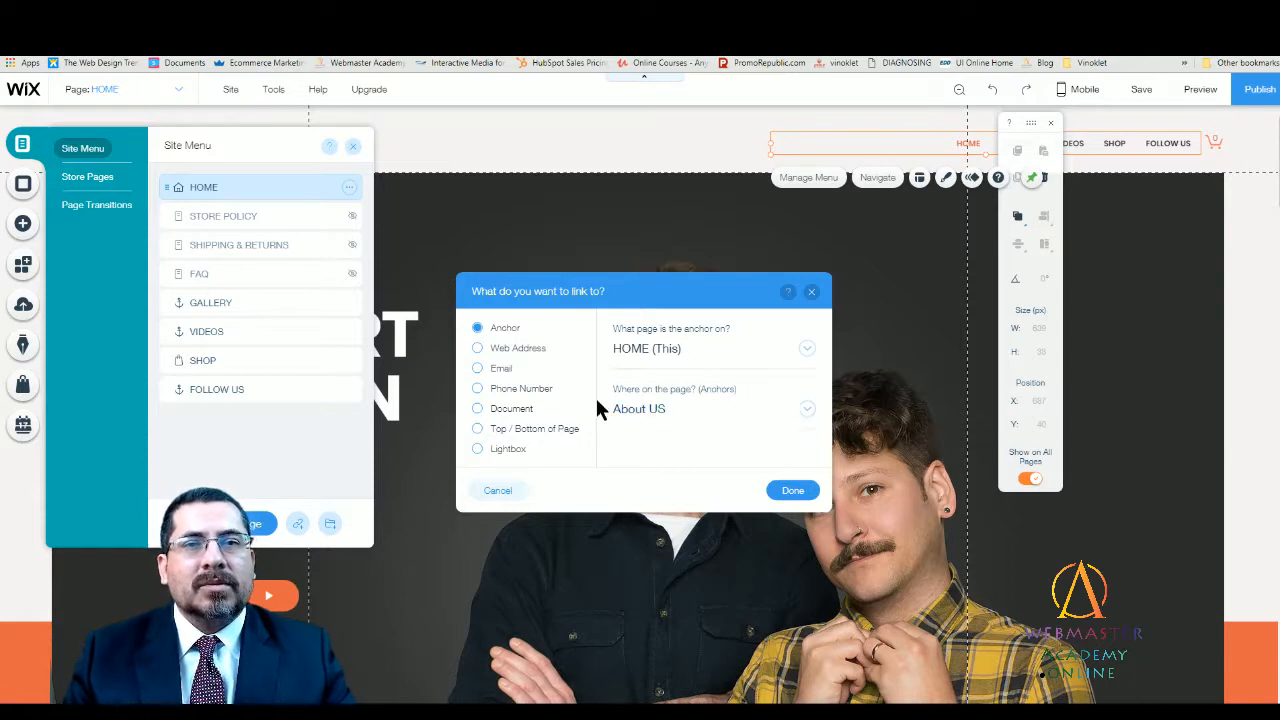
left_click(630, 410)
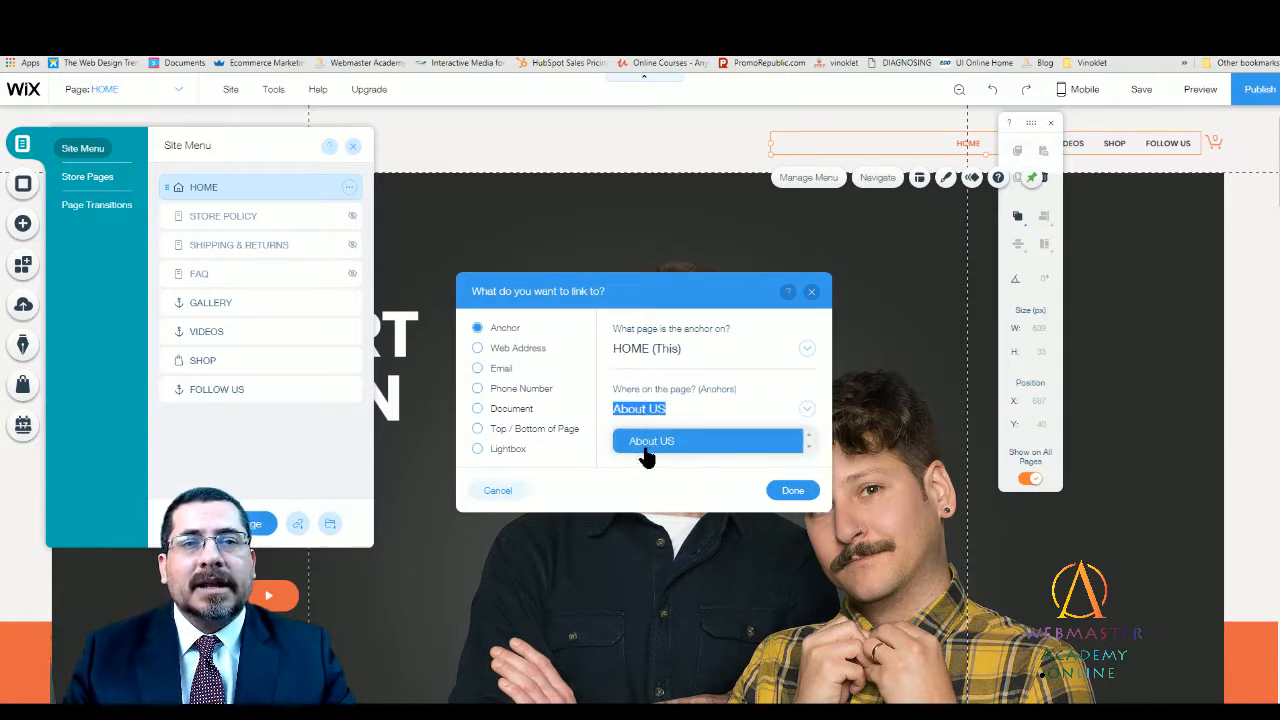
left_click(787, 496)
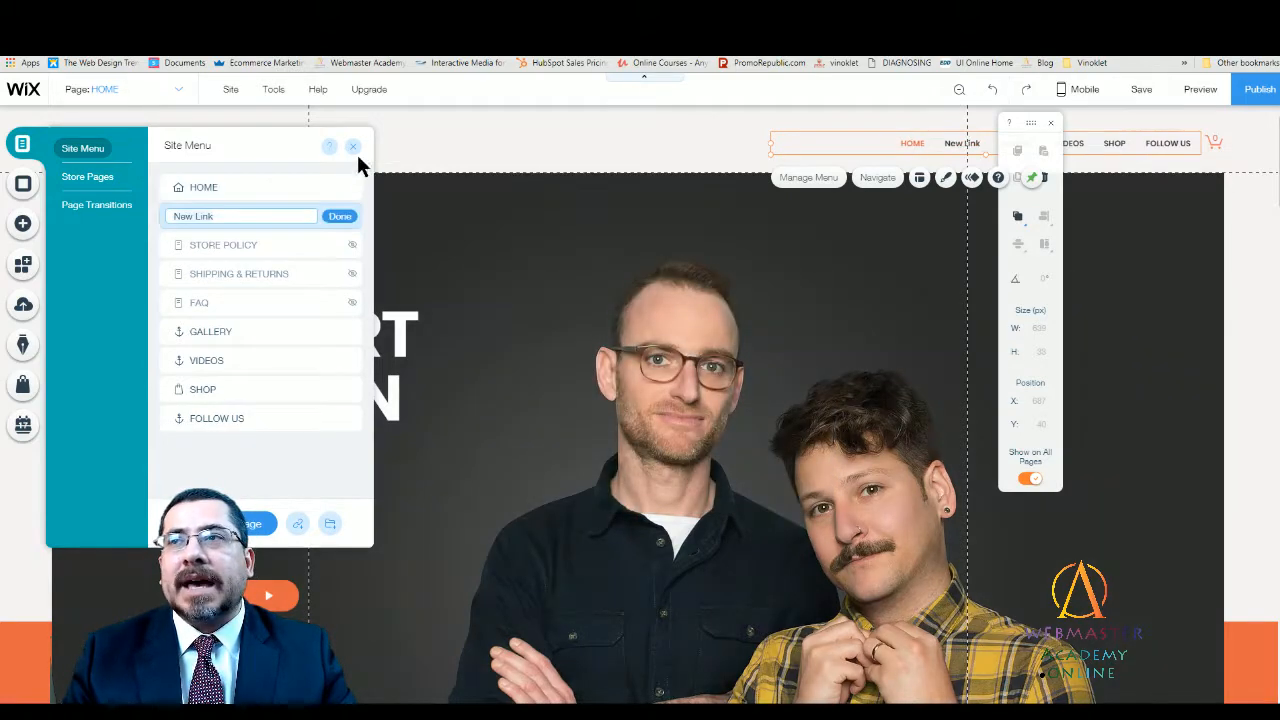
left_click(353, 146)
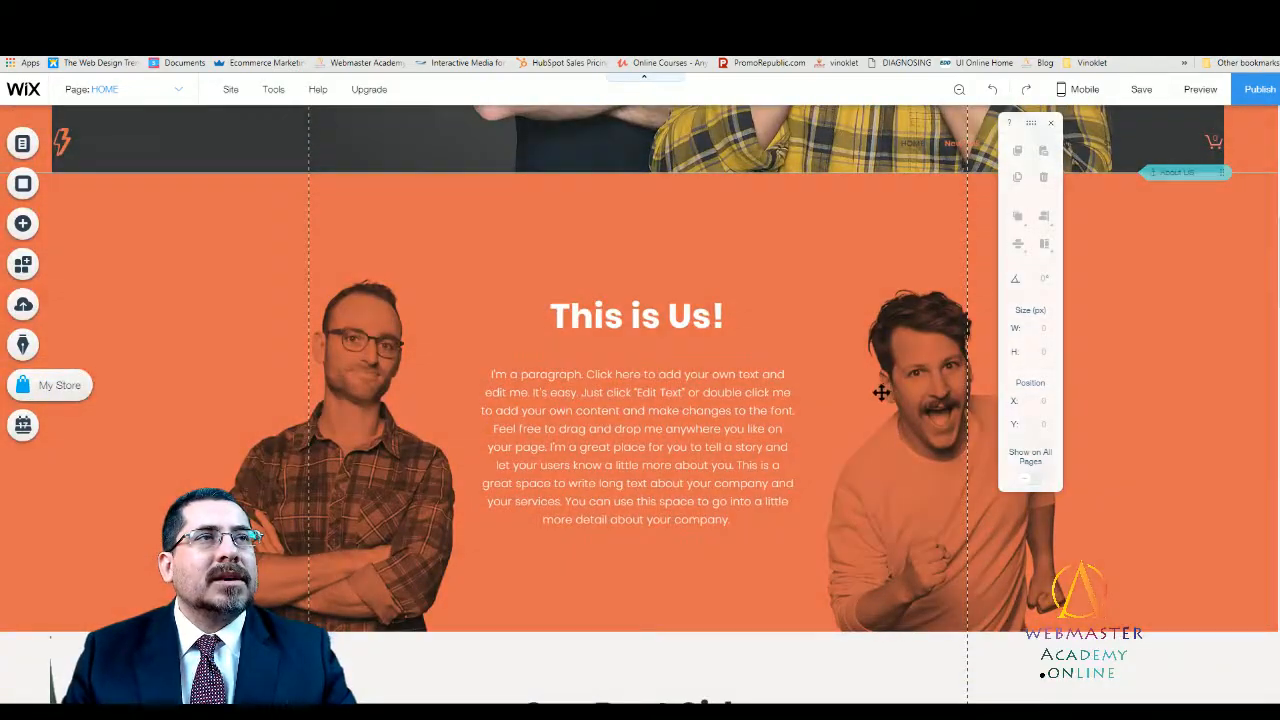
- Preview the site and test the New Link menu item's jump to the "This is Us!" section, returning to the page top
scroll(880, 392, "up", 8)
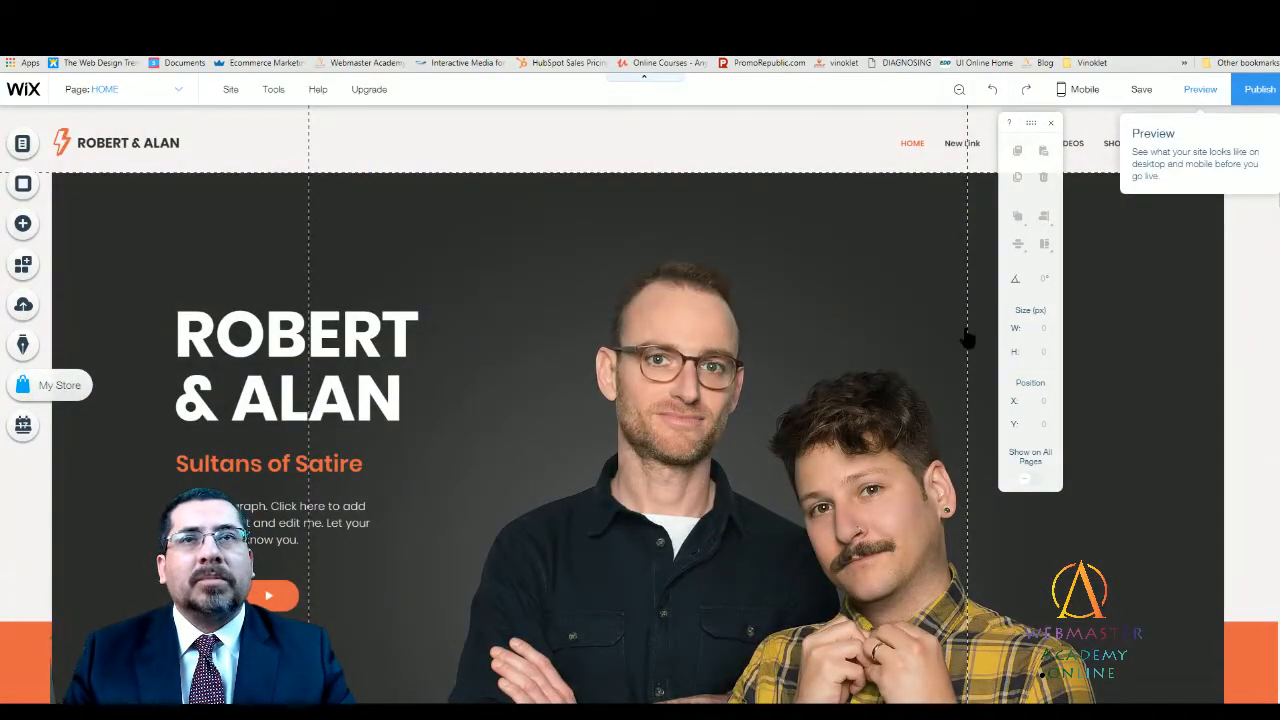
left_click(1200, 89)
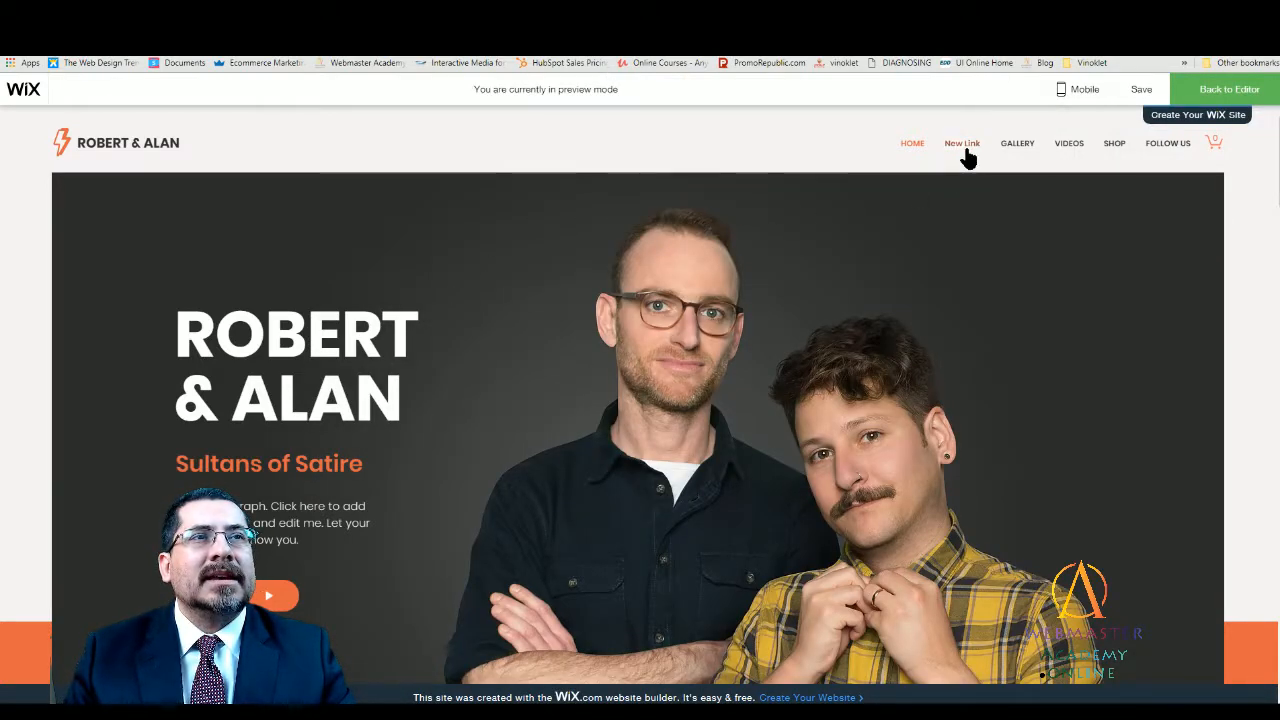
scroll(1000, 300, "down", 4)
scroll(1004, 297, "down", 1)
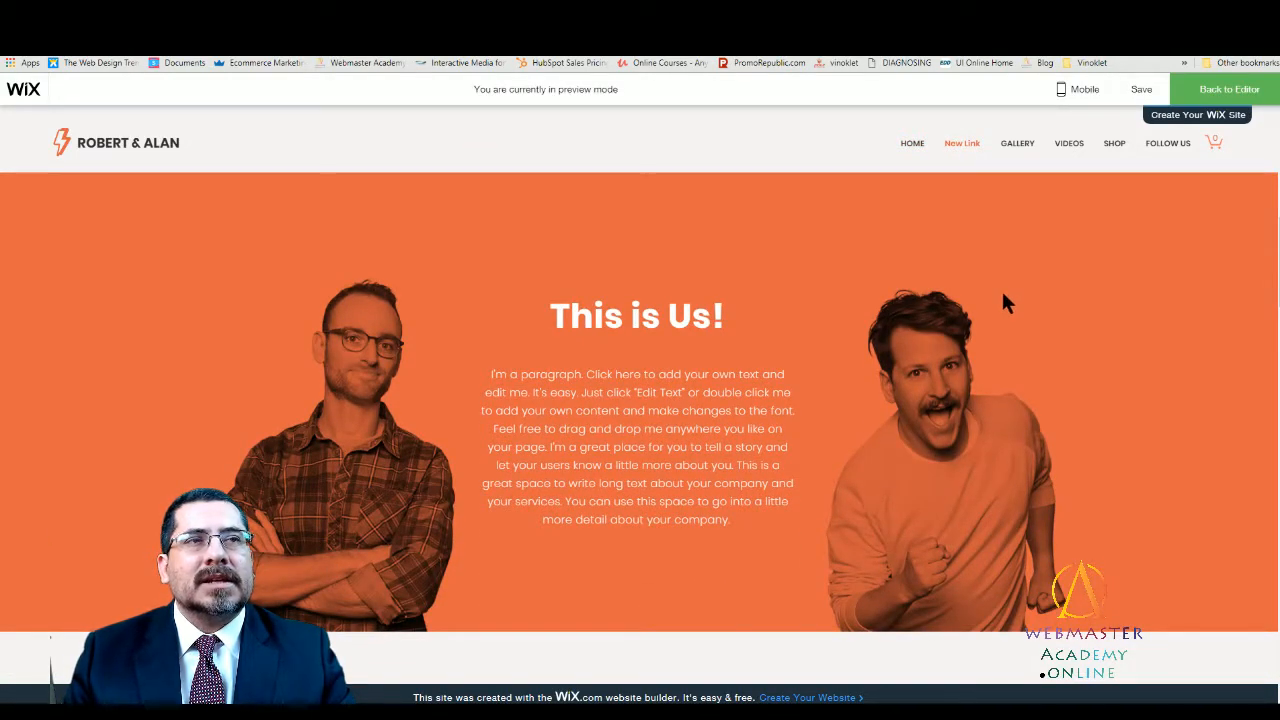
scroll(1002, 295, "up", 5)
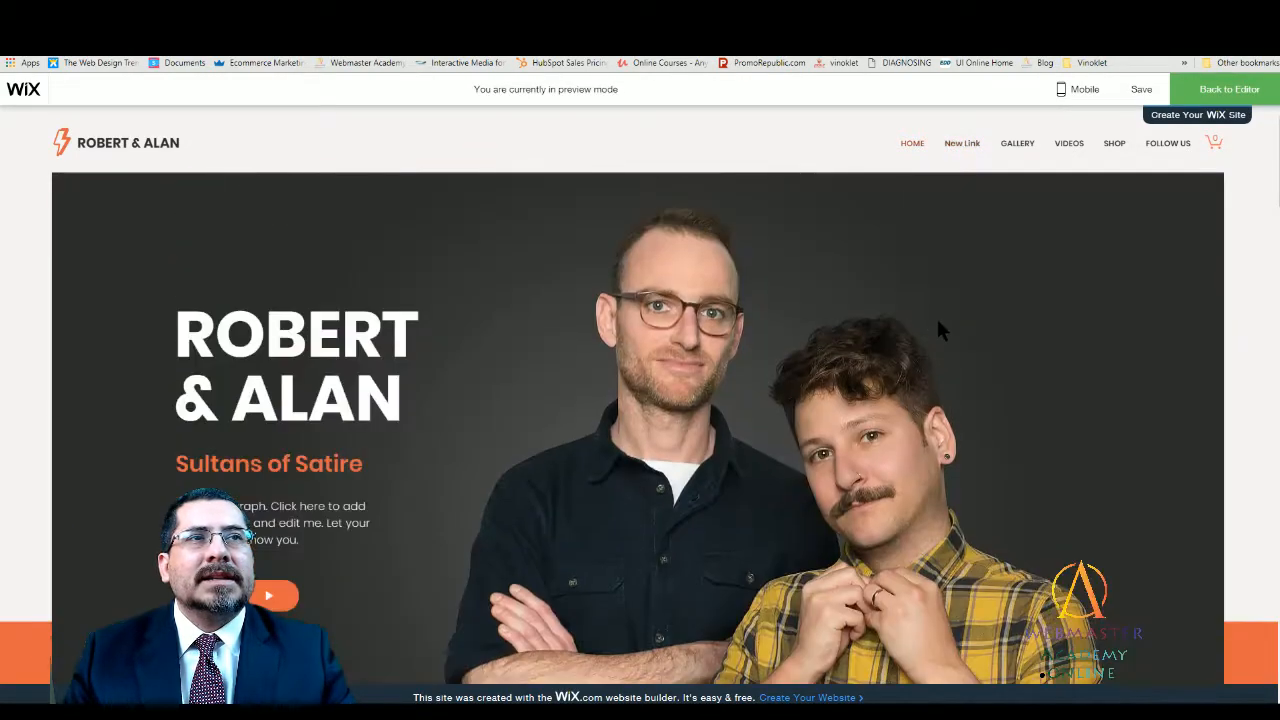
left_click(958, 145)
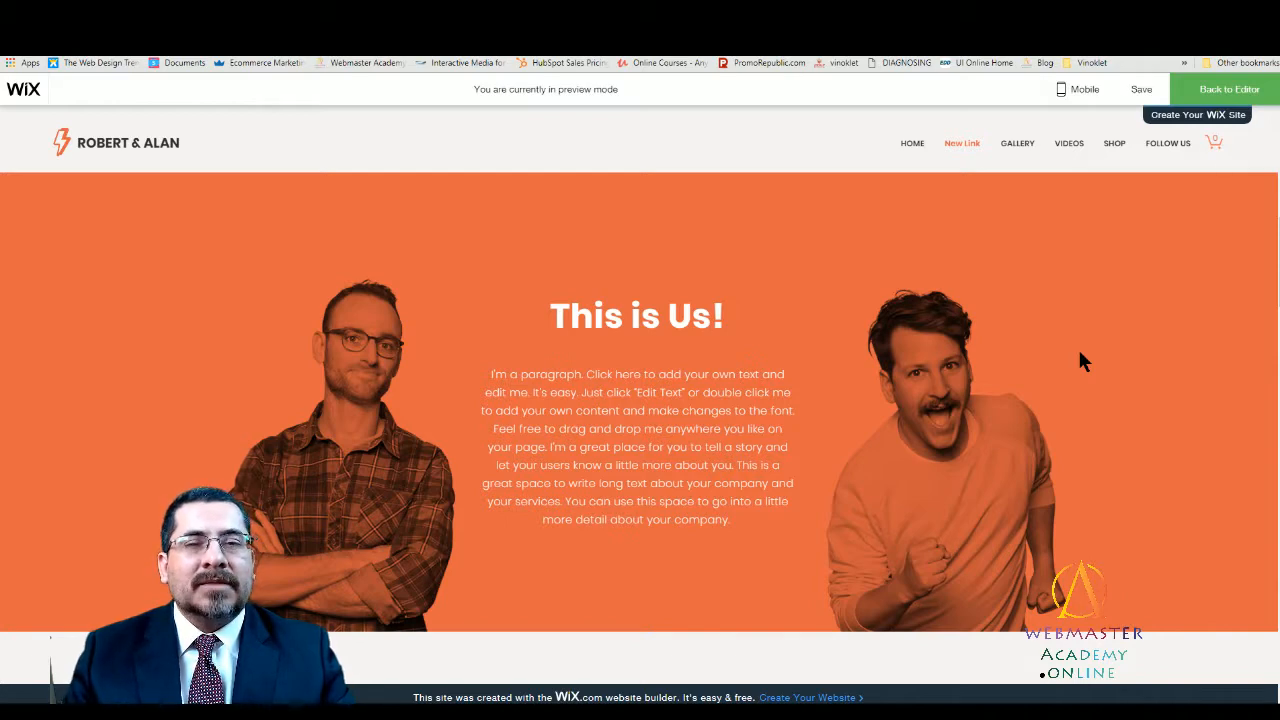
scroll(1140, 340, "up", 5)
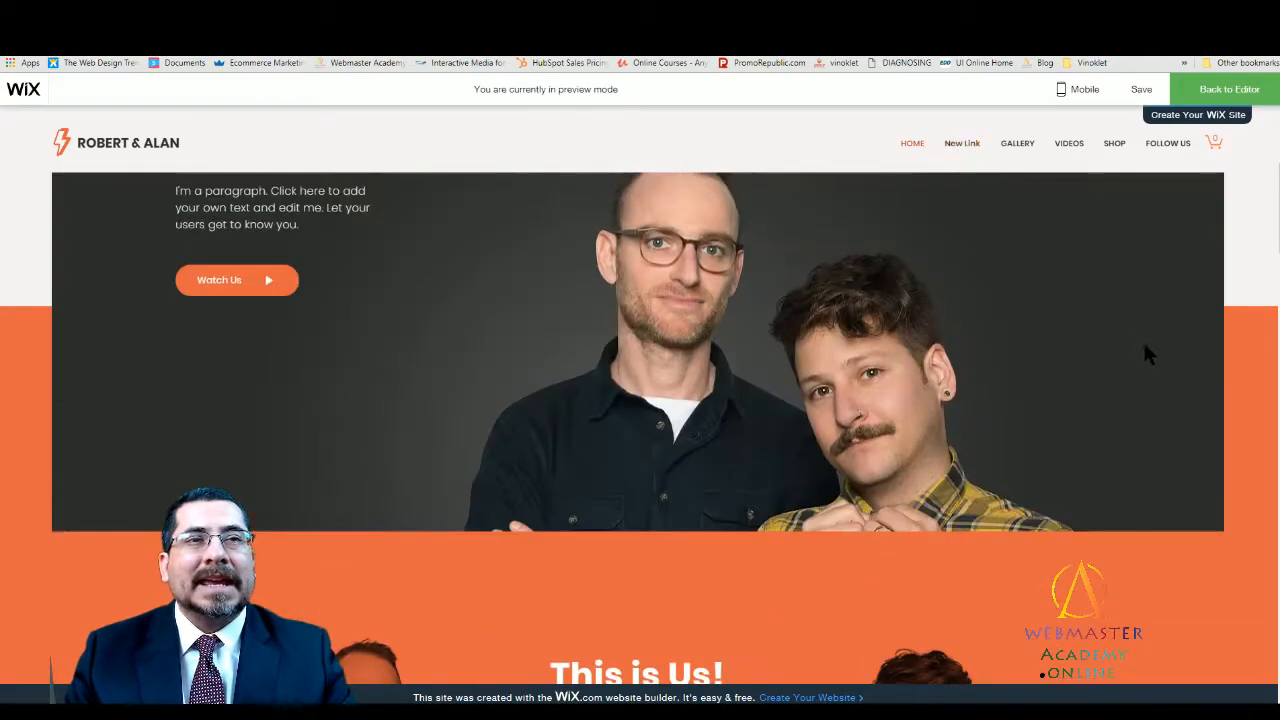
scroll(1144, 353, "up", 2)
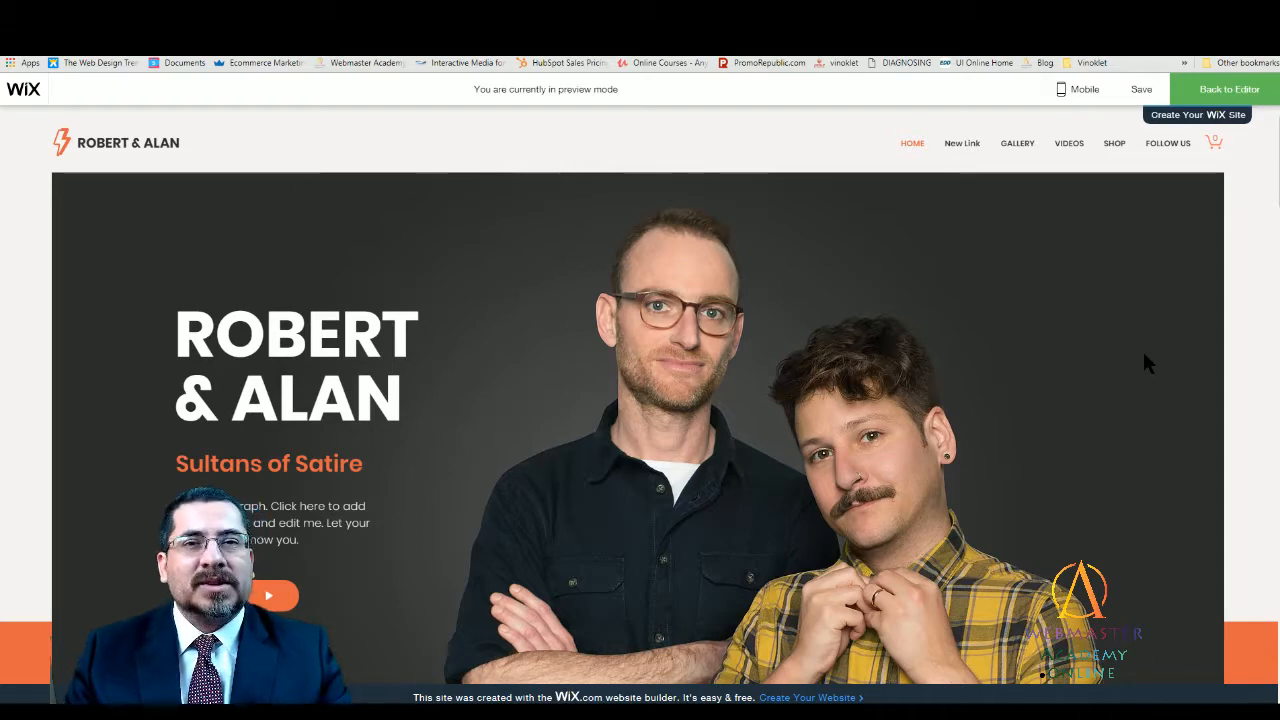
- Test the New Link menu item again from the page top, and return to the editor
scroll(1020, 359, "down", 1)
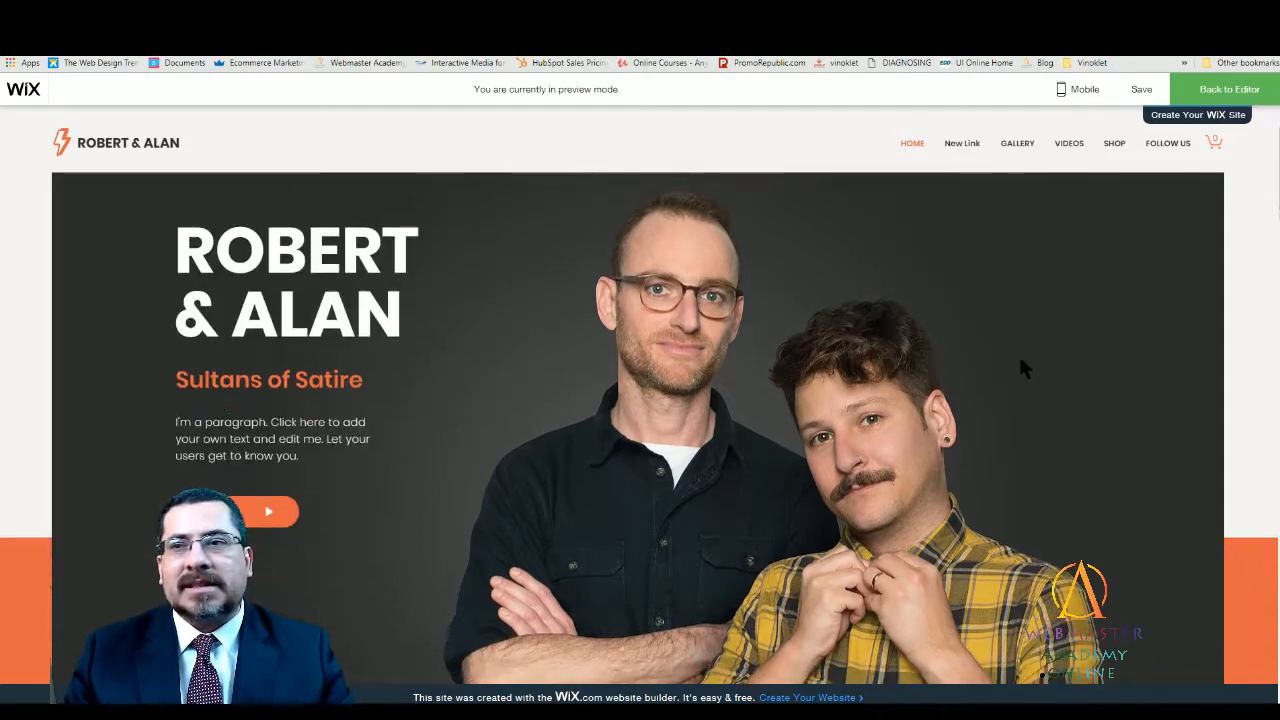
scroll(1020, 359, "up", 1)
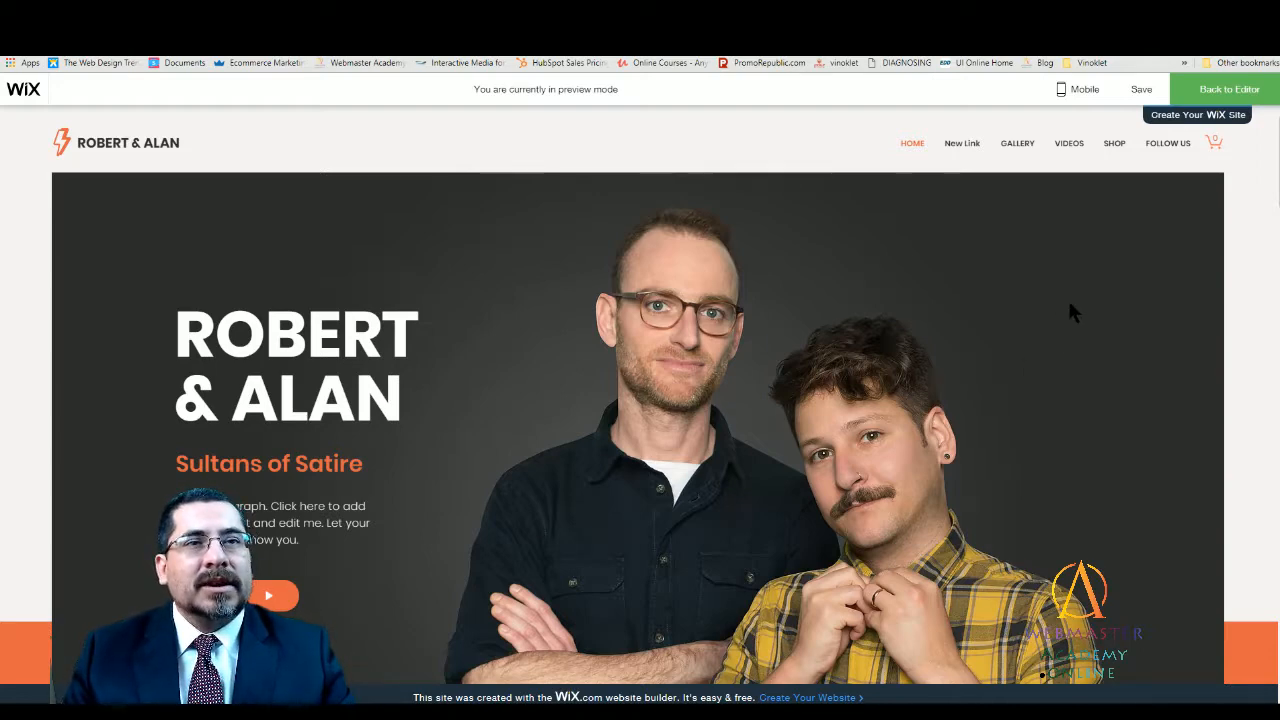
left_click(958, 148)
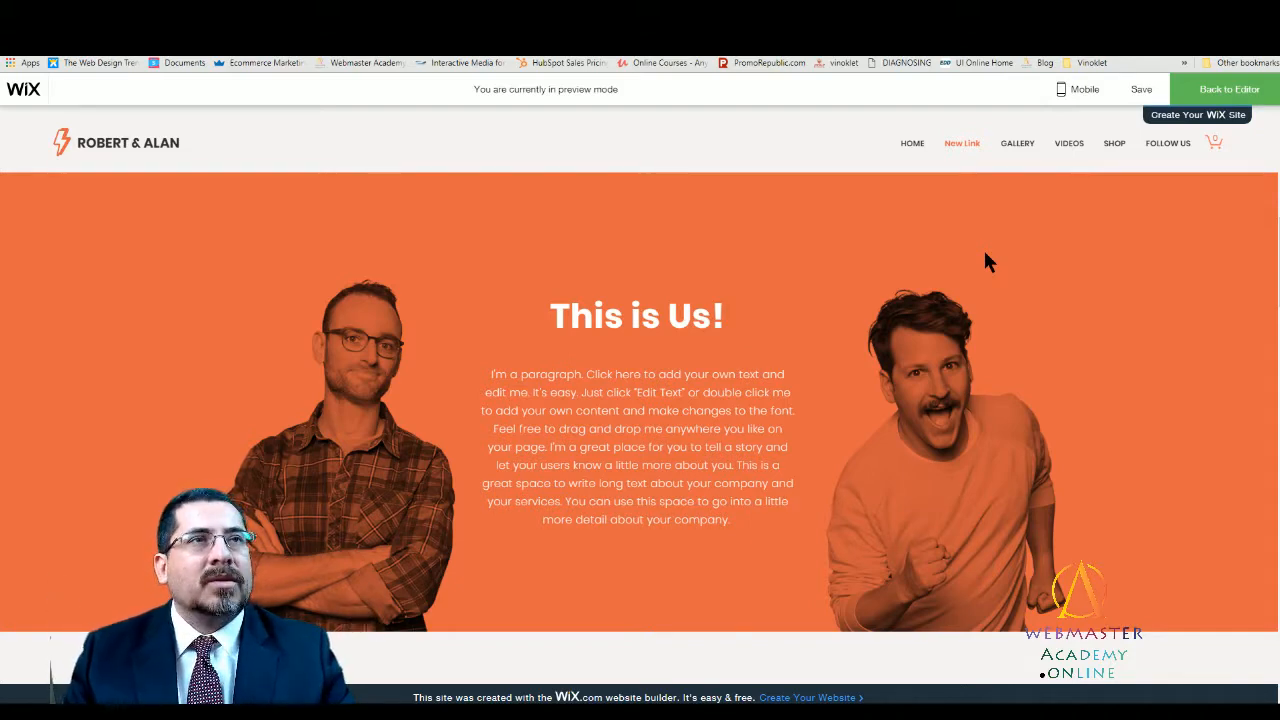
scroll(932, 262, "up", 1)
scroll(960, 248, "up", 3)
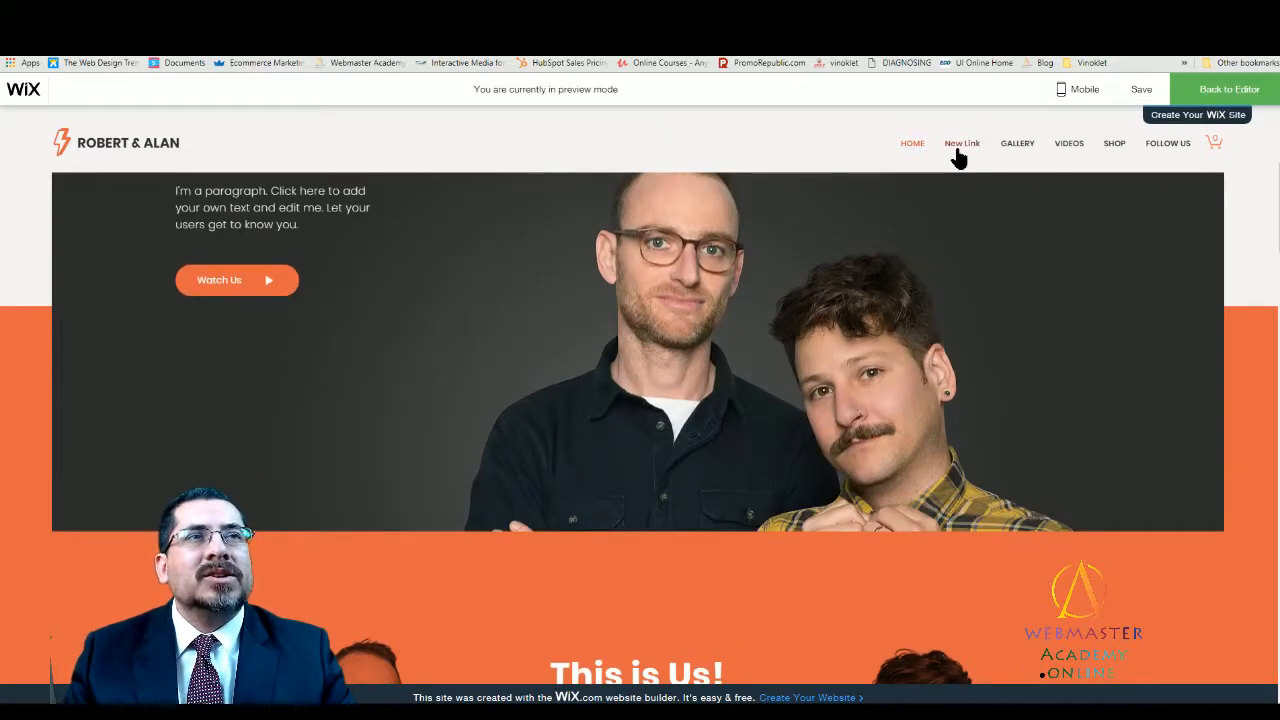
scroll(1001, 264, "up", 3)
scroll(1012, 268, "up", 1)
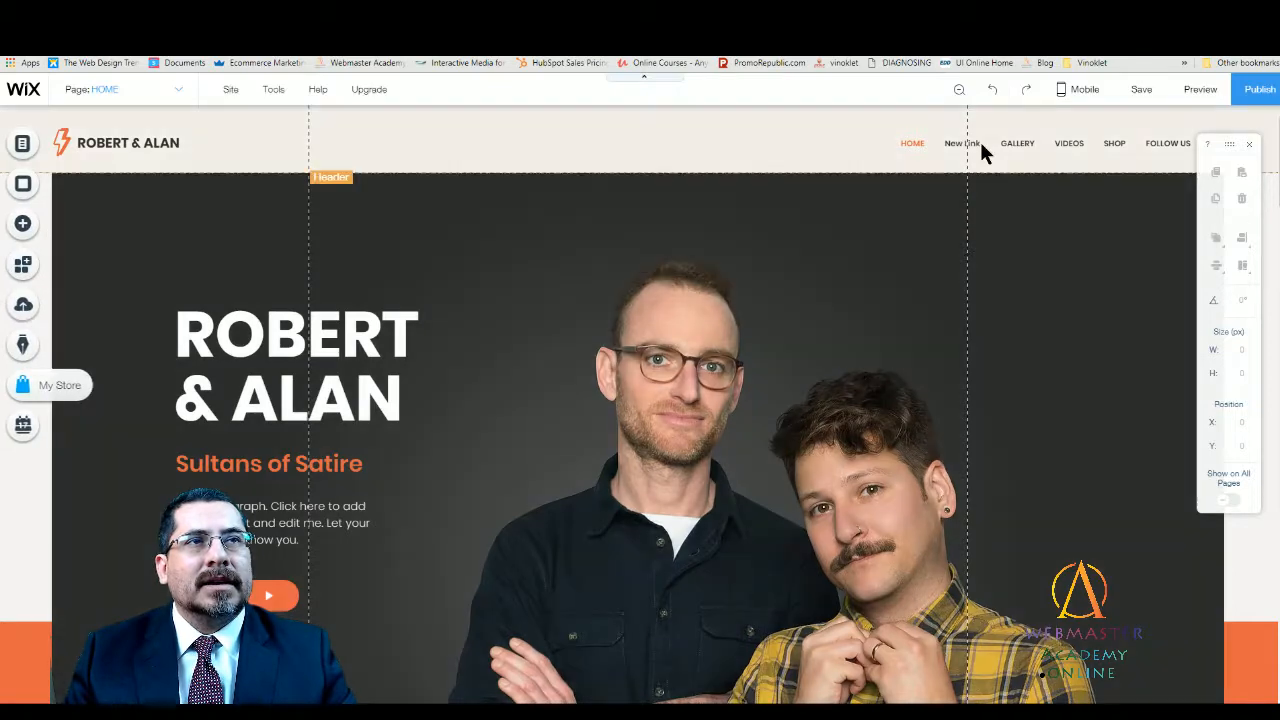
- Rename the New Link item in the site menu to "ABOUT US"
left_click(981, 143)
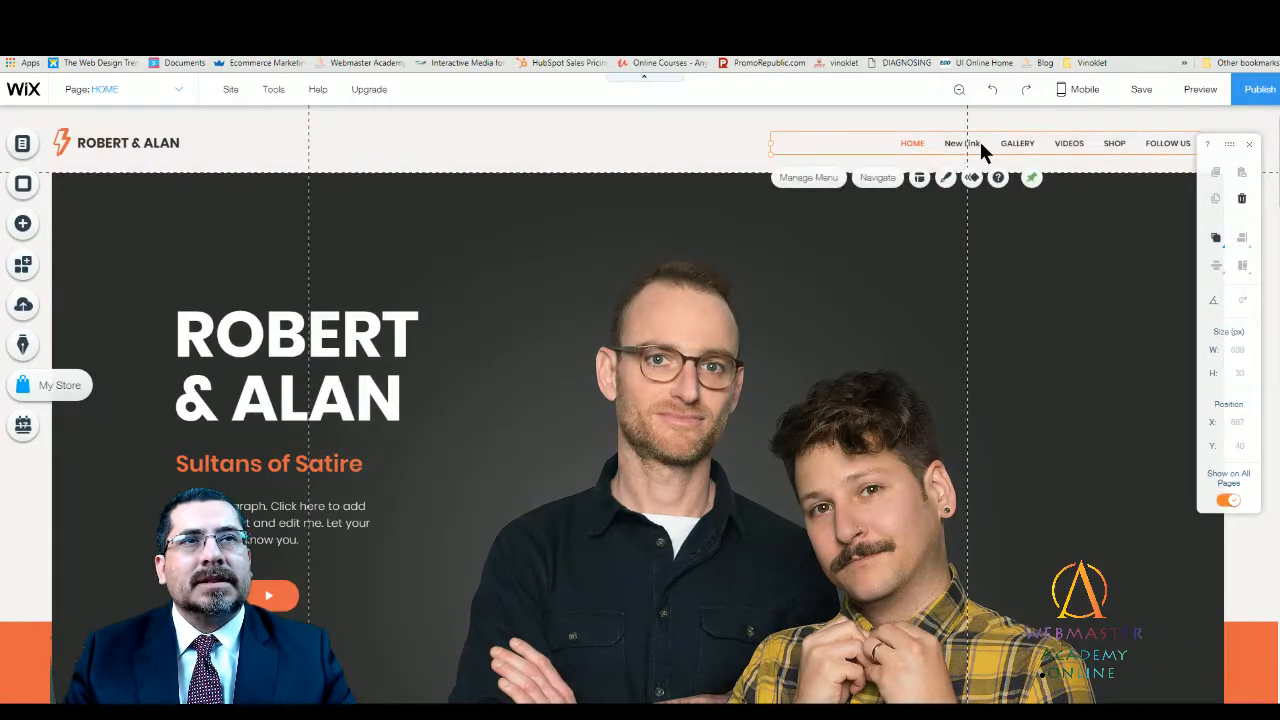
left_click(806, 177)
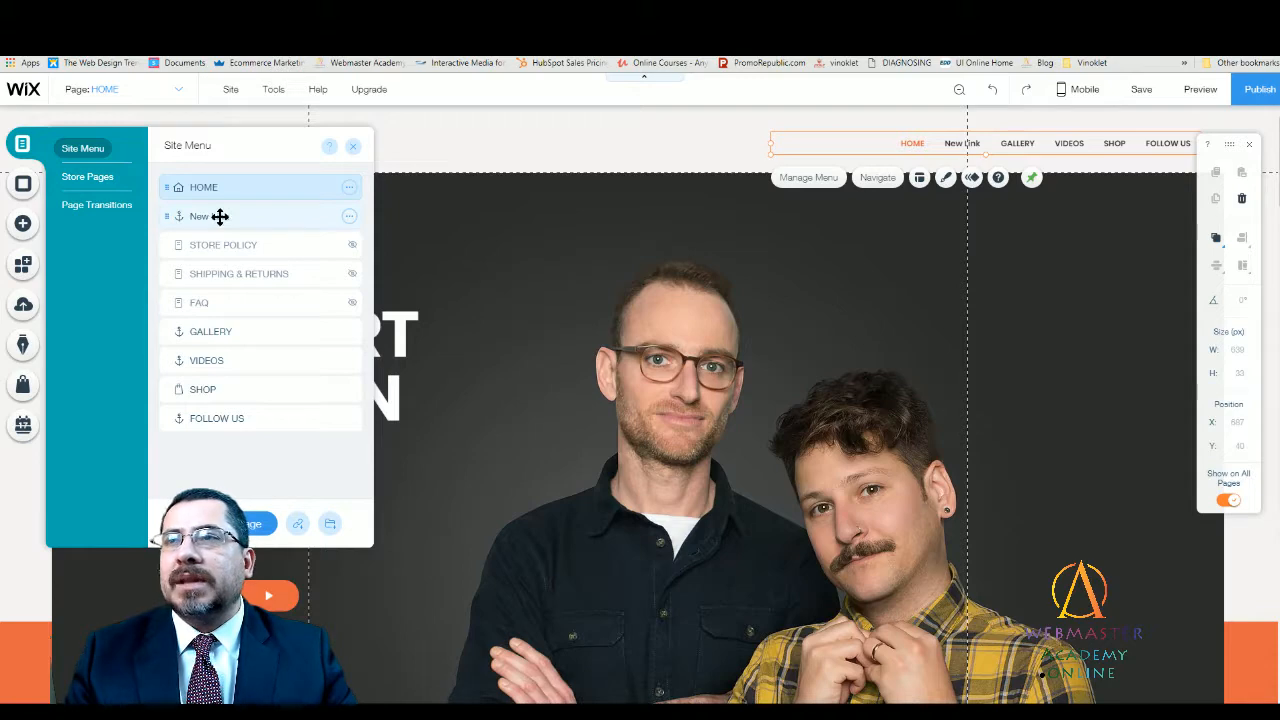
left_click(349, 216)
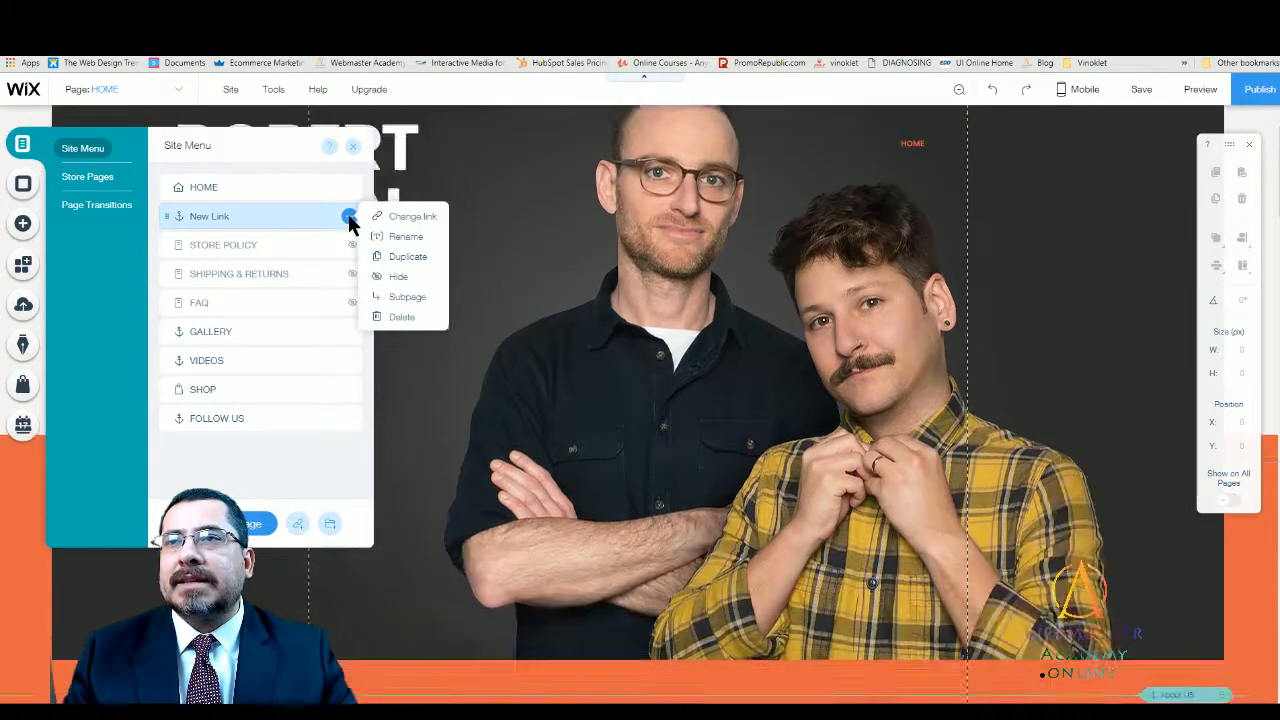
left_click(398, 237)
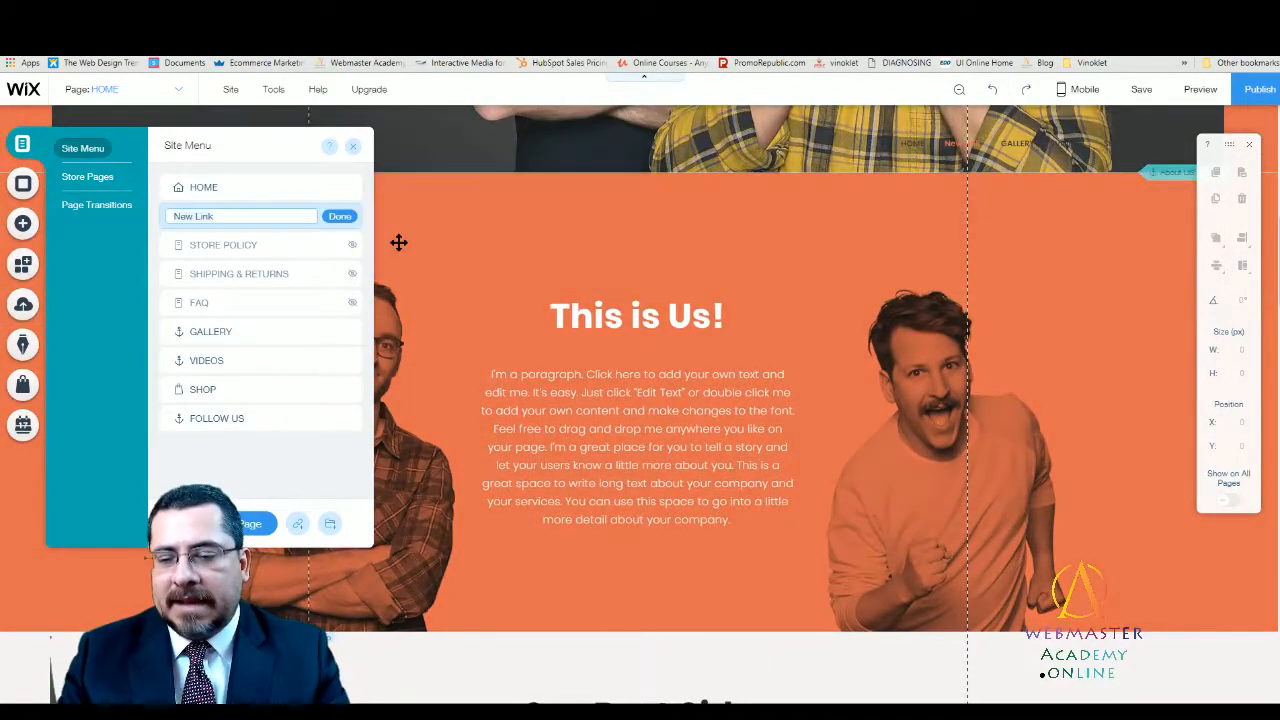
type("Abou")
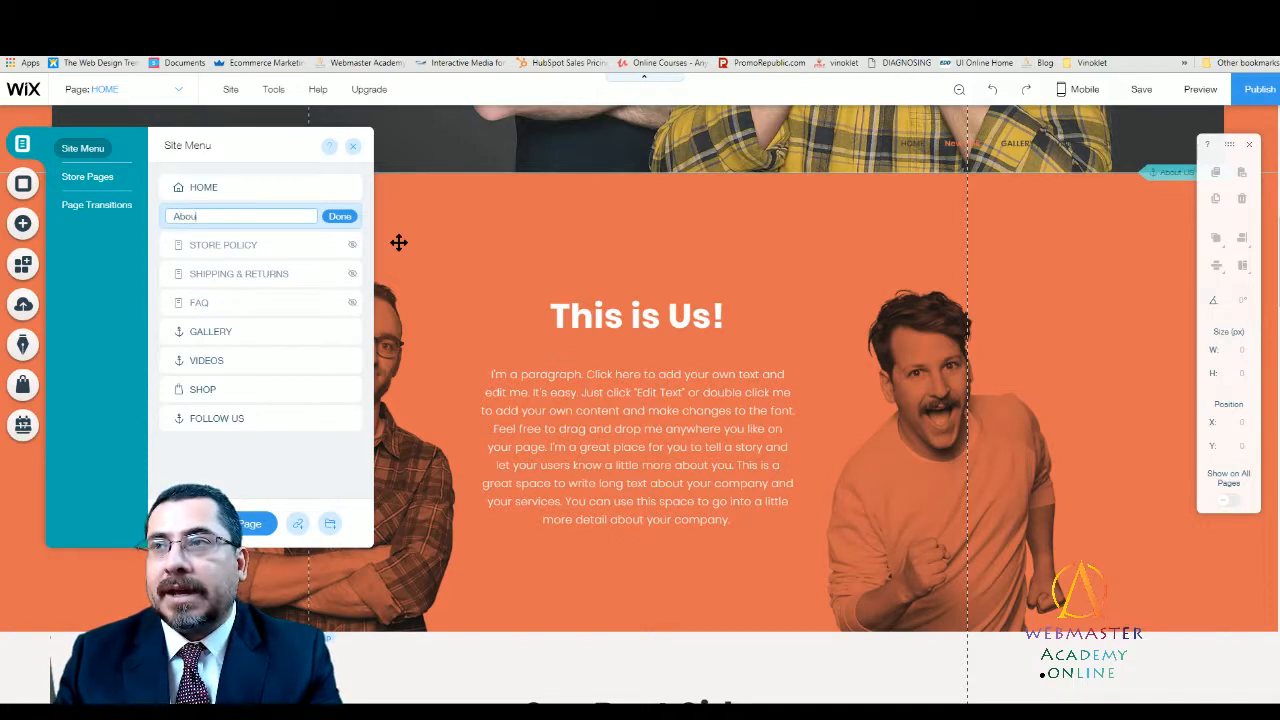
key("BackSpace")
key("BackSpace")
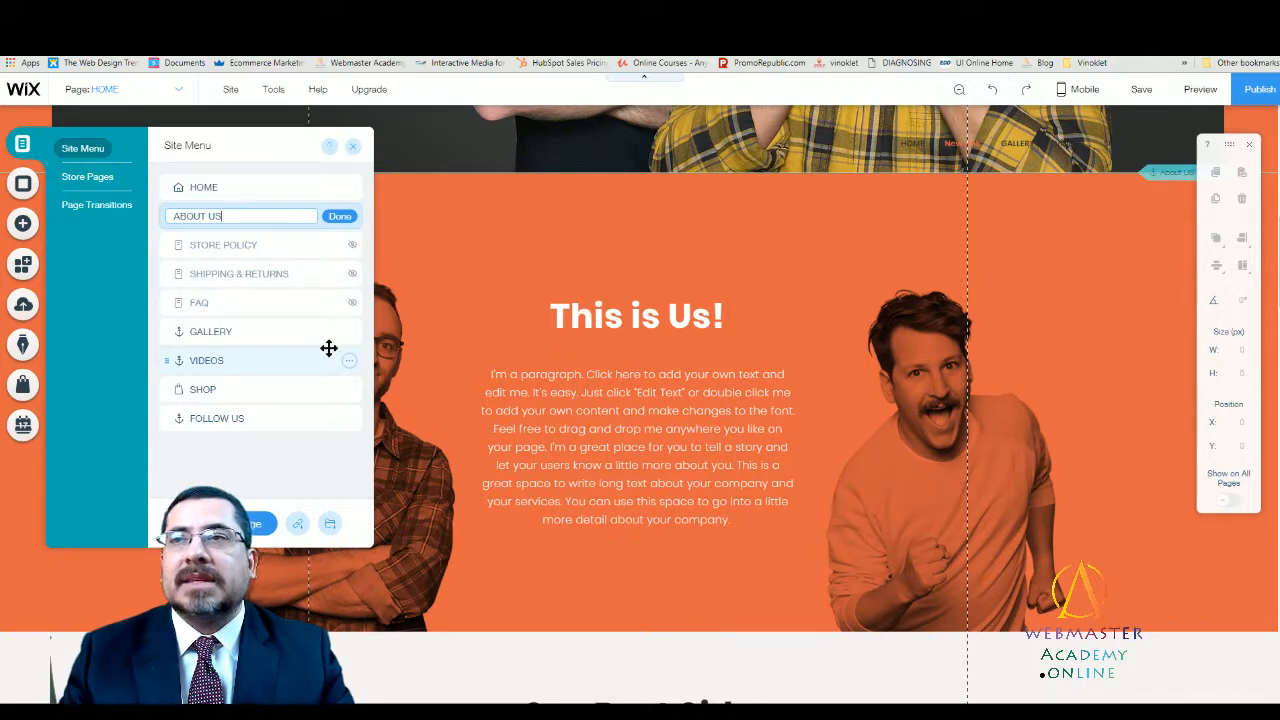
left_click(341, 216)
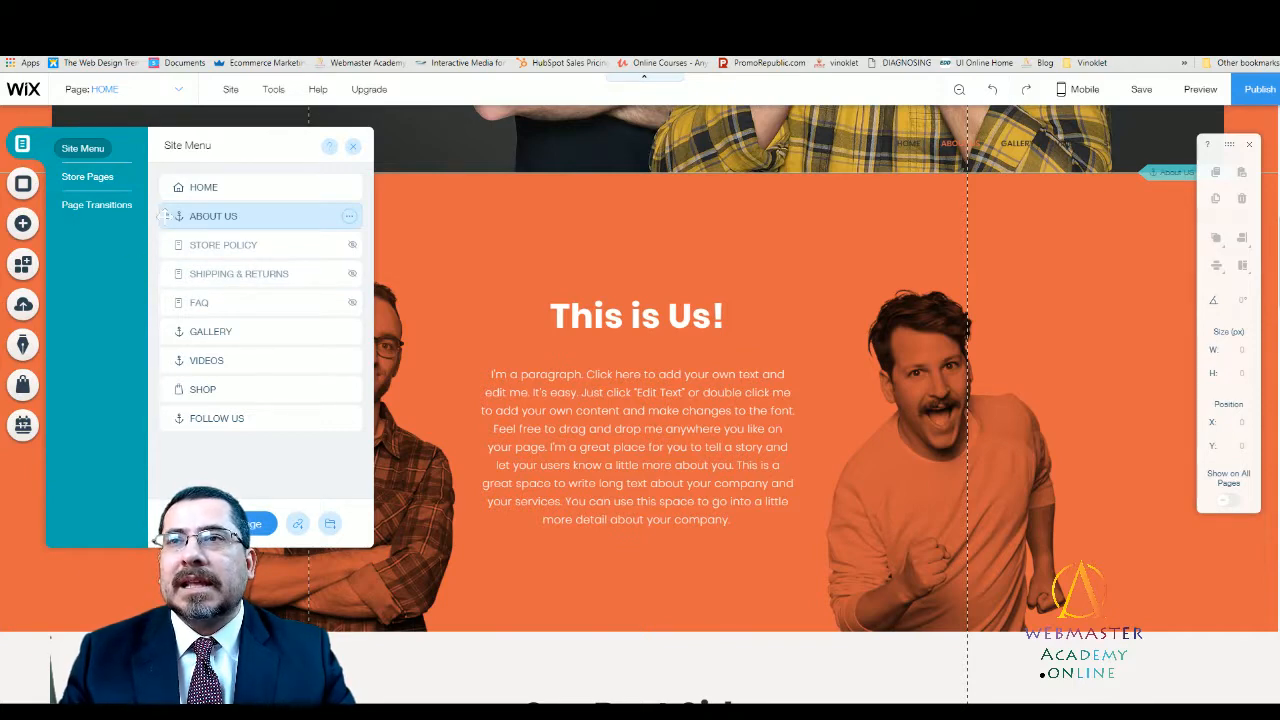
- Move ABOUT US below FAQ and directly above GALLERY in the site menu, and close the menu management
left_click_drag(167, 216, 157, 292)
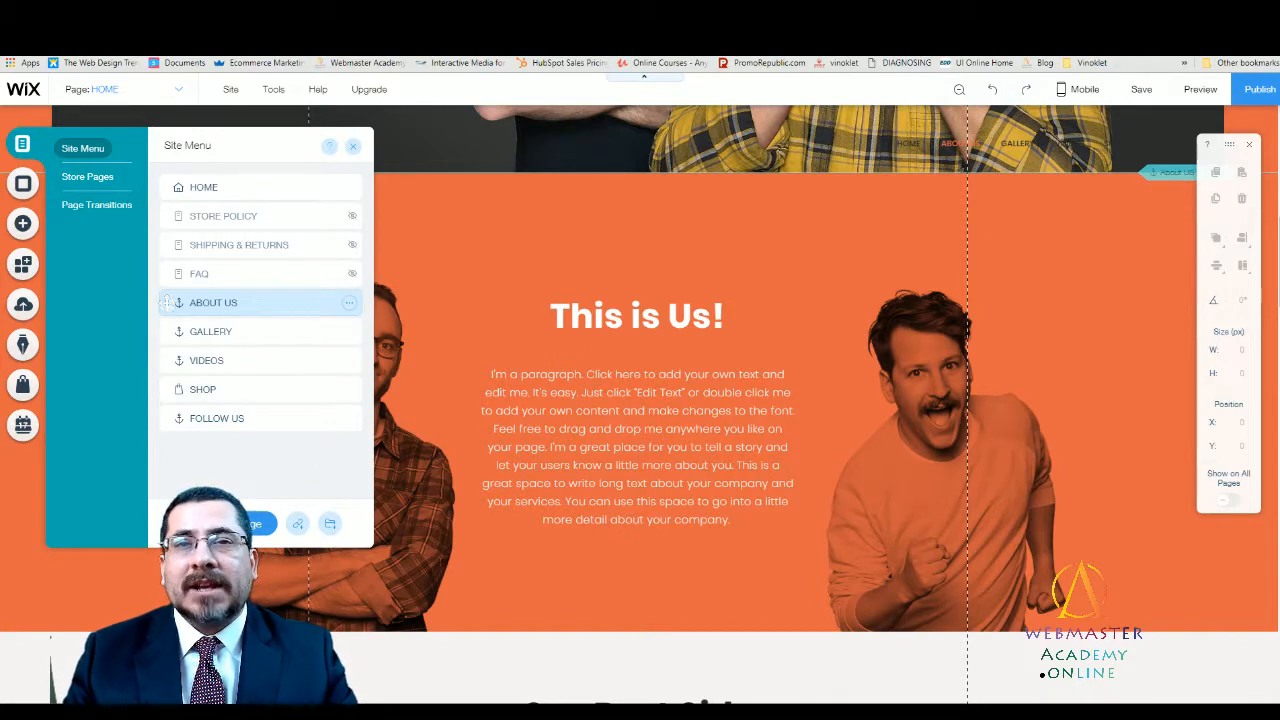
mouse_move(168, 302)
left_mouse_down()
mouse_move(164, 336)
mouse_move(171, 298)
left_mouse_up()
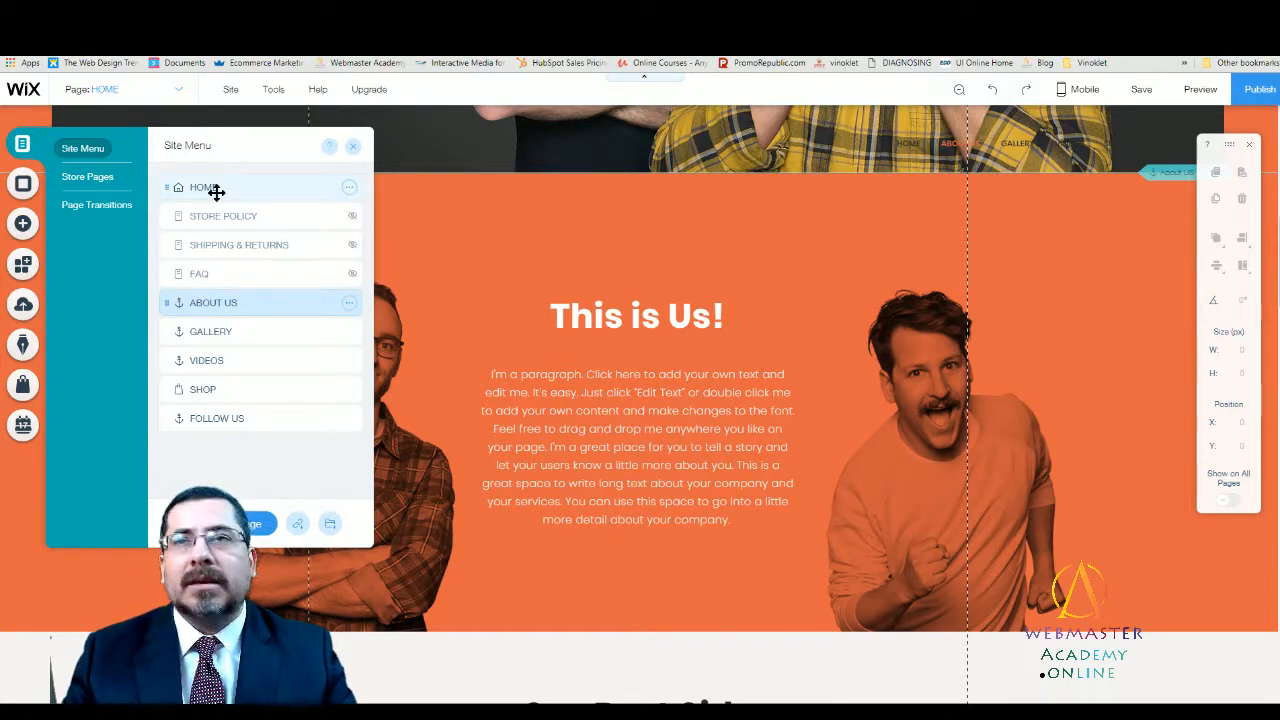
left_click(355, 147)
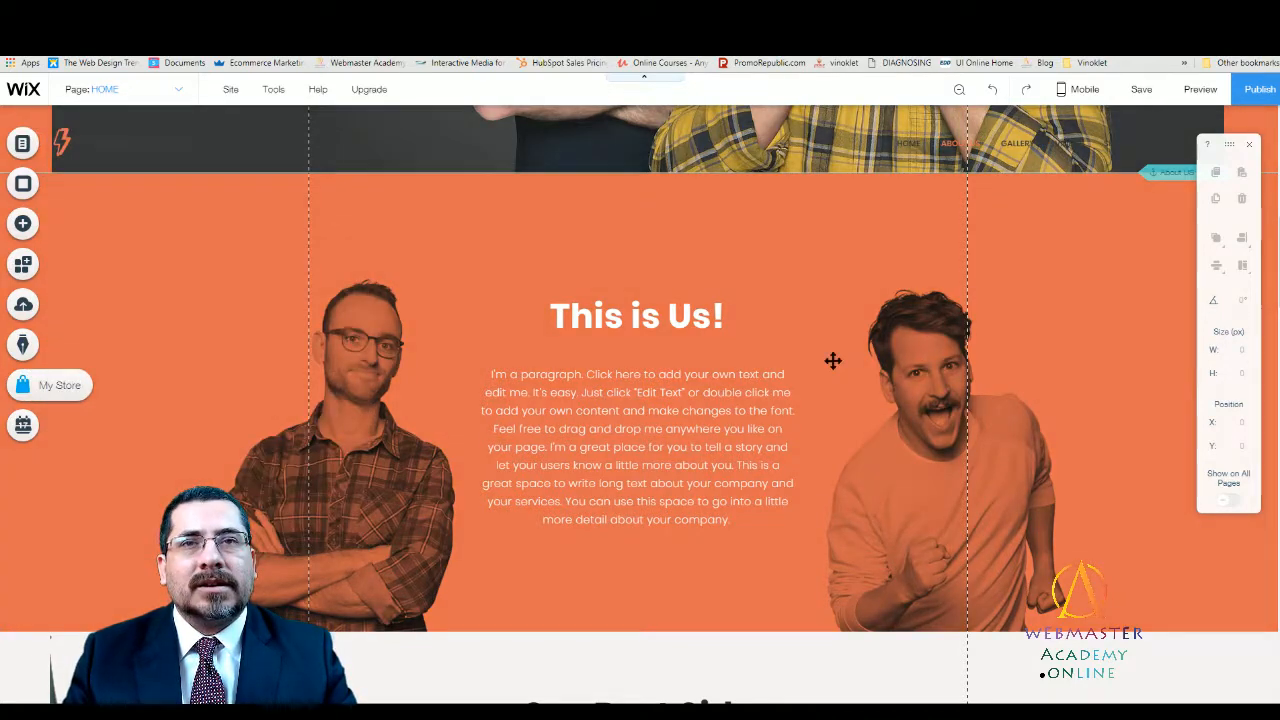
scroll(840, 350, "up", 5)
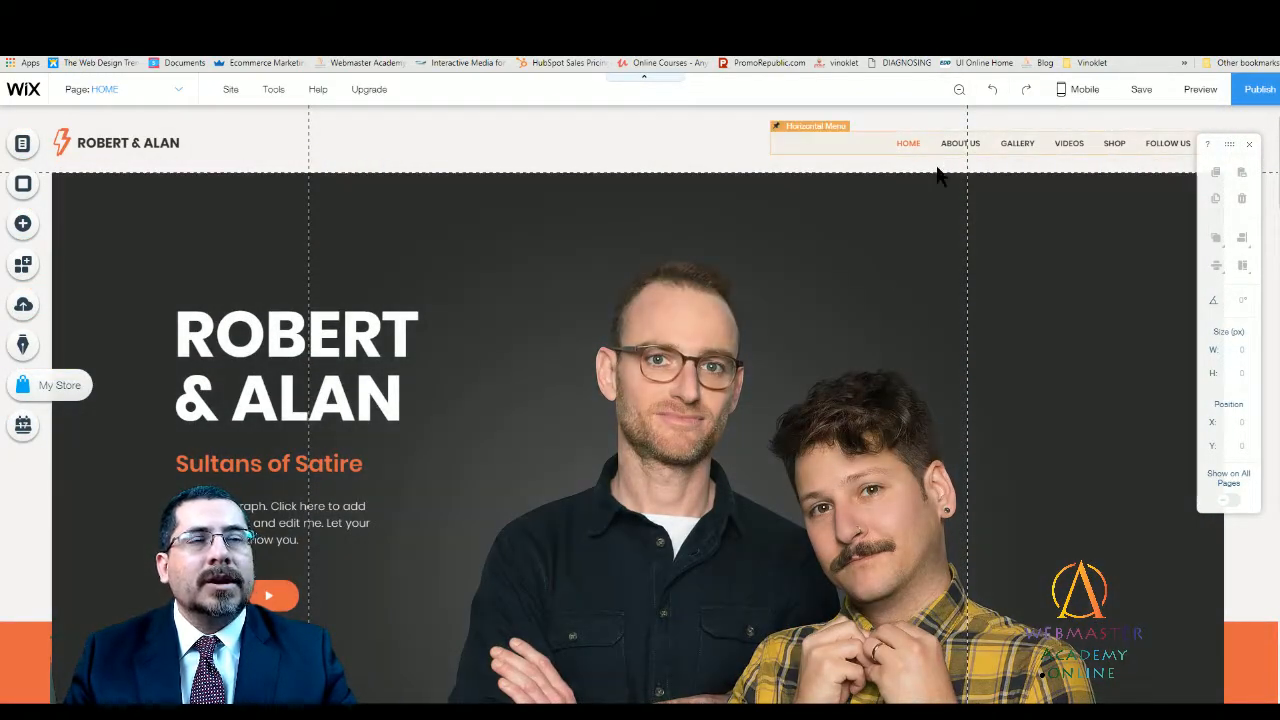
scroll(720, 443, "down", 1)
scroll(730, 462, "down", 1)
scroll(745, 440, "up", 2)
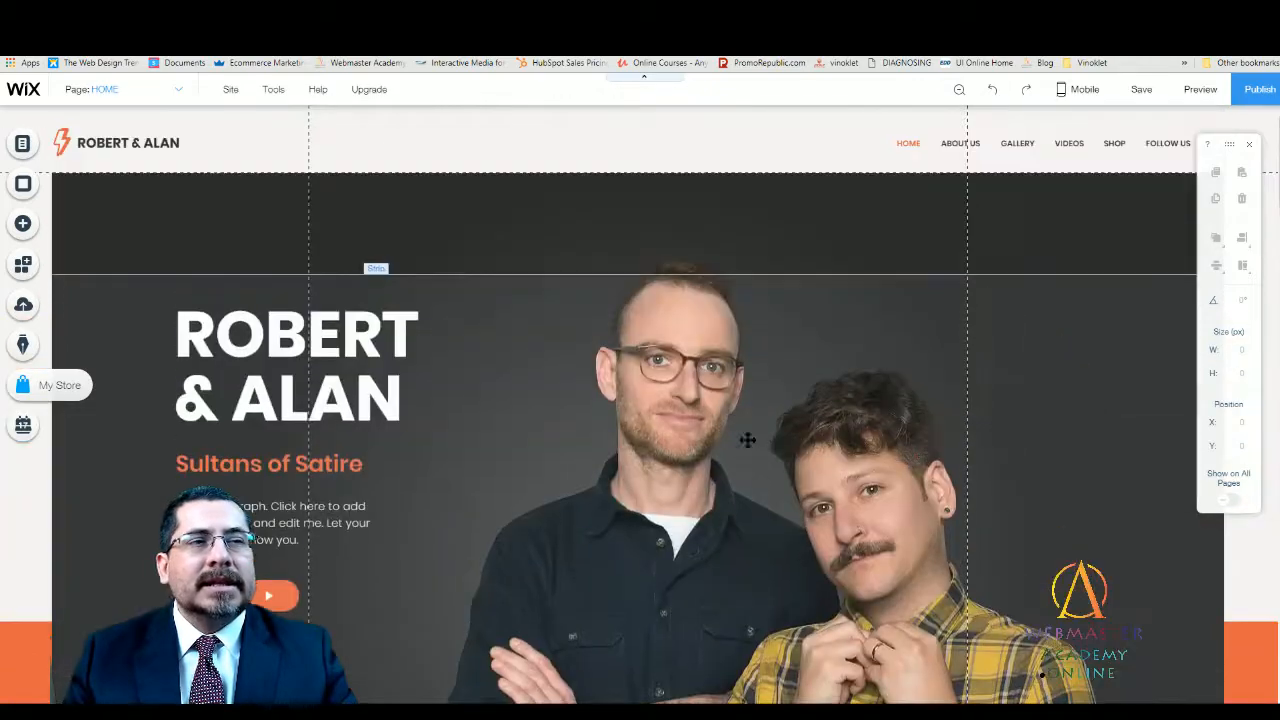
- Add an anchor at the upper edge of the "Our Best Side" section, at about Y 1786, moving the editing toolbar clear of it
scroll(746, 436, "down", 3)
scroll(755, 440, "down", 8)
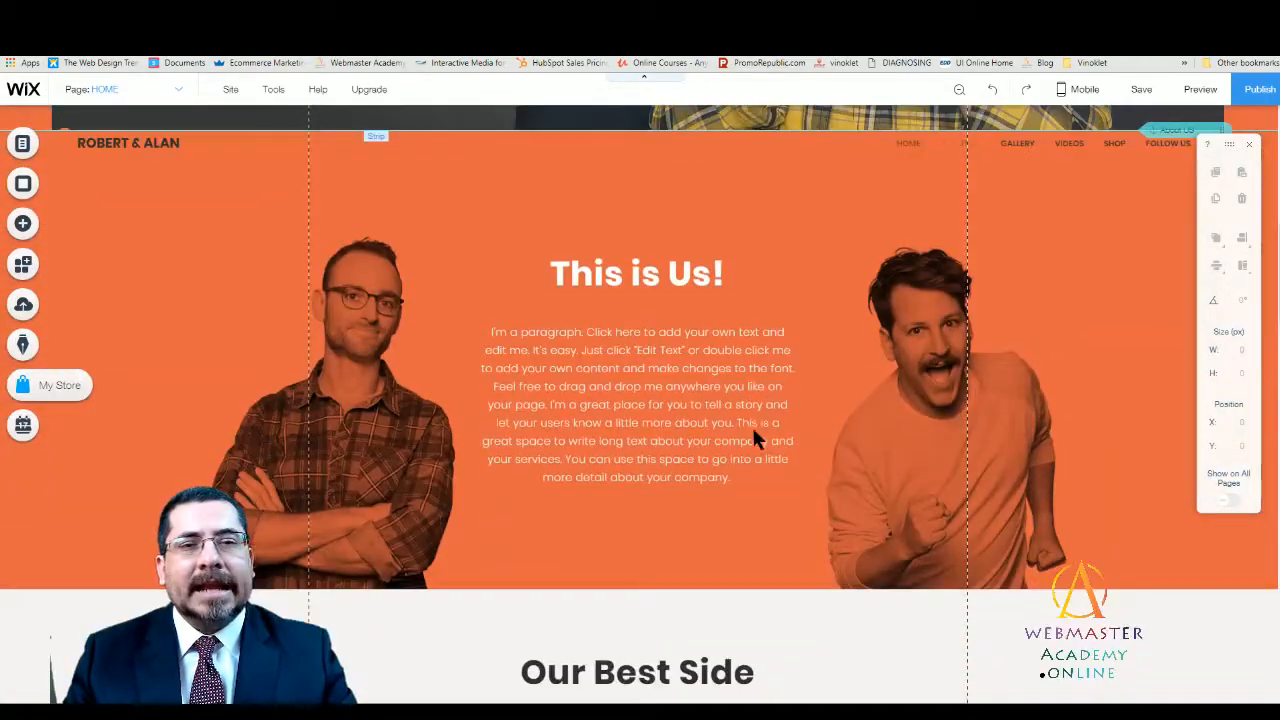
scroll(754, 433, "down", 3)
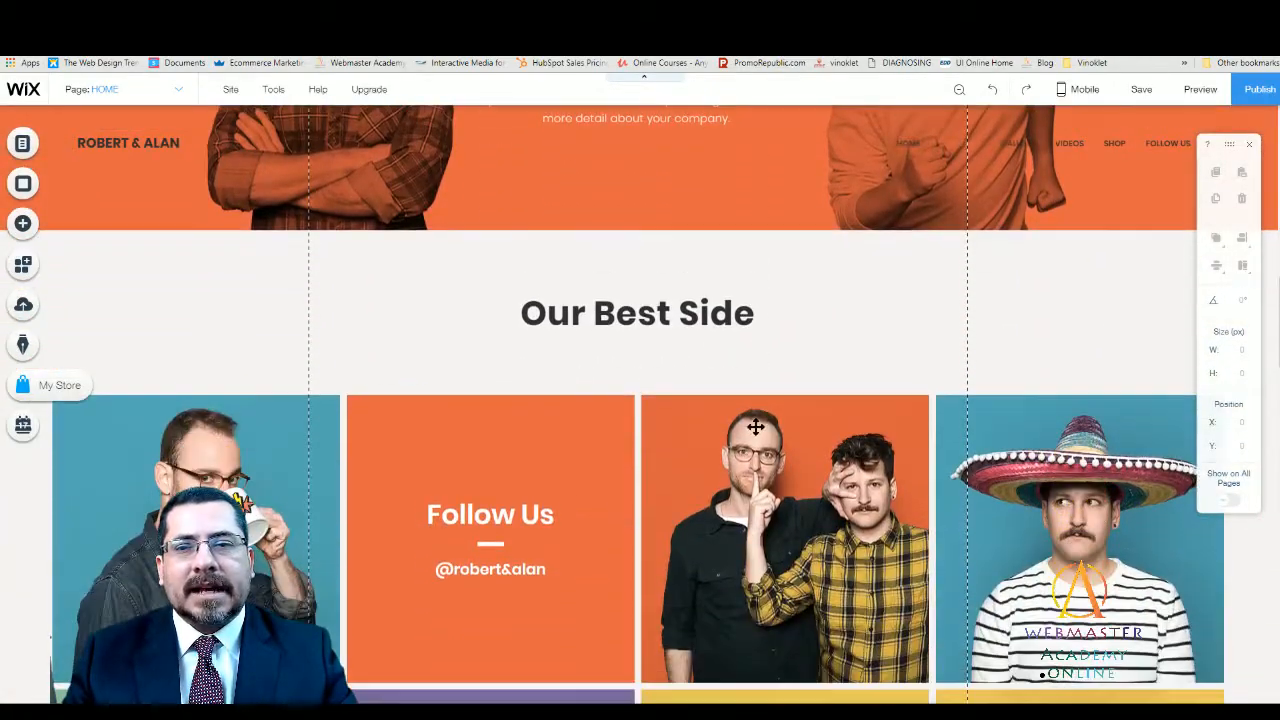
scroll(750, 403, "up", 3)
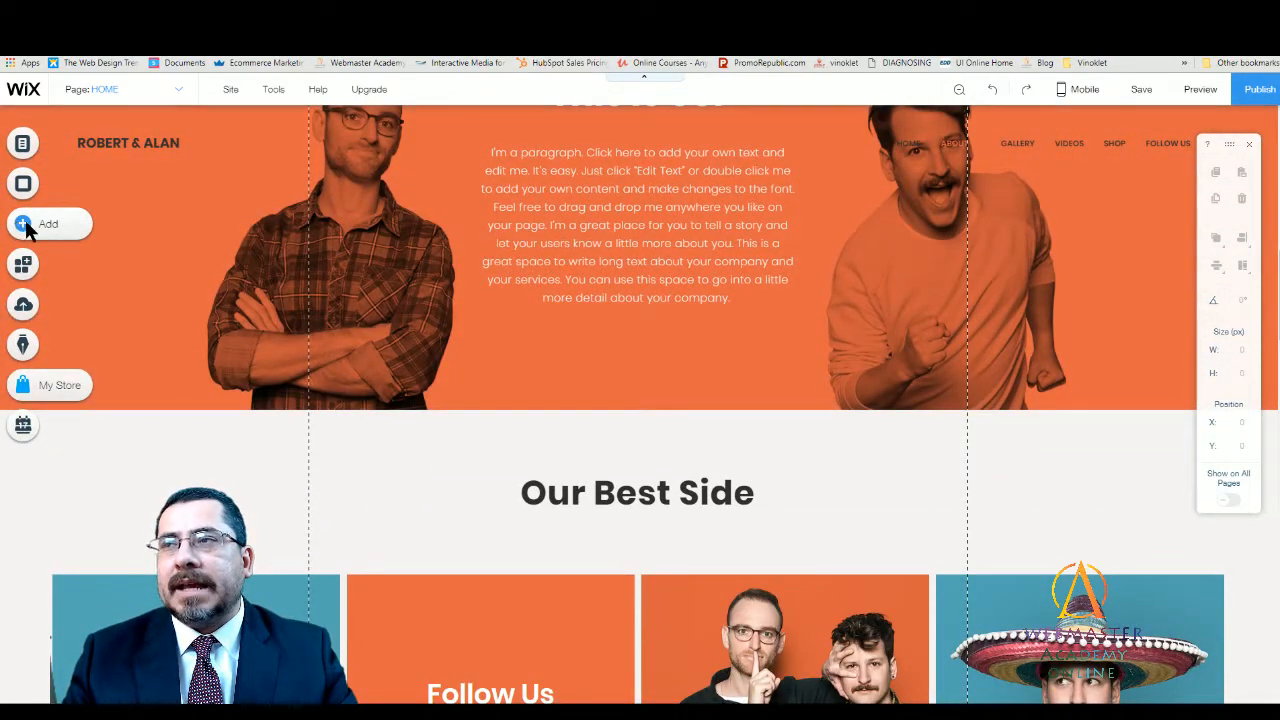
left_click(83, 230)
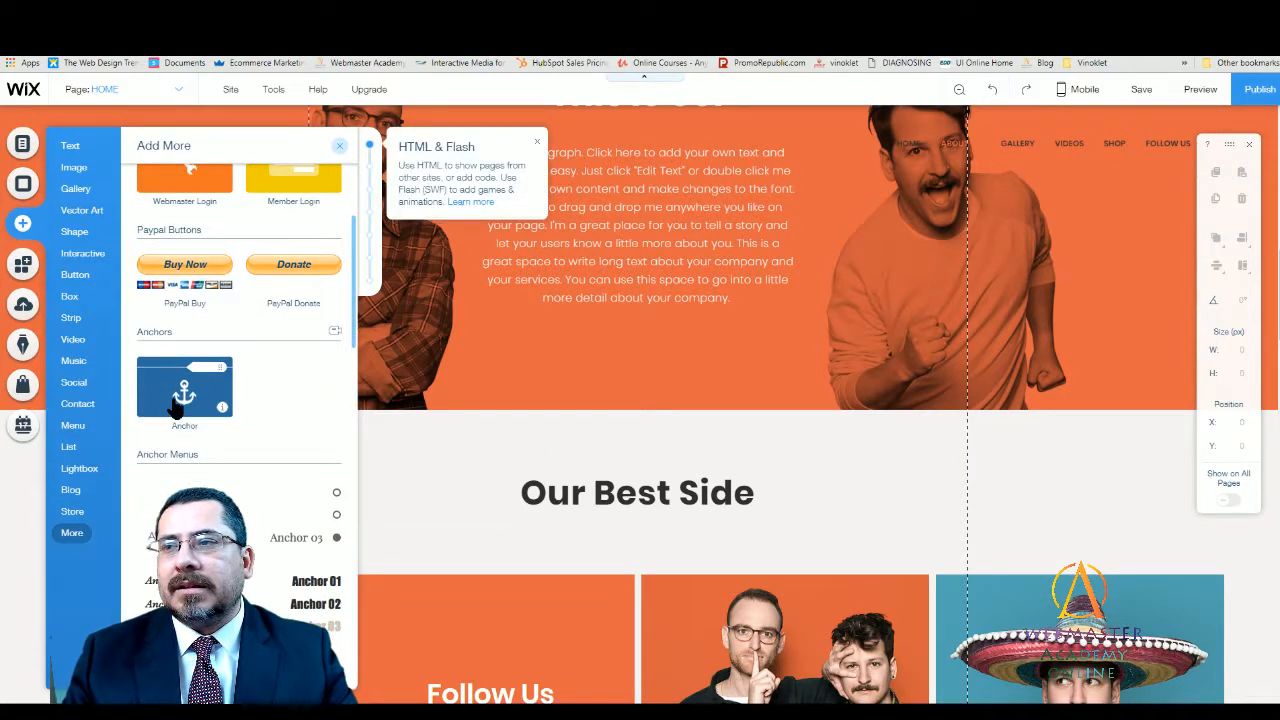
left_click_drag(180, 400, 755, 411)
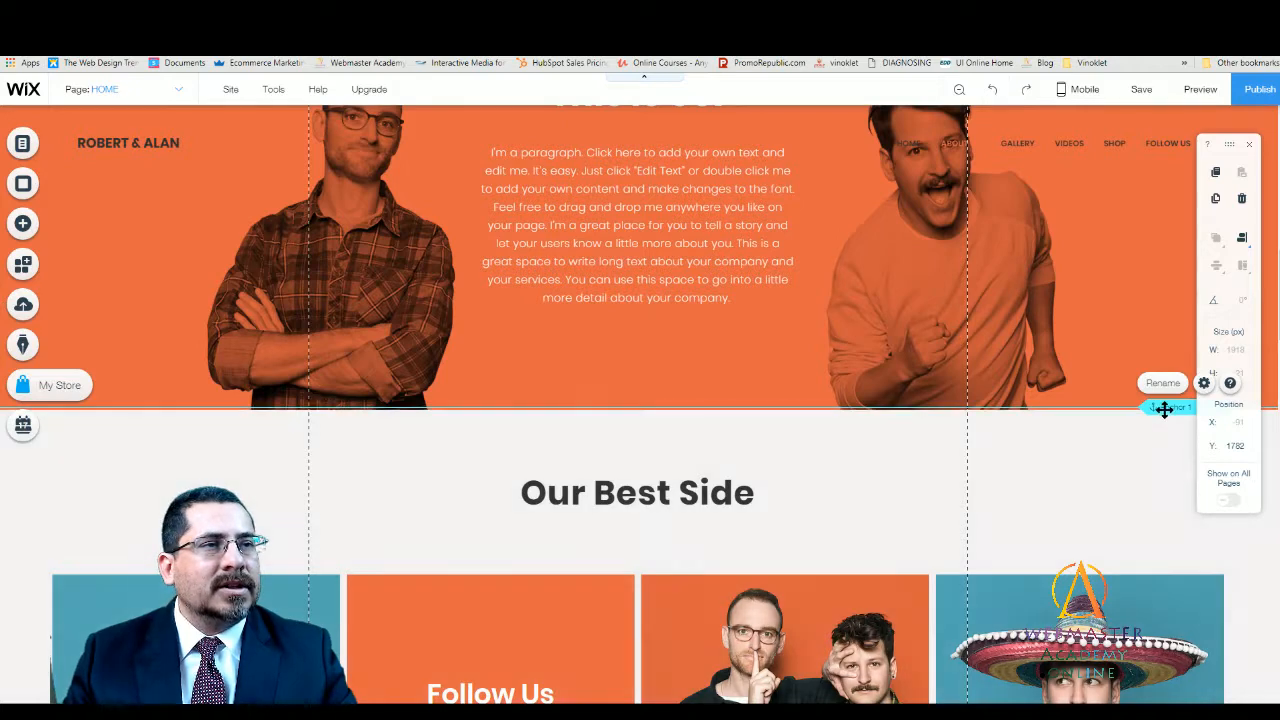
mouse_move(1163, 407)
left_mouse_down()
mouse_move(1163, 434)
mouse_move(1157, 396)
mouse_move(1153, 410)
left_mouse_up()
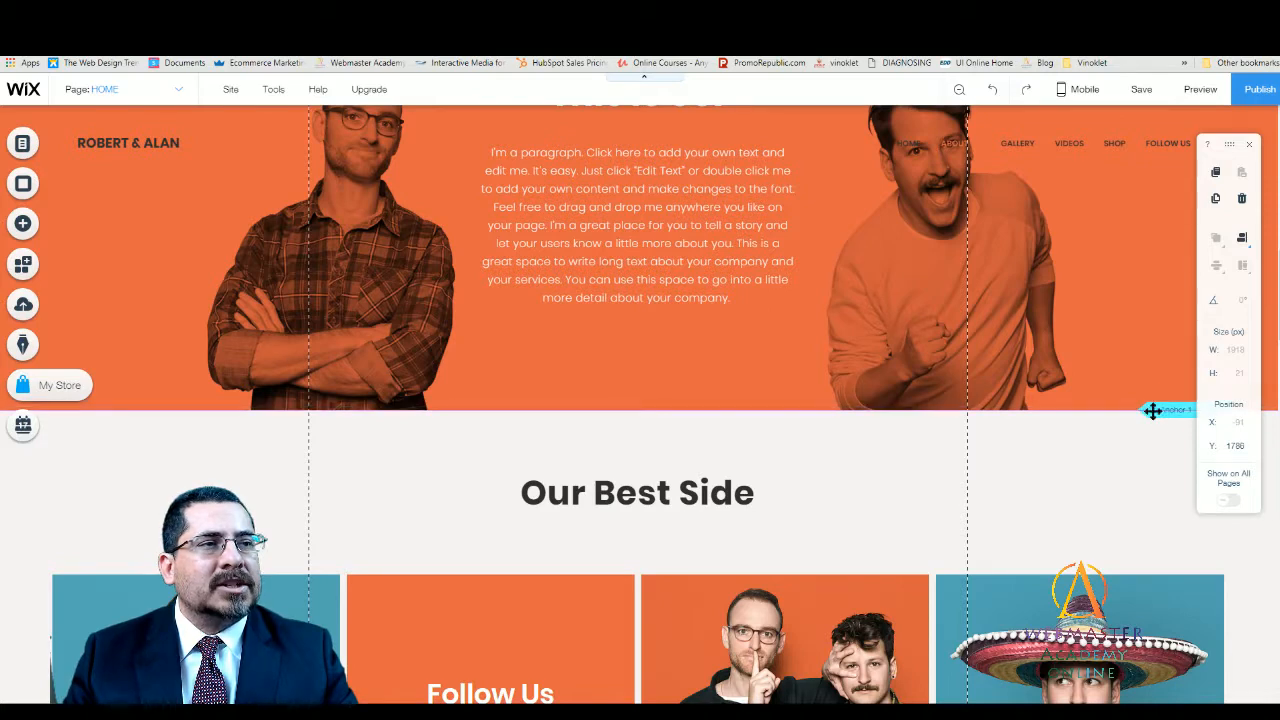
left_click_drag(1230, 147, 954, 197)
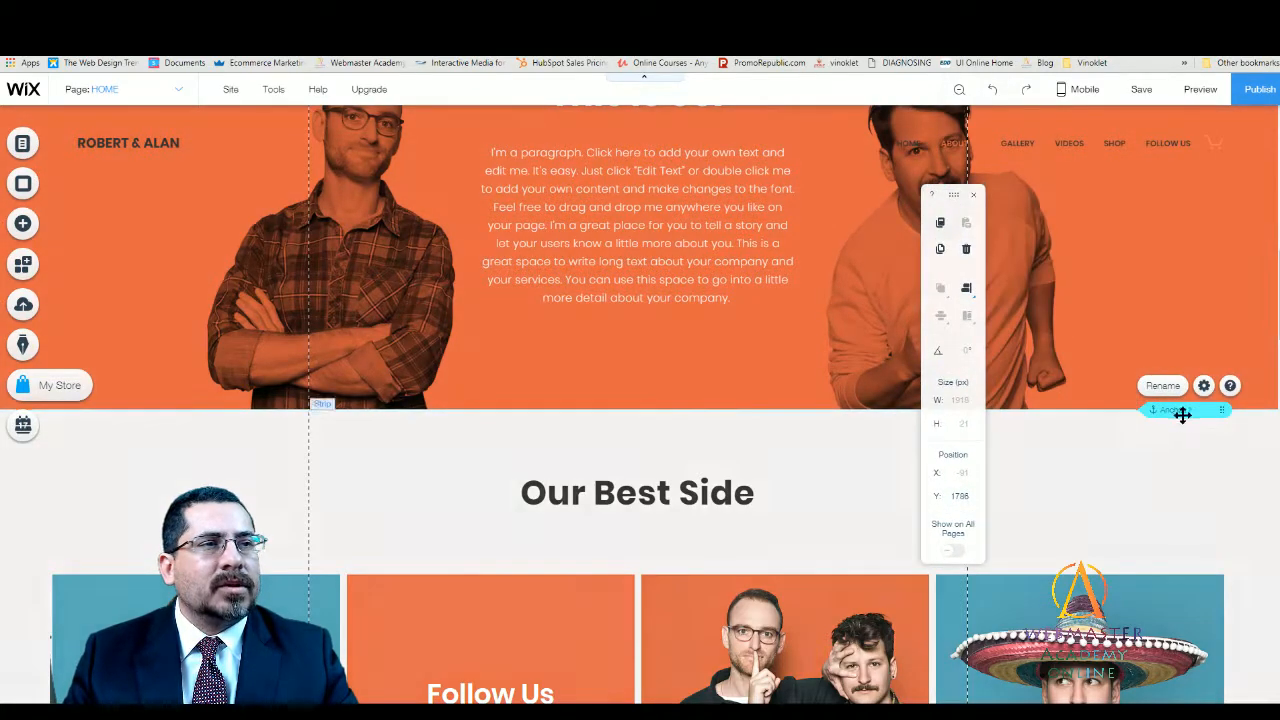
mouse_move(1182, 415)
left_mouse_down()
mouse_move(1174, 374)
mouse_move(1173, 415)
left_mouse_up()
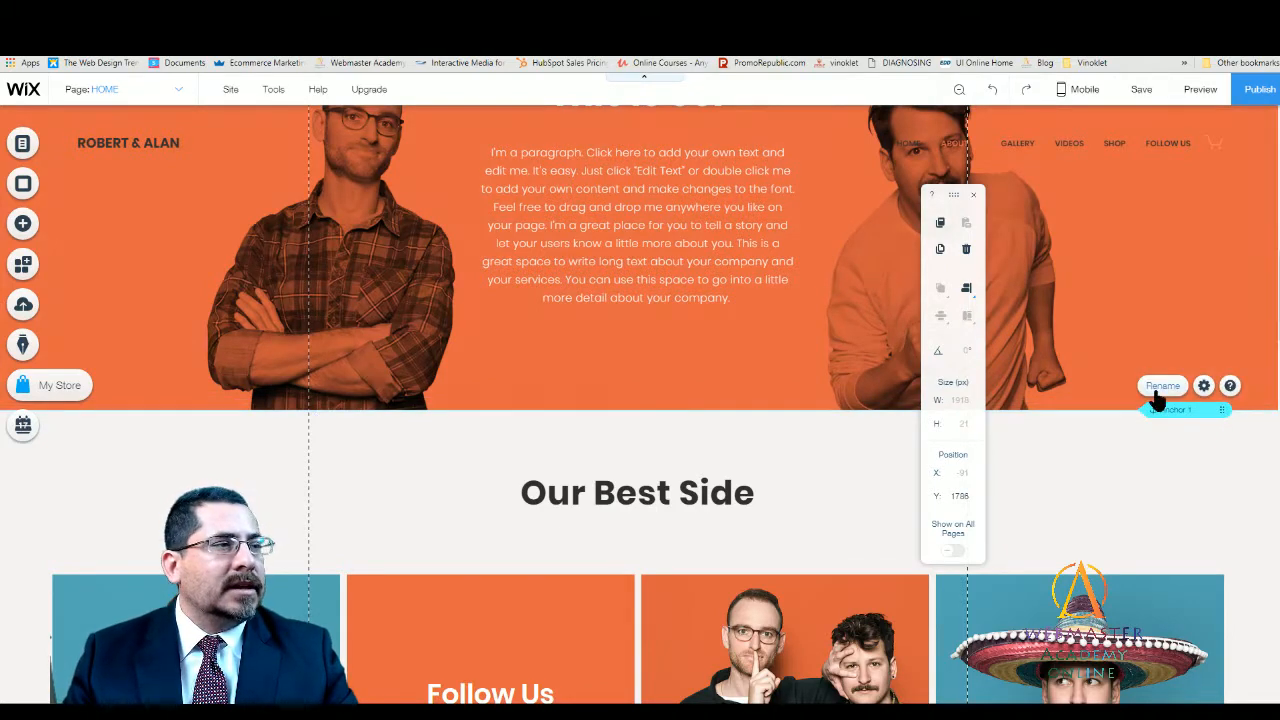
- Rename the anchor above "Our Best Side" to "GALLERY" and close its settings
left_click(1160, 389)
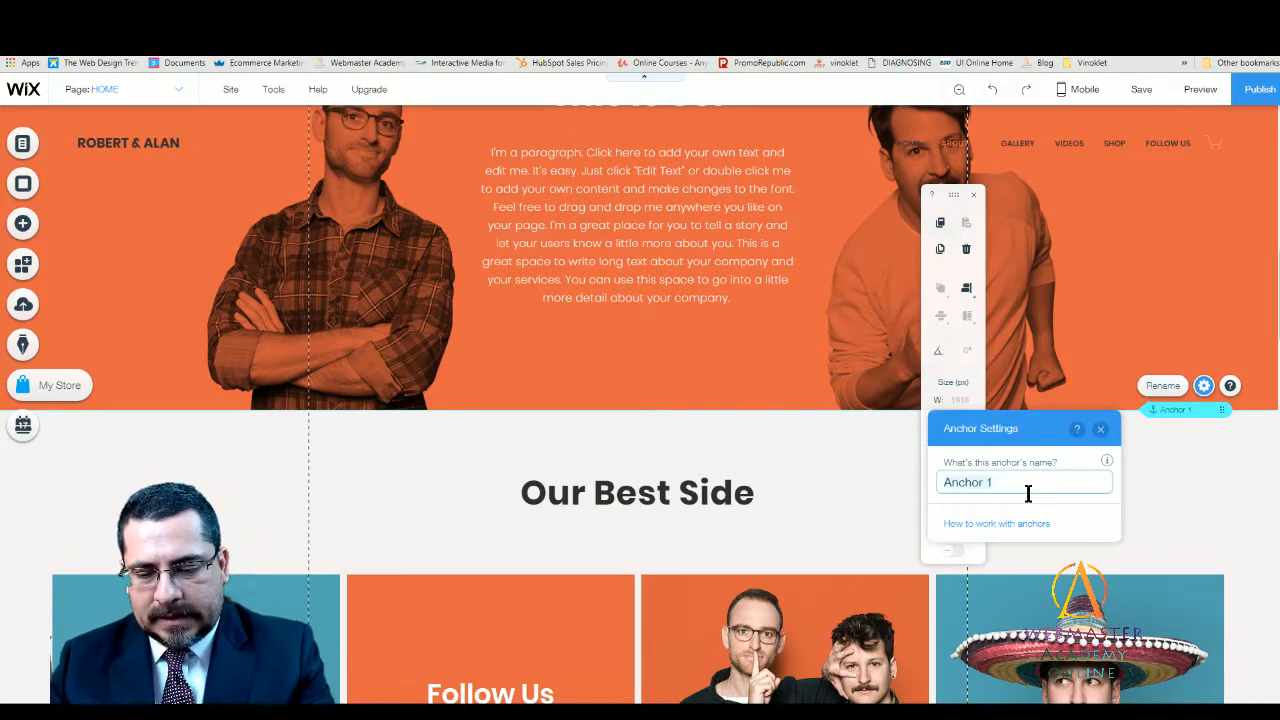
key("ctrl+a")
type("GALLERY")
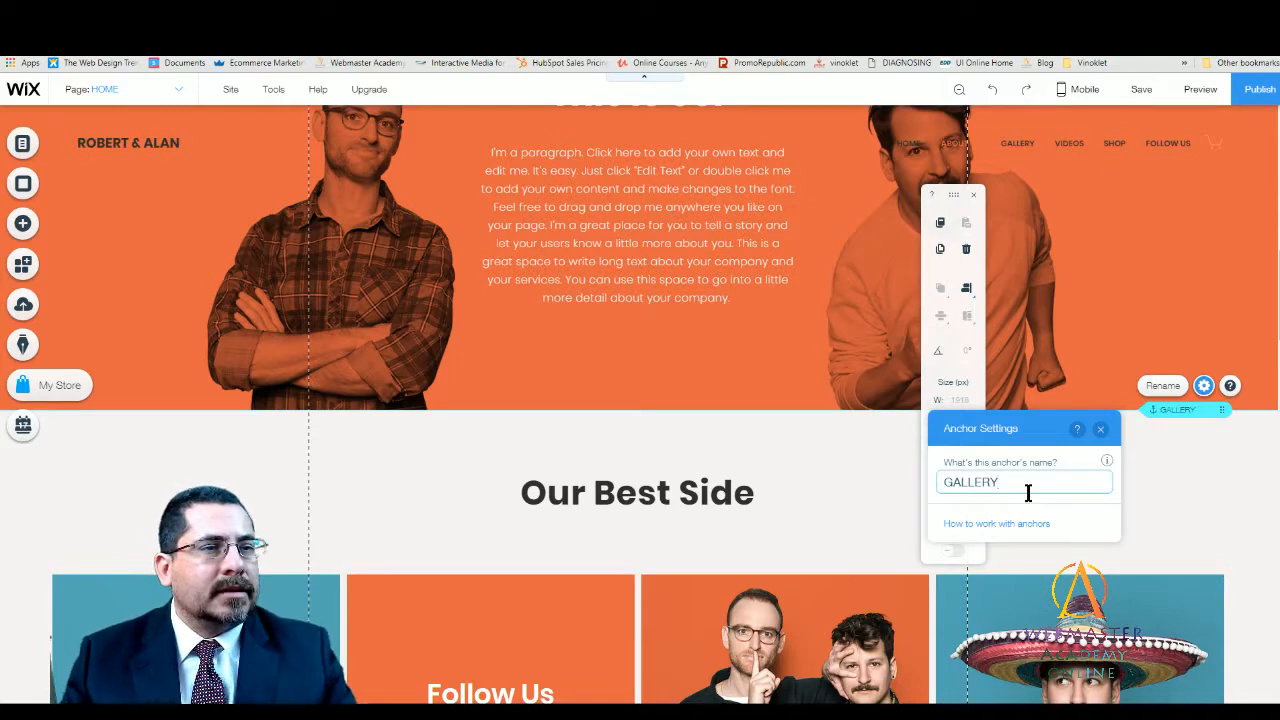
left_click(1100, 429)
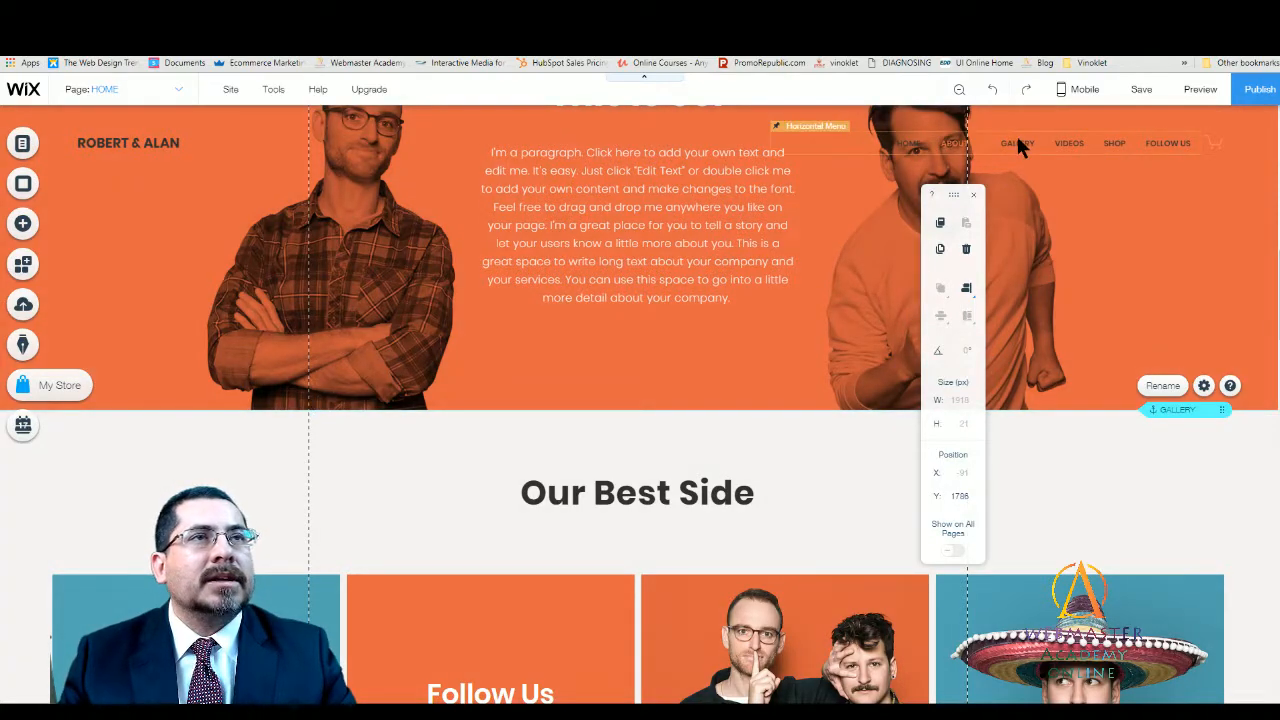
- Link the GALLERY item in the site menu to the GALLERY anchor on the HOME page
left_click(1016, 135)
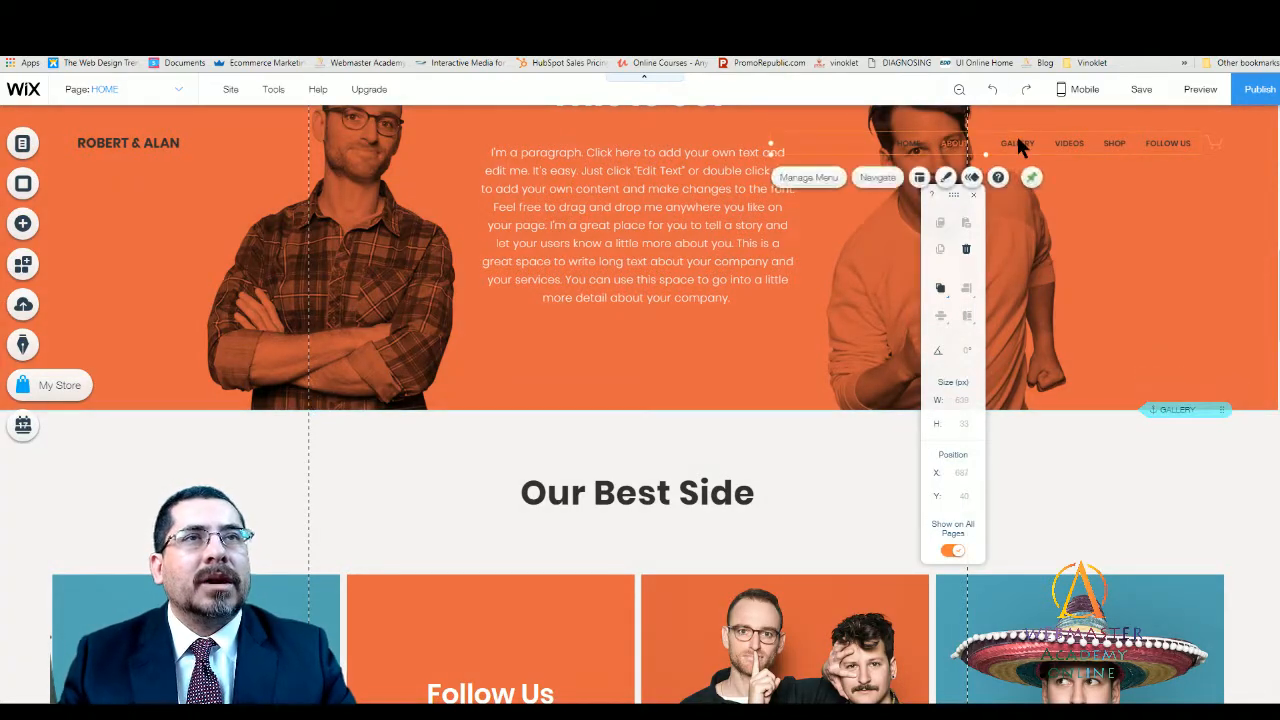
left_click(809, 178)
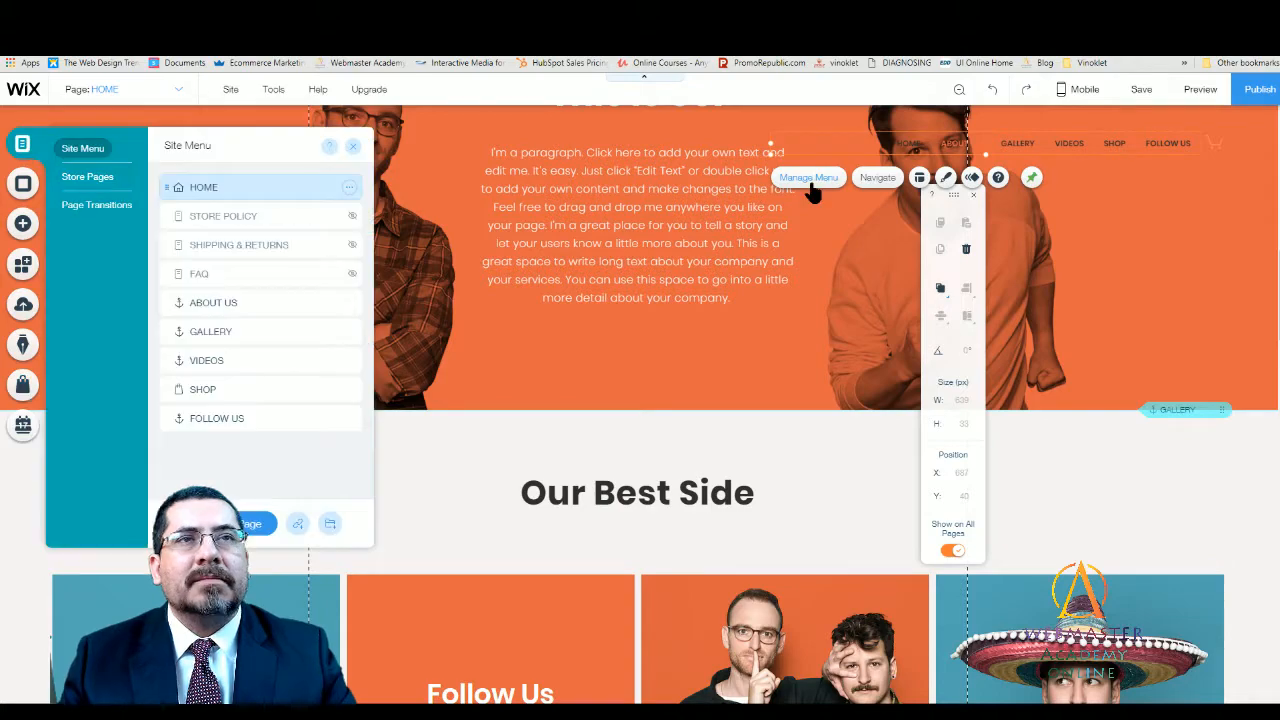
left_click(203, 332)
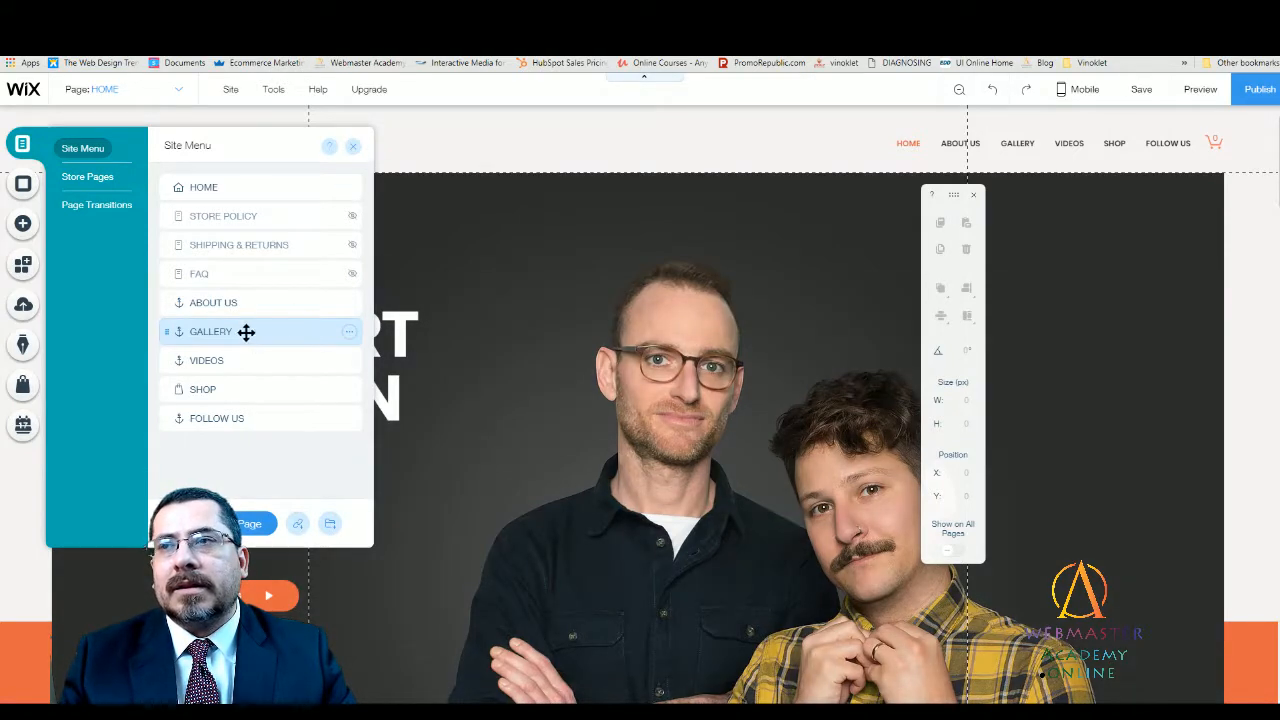
left_click(347, 332)
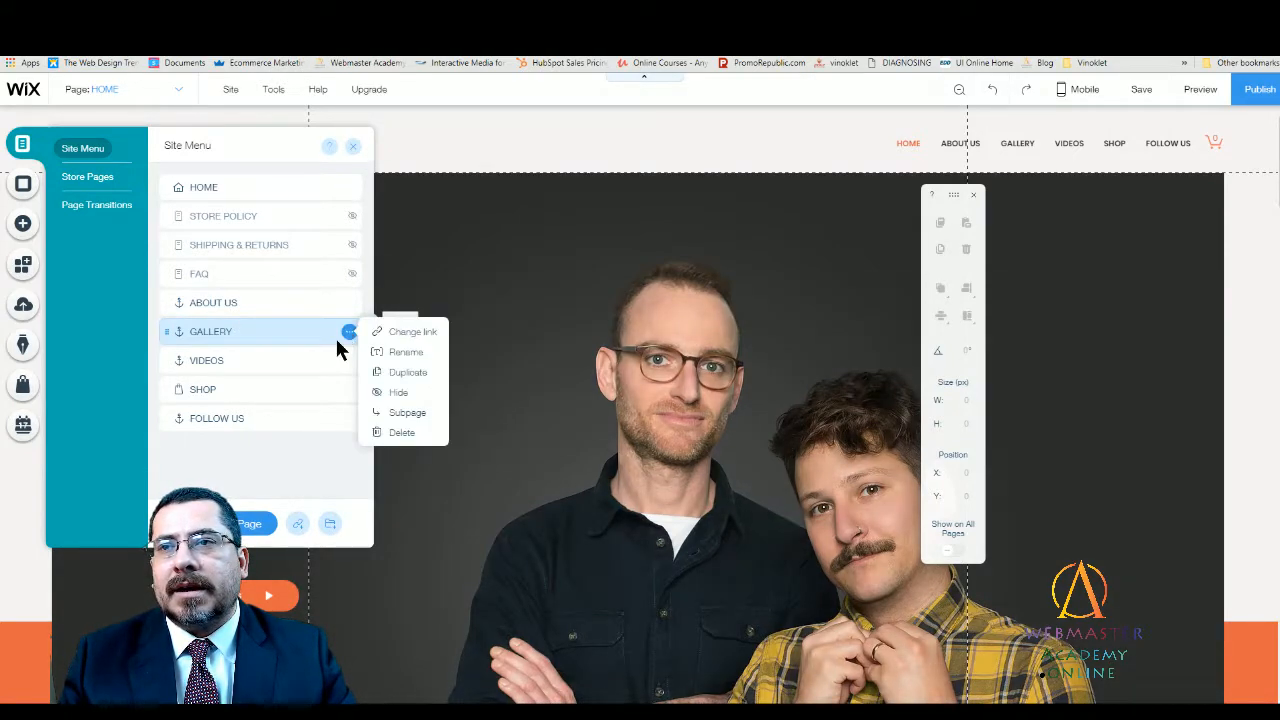
left_click(263, 337)
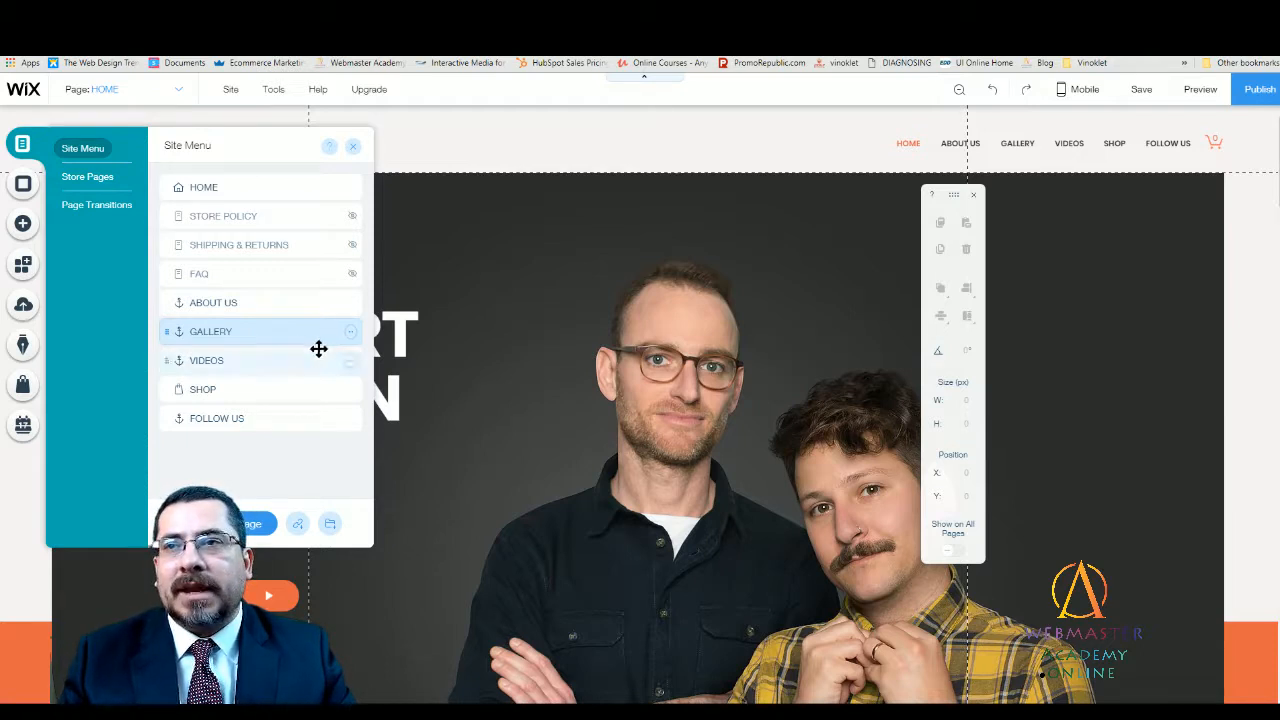
left_click(349, 334)
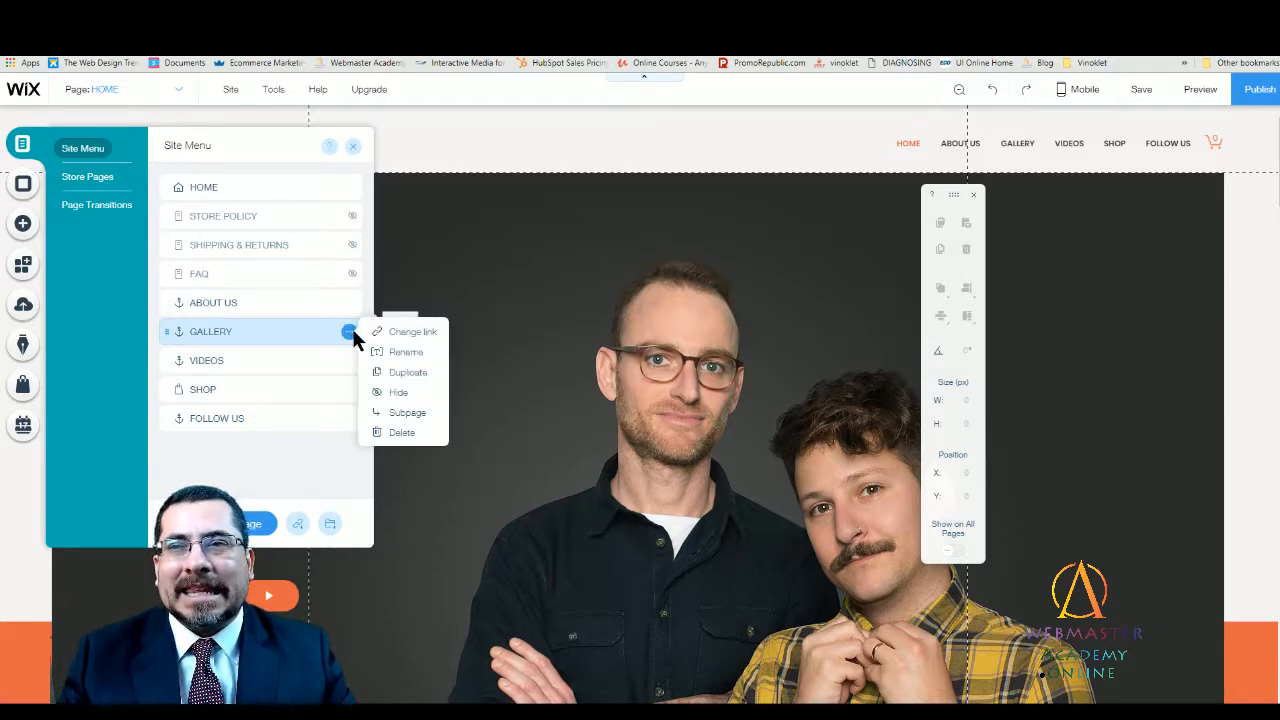
left_click(430, 340)
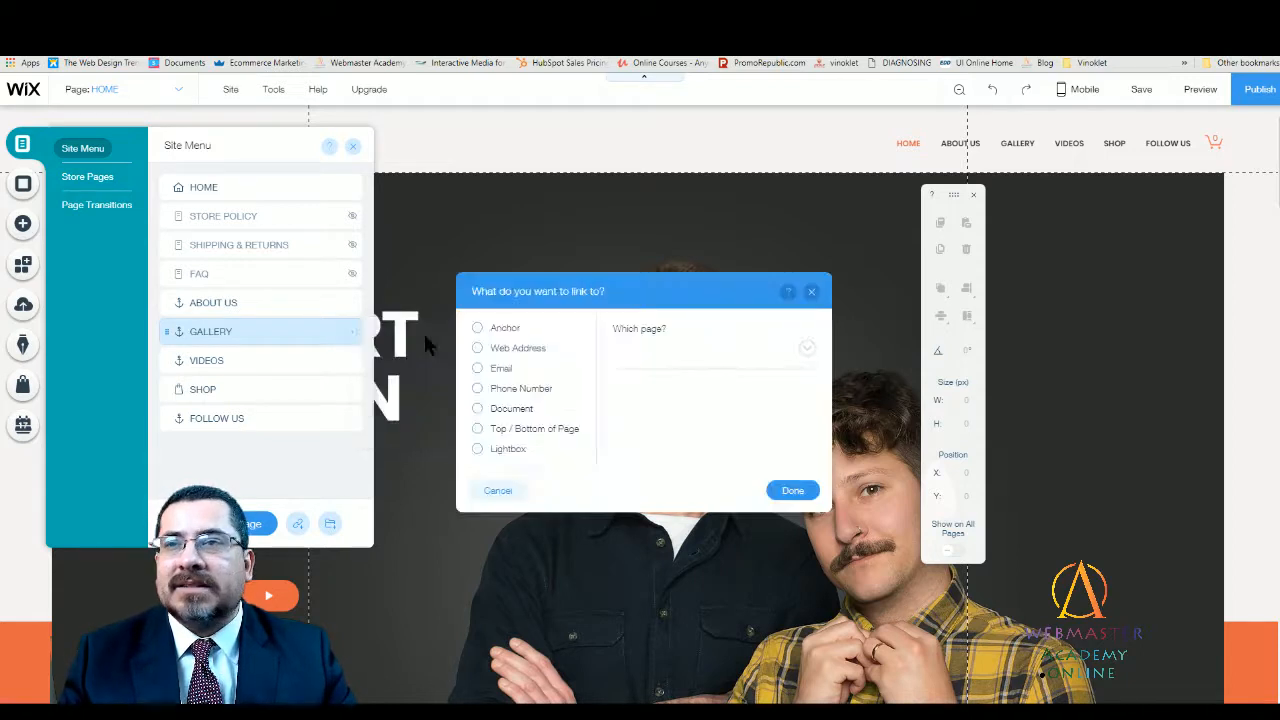
left_click(503, 330)
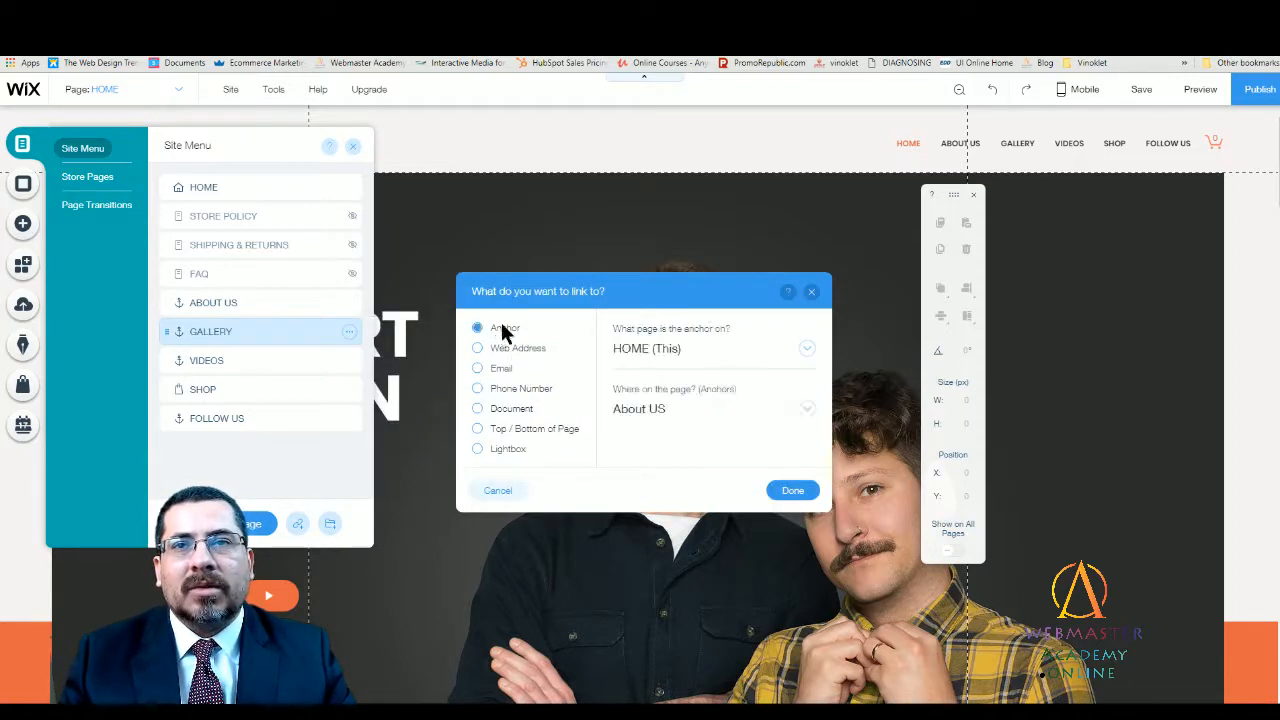
left_click(665, 405)
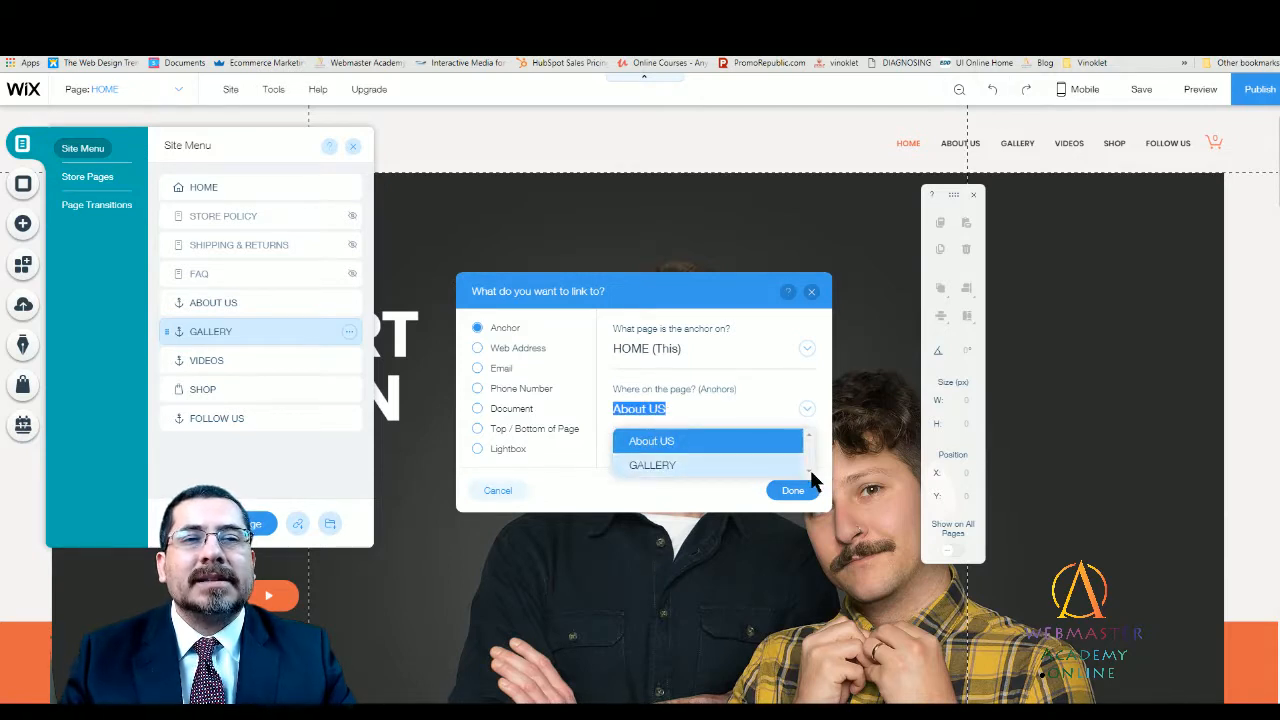
left_click(650, 465)
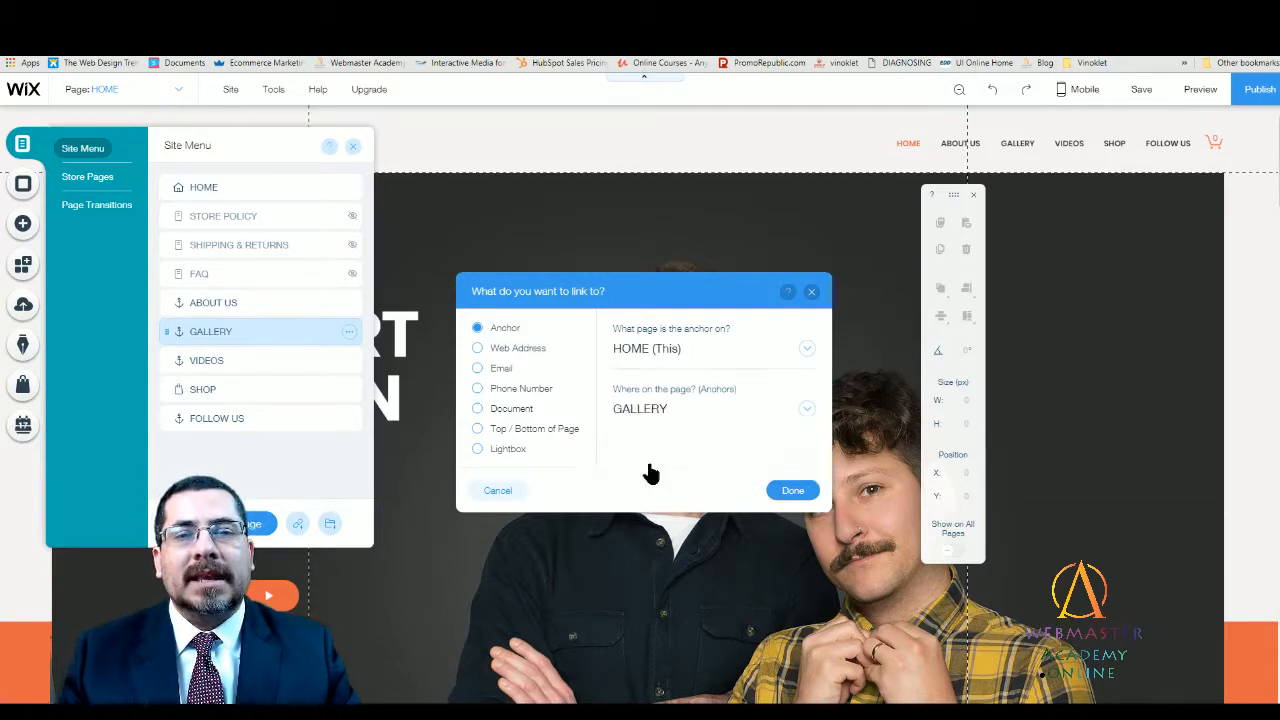
left_click(790, 490)
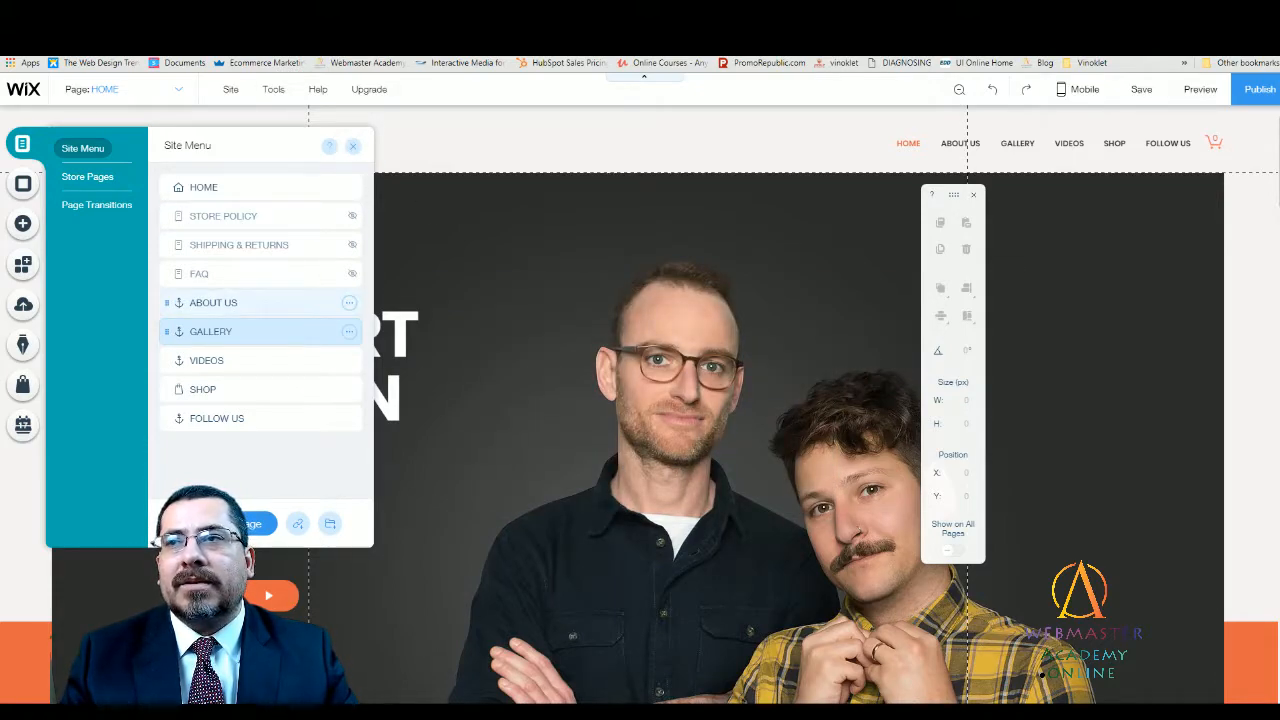
- Check the ABOUT US and GALLERY items of the site menu against their page sections, and close the menu management
left_click(254, 306)
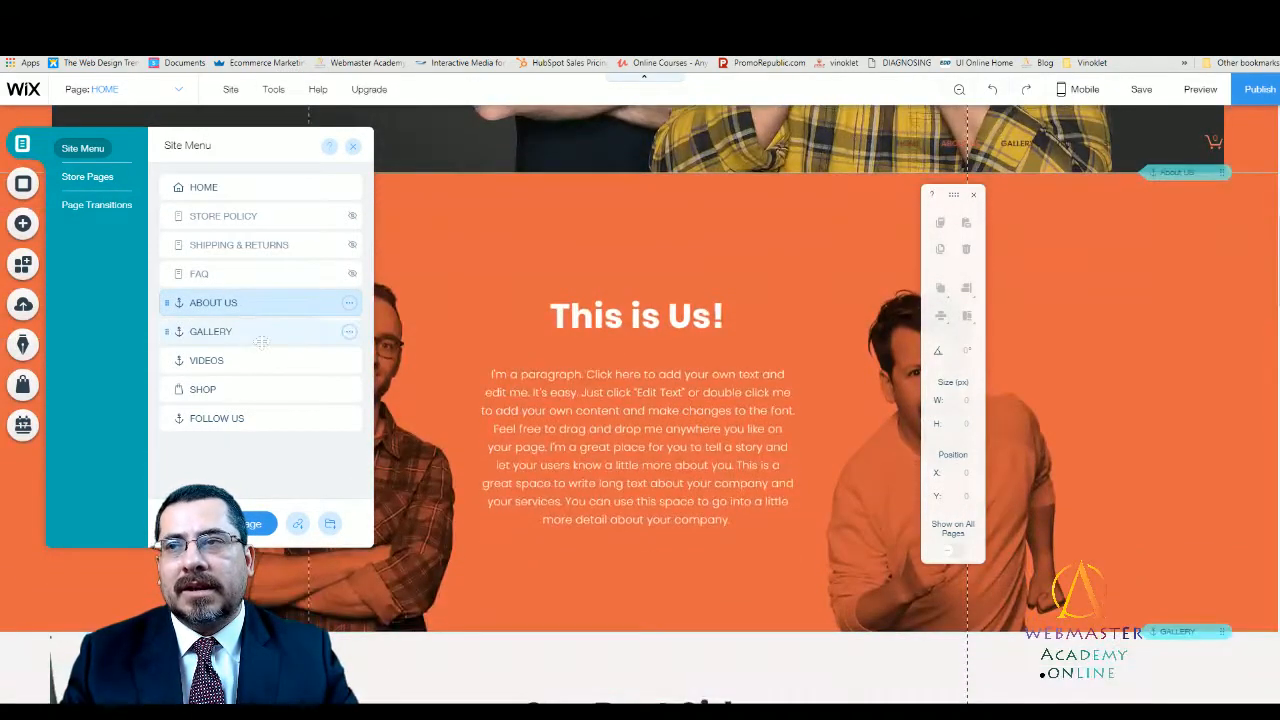
left_click(258, 332)
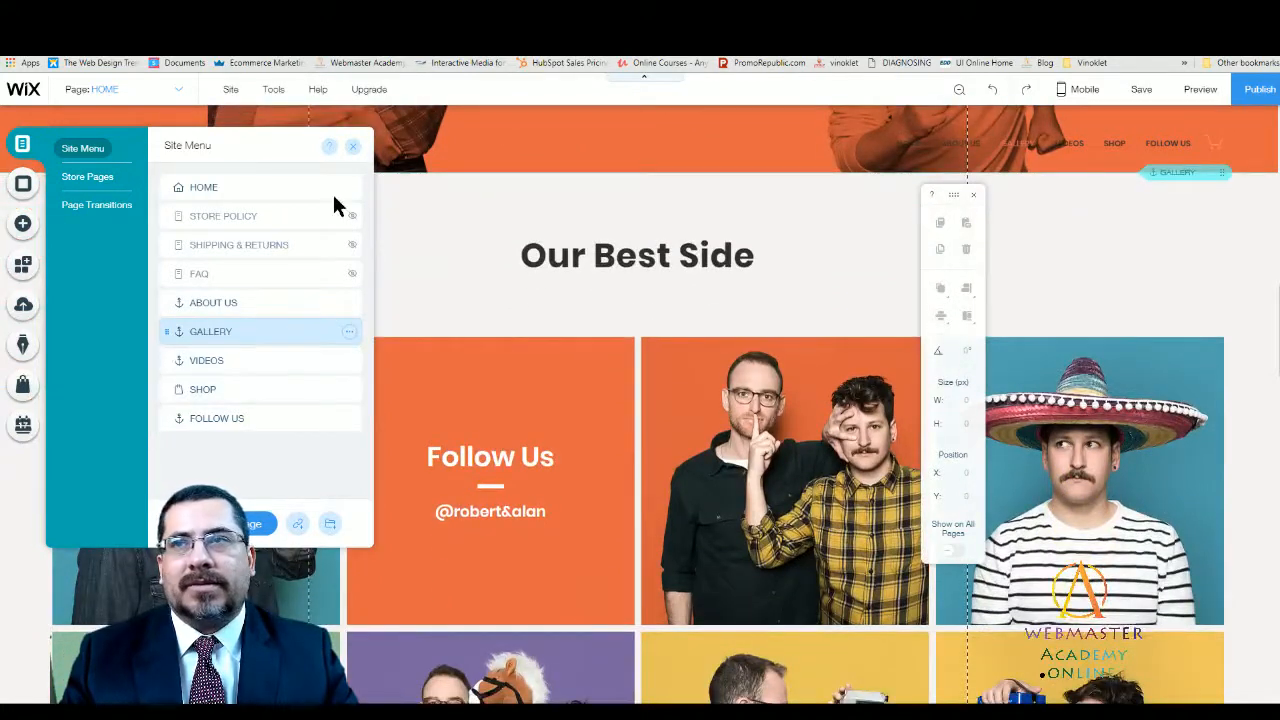
left_click(351, 148)
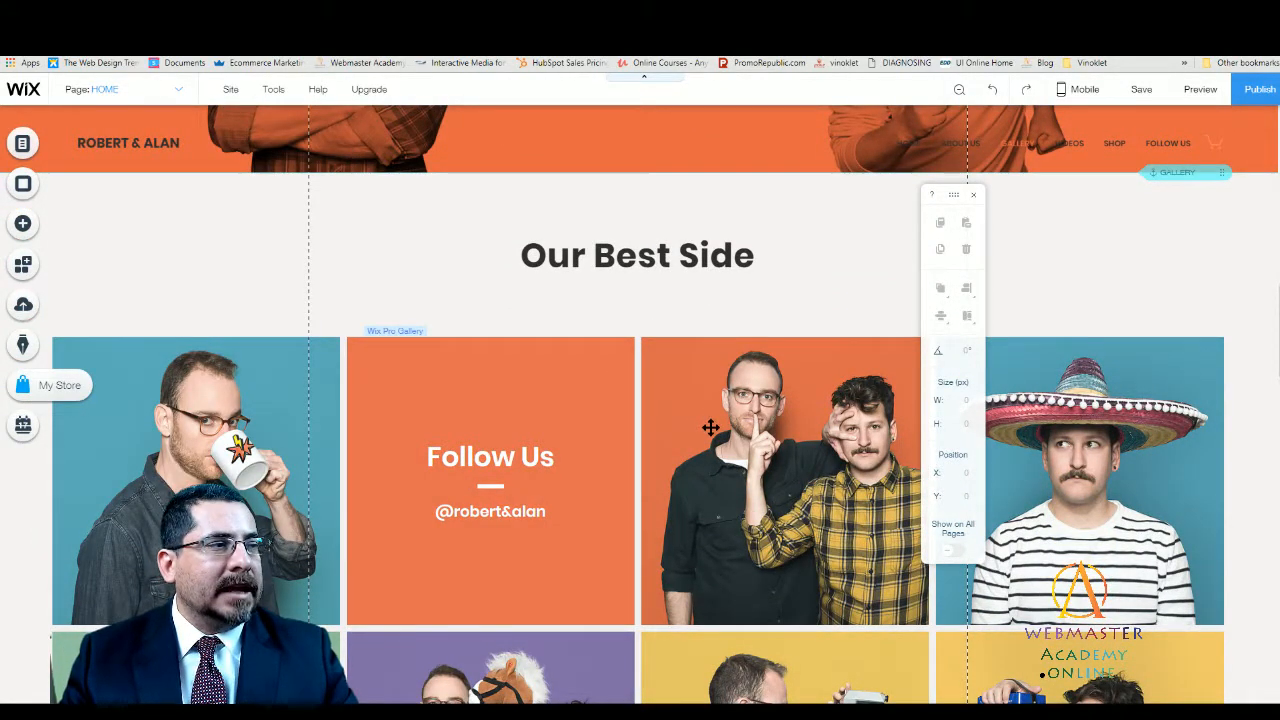
scroll(712, 440, "down", 1)
scroll(725, 455, "up", 5)
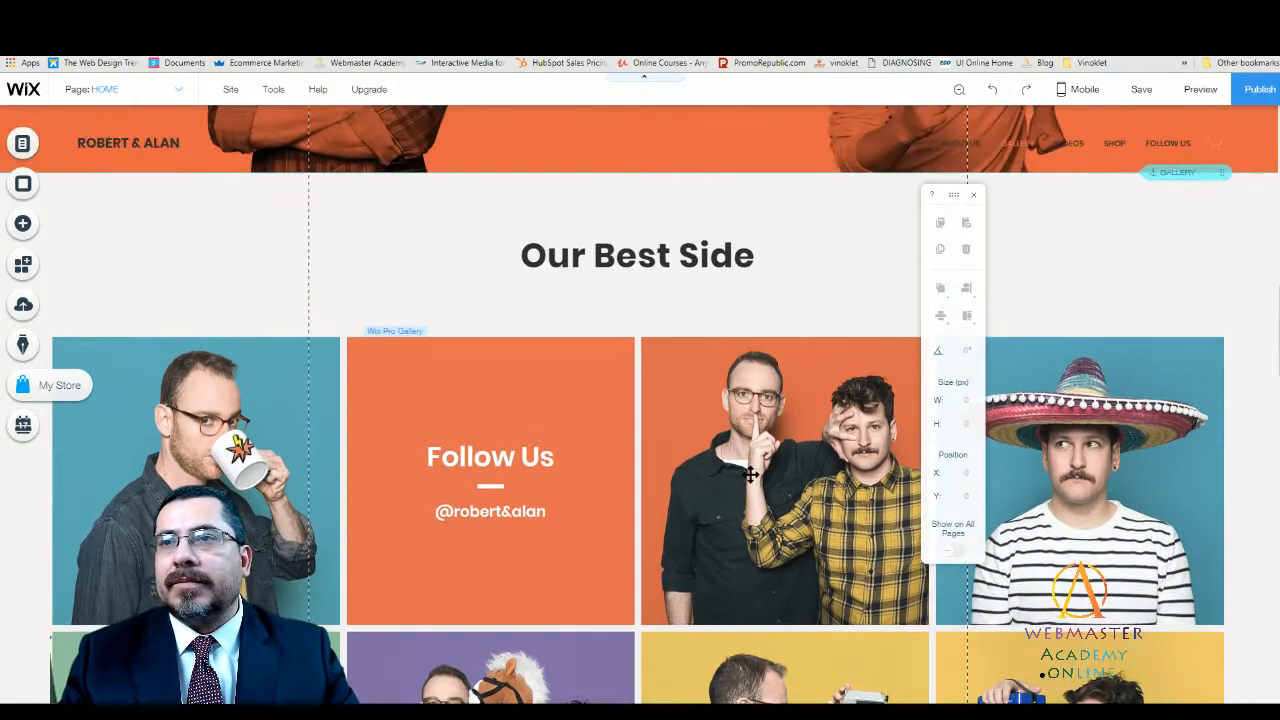
scroll(770, 465, "up", 8)
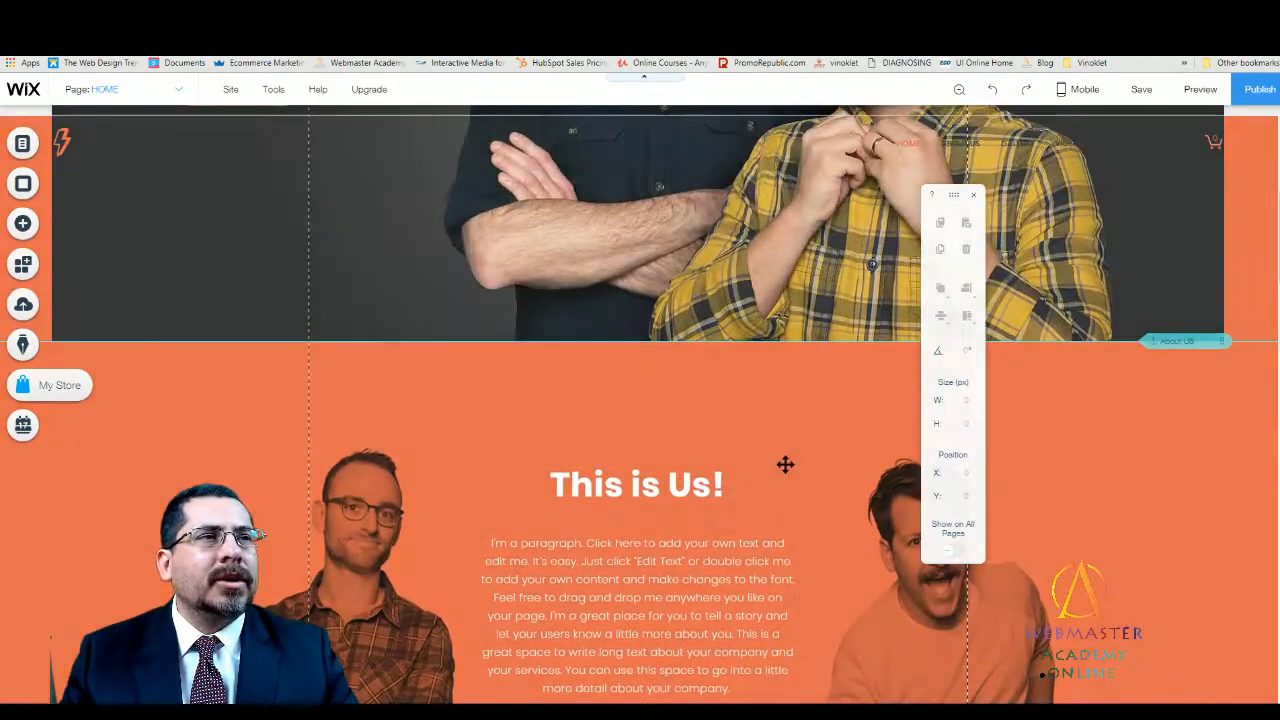
scroll(787, 468, "up", 1)
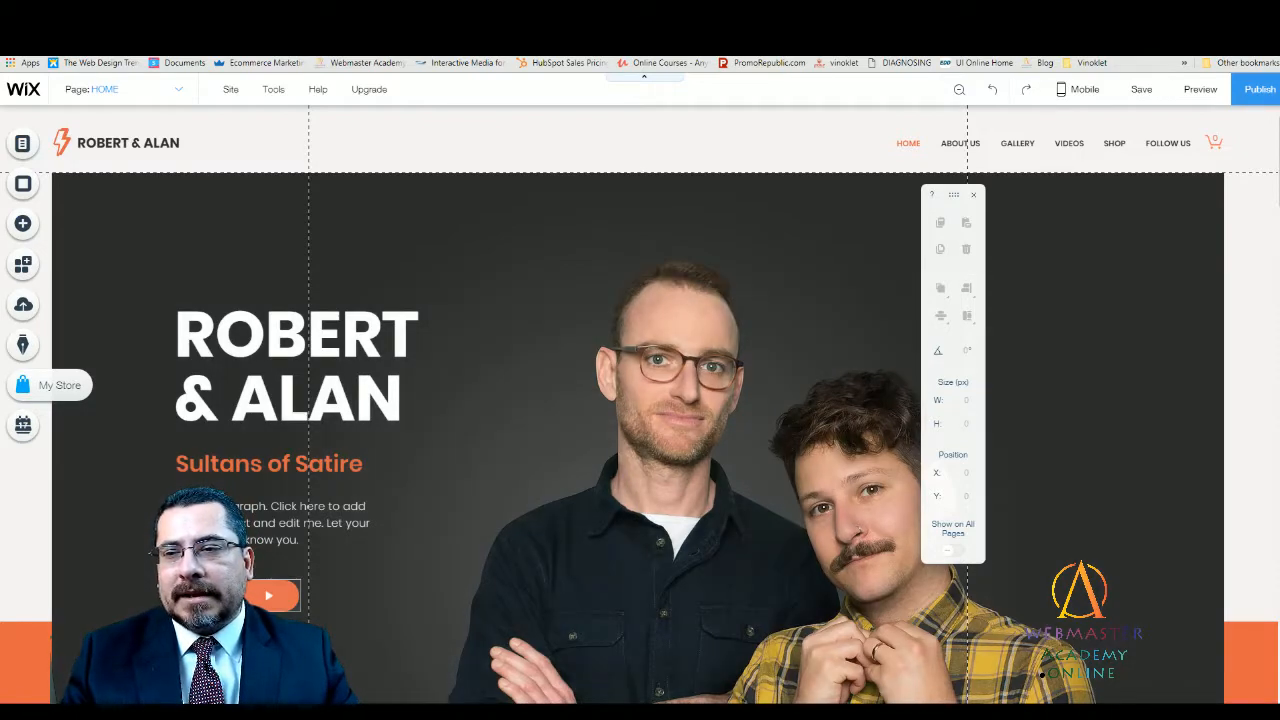
left_click(272, 596)
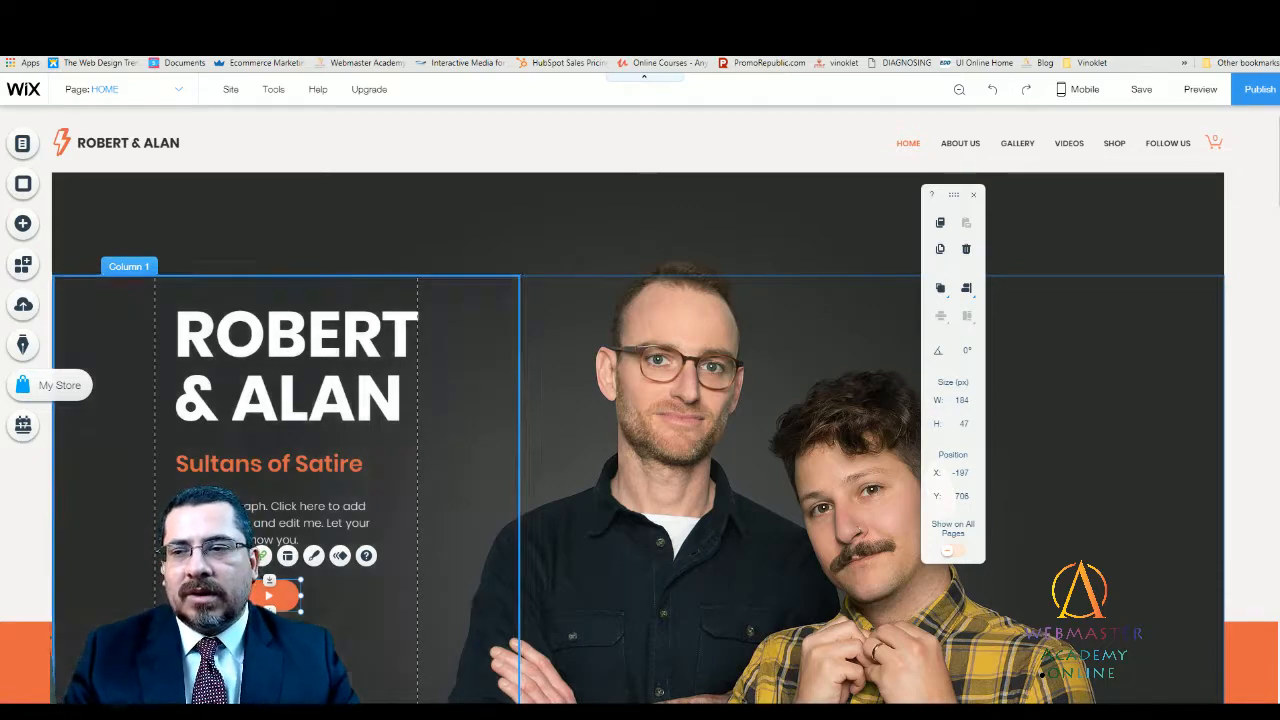
left_click(261, 557)
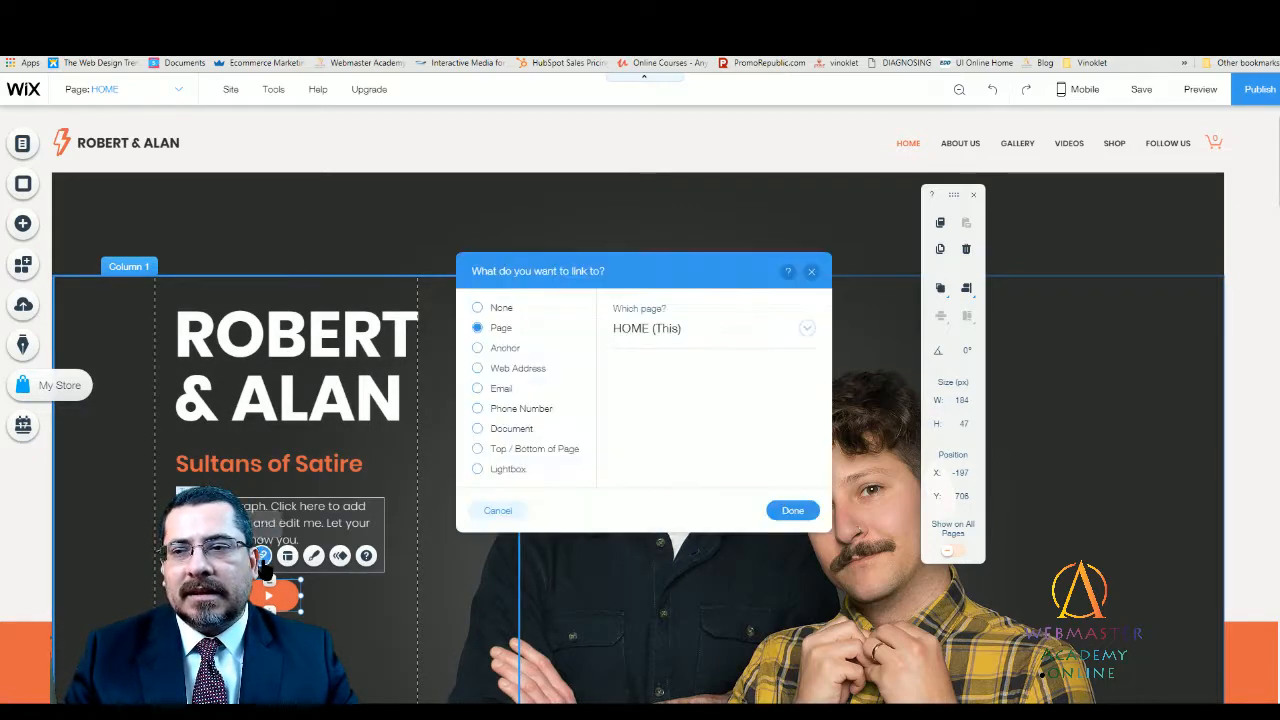
left_click(500, 349)
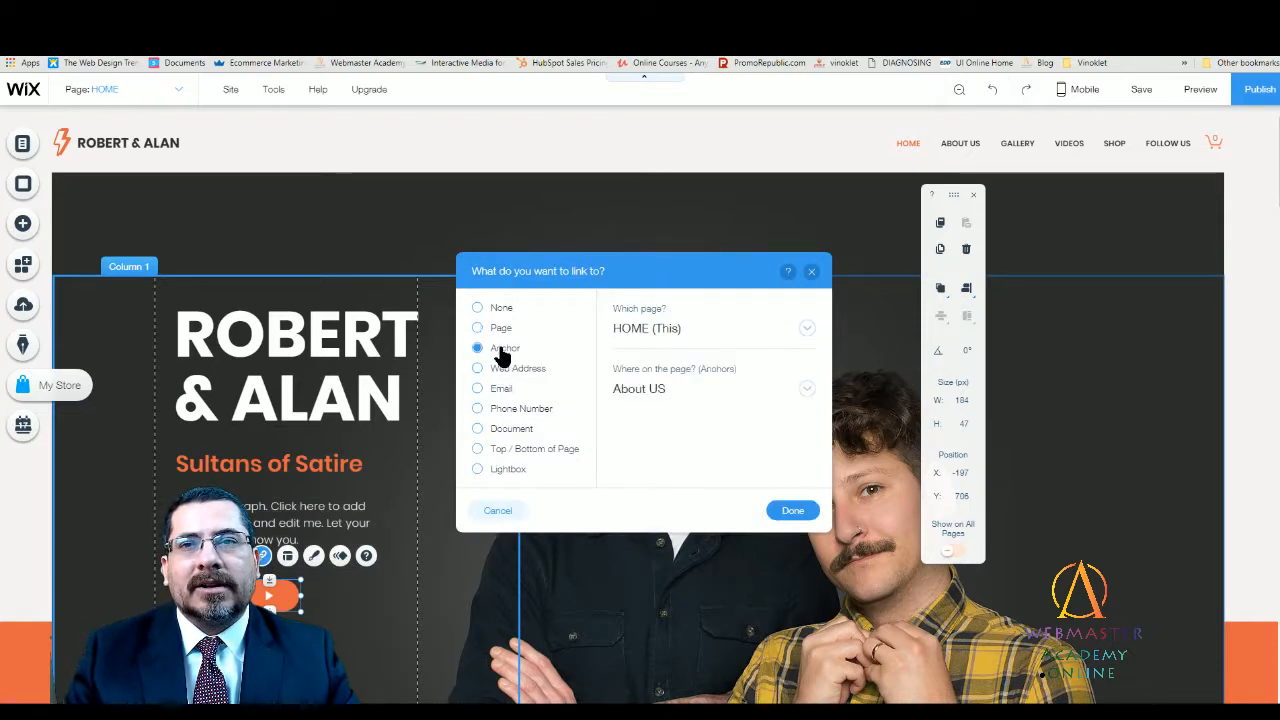
left_click(730, 399)
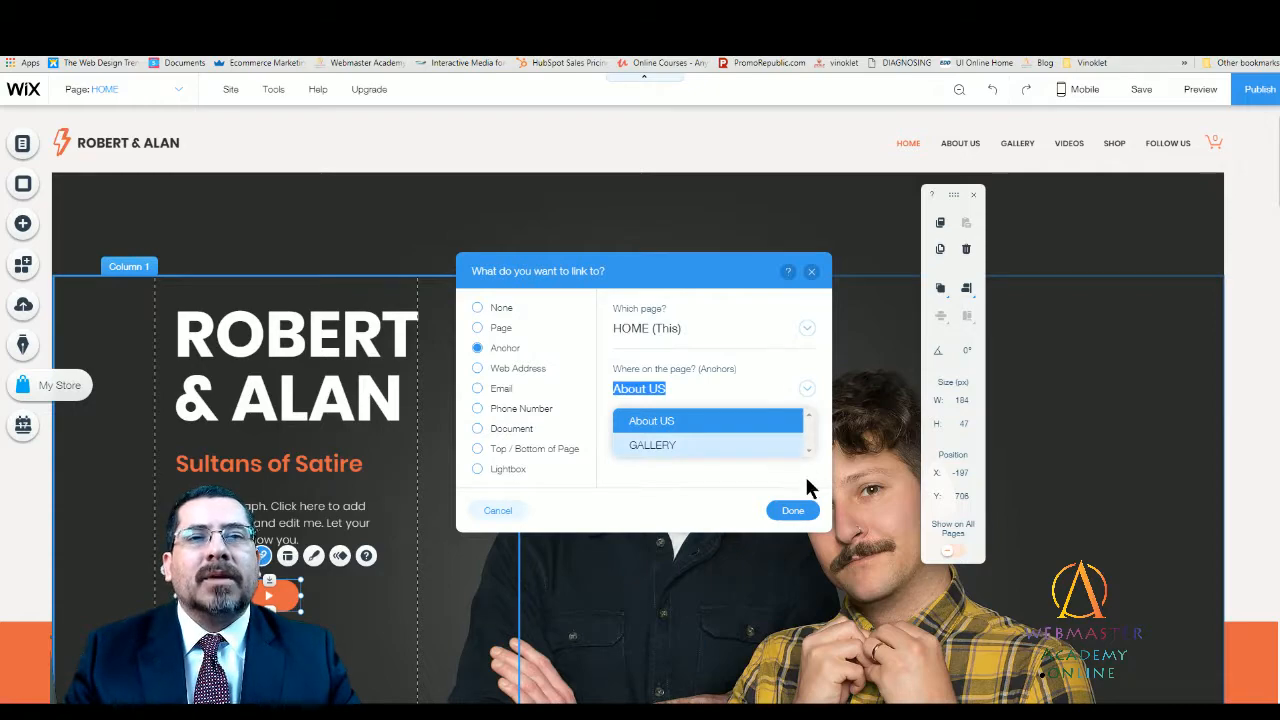
left_click(812, 271)
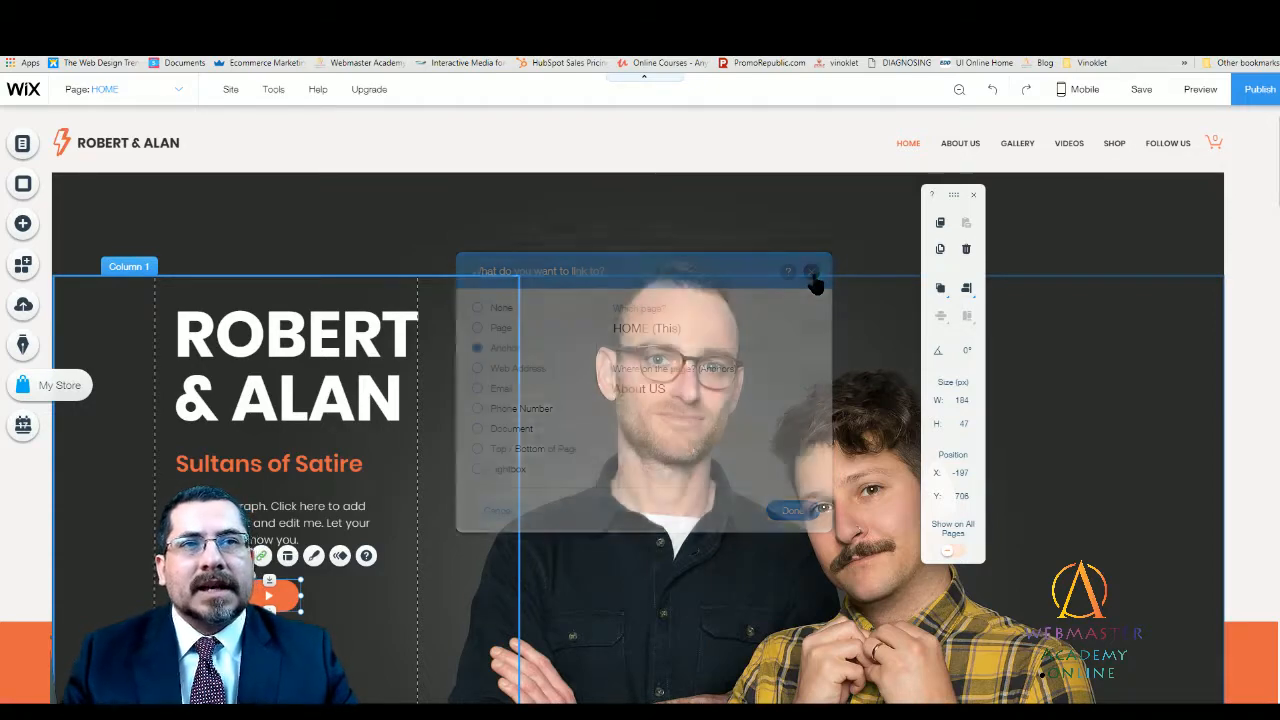
- Add an anchor below the "Our Videos" heading, along the upper edge of the video at about Y 3137
scroll(737, 400, "down", 4)
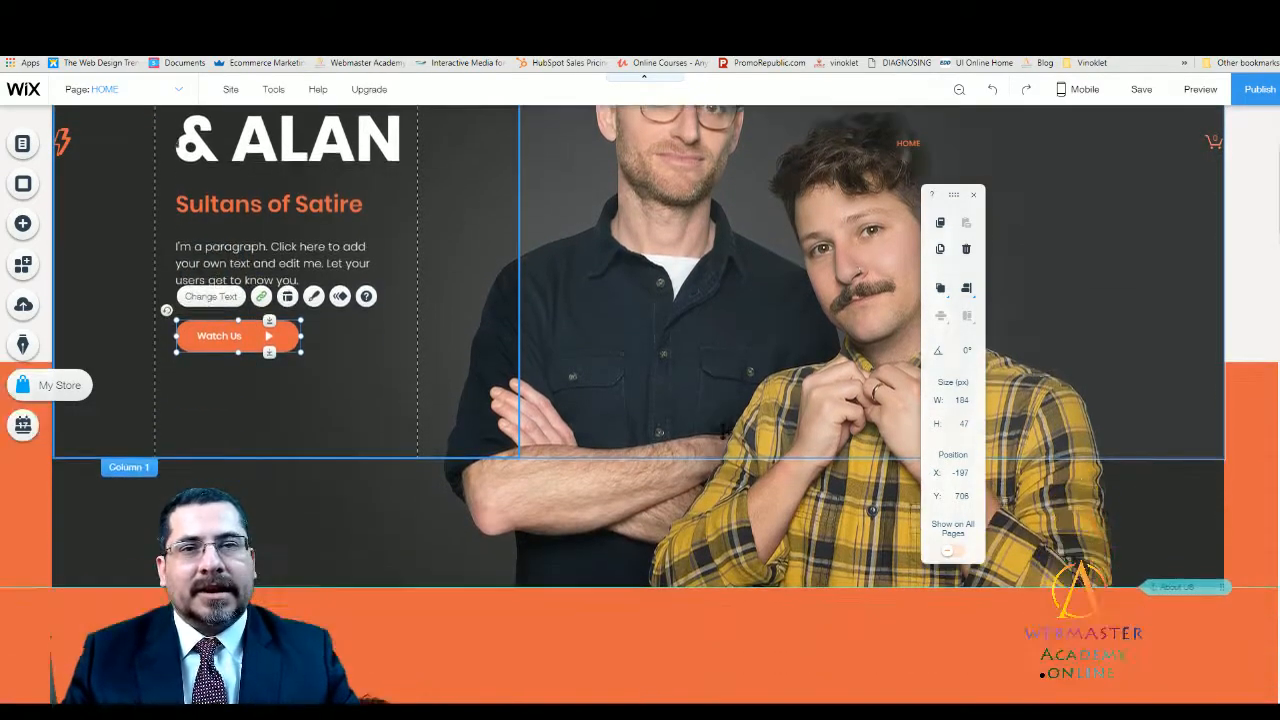
scroll(720, 445, "down", 2)
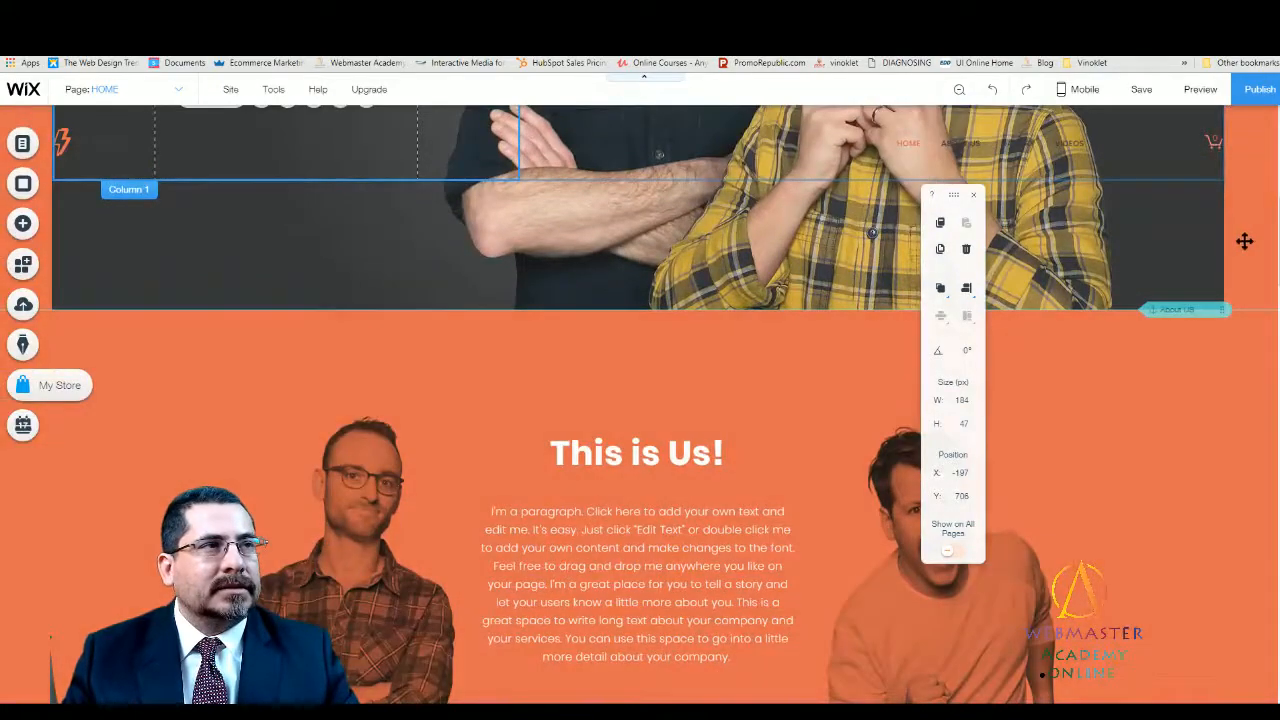
scroll(1275, 213, "down", 10)
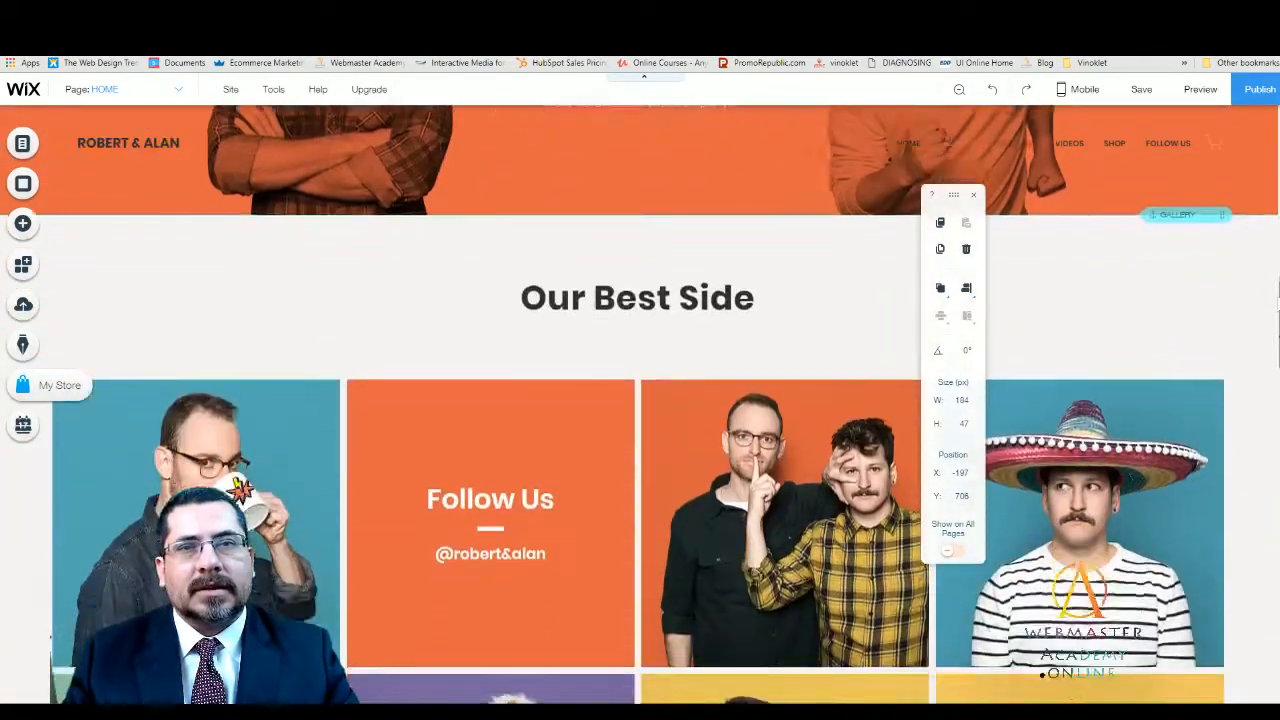
scroll(640, 405, "down", 6)
scroll(640, 405, "up", 1)
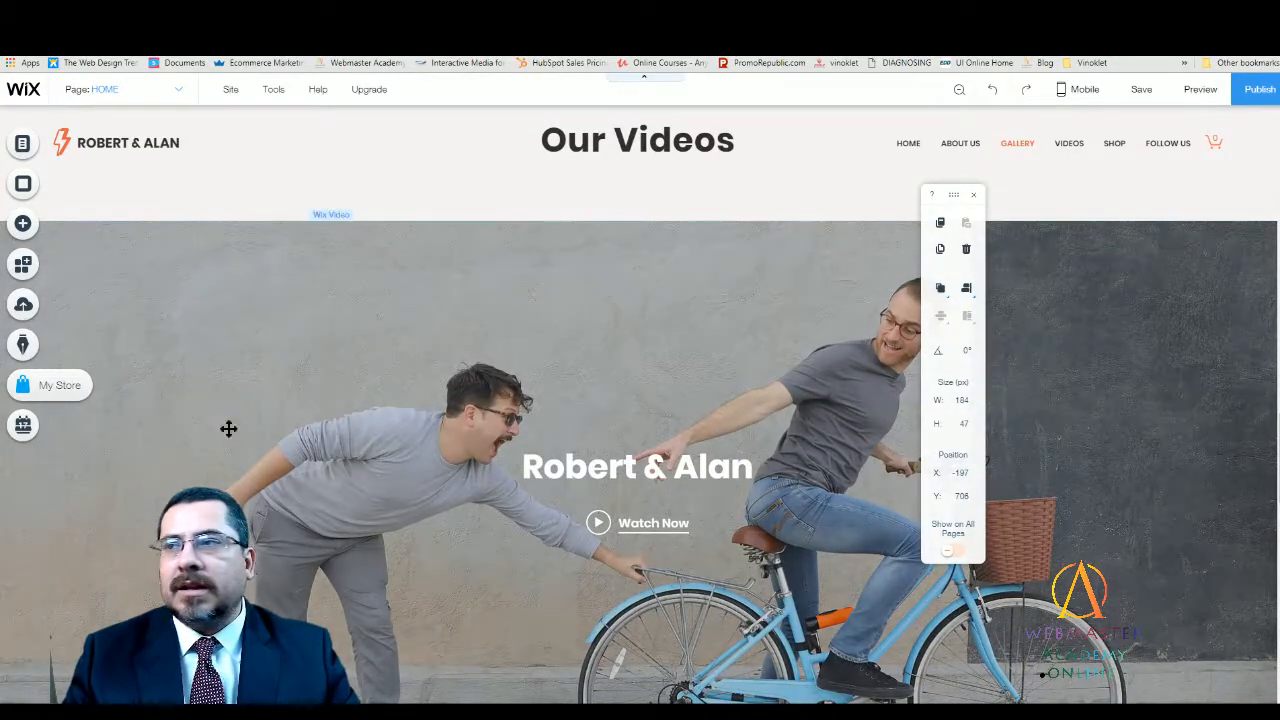
left_click(21, 225)
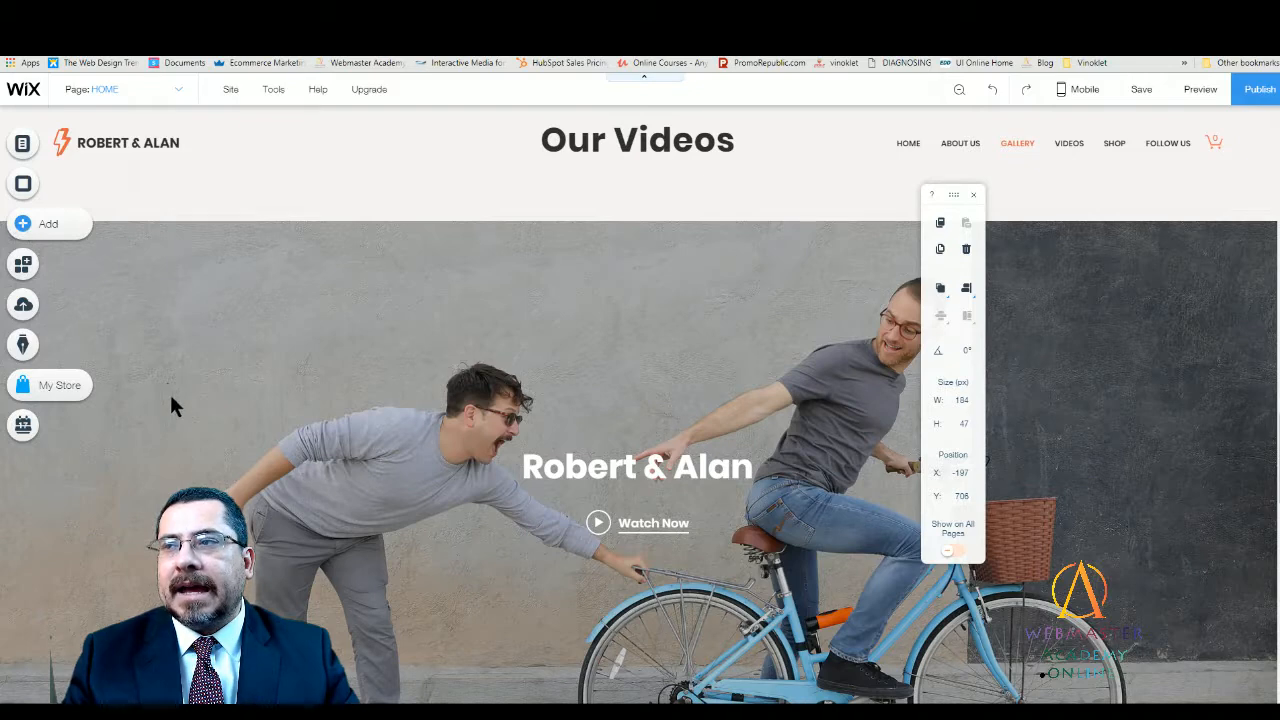
scroll(146, 460, "down", 3)
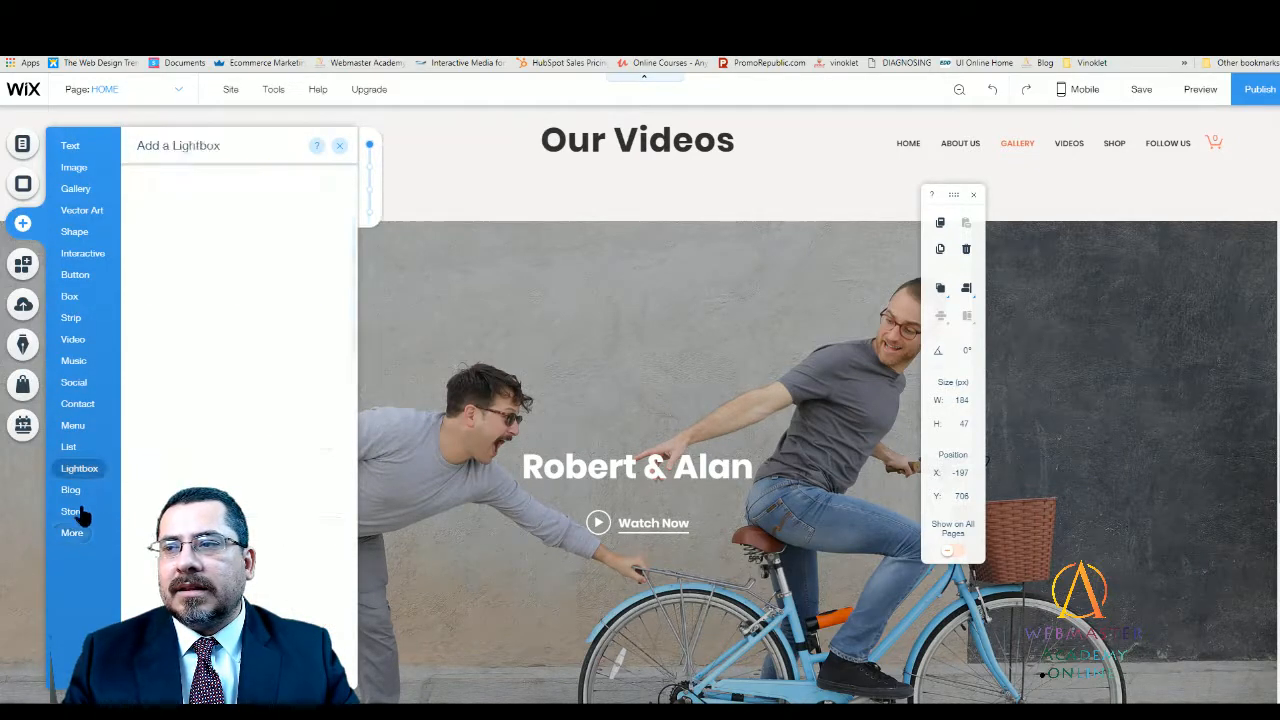
mouse_move(80, 537)
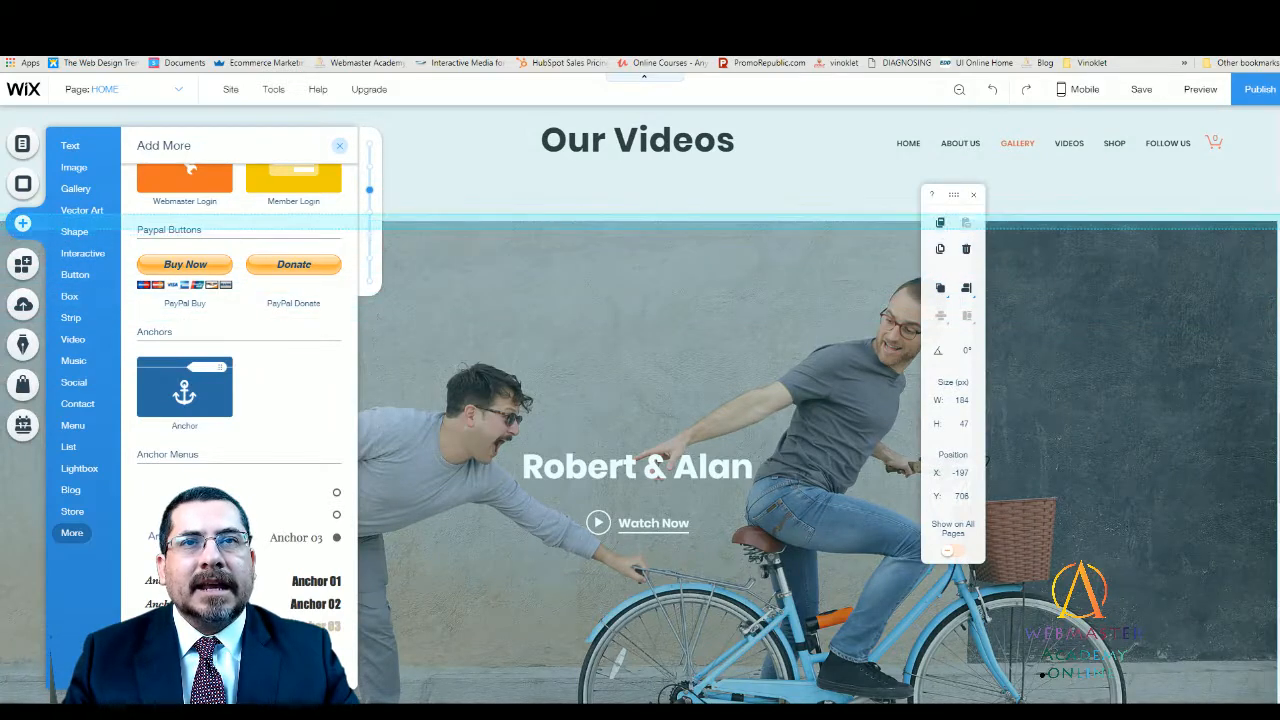
left_click_drag(185, 387, 708, 220)
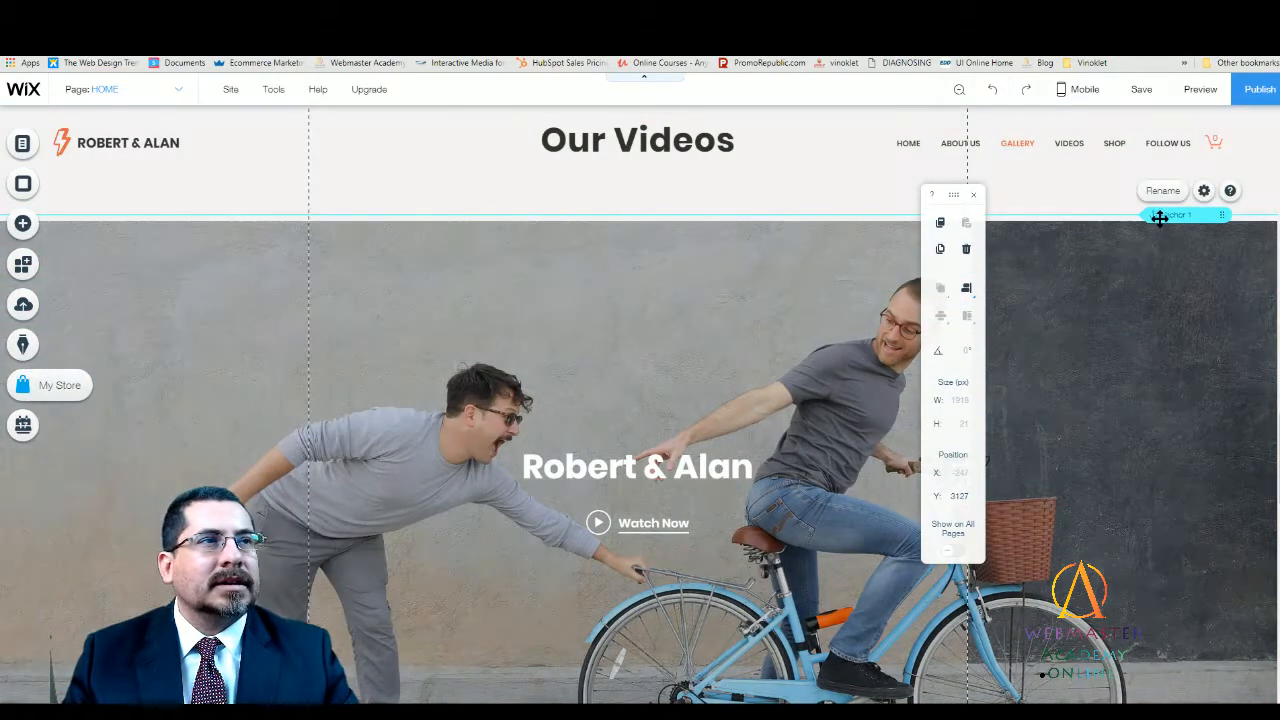
mouse_move(1225, 216)
left_mouse_down()
mouse_move(1220, 200)
mouse_move(1214, 220)
left_mouse_up()
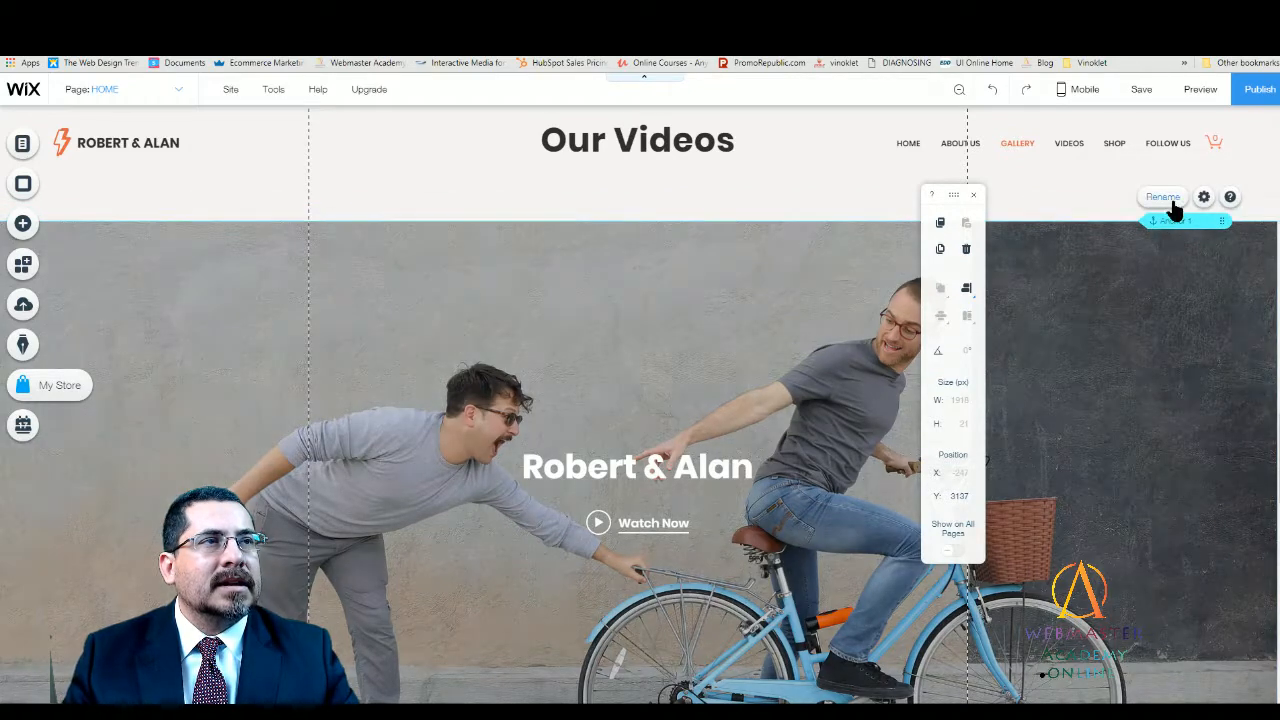
- Rename the anchor at the video's upper edge to "VIDEOS" and close its settings
left_click(1203, 196)
triple_click(988, 293)
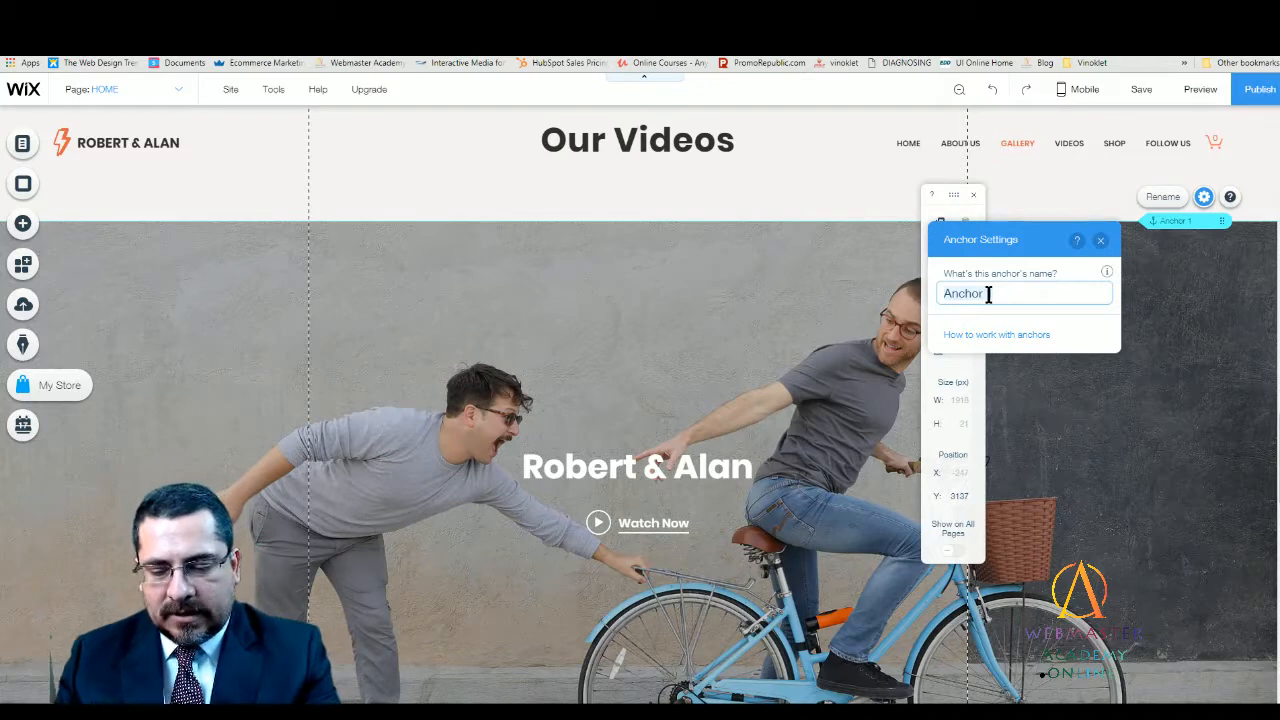
type("VIDEOS")
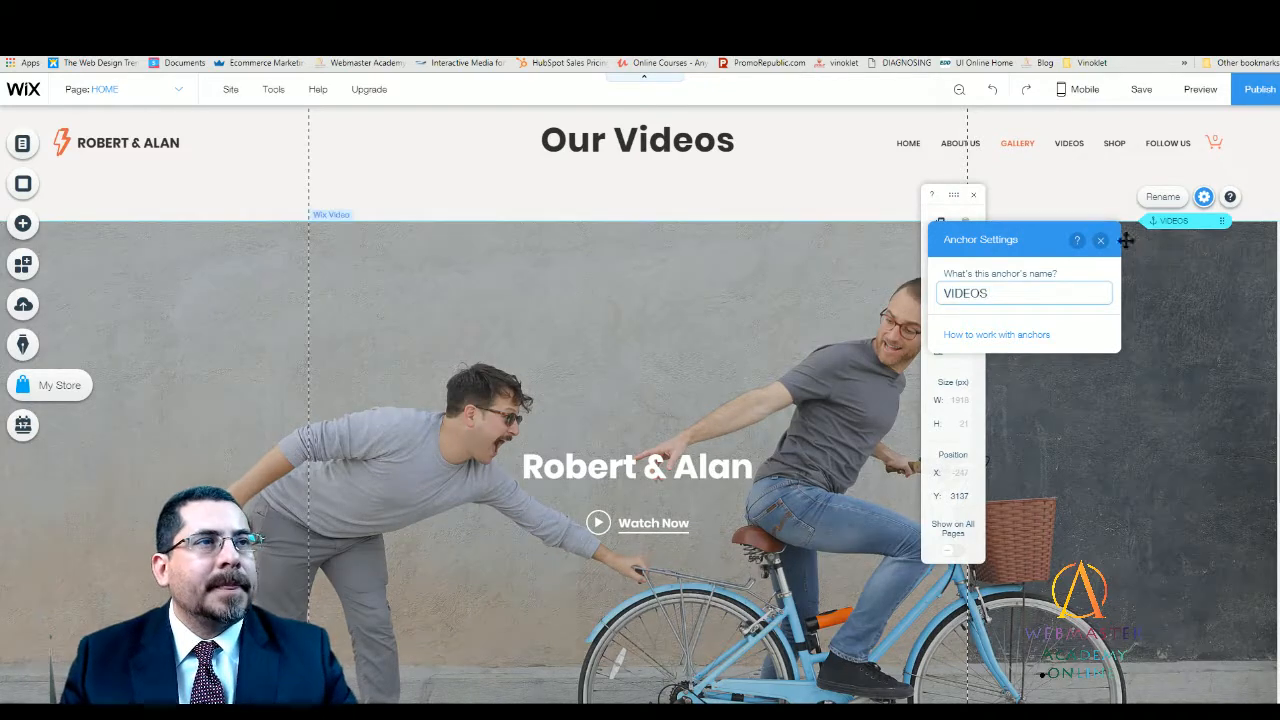
left_click(1100, 240)
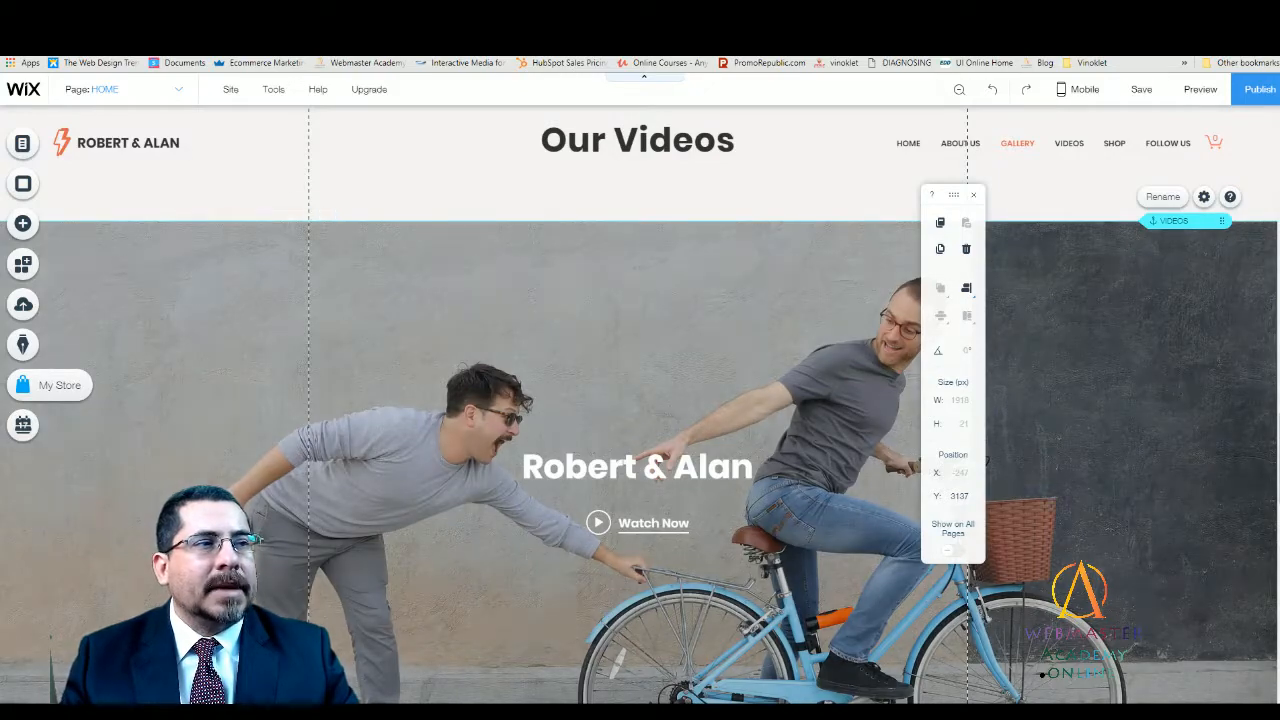
- Link the orange Watch Us button in the hero section to the VIDEOS anchor on the HOME page
scroll(1265, 465, "up", 3)
scroll(640, 400, "up", 10)
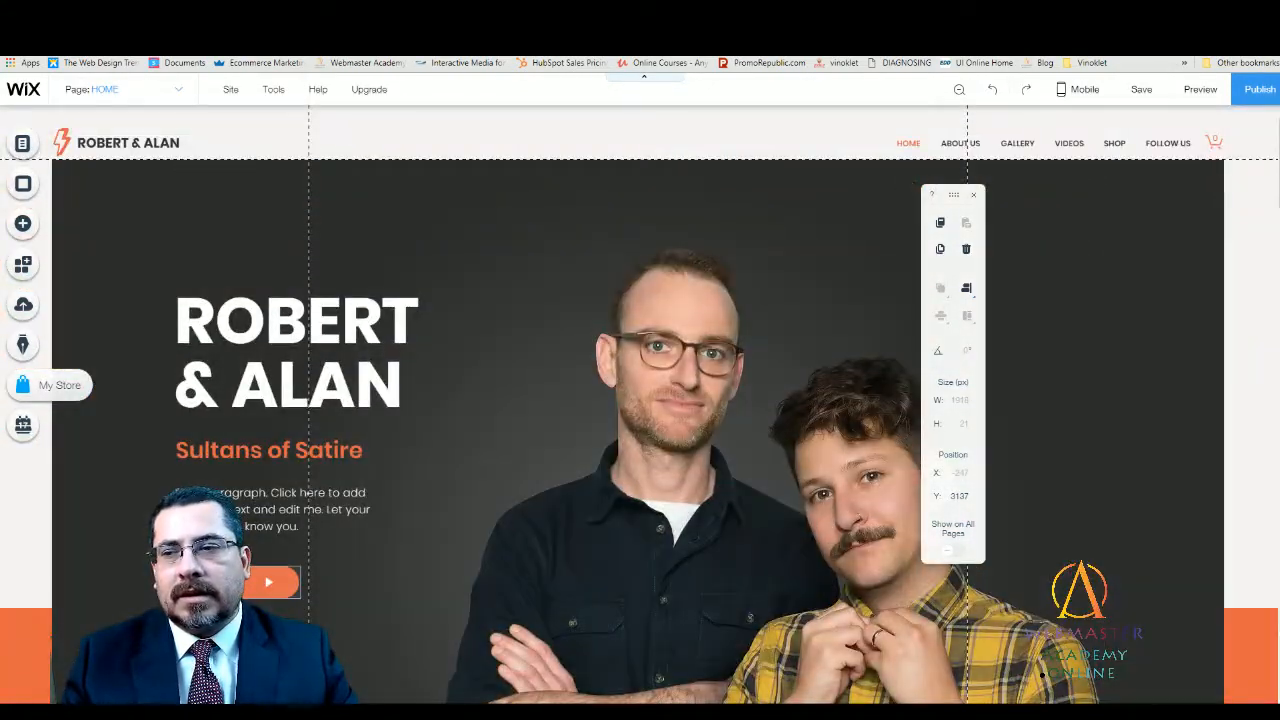
left_click(280, 582)
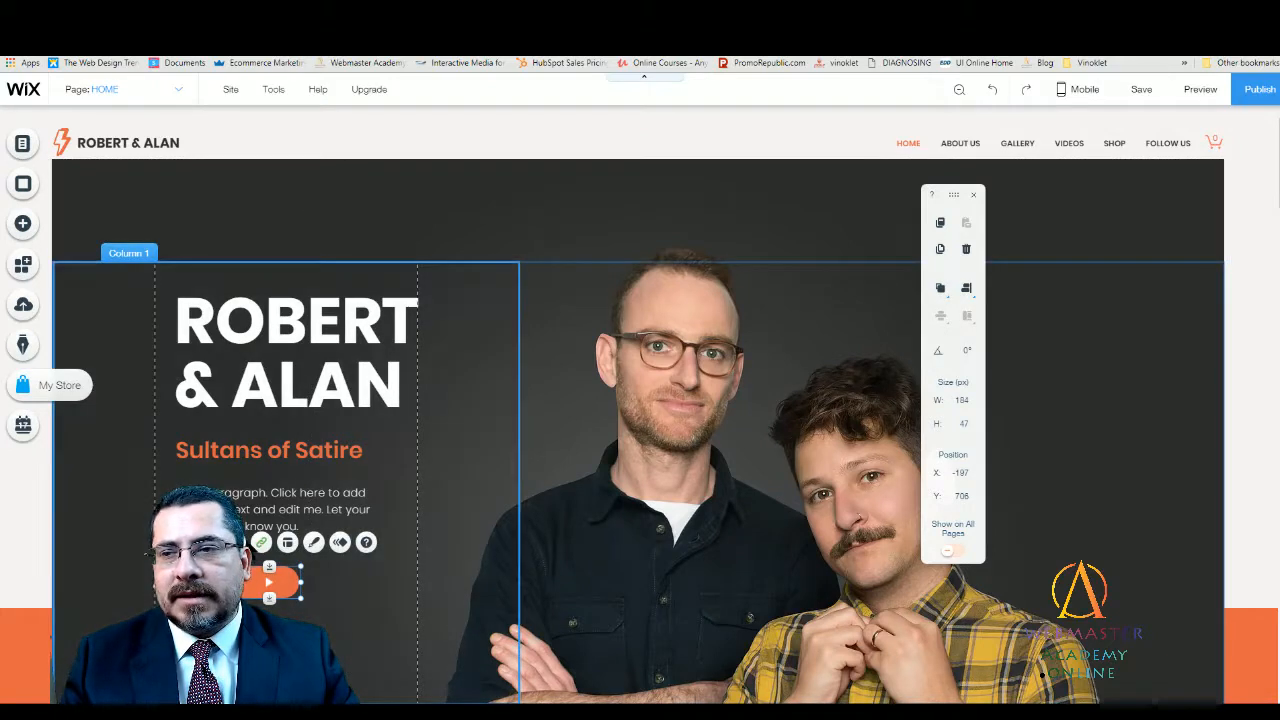
left_click(261, 542)
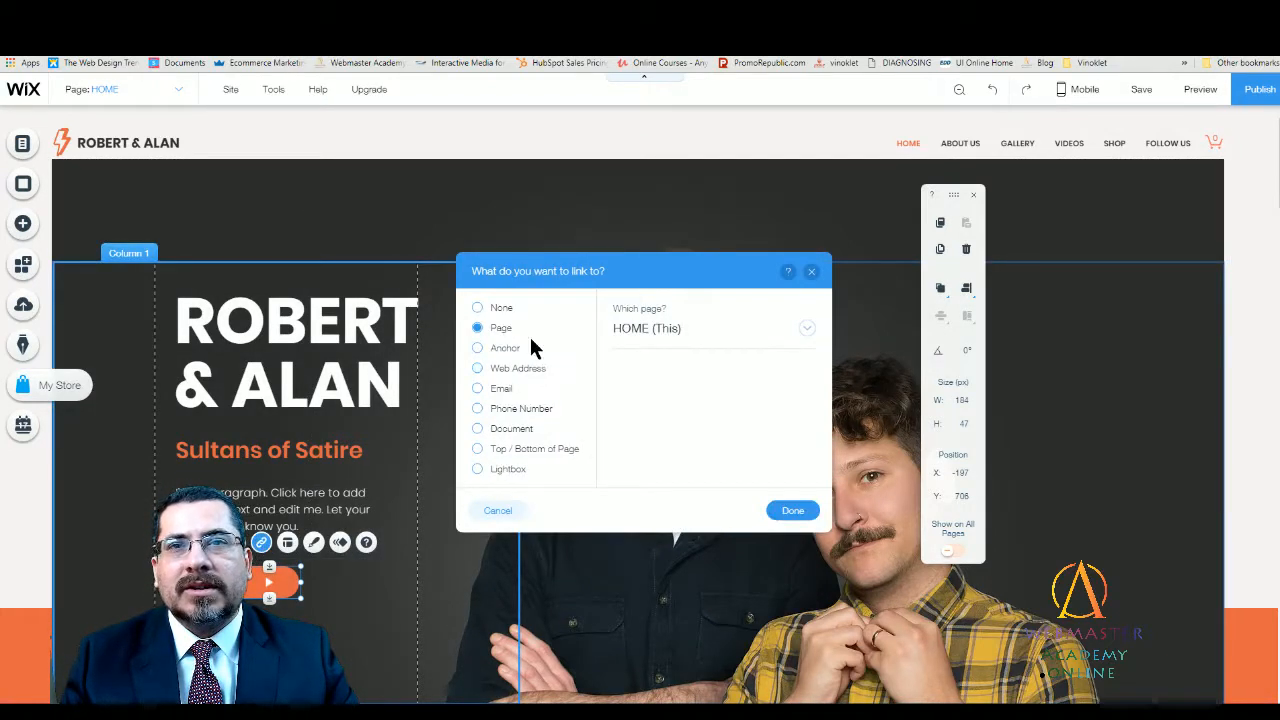
left_click(697, 330)
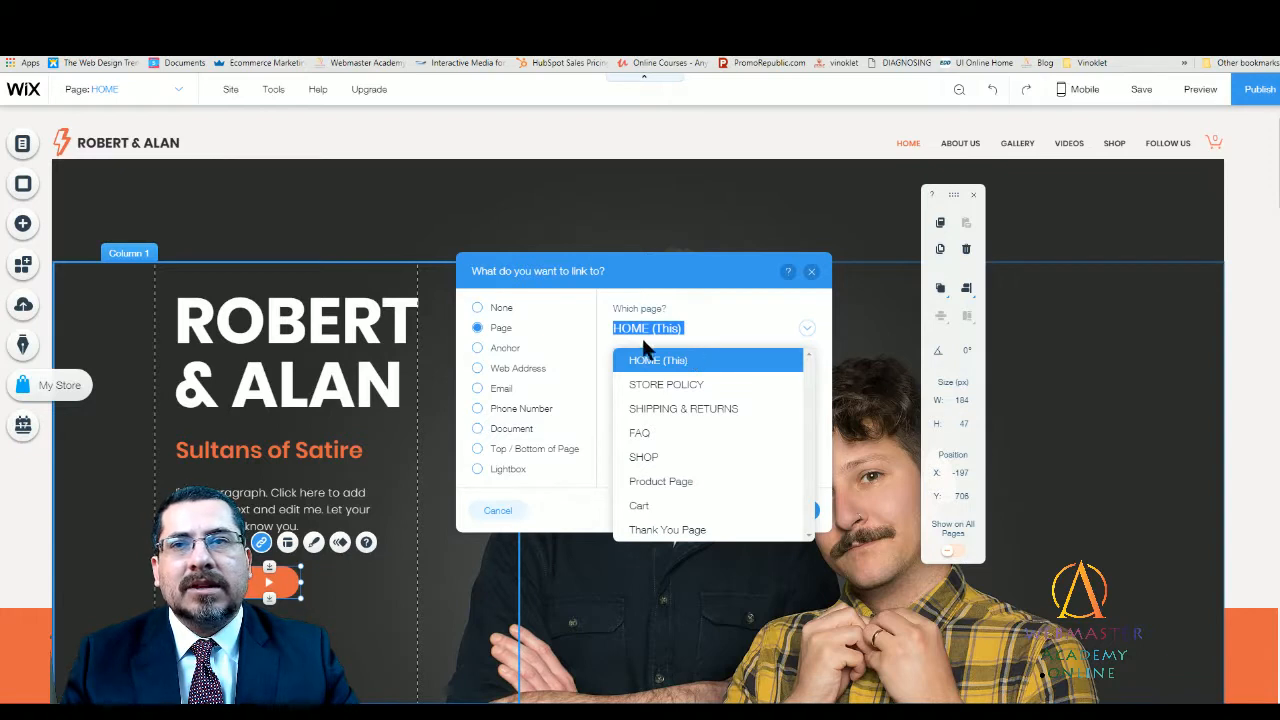
left_click(523, 351)
left_click(507, 350)
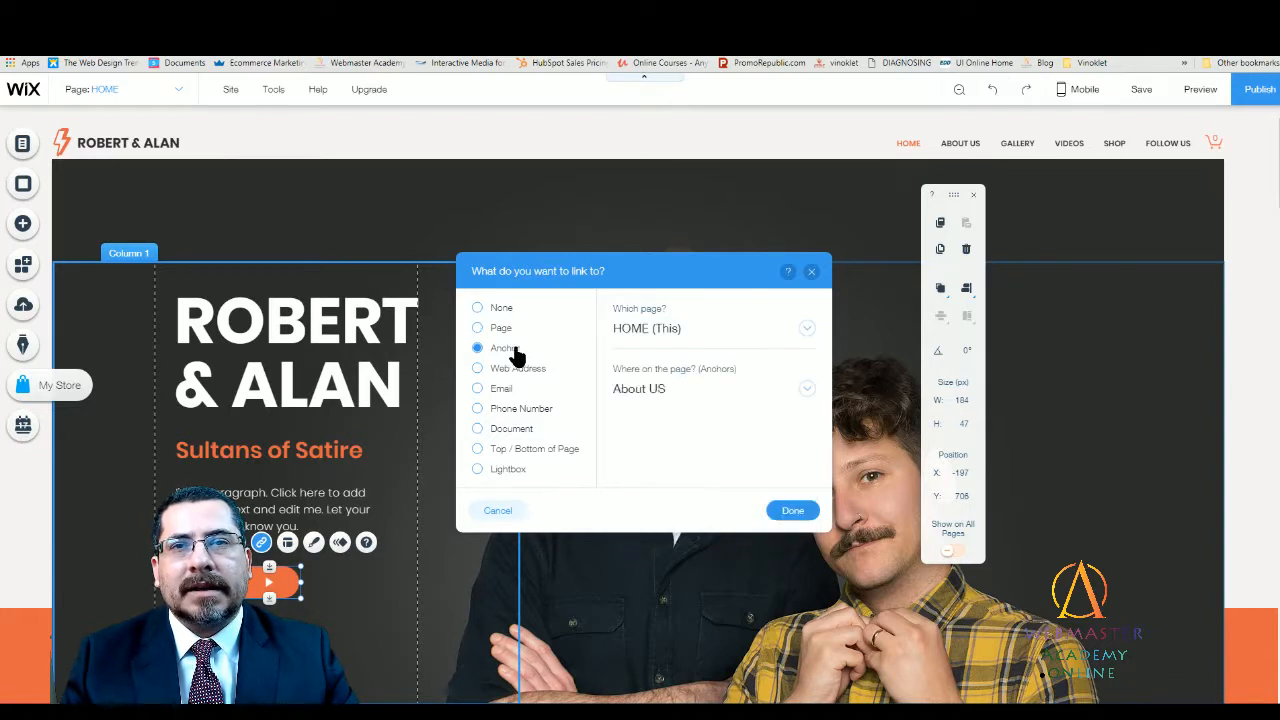
left_click(808, 390)
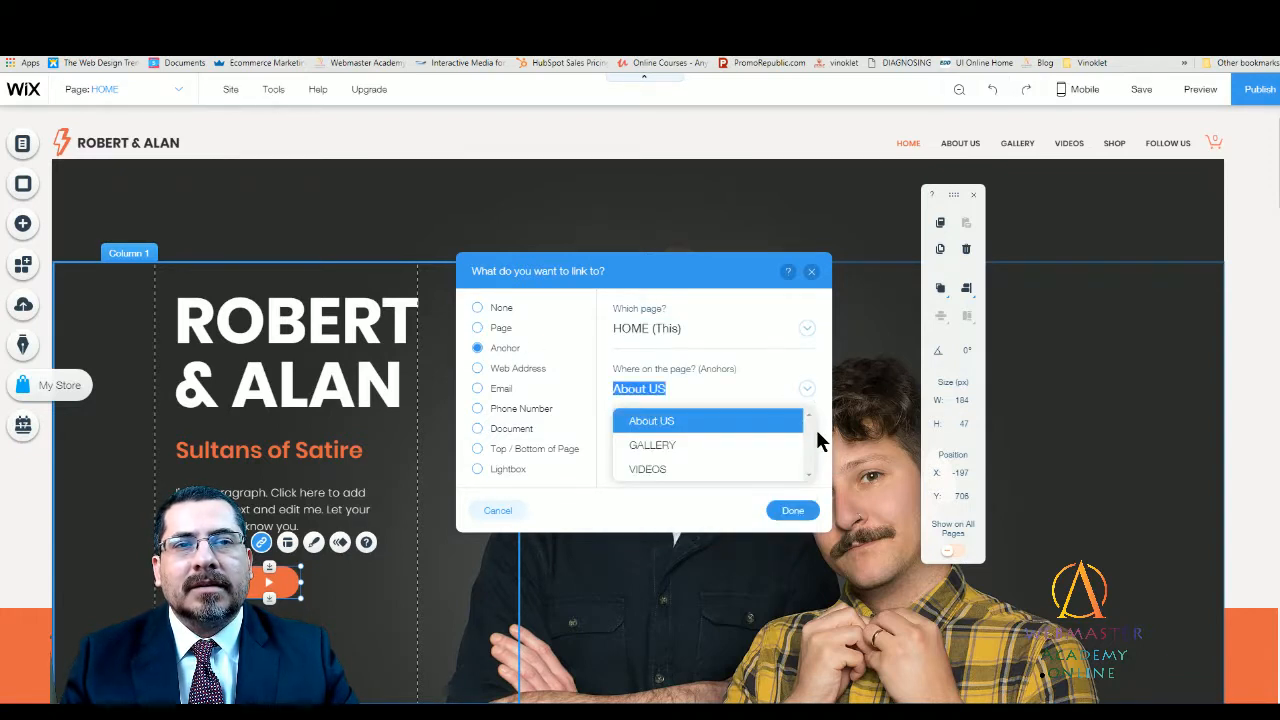
left_click(660, 469)
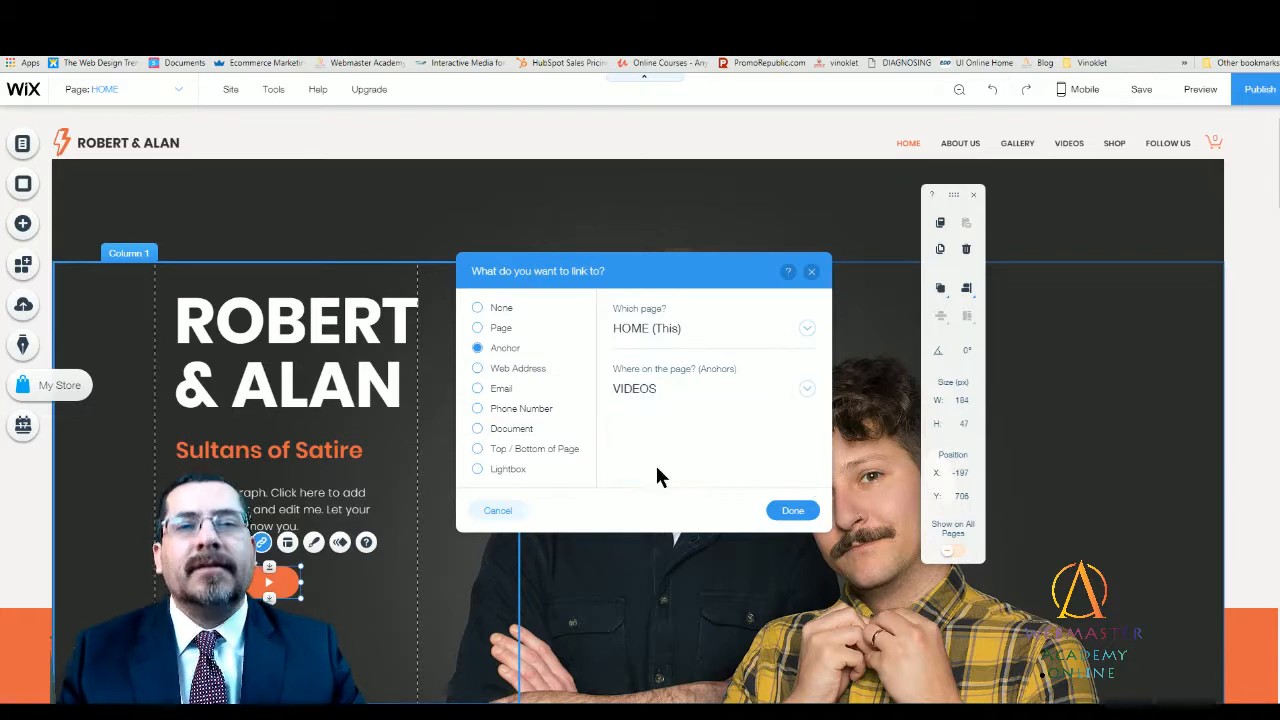
left_click(795, 511)
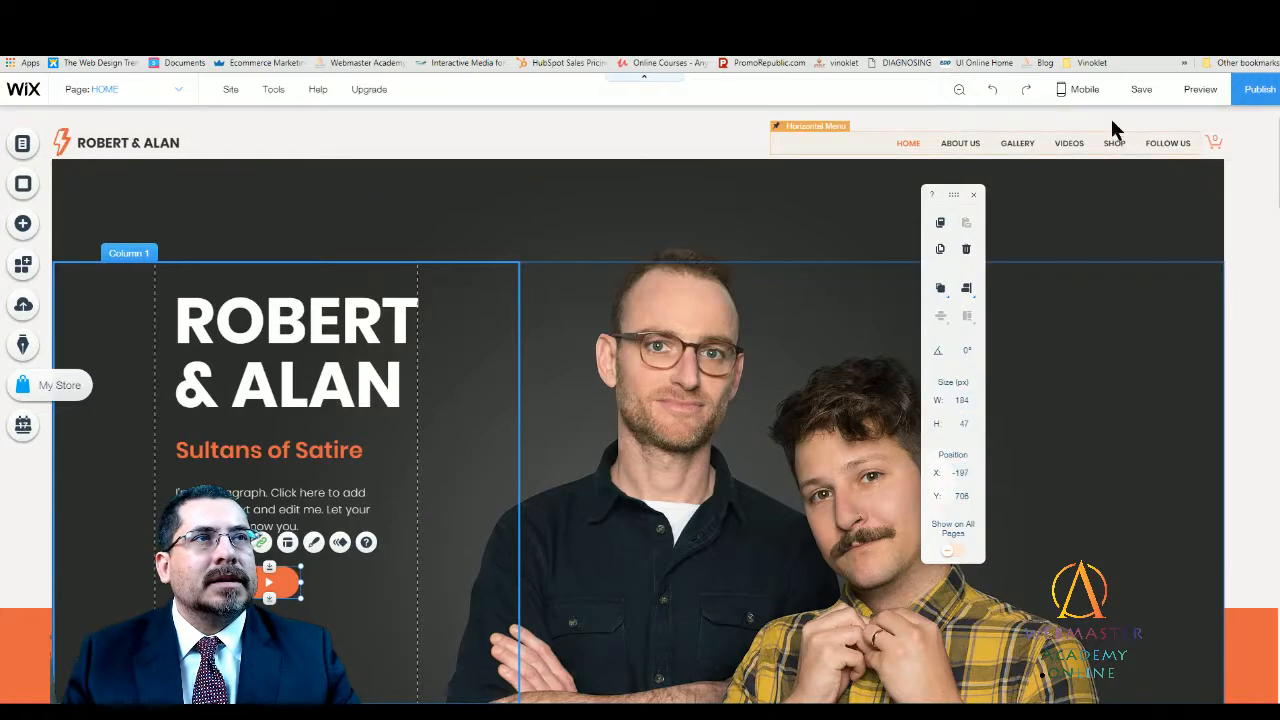
- Preview the site and check the Watch Us button's jump to the video section
left_click(1200, 89)
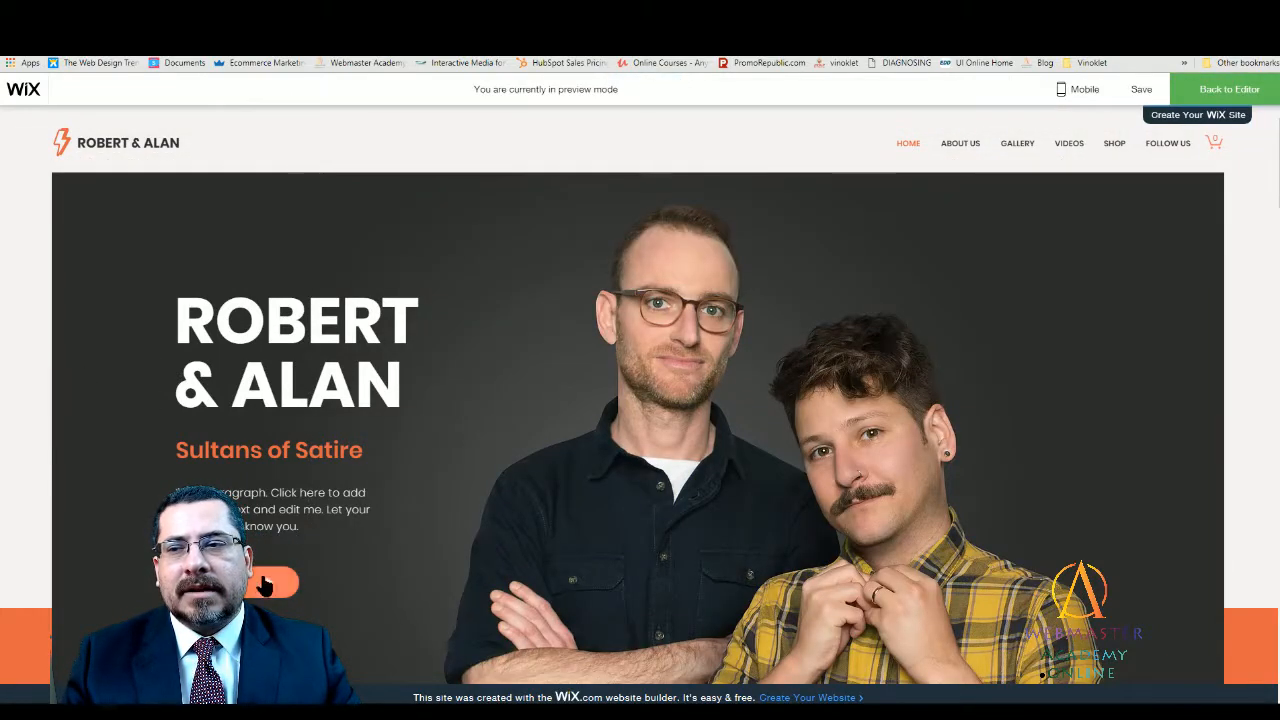
scroll(662, 578, "down", 15)
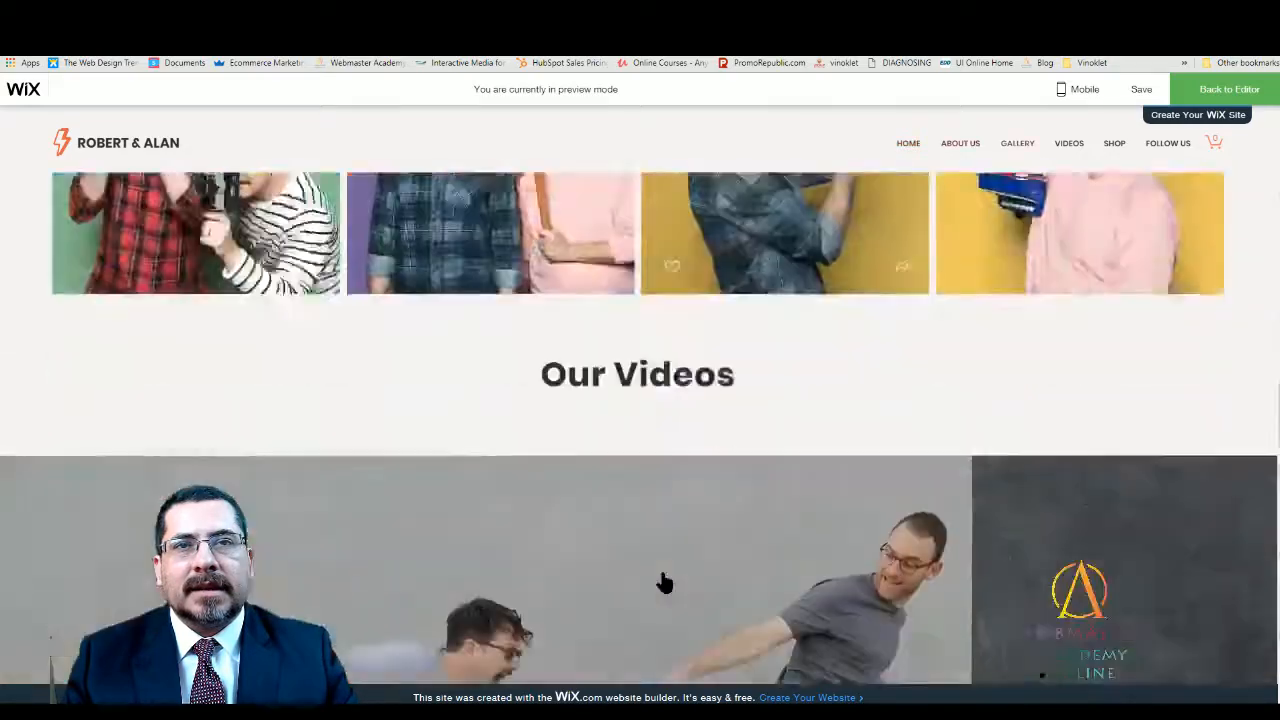
scroll(661, 567, "down", 3)
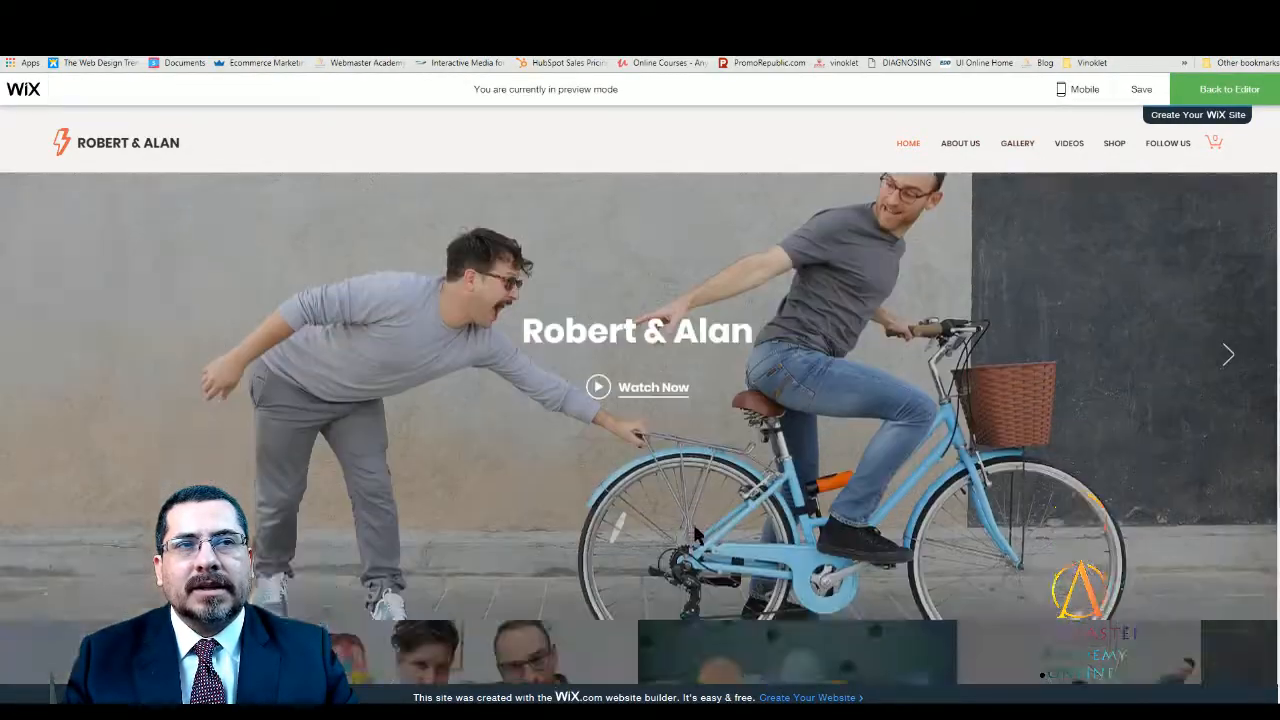
scroll(770, 556, "up", 10)
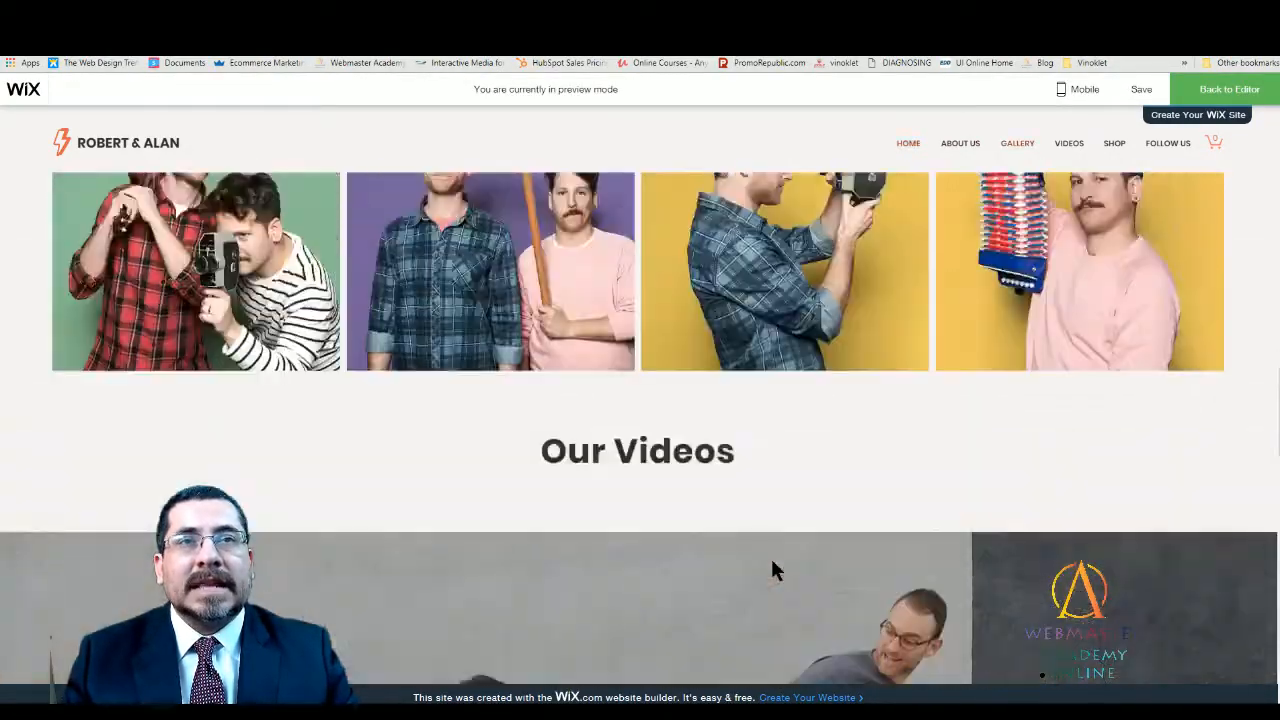
scroll(770, 580, "up", 8)
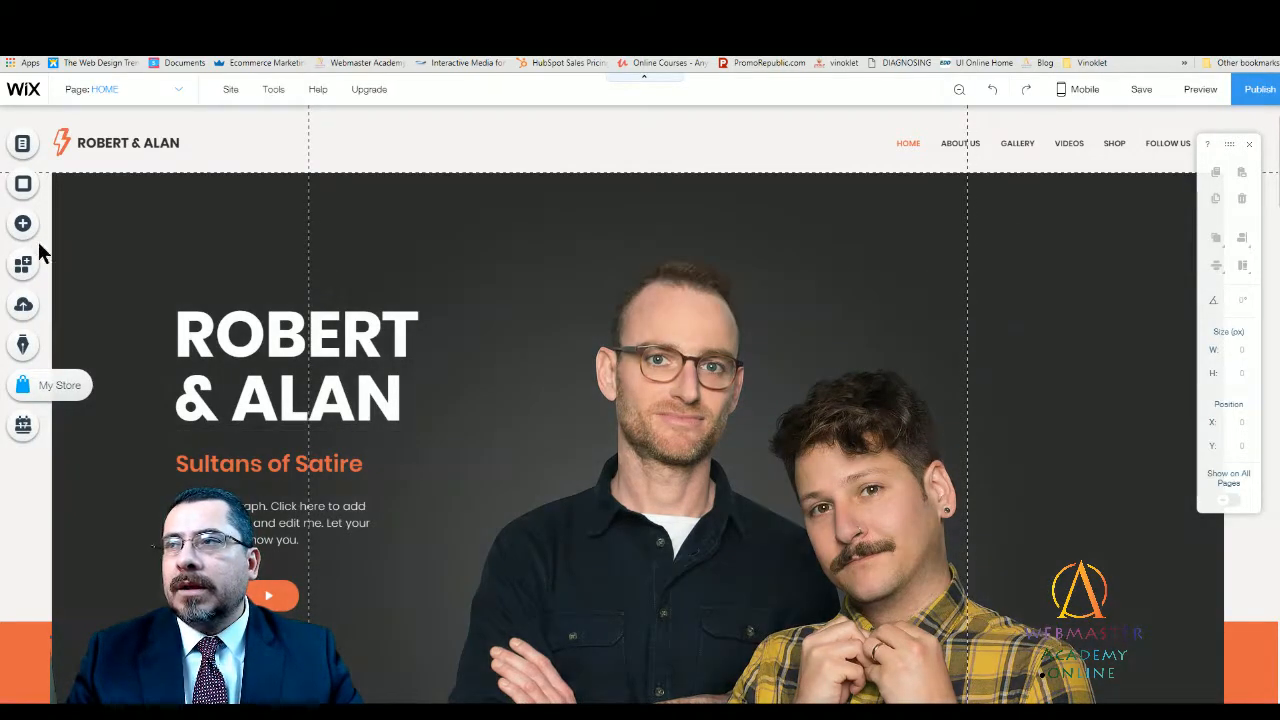
- Add the italic anchor menu with circle markers to the hero section beside the two men, and dismiss the notice about the dotted lines
left_click(23, 224)
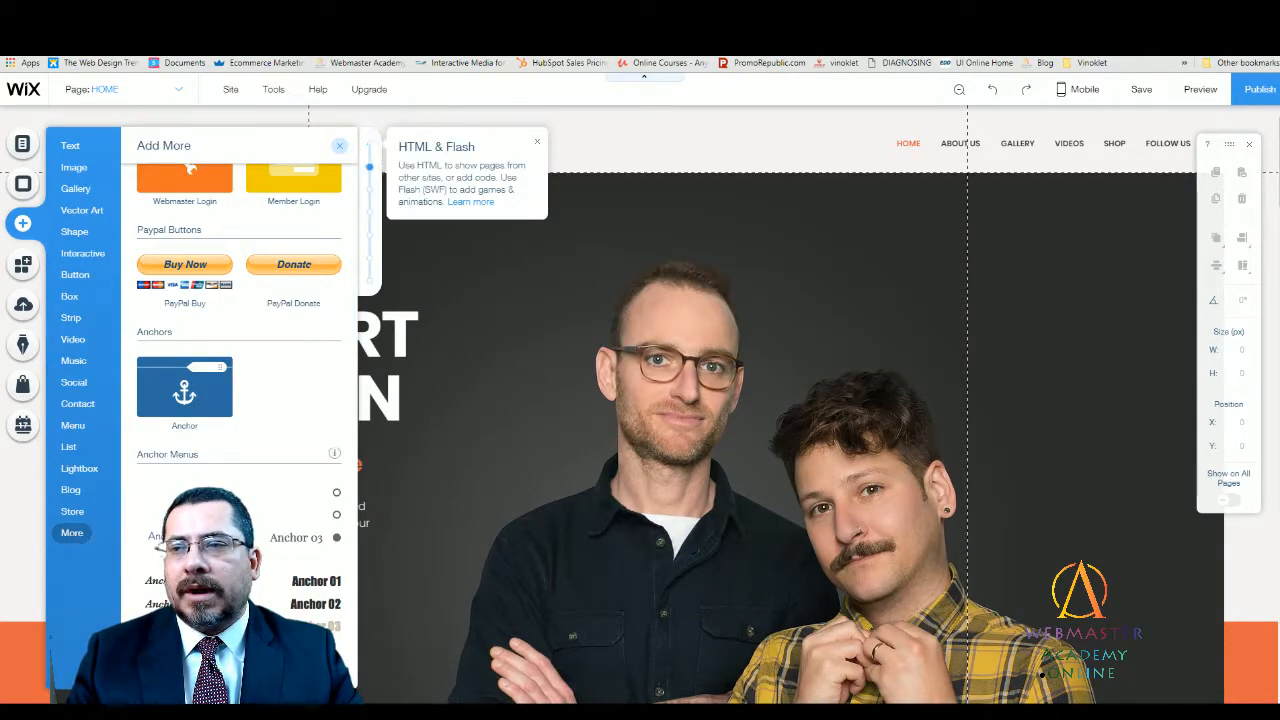
scroll(300, 450, "down", 4)
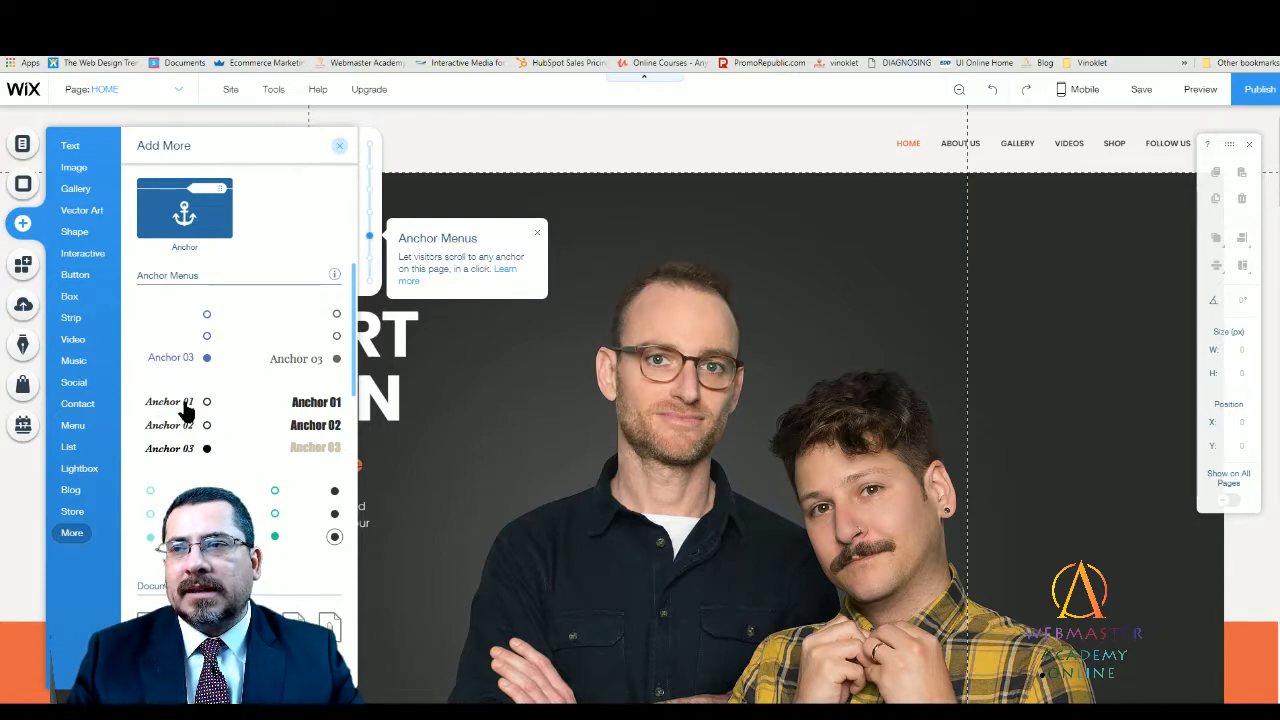
left_click_drag(315, 425, 903, 382)
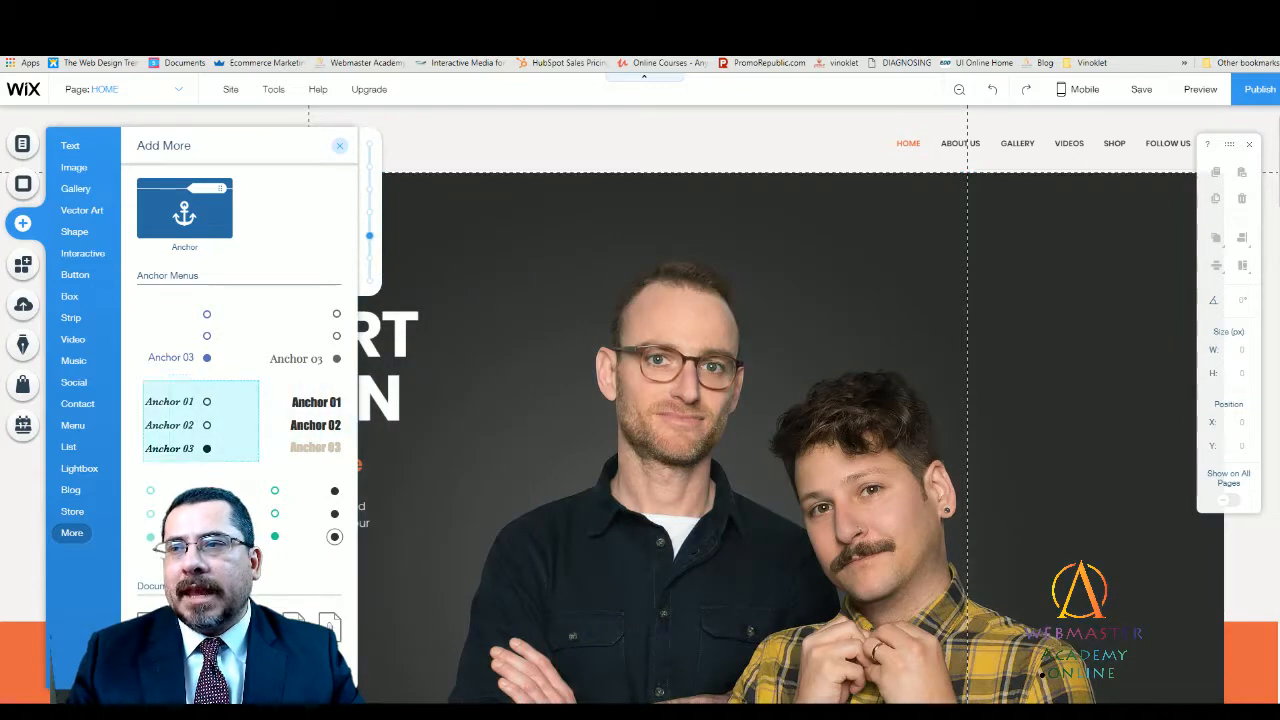
left_click_drag(200, 420, 1007, 366)
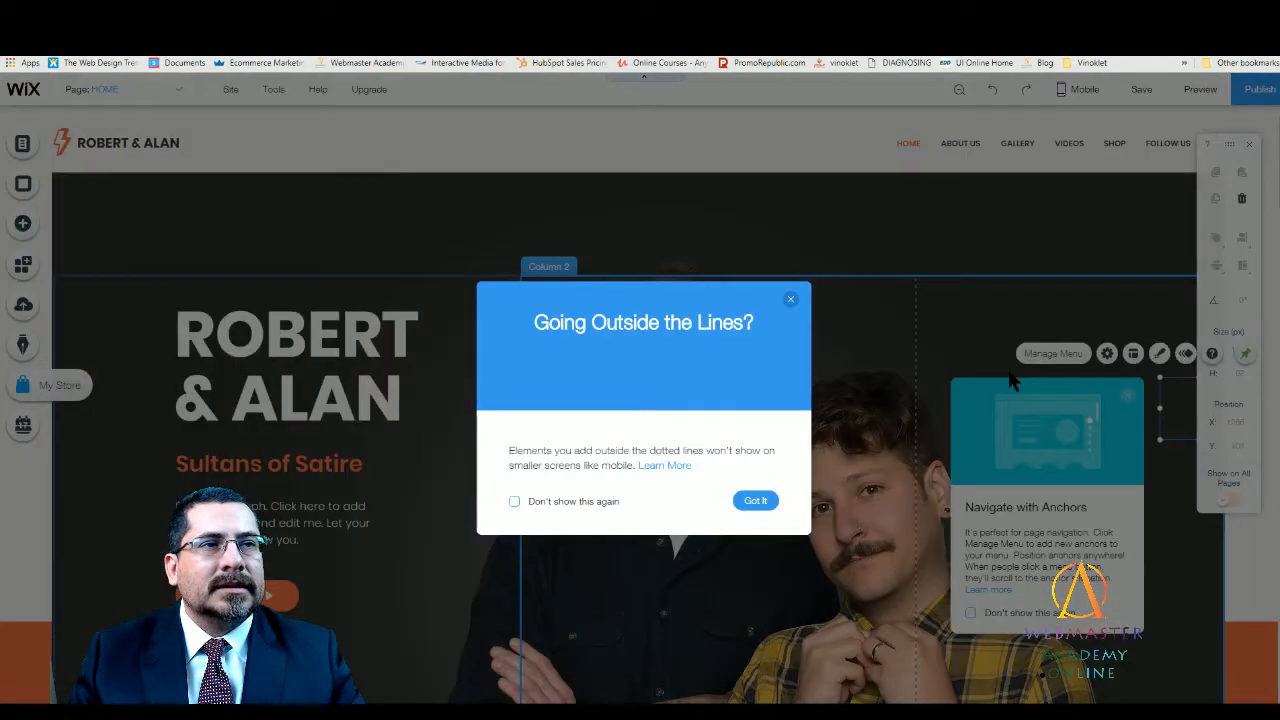
left_click(769, 503)
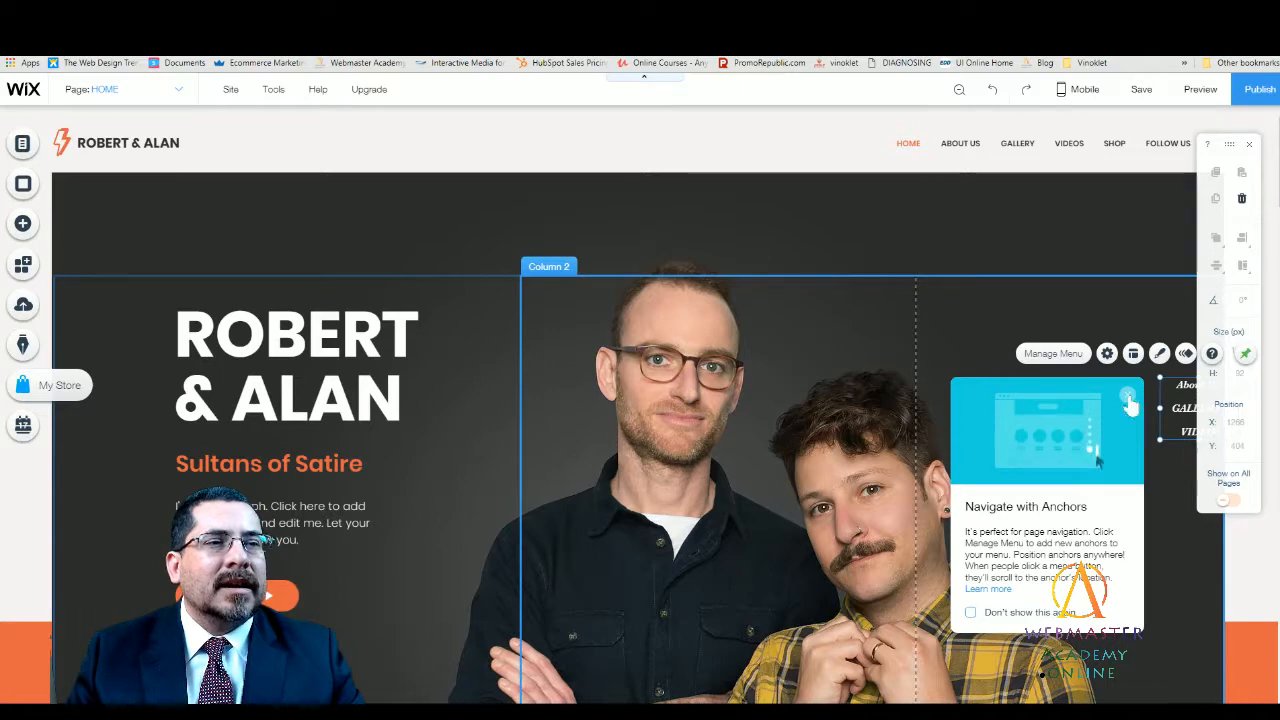
- Examine the anchor menu's Pin to Screen position and offset settings, and close them
left_click(1245, 353)
left_click(1125, 181)
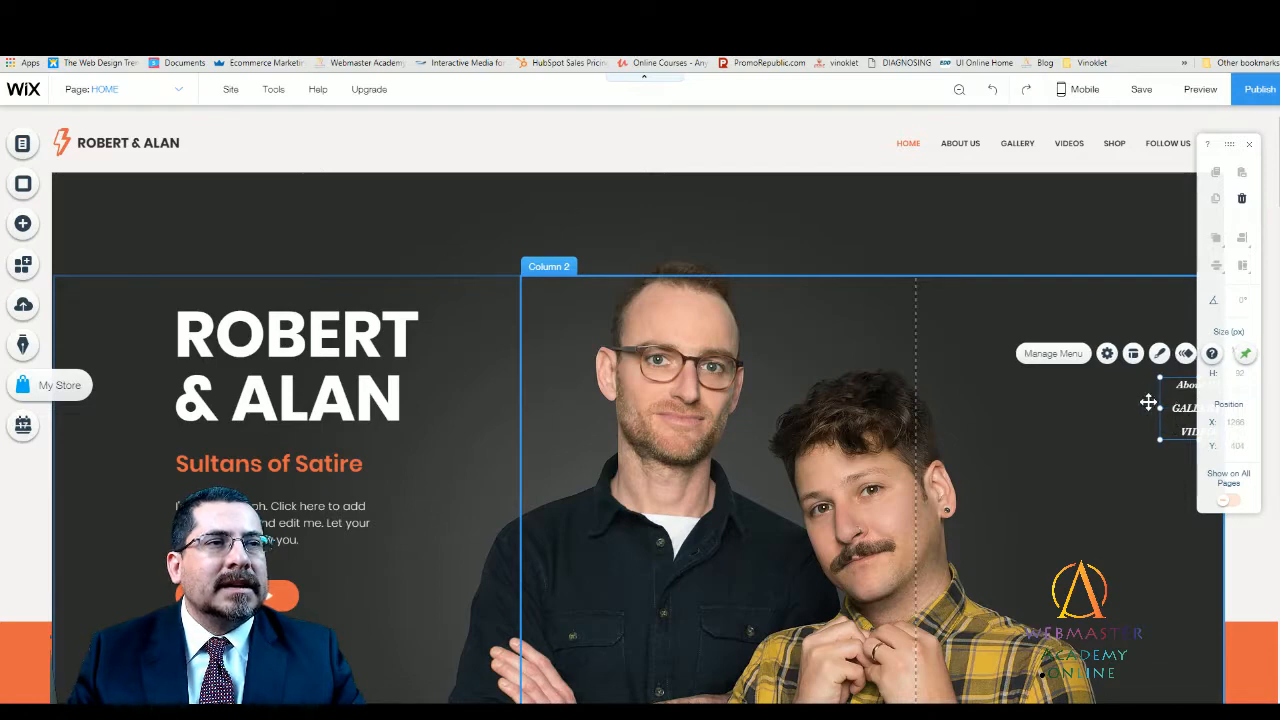
left_click(925, 397)
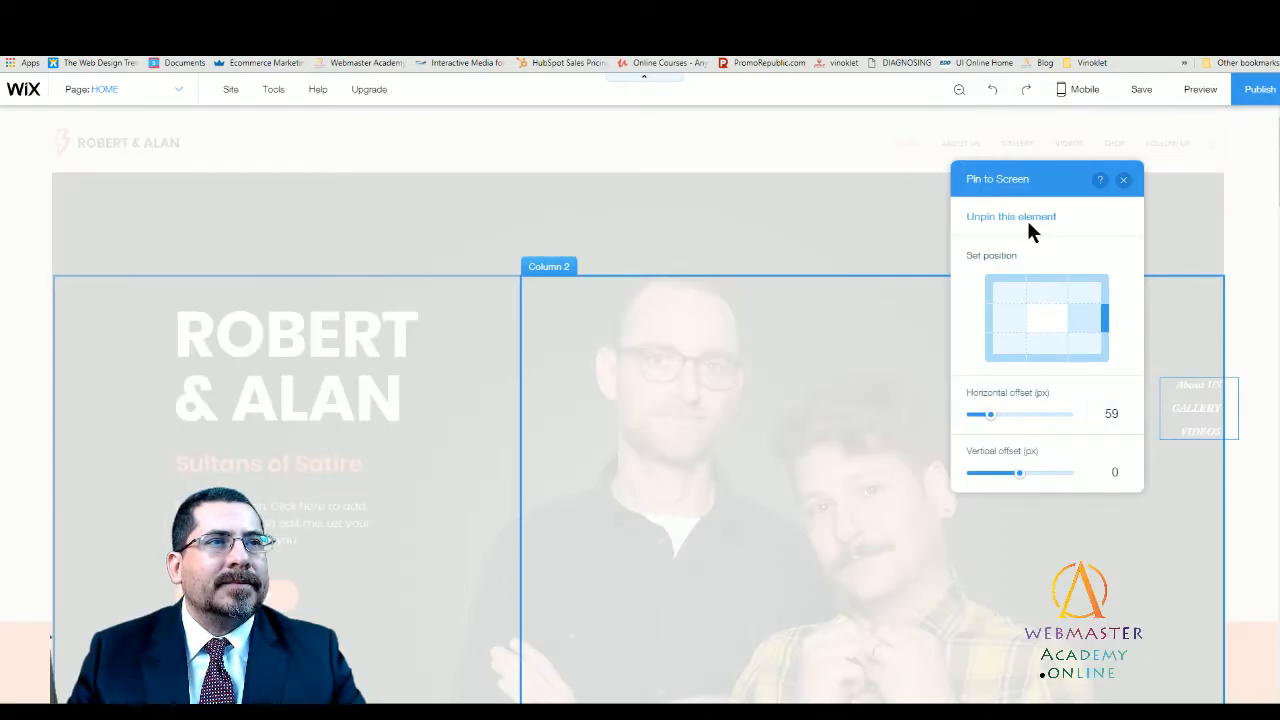
left_click(1123, 180)
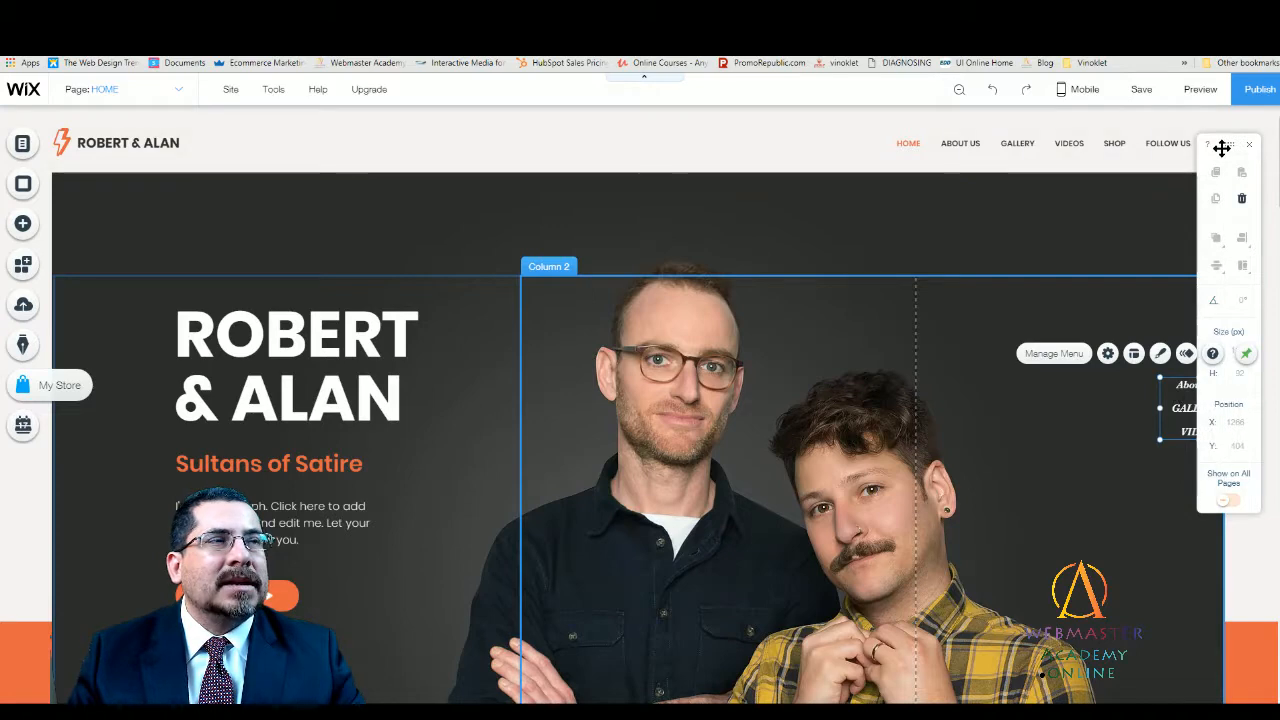
- Move the floating editing toolbar clear of the anchor menu, and review the menu's pinning settings again
left_click_drag(1229, 143, 873, 171)
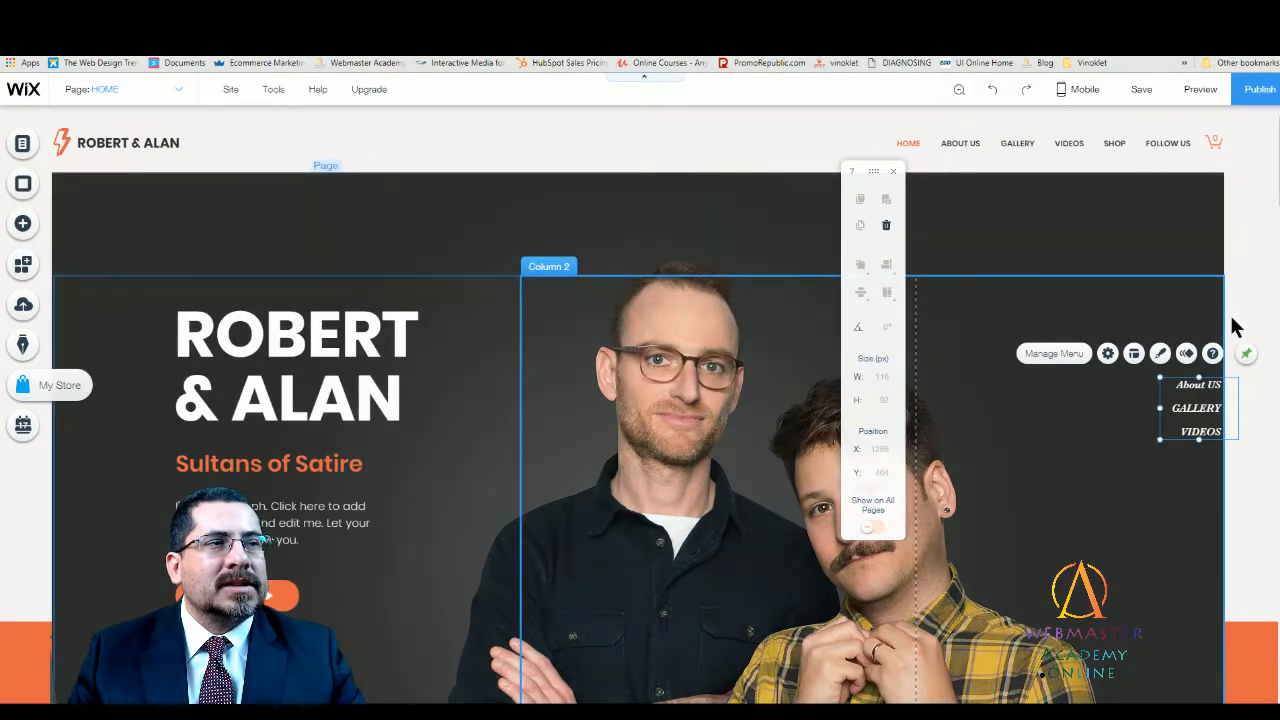
left_click(1206, 388)
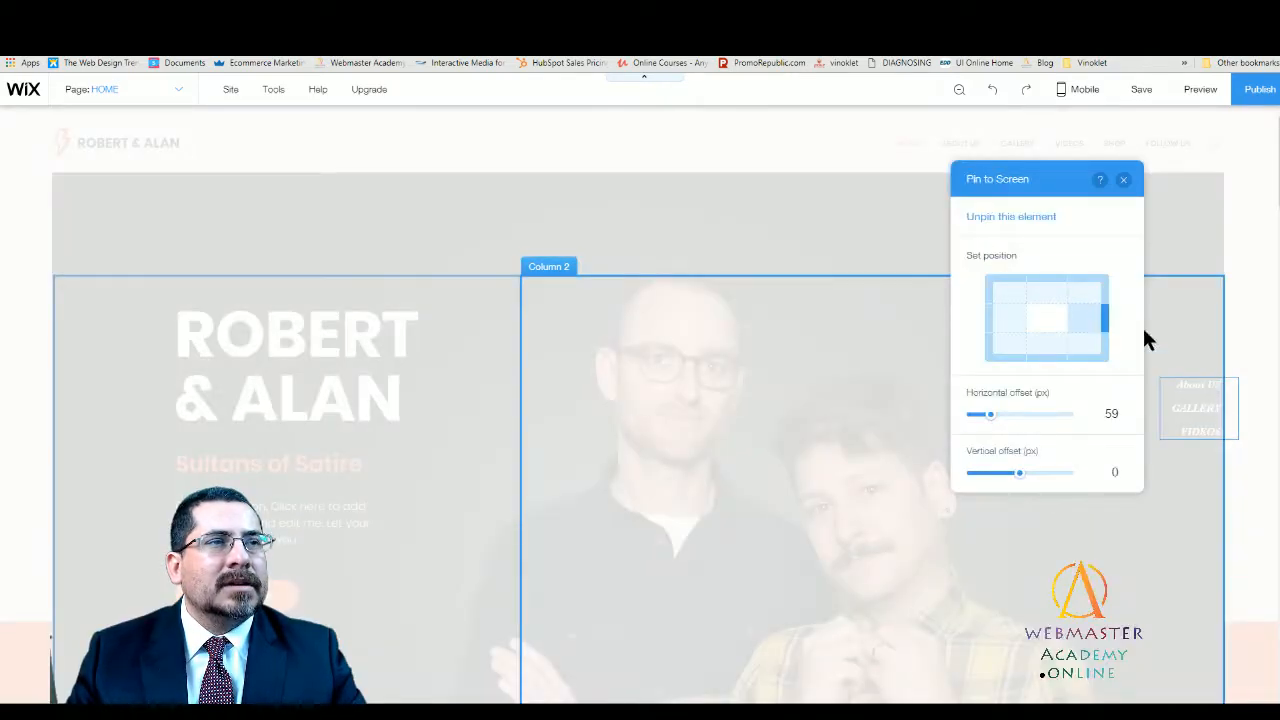
left_click(1123, 180)
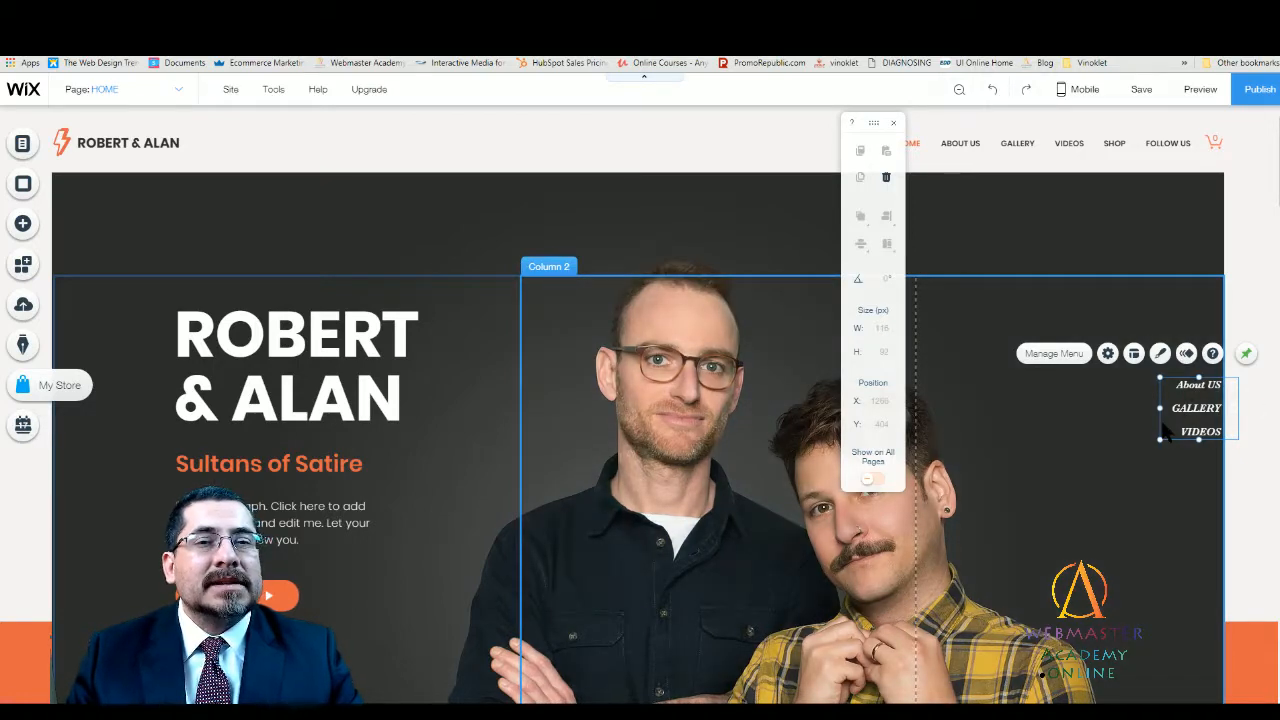
- Try to reposition the pinned anchor menu on the hero section, and close its pinning settings
left_click_drag(1165, 425, 1166, 575)
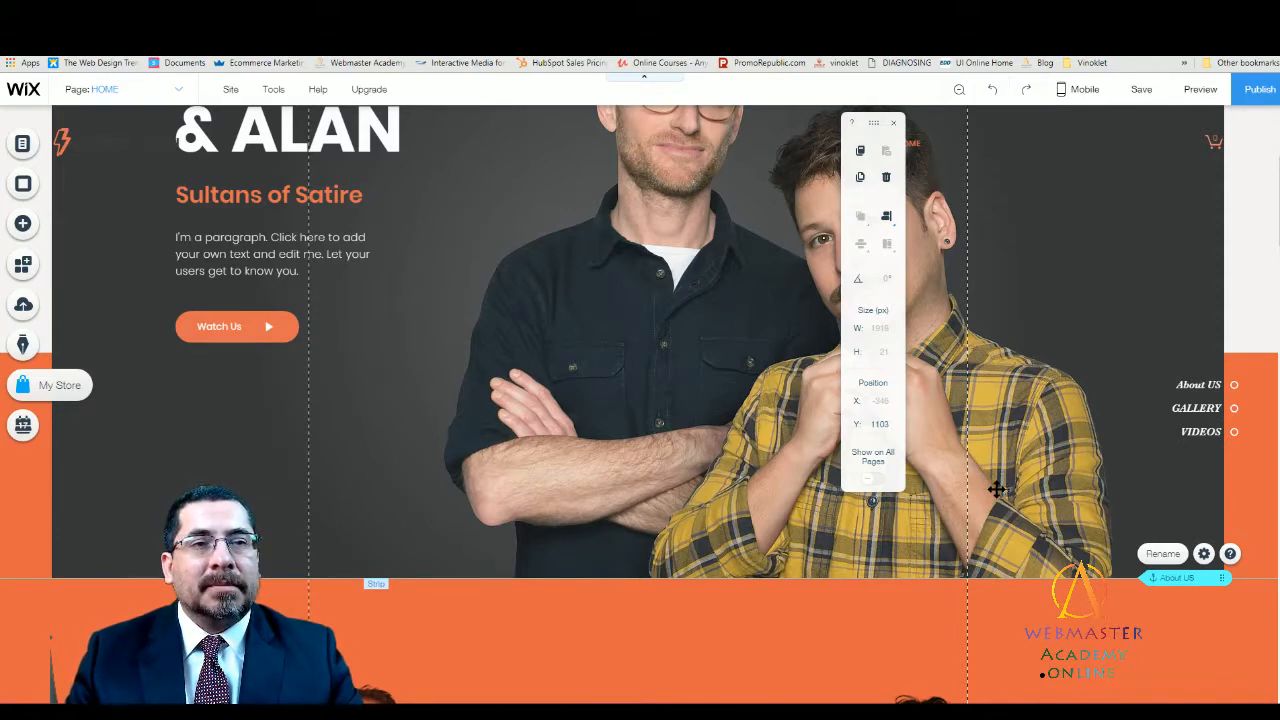
scroll(1037, 449, "up", 5)
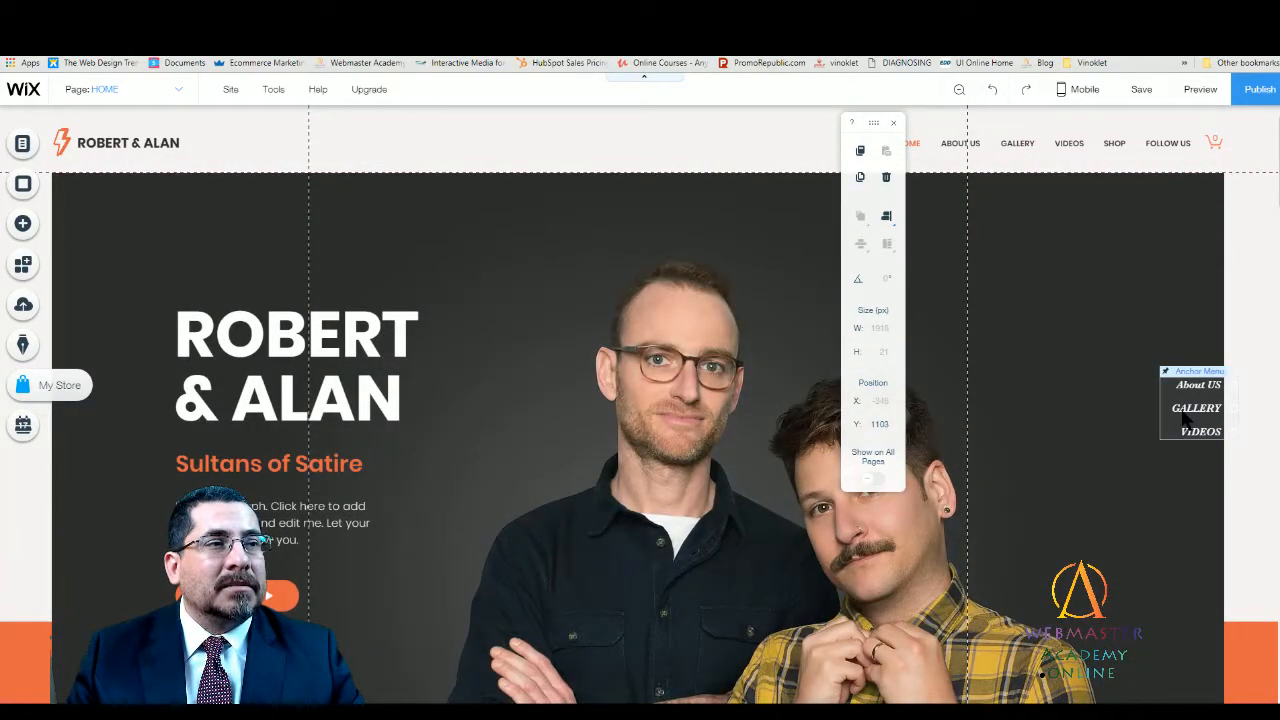
left_click_drag(1183, 412, 1100, 432)
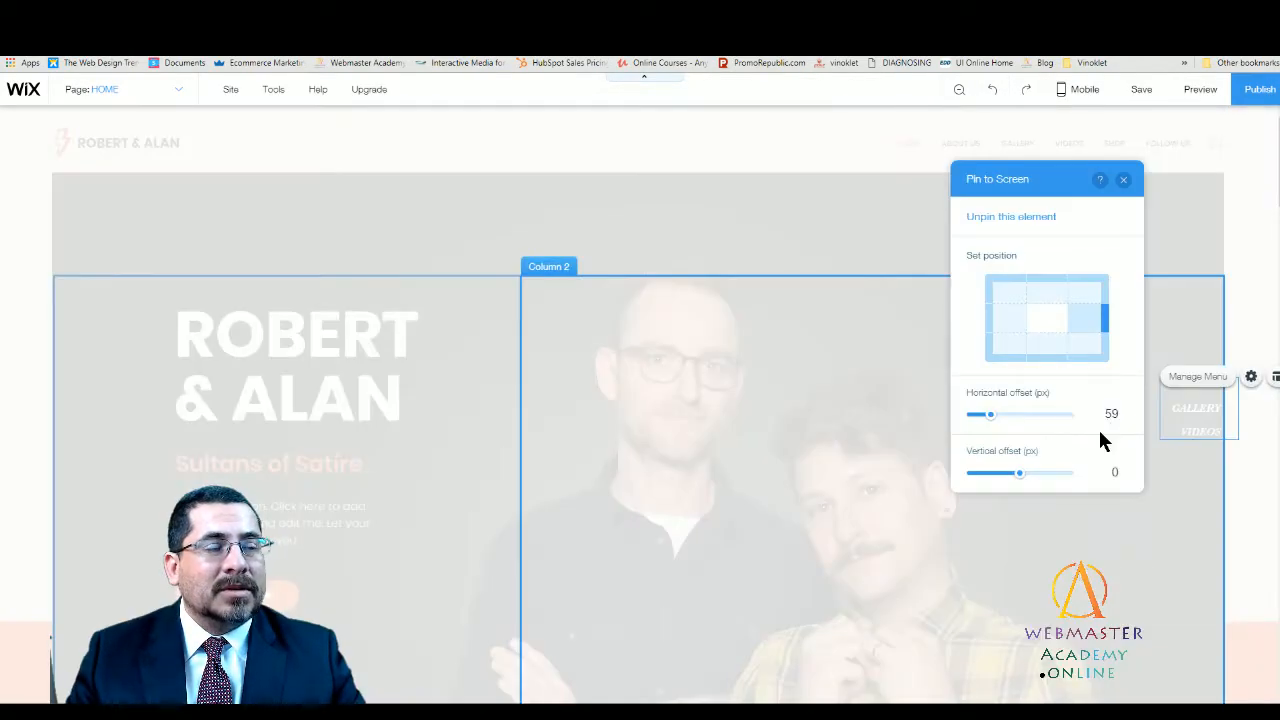
left_click(1123, 179)
- Rename the "About US" anchor above the "This is Us!" section to "ABOUT US" and close its settings
scroll(1100, 539, "down", 2)
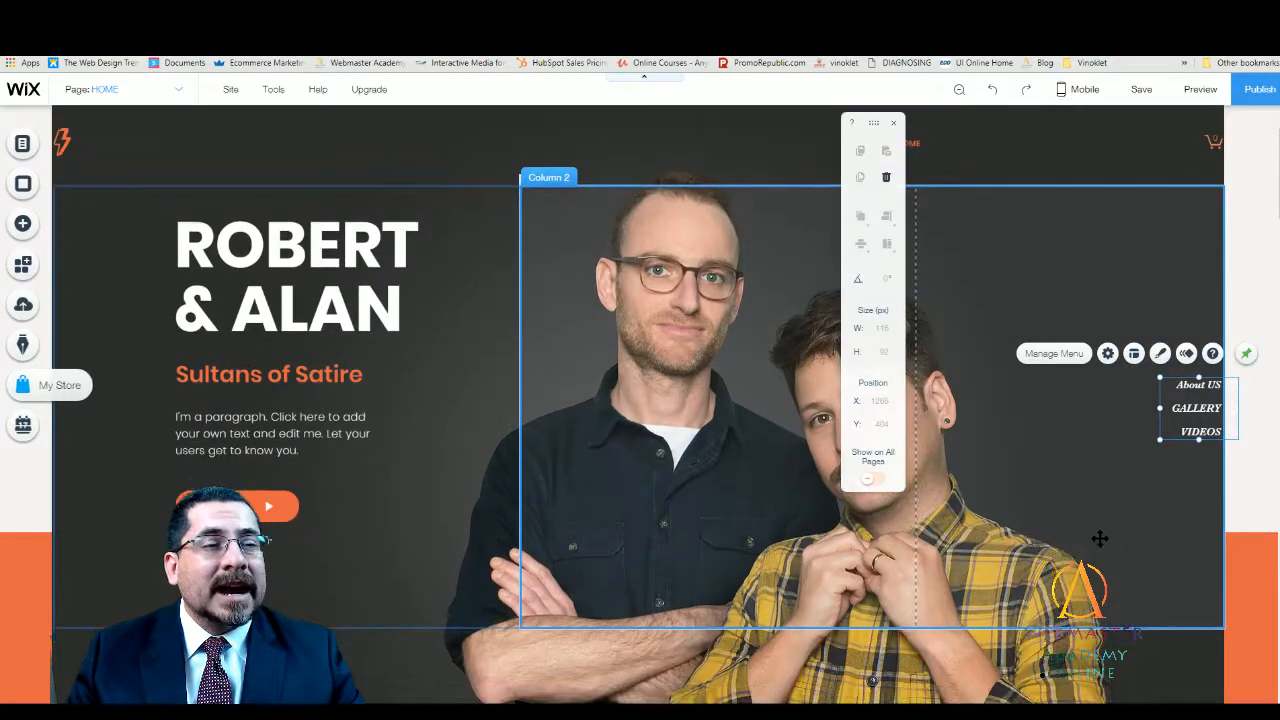
scroll(1100, 539, "down", 2)
scroll(1122, 519, "up", 1)
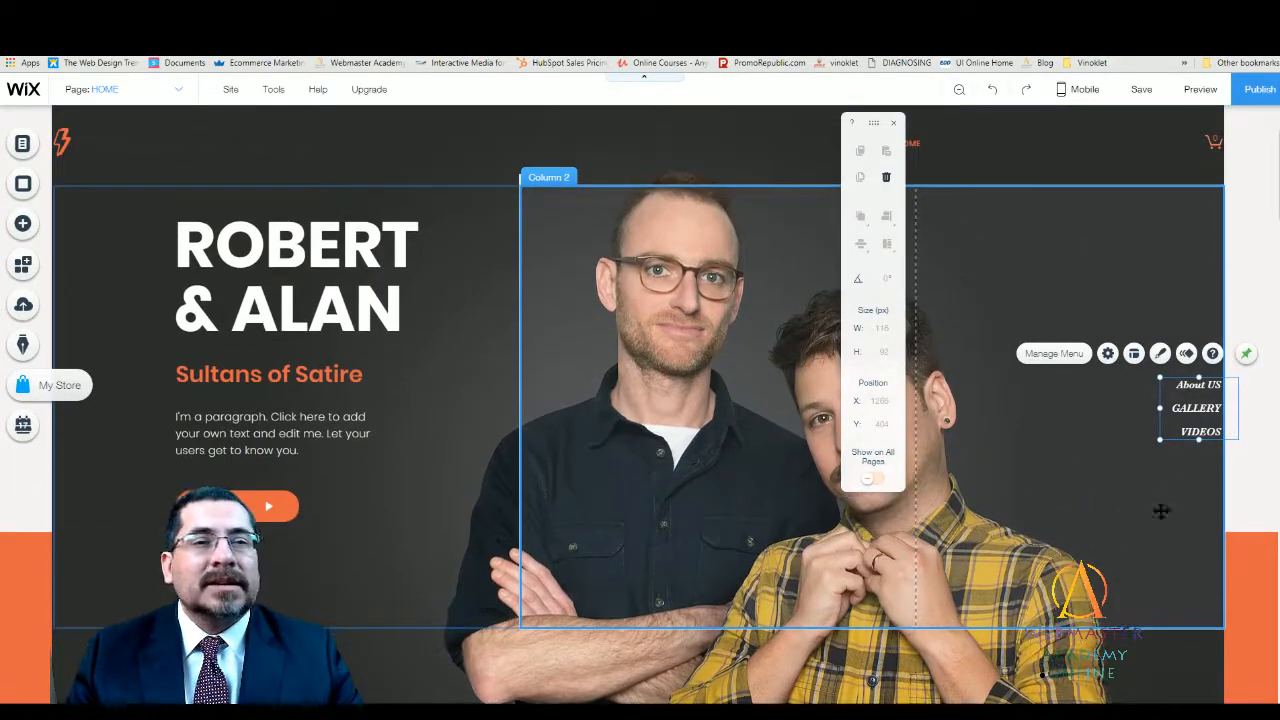
scroll(1140, 510, "down", 3)
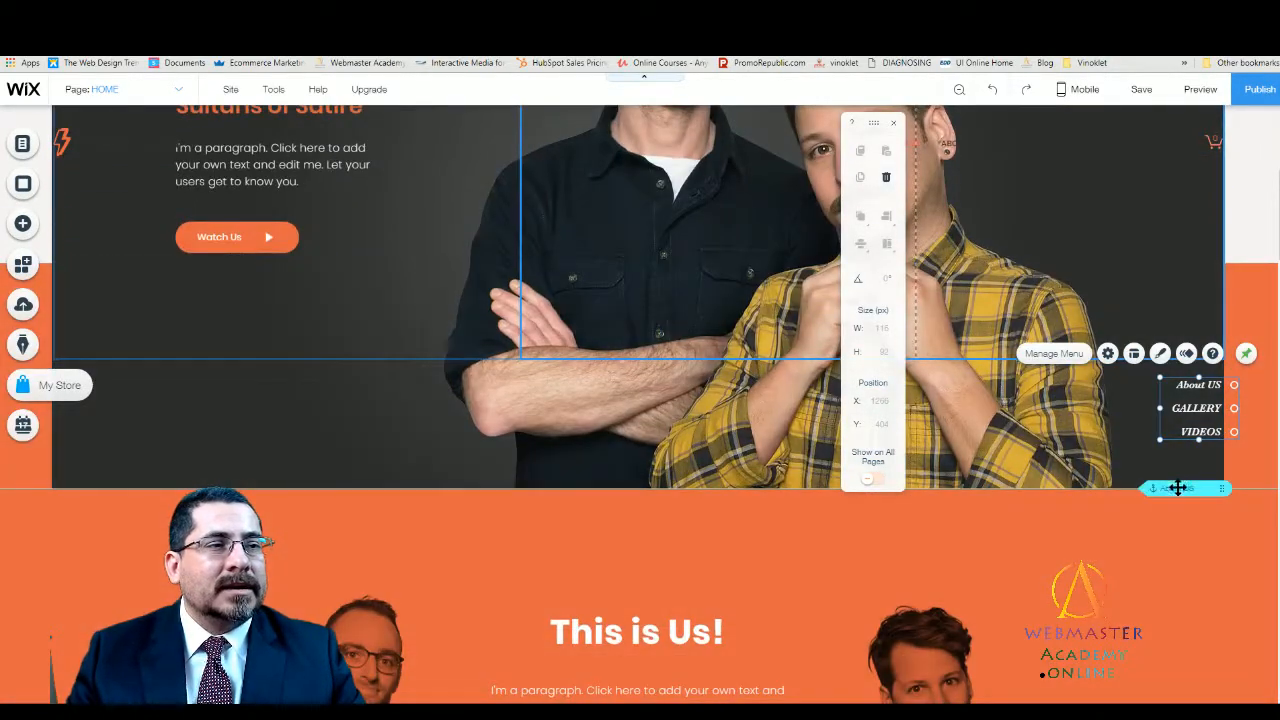
left_click(1175, 486)
left_click(1164, 466)
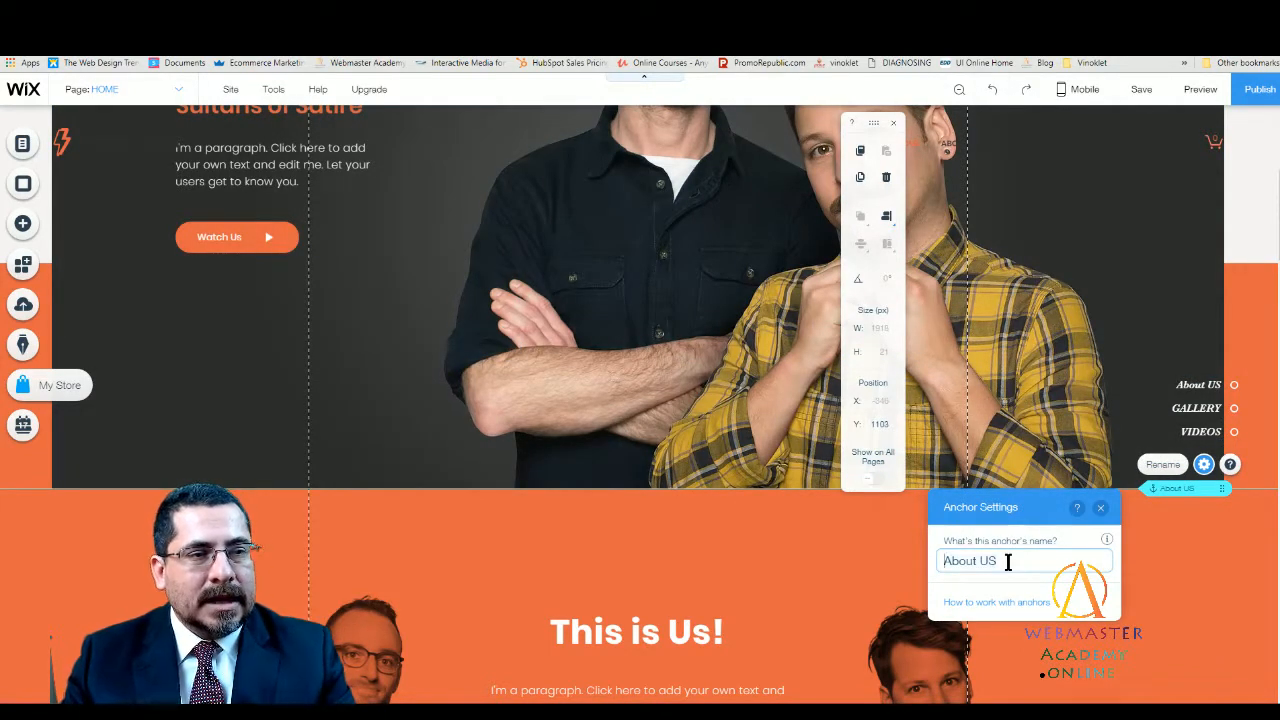
key("BackSpace")
key("BackSpace")
key("BackSpace")
key("BackSpace")
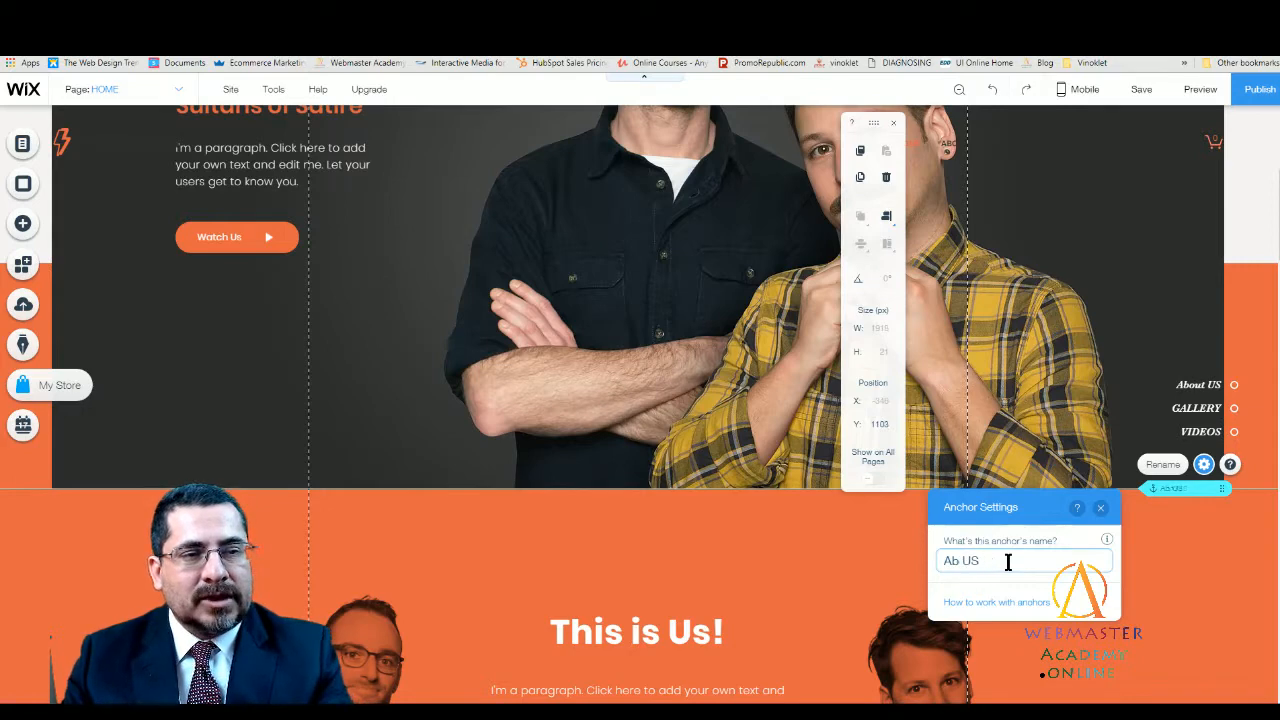
type("NBOUT")
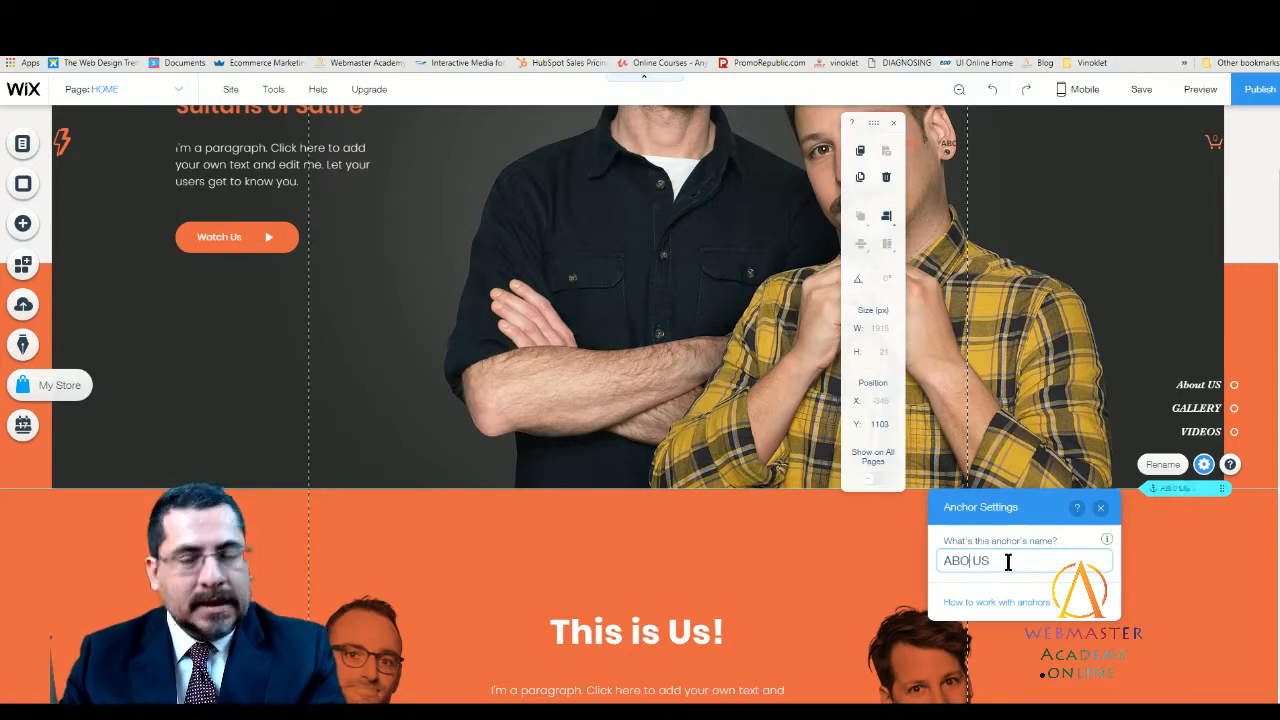
left_click(1100, 507)
- Customize the pinned anchor menu's design by setting its regular text font size to 41
scroll(1066, 497, "up", 3)
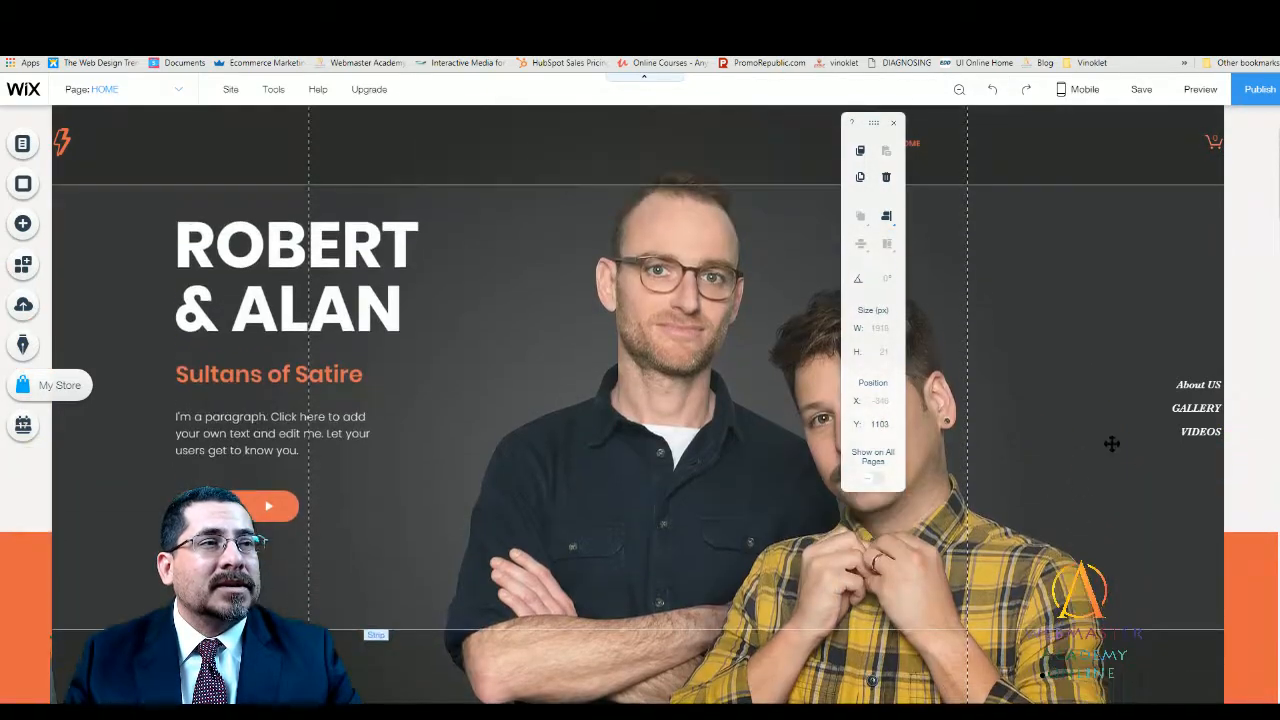
left_click(1197, 408)
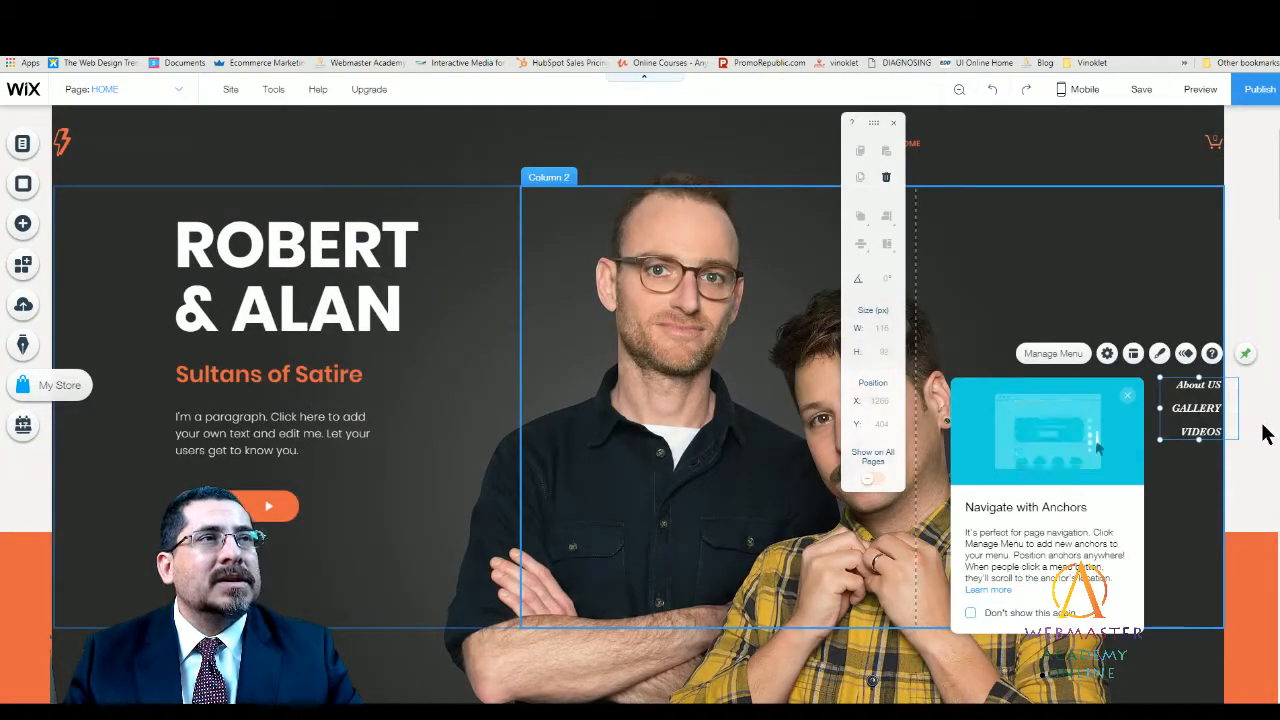
left_click(1252, 430)
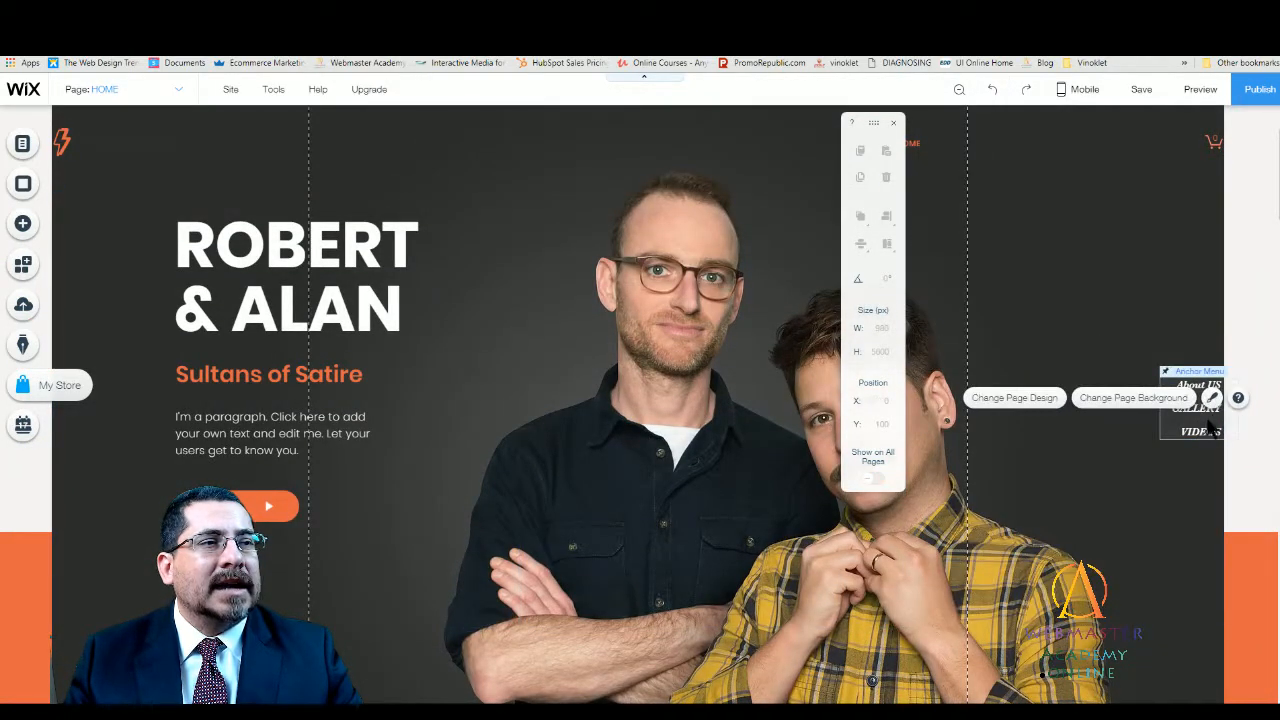
left_click(1200, 425)
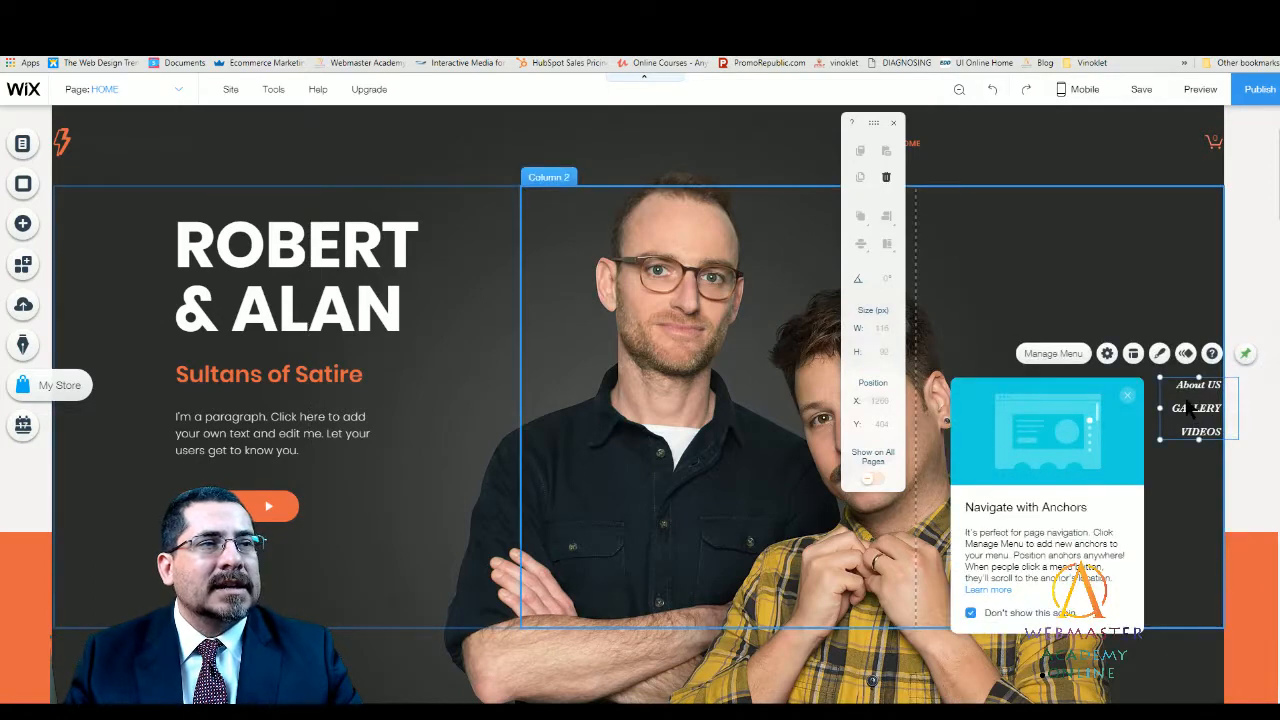
left_click(1158, 356)
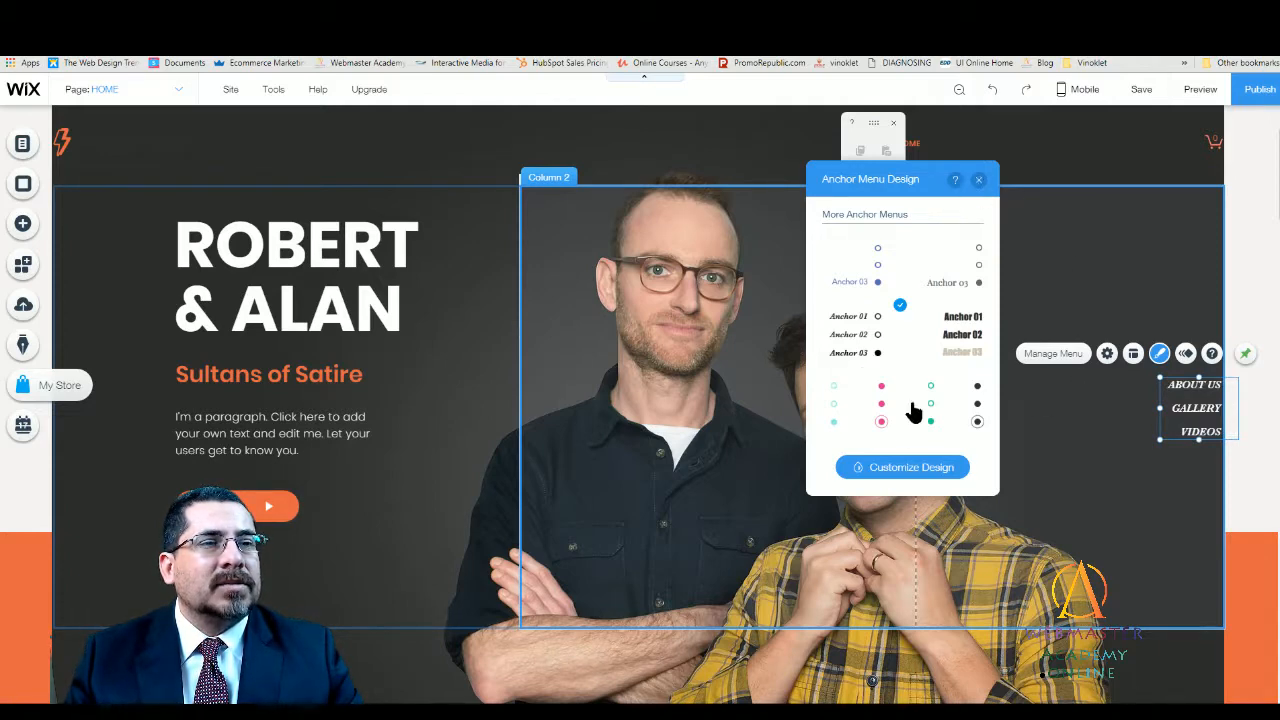
left_click(902, 467)
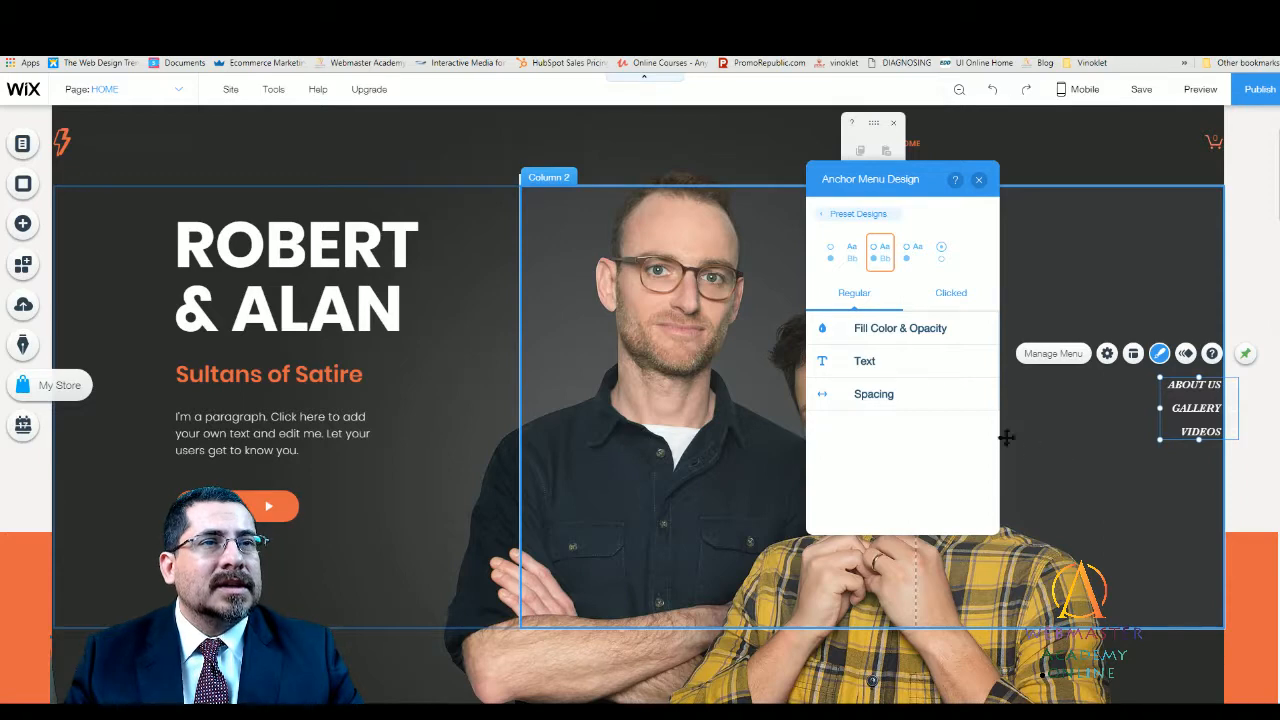
left_click(886, 334)
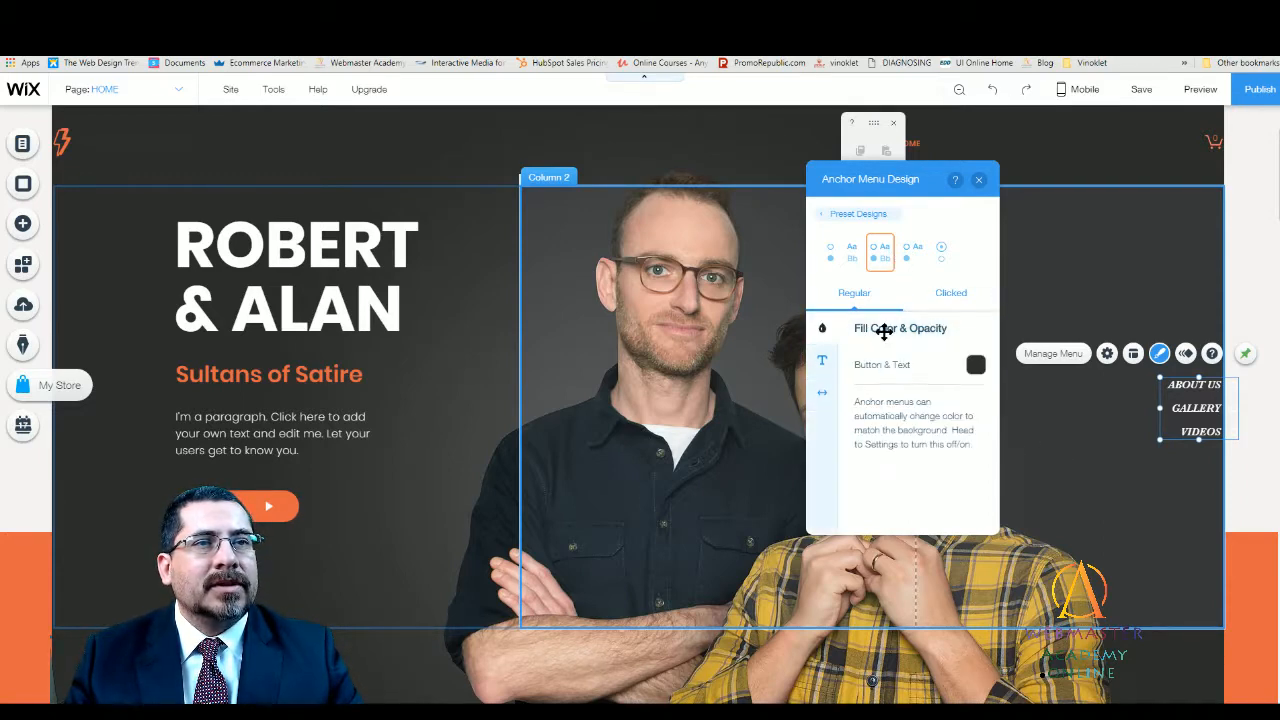
left_click(822, 361)
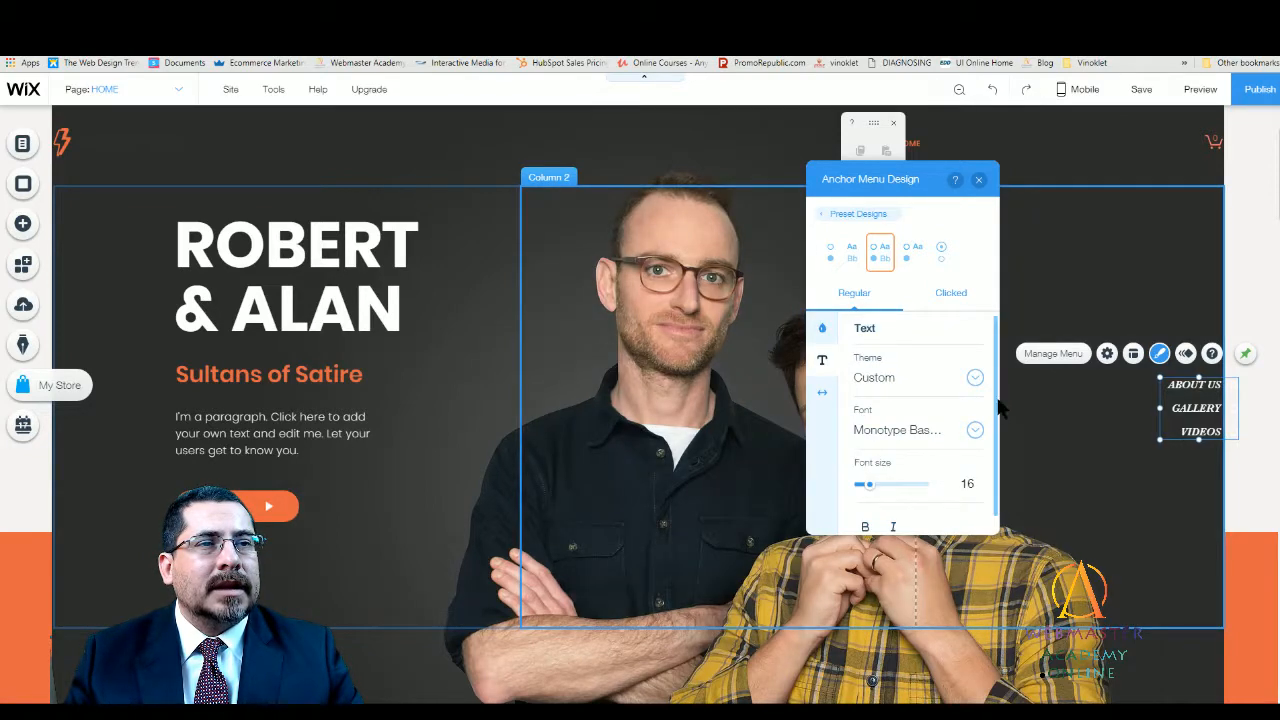
scroll(997, 408, "down", 1)
left_click_drag(994, 455, 991, 396)
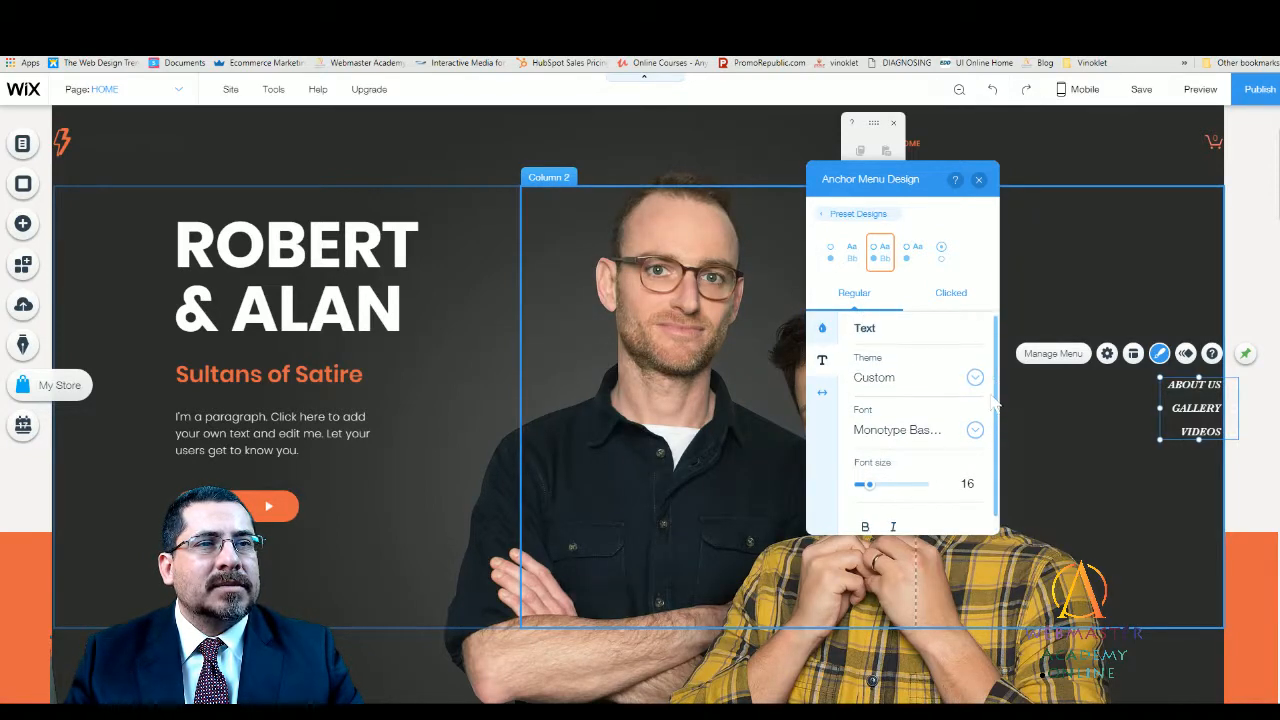
mouse_move(869, 485)
left_mouse_down()
mouse_move(899, 492)
mouse_move(885, 490)
left_mouse_up()
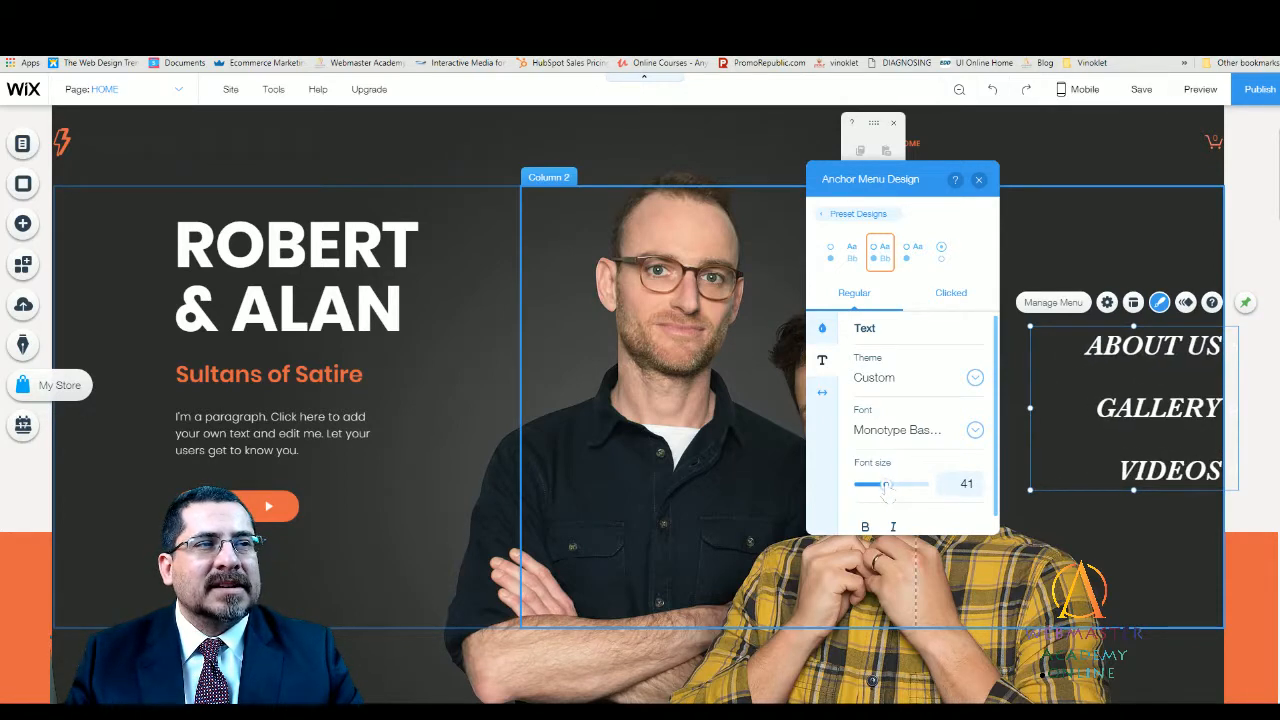
- Recolor the anchor menu's buttons and text to pale yellow from the site colors, and close its design settings
left_click(825, 333)
left_click(977, 366)
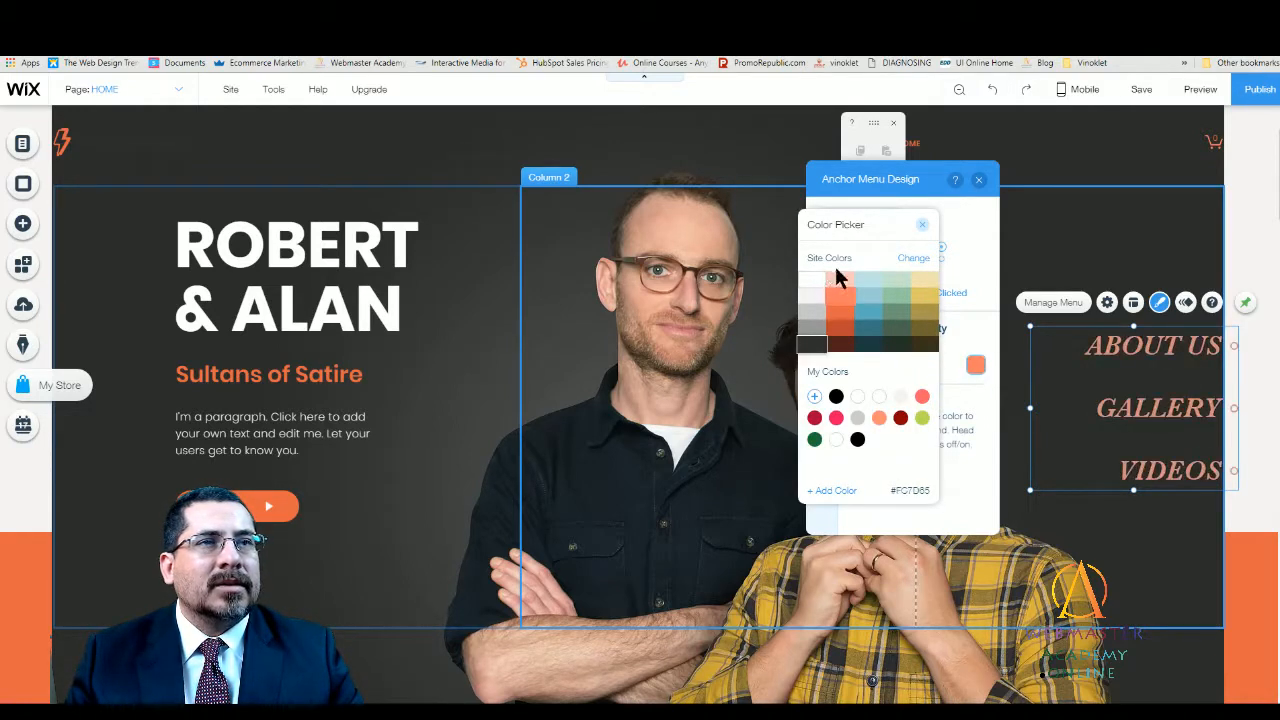
left_click(814, 285)
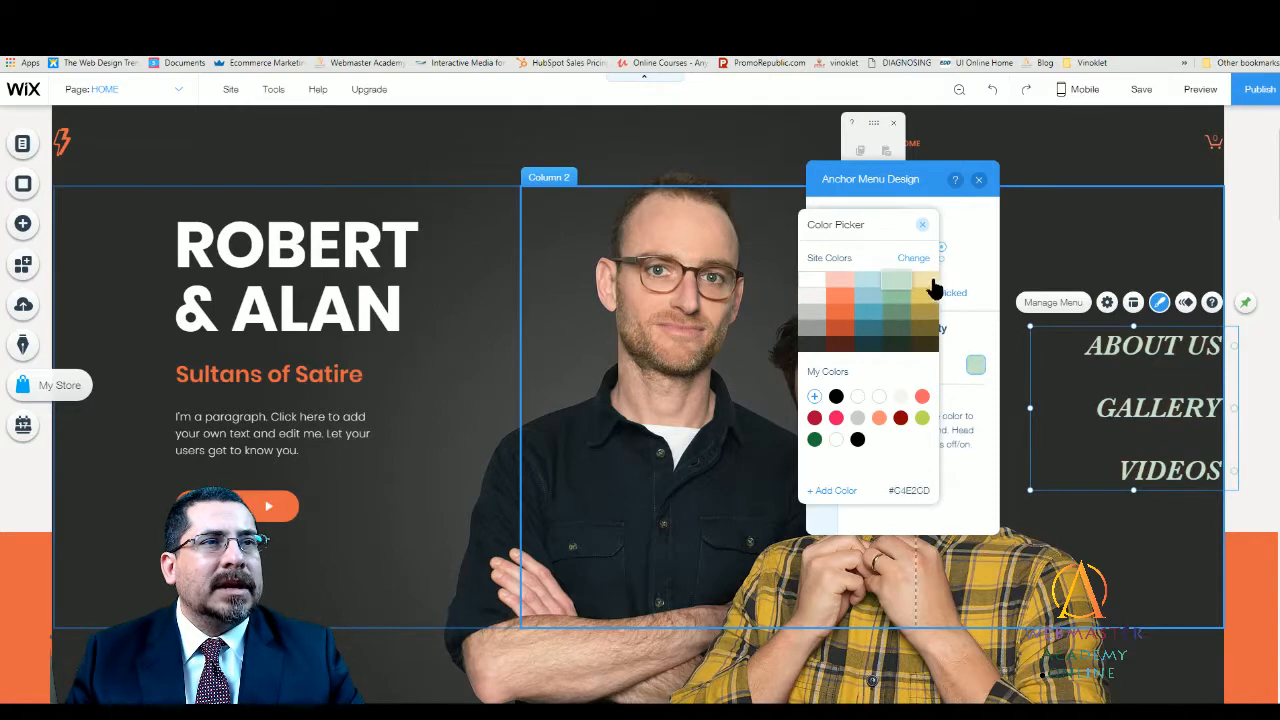
left_click(945, 212)
left_click(979, 179)
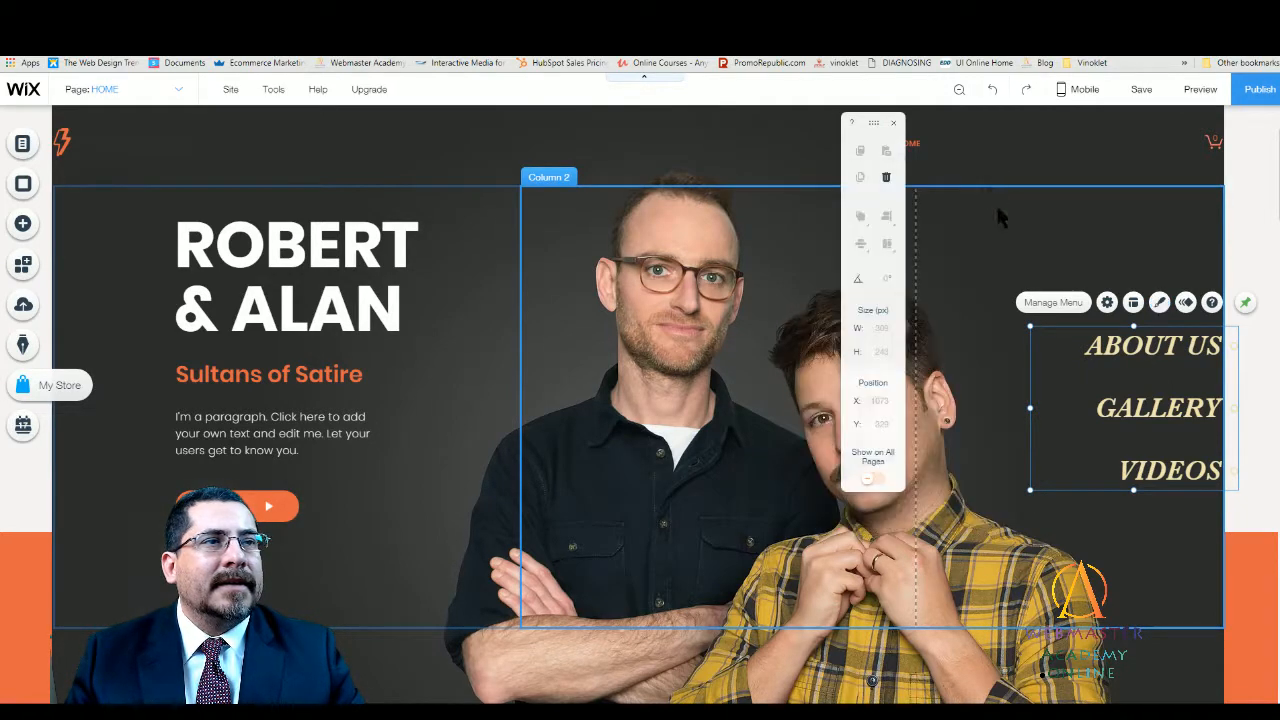
- Preview the site, jump to ABOUT US with the anchor menu, examine the menu across the page sections, and return to the editor
left_click(1205, 91)
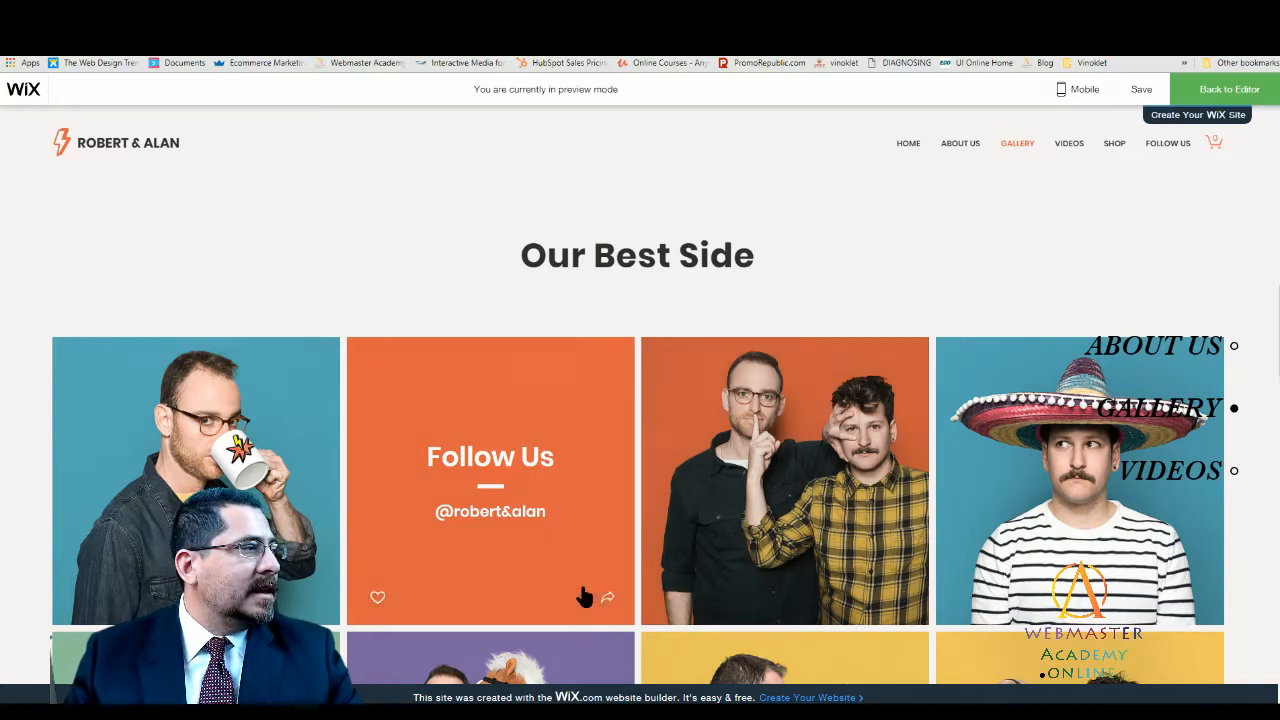
left_click(1128, 356)
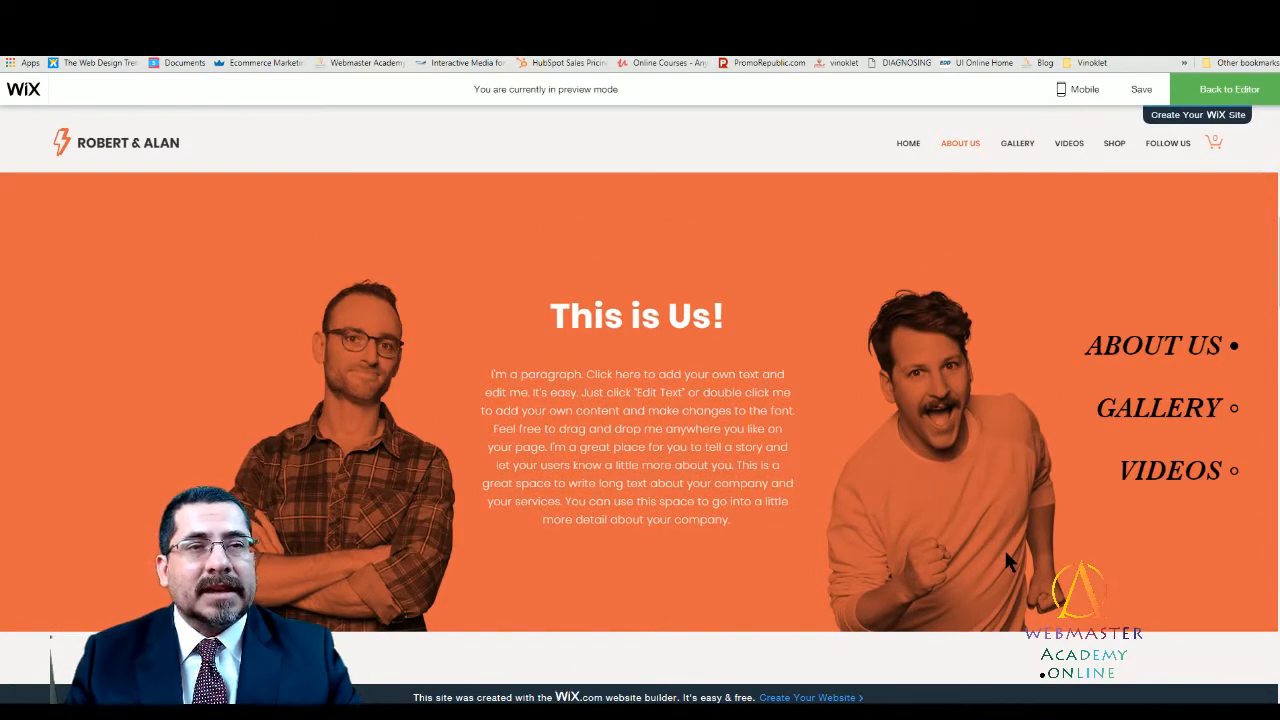
scroll(860, 457, "up", 3)
scroll(842, 444, "down", 3)
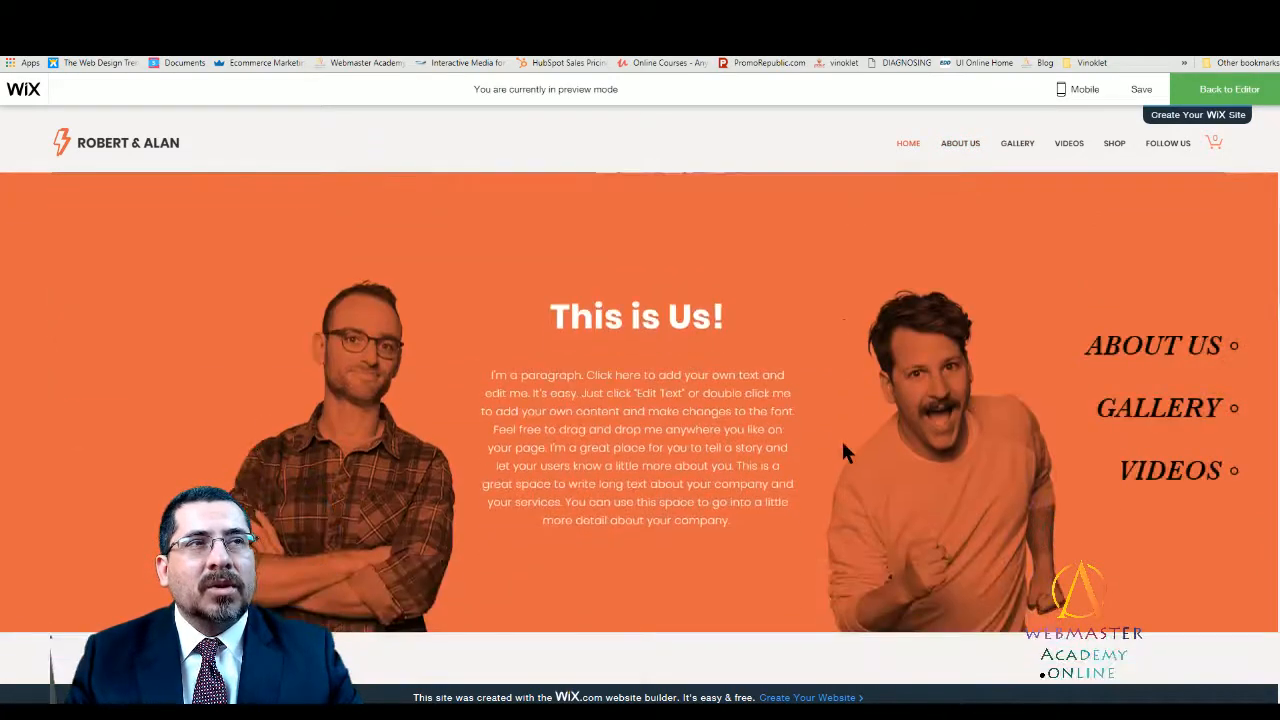
scroll(843, 450, "down", 2)
scroll(843, 450, "up", 2)
scroll(843, 450, "down", 4)
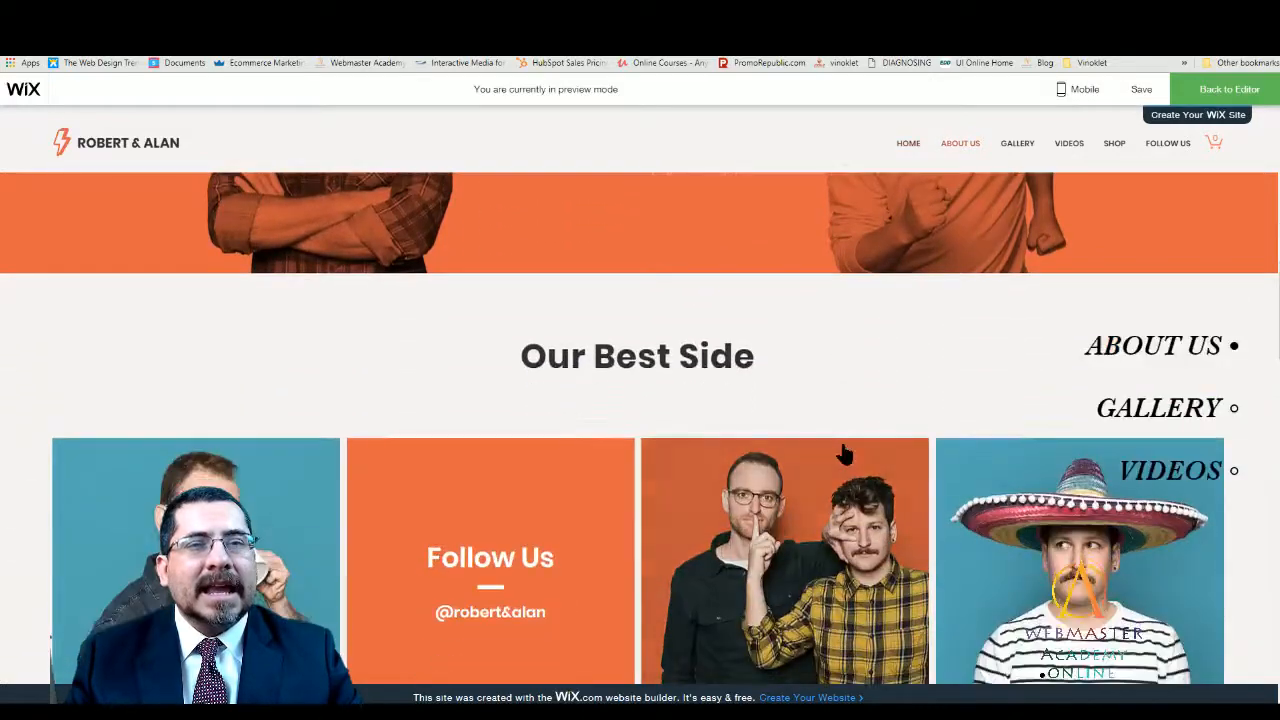
scroll(843, 455, "down", 4)
scroll(846, 462, "up", 1)
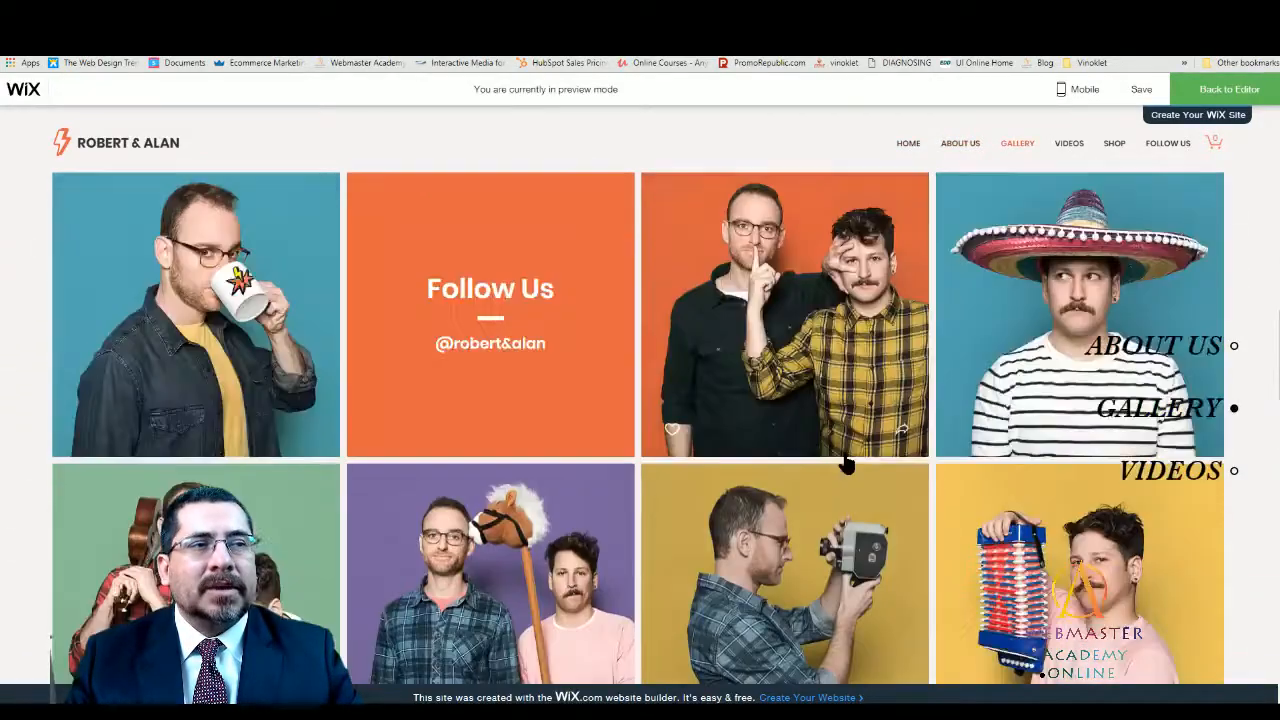
scroll(846, 464, "up", 10)
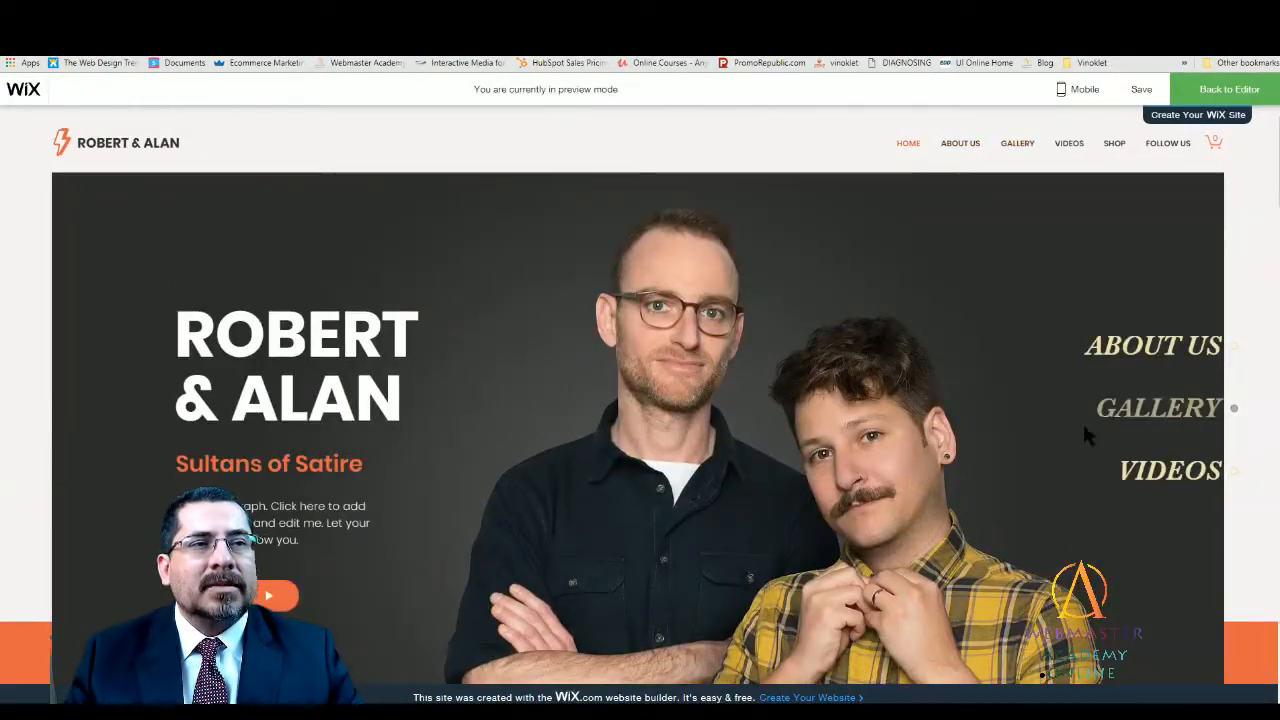
left_click(1210, 100)
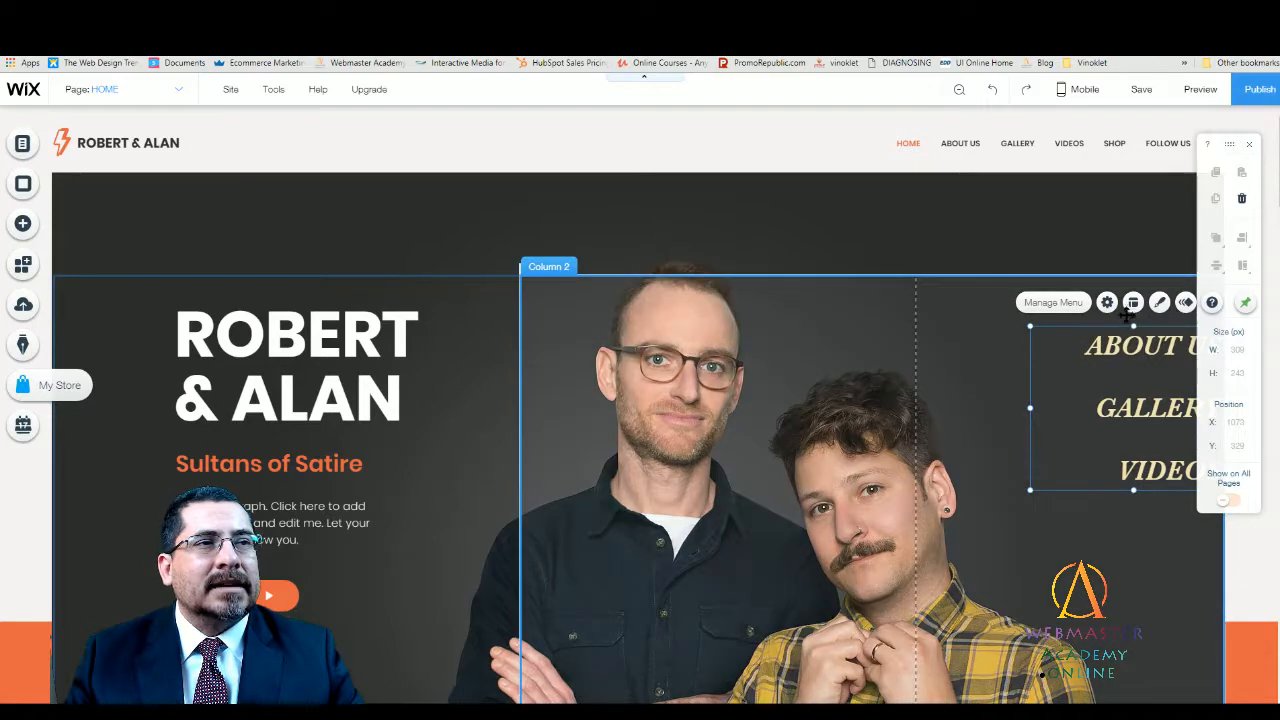
- Review the anchor menu's Pin to Screen settings, and close the floating editing toolbar
left_click_drag(1143, 349, 1134, 341)
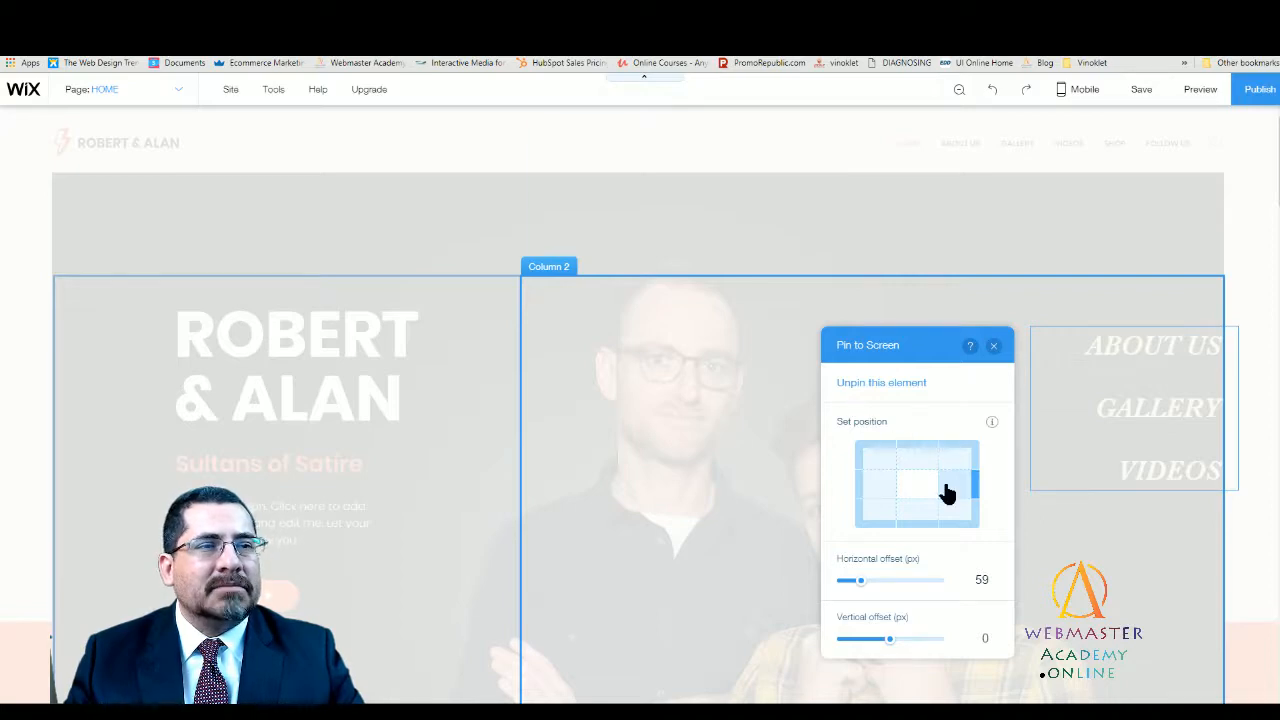
left_click(995, 346)
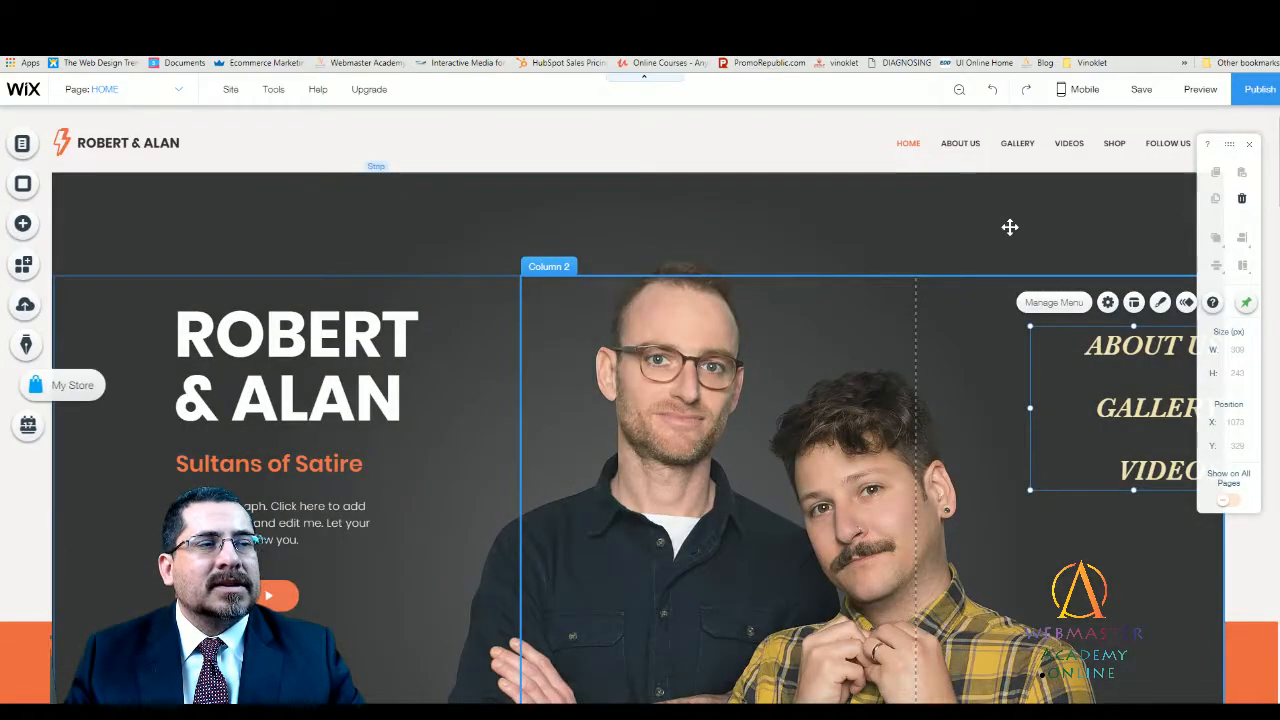
left_click(689, 529)
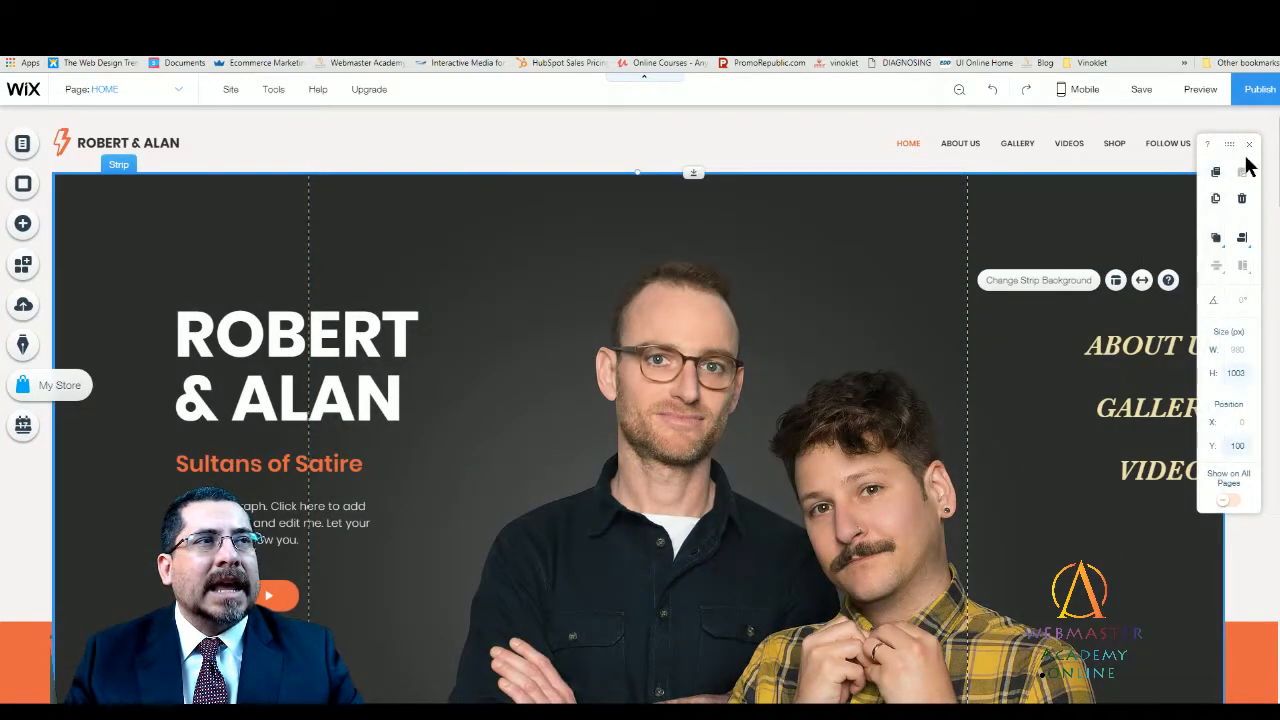
left_click(1251, 142)
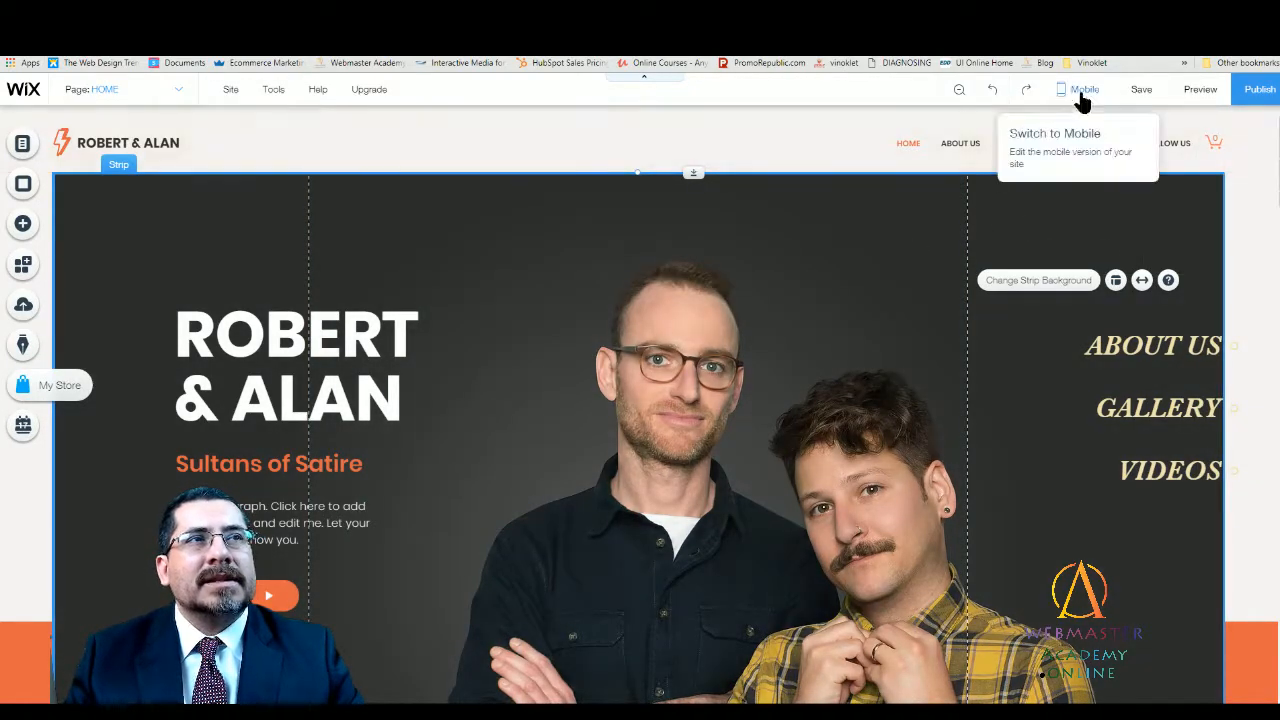
- Switch to the mobile editor, and move the ABOUT US anchor up to the top edge of the orange strip
mouse_move(1080, 95)
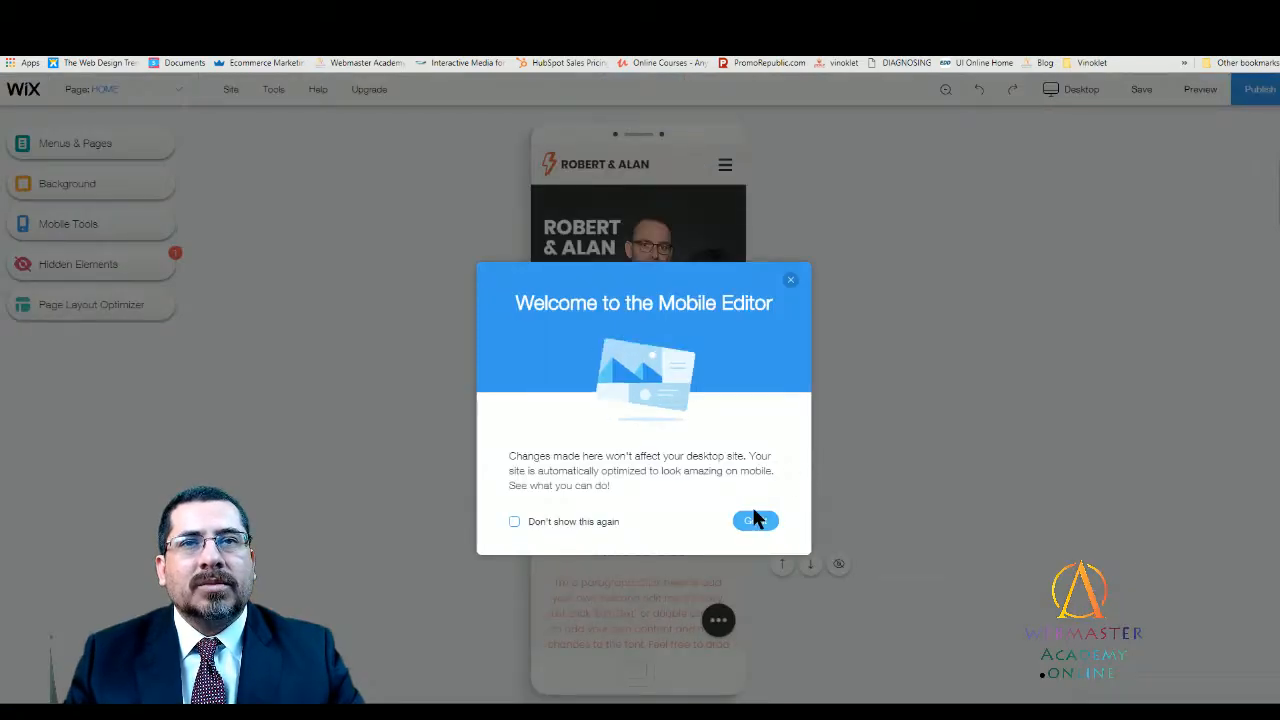
left_click(755, 519)
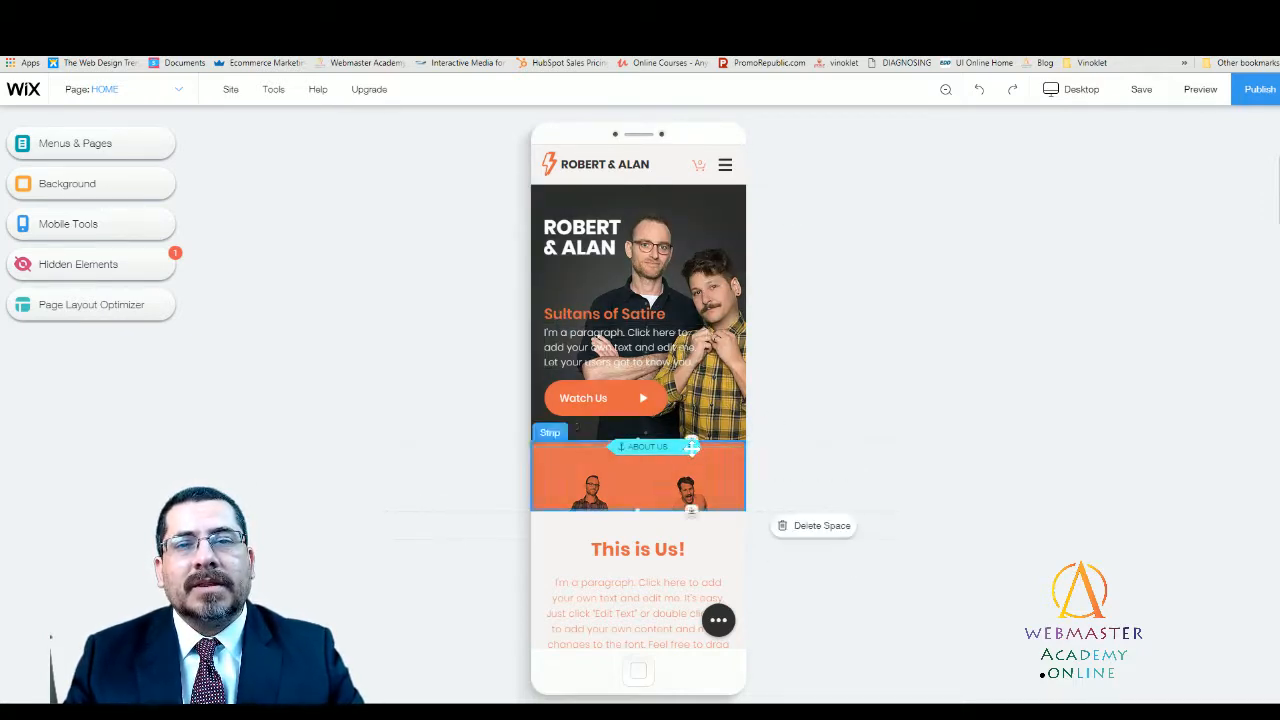
mouse_move(692, 447)
left_mouse_down()
mouse_move(687, 459)
mouse_move(688, 437)
mouse_move(687, 484)
mouse_move(700, 424)
mouse_move(698, 440)
left_mouse_up()
left_click(684, 446)
left_click(732, 462)
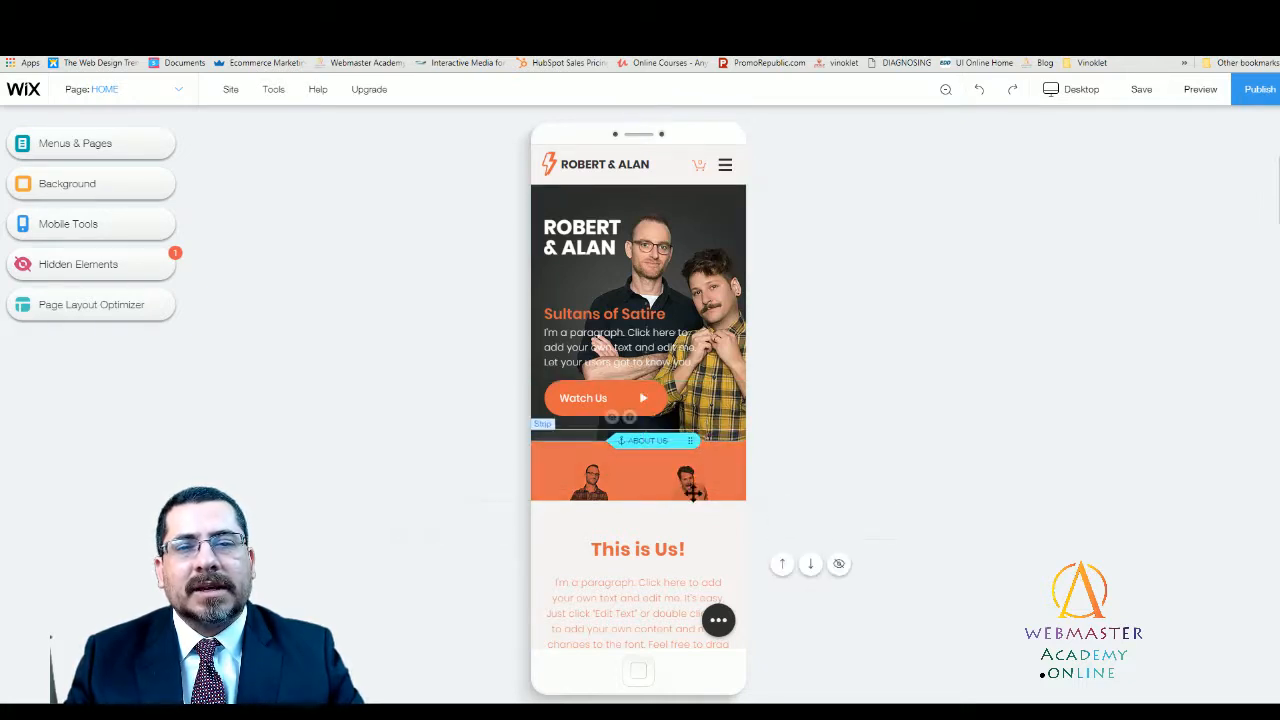
scroll(732, 462, "down", 2)
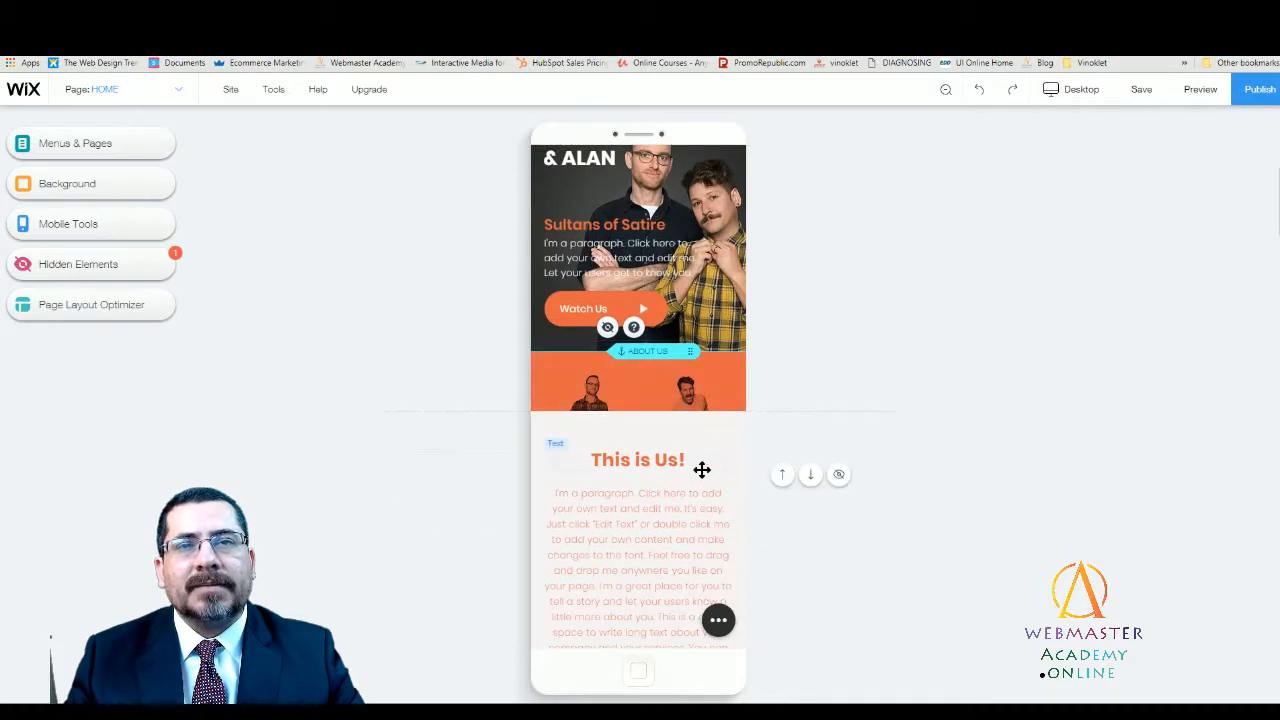
scroll(698, 492, "down", 2)
scroll(700, 496, "up", 2)
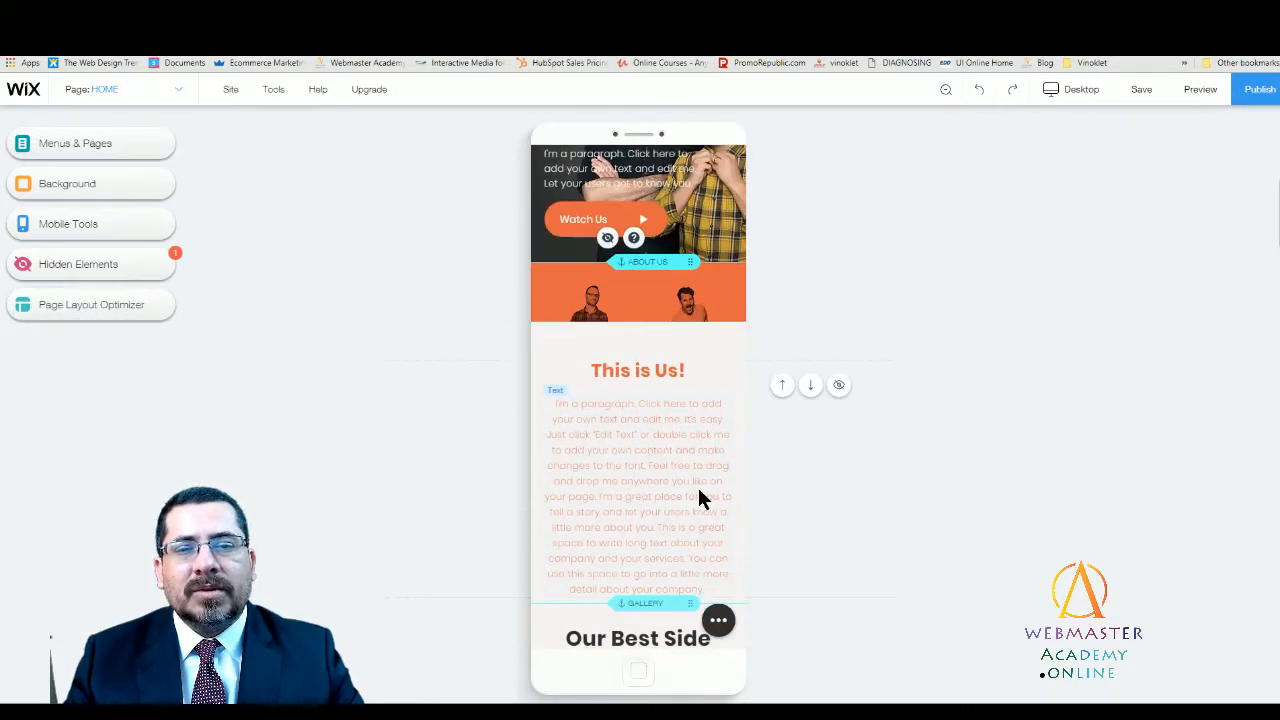
scroll(697, 484, "up", 3)
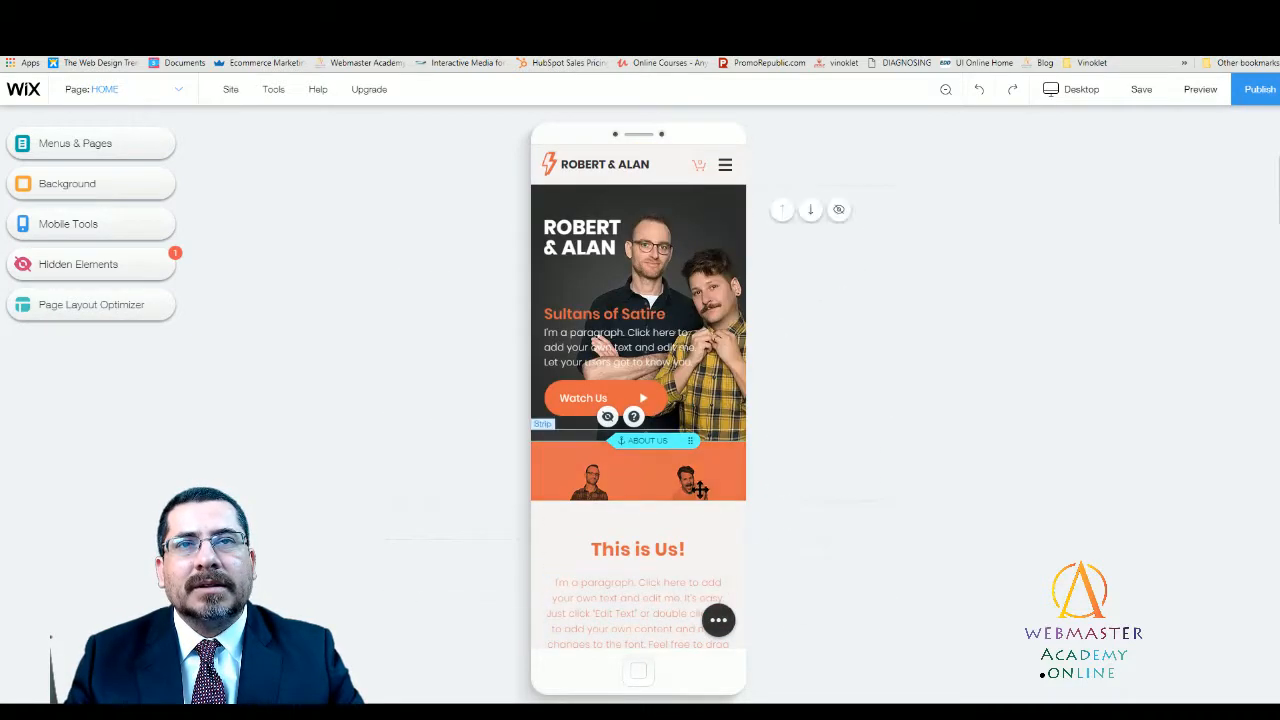
- Try the Page Layout Optimizer on the mobile homepage, review the rearranged sections, and undo the optimization
left_click(62, 312)
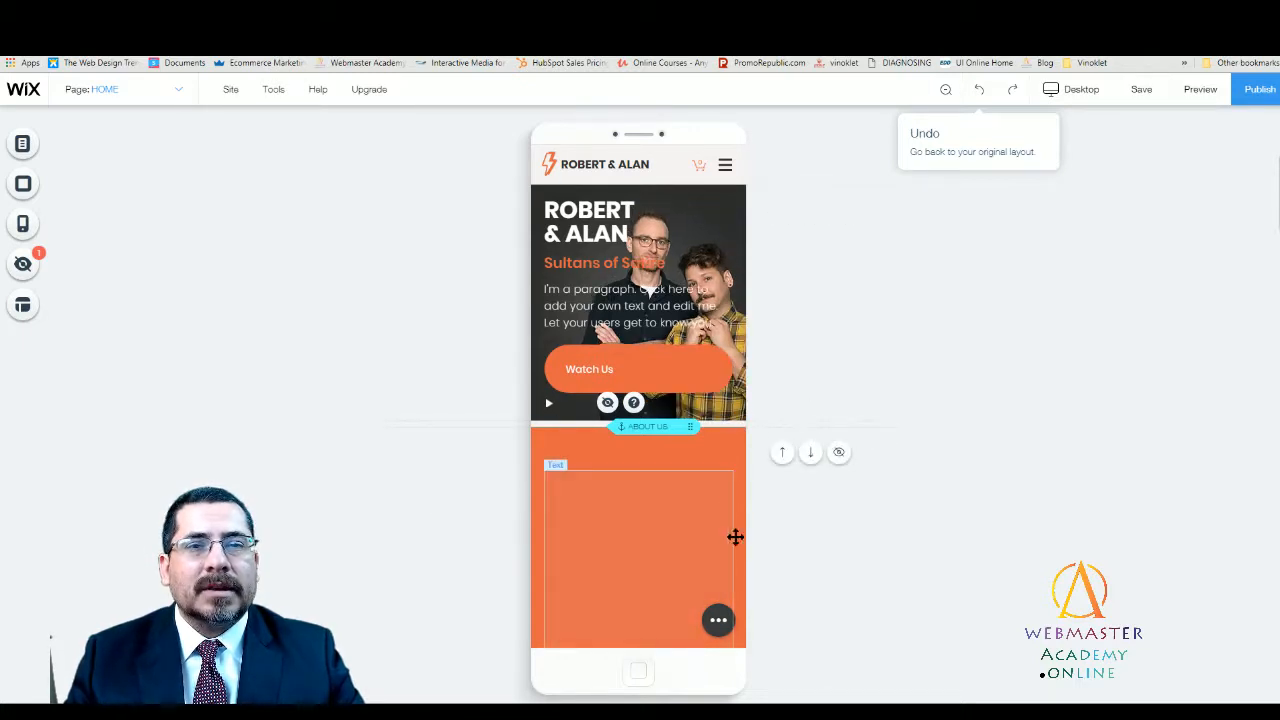
scroll(710, 540, "down", 2)
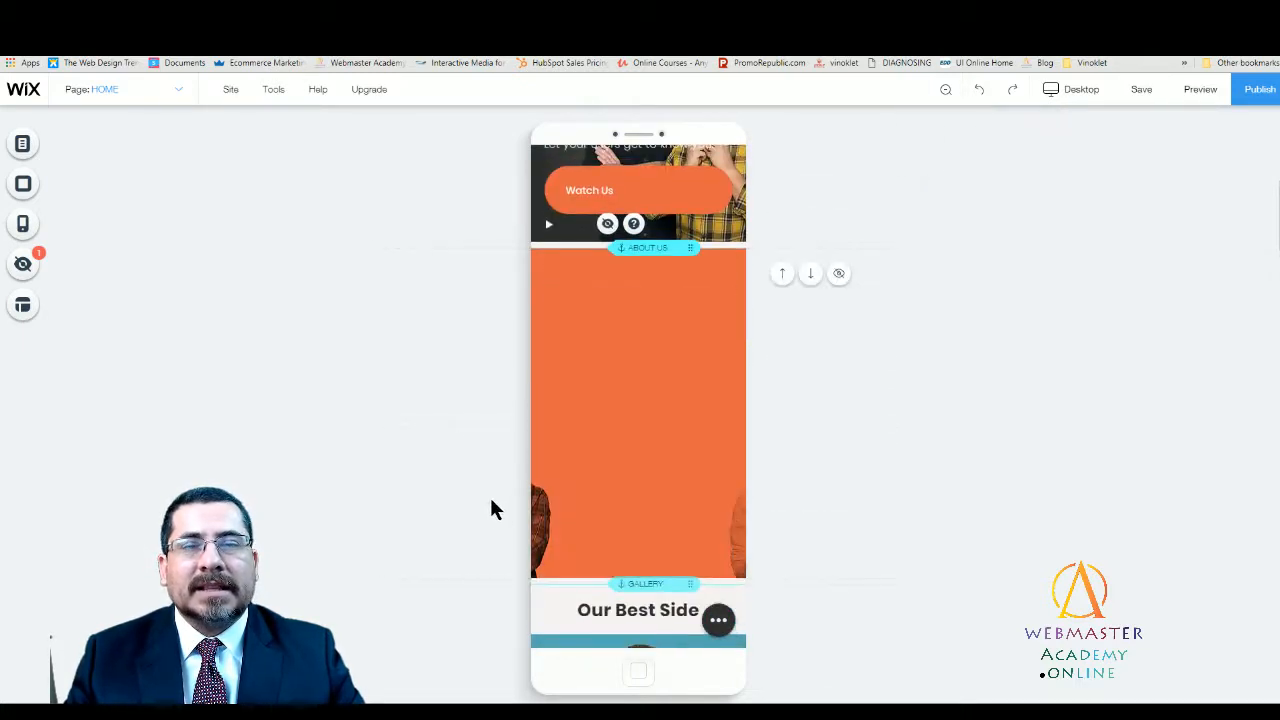
scroll(452, 415, "up", 2)
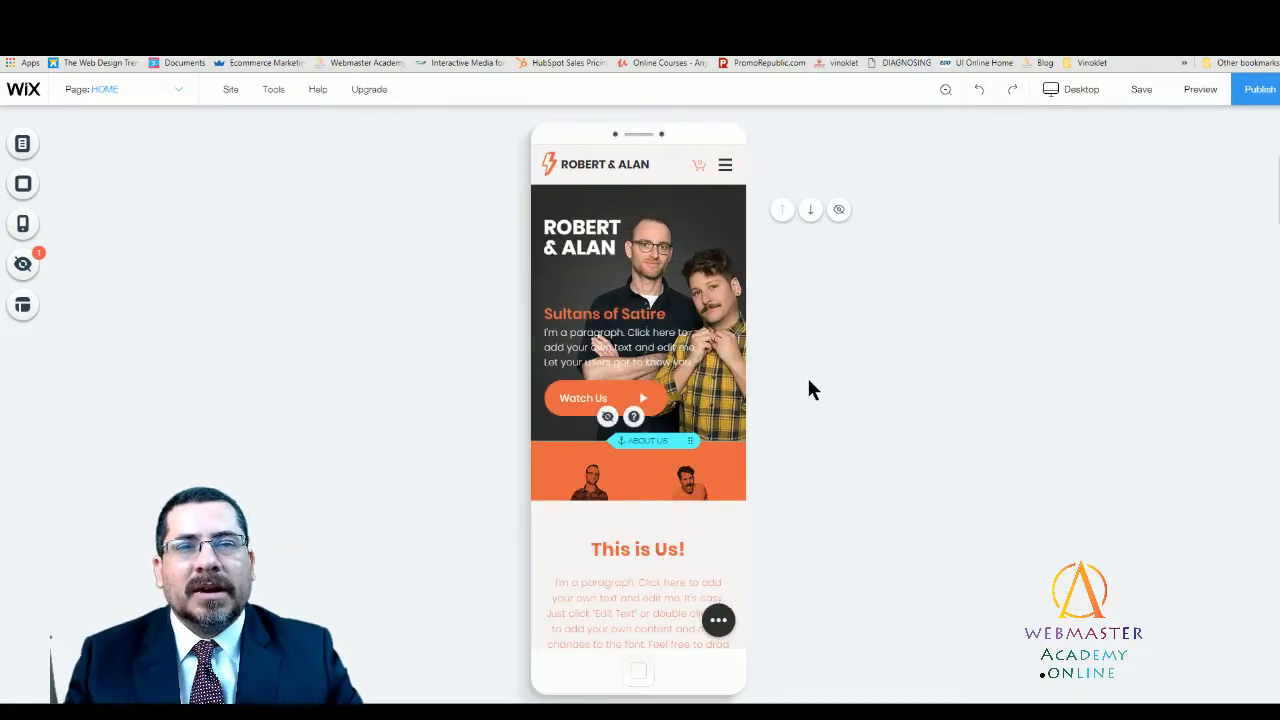
- Review the ABOUT US and GALLERY anchors in the mobile layout, and preview the mobile site
scroll(668, 500, "down", 3)
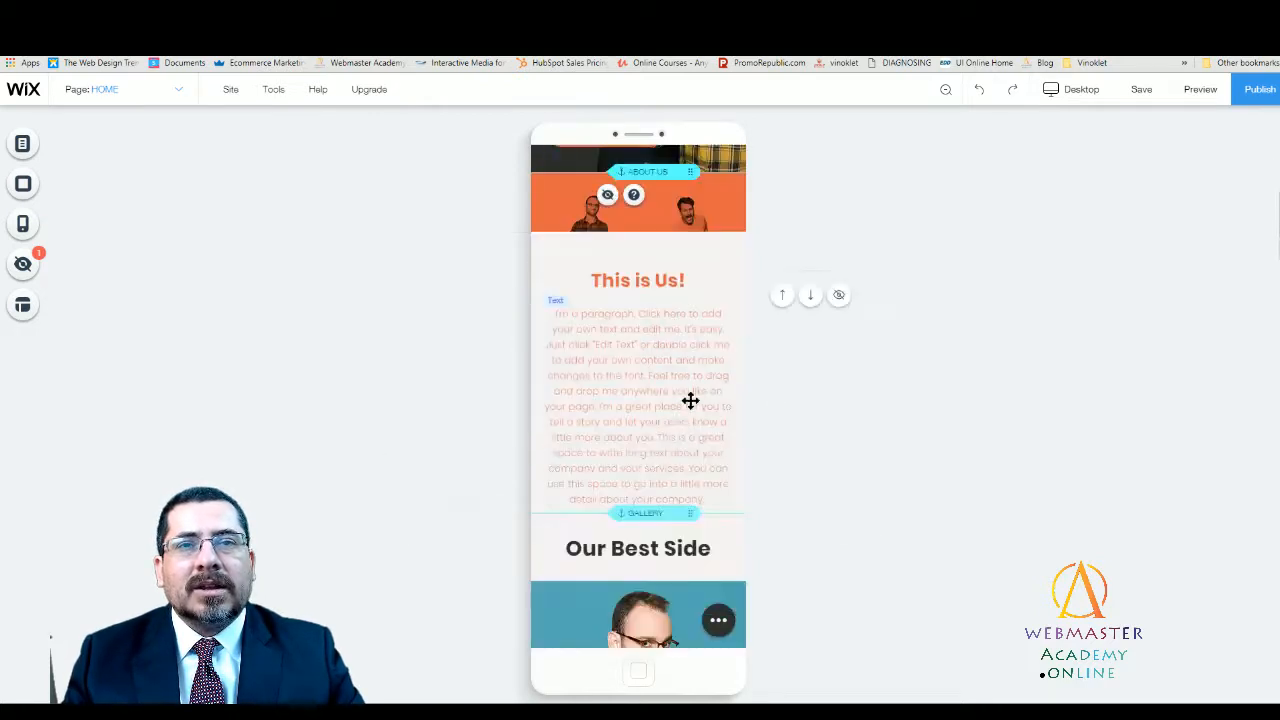
scroll(692, 398, "up", 3)
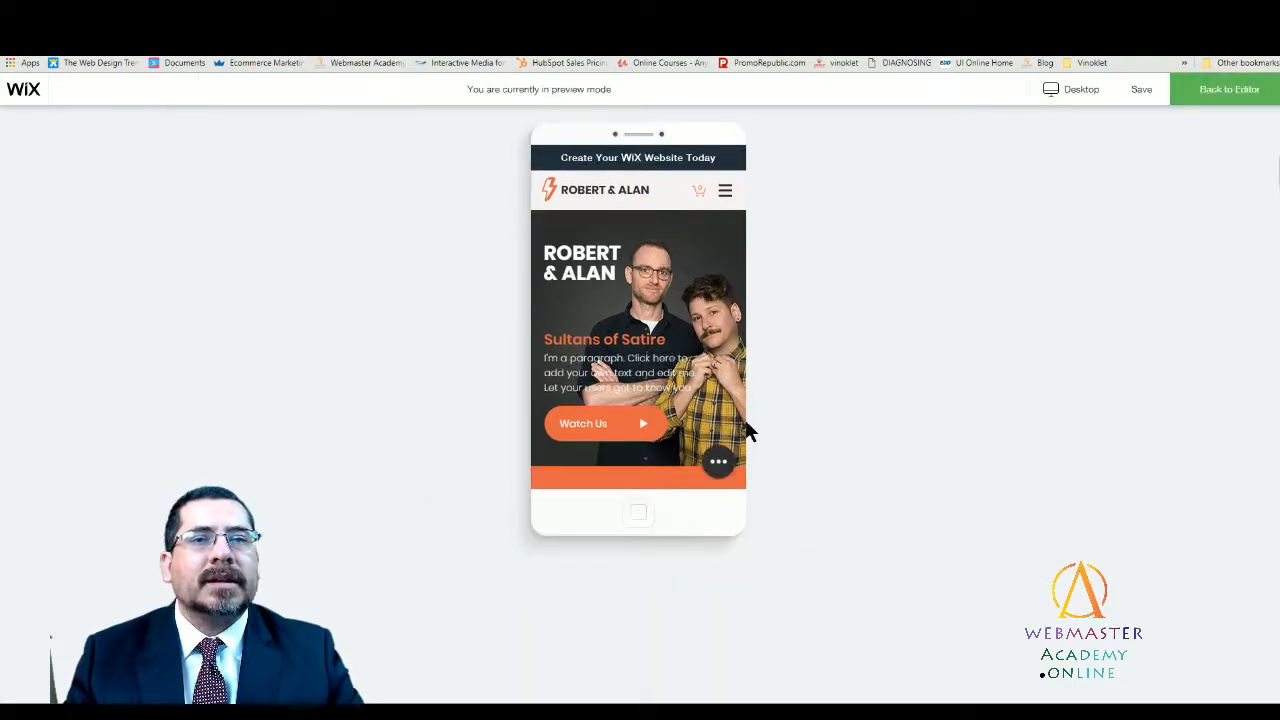
- Test the quick action button and the ABOUT US and GALLERY menu links in the mobile preview, and review the sections they reach
left_click(719, 463)
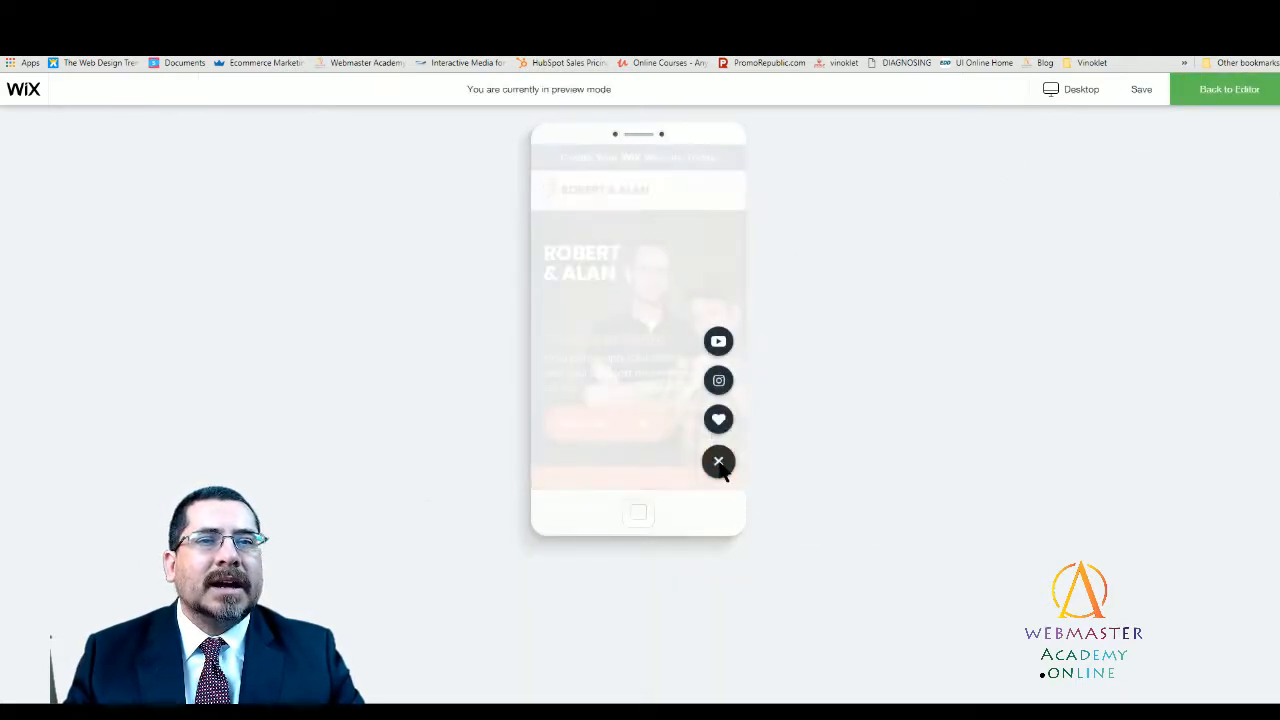
left_click(724, 463)
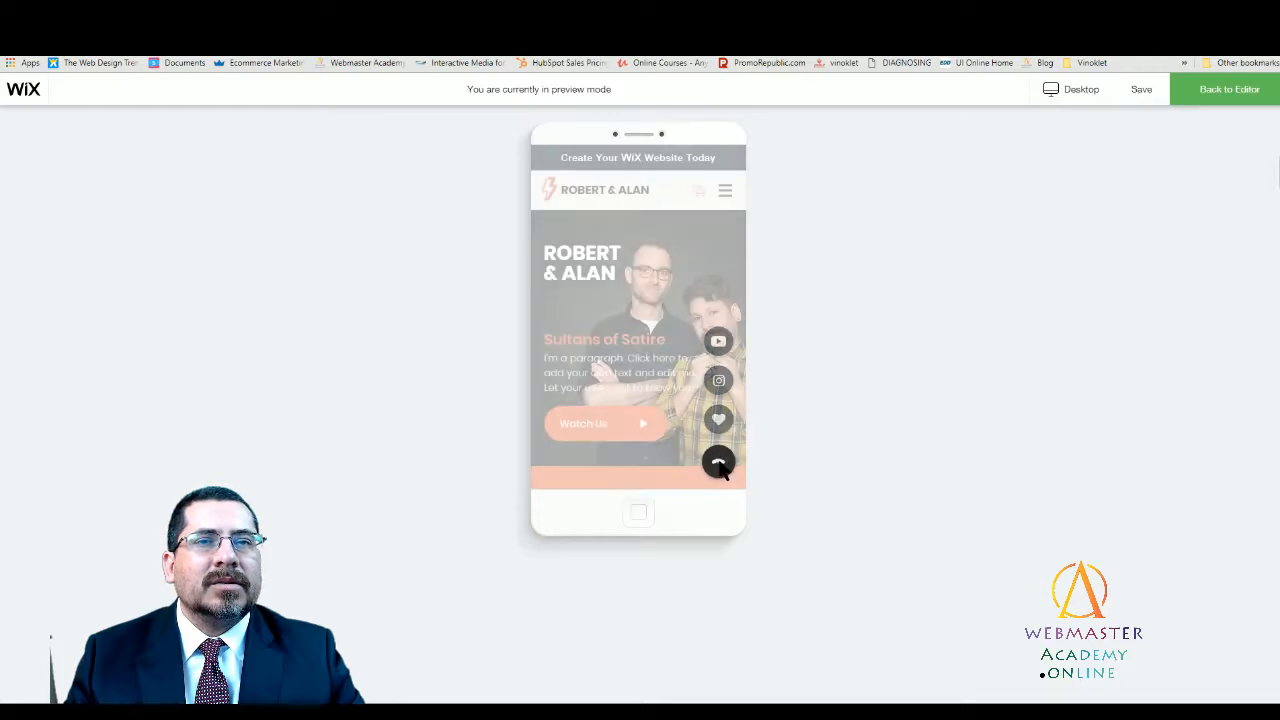
left_click(722, 192)
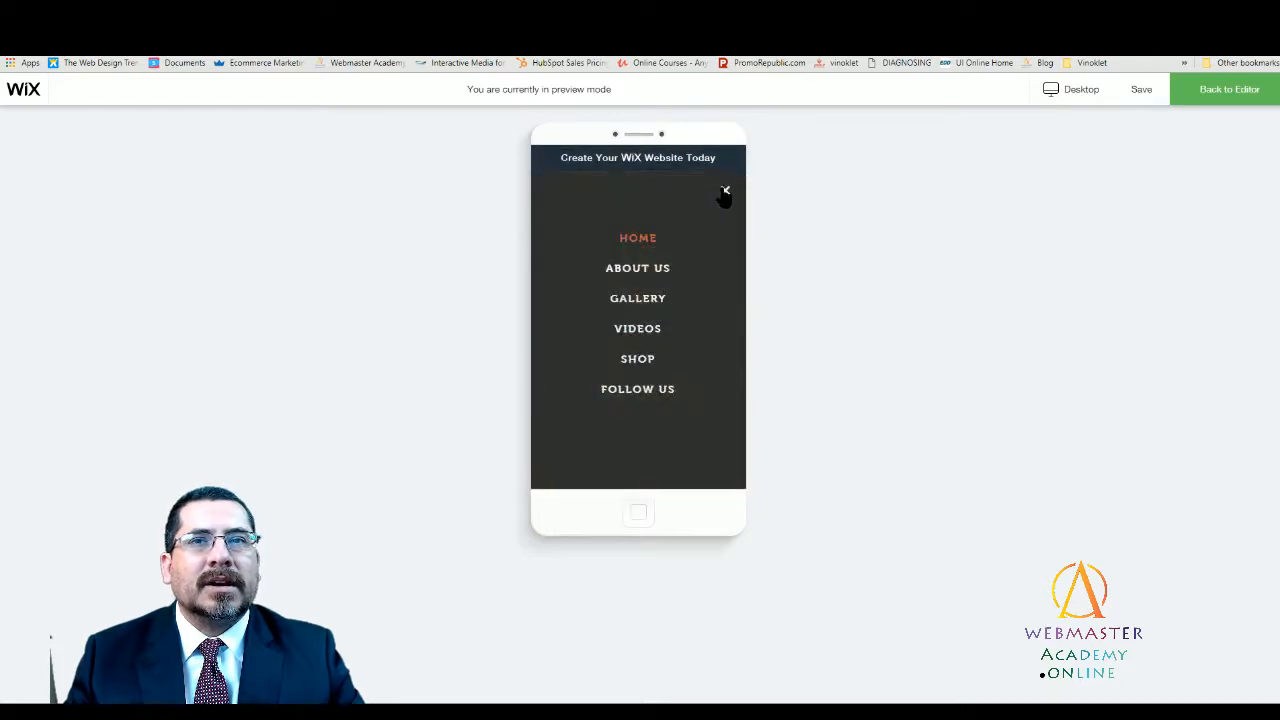
left_click(638, 272)
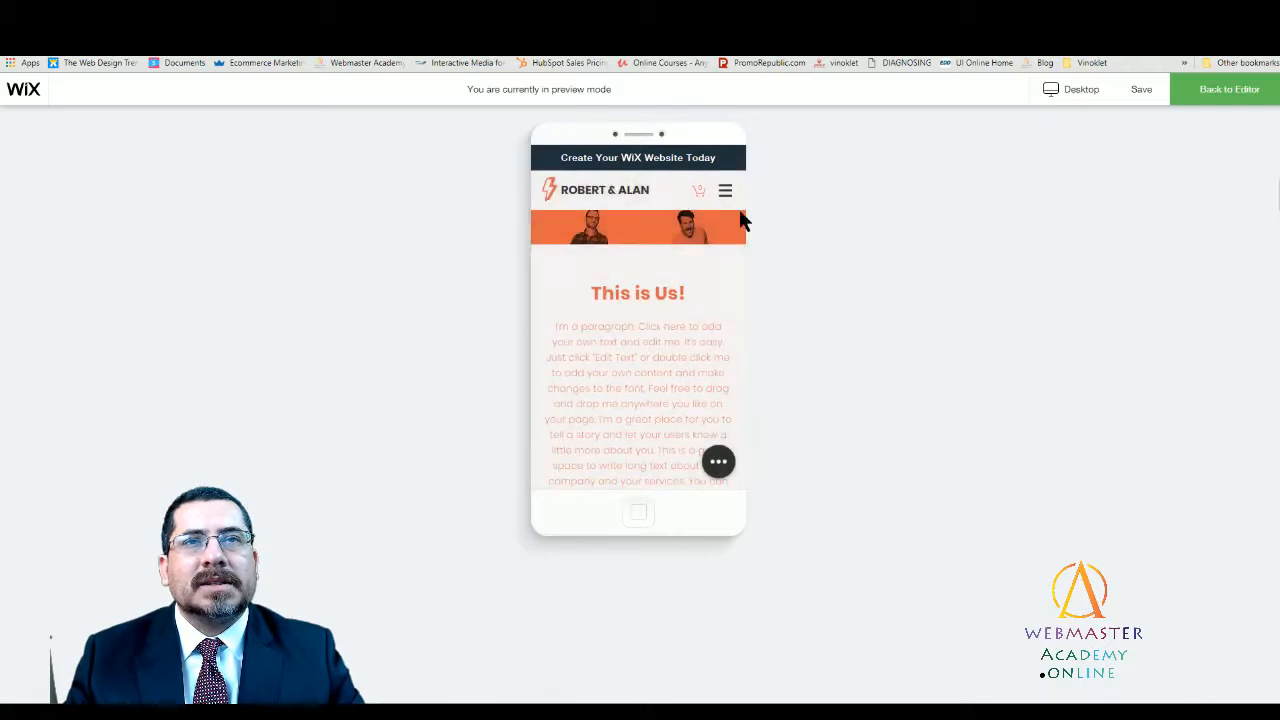
left_click(725, 192)
left_click(636, 303)
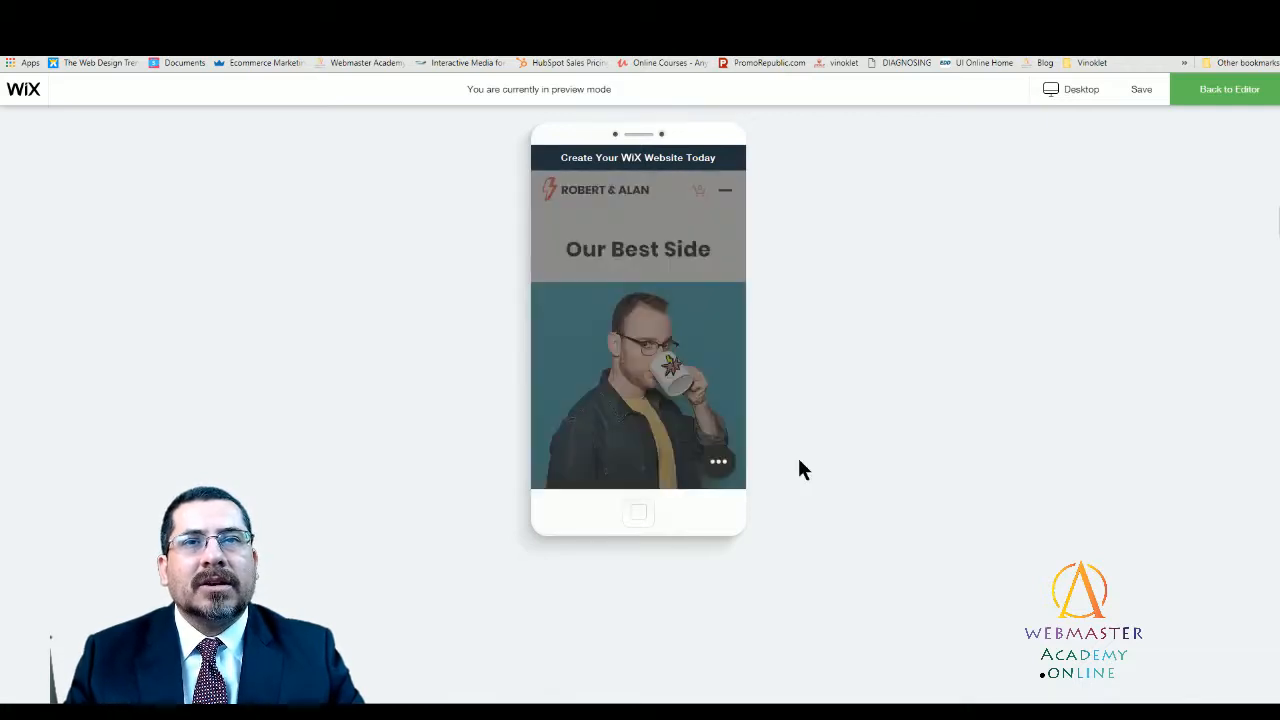
scroll(700, 370, "up", 10)
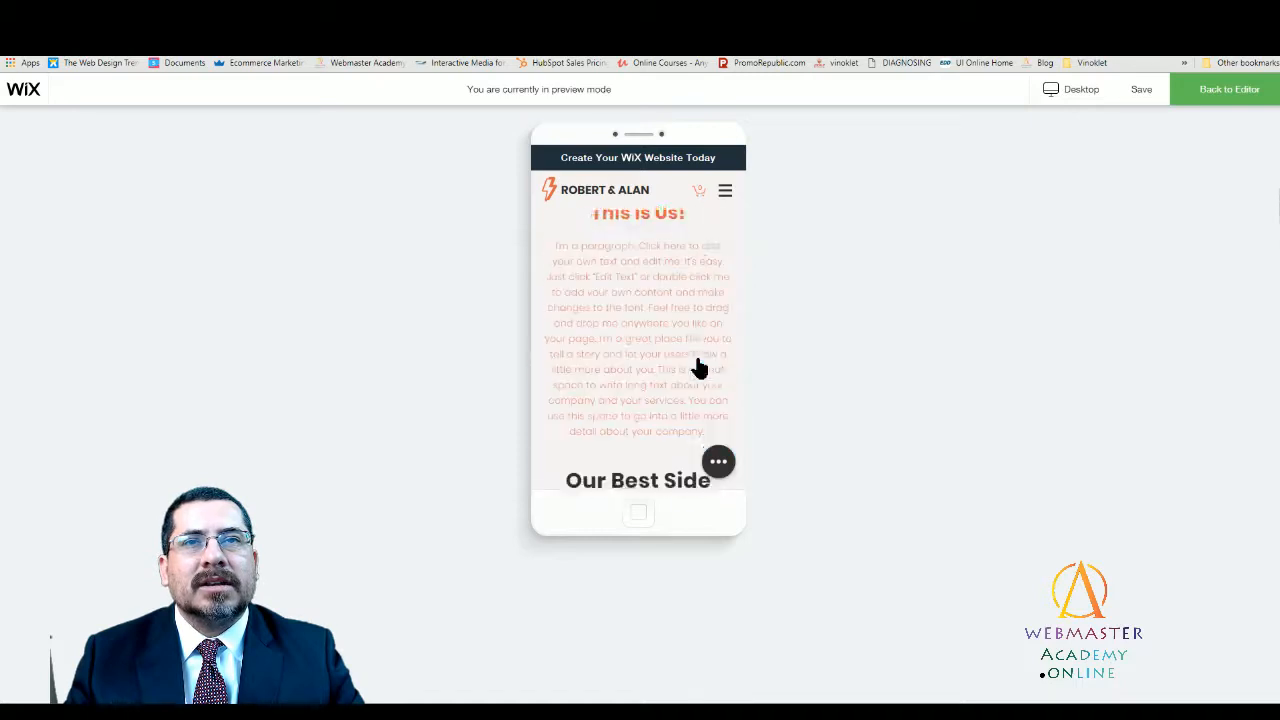
scroll(691, 378, "down", 5)
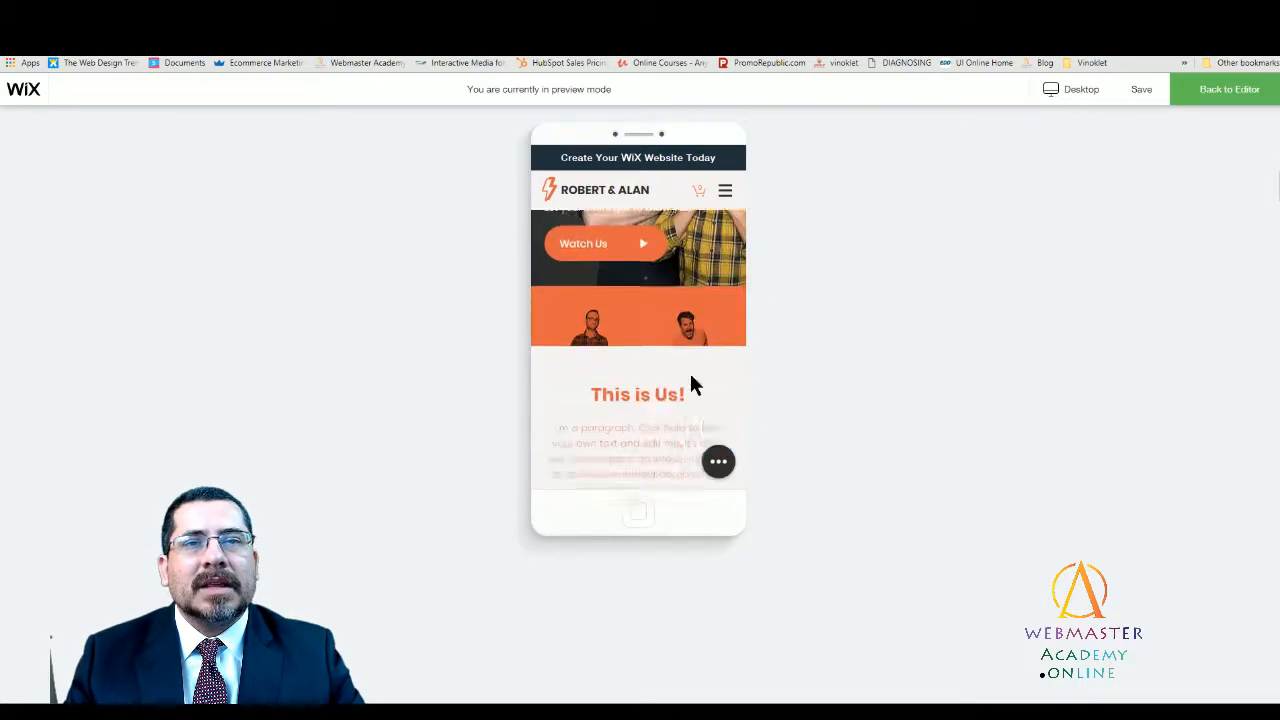
scroll(700, 400, "up", 3)
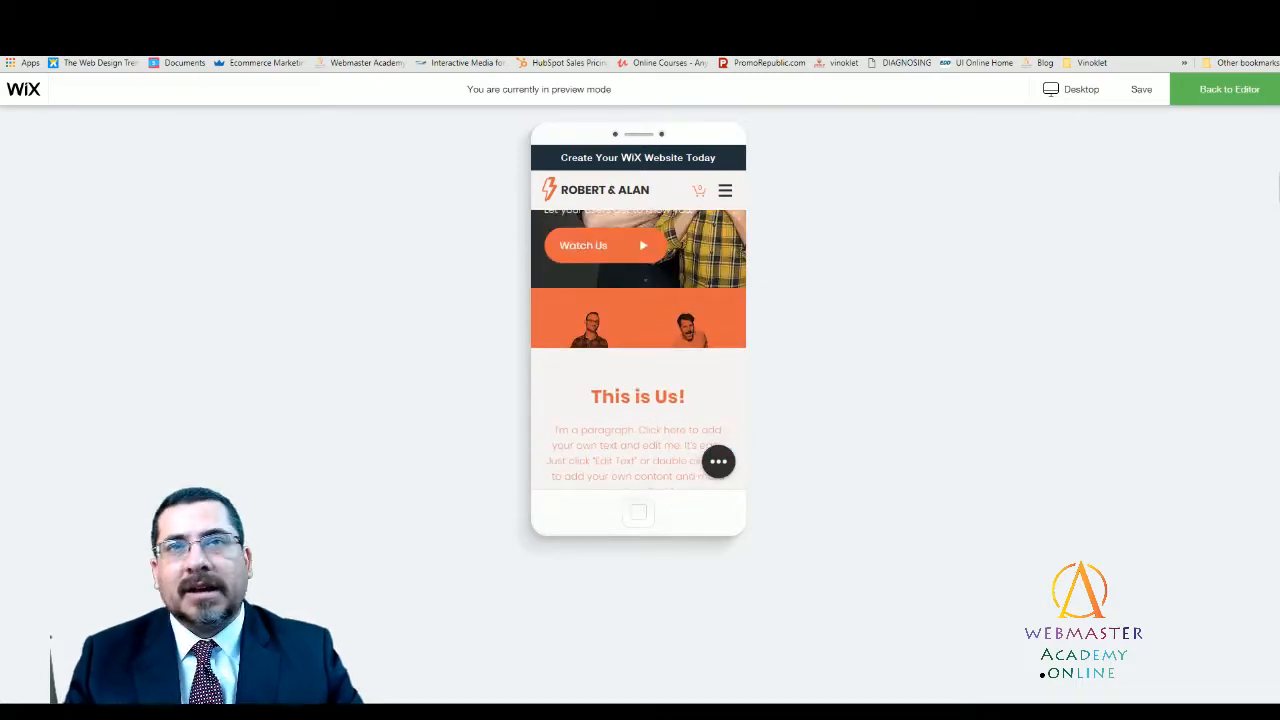
scroll(660, 470, "up", 3)
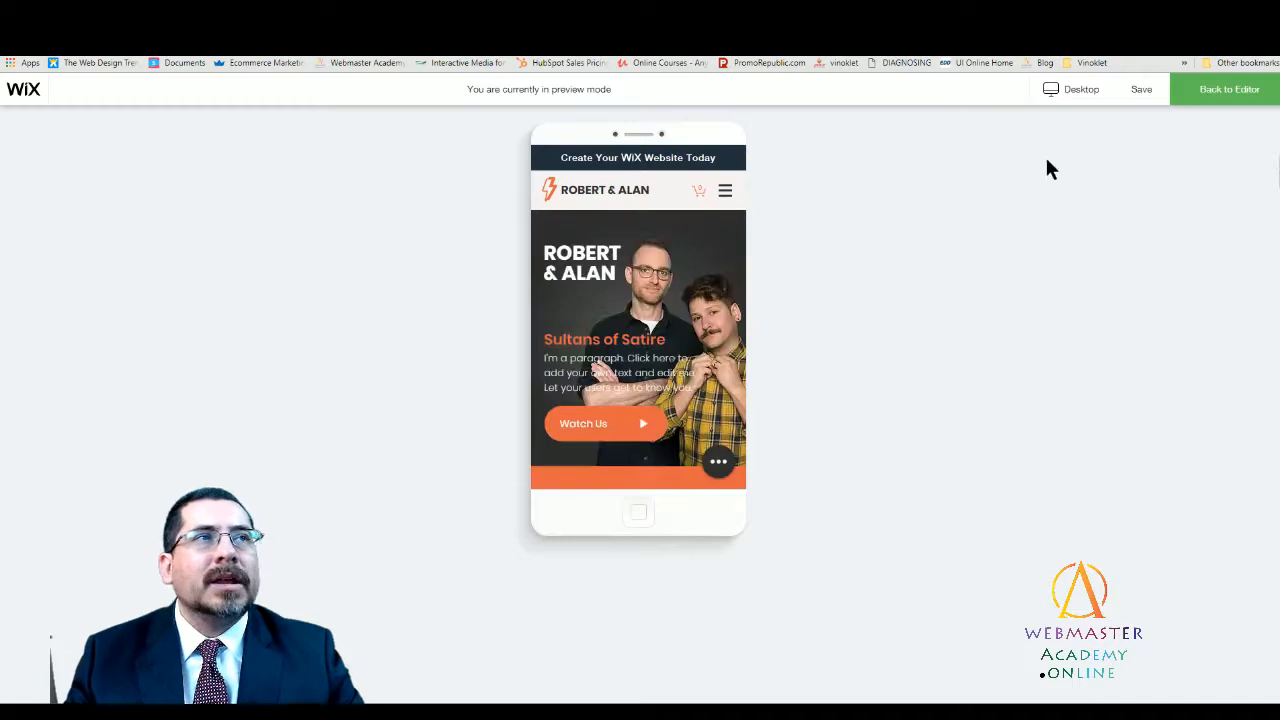
- Return to the mobile editor, dismiss its welcome message, and look over the homepage around the GALLERY and ABOUT US anchors
left_click(1212, 100)
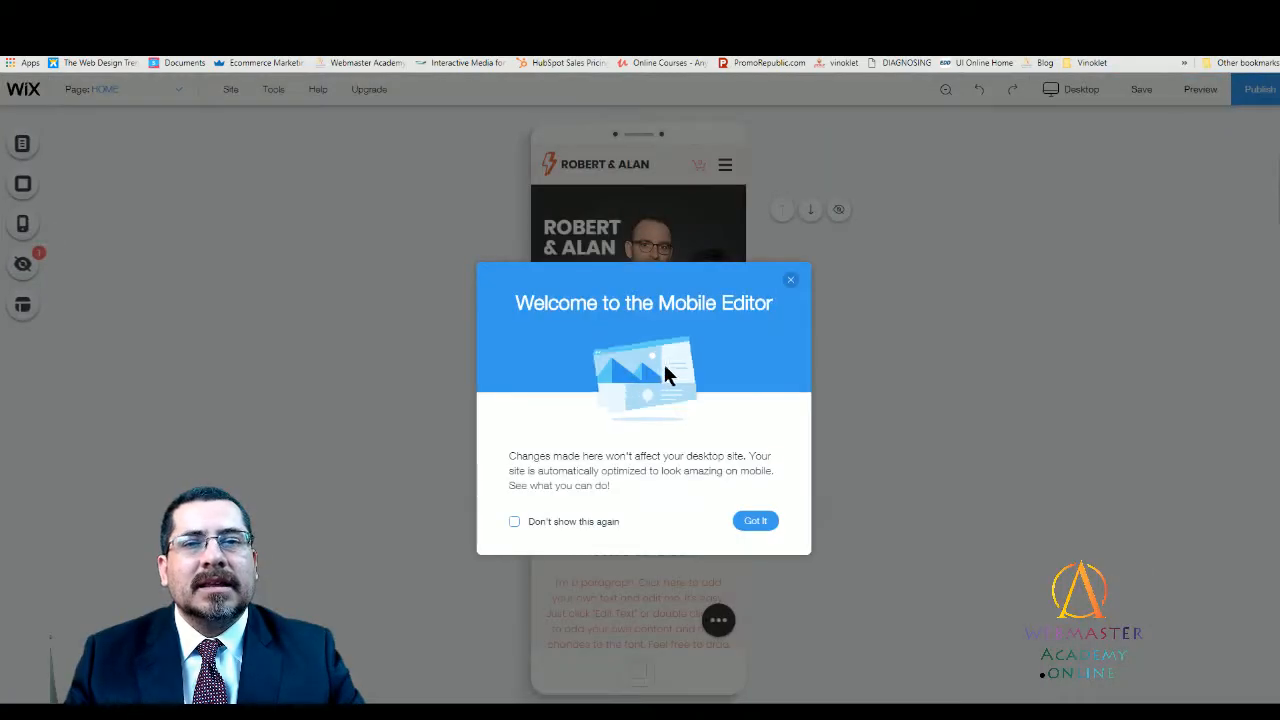
left_click(758, 521)
scroll(682, 440, "down", 3)
scroll(682, 440, "down", 5)
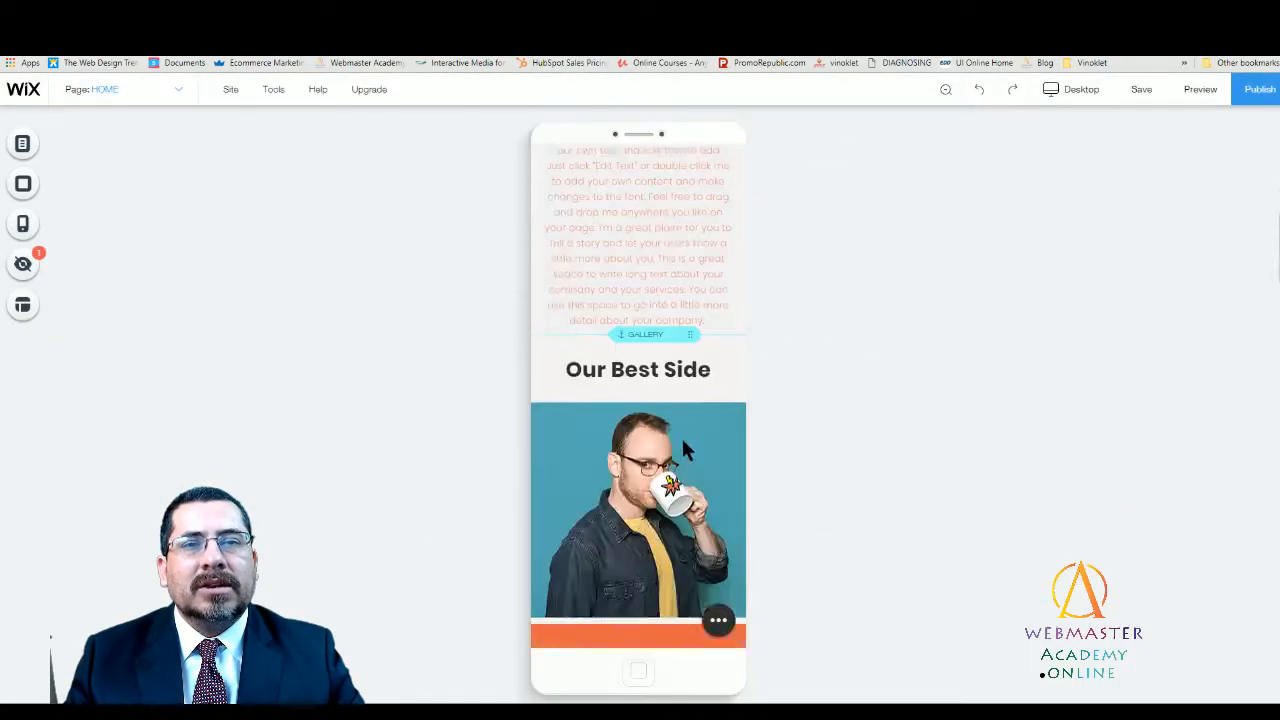
scroll(682, 440, "up", 8)
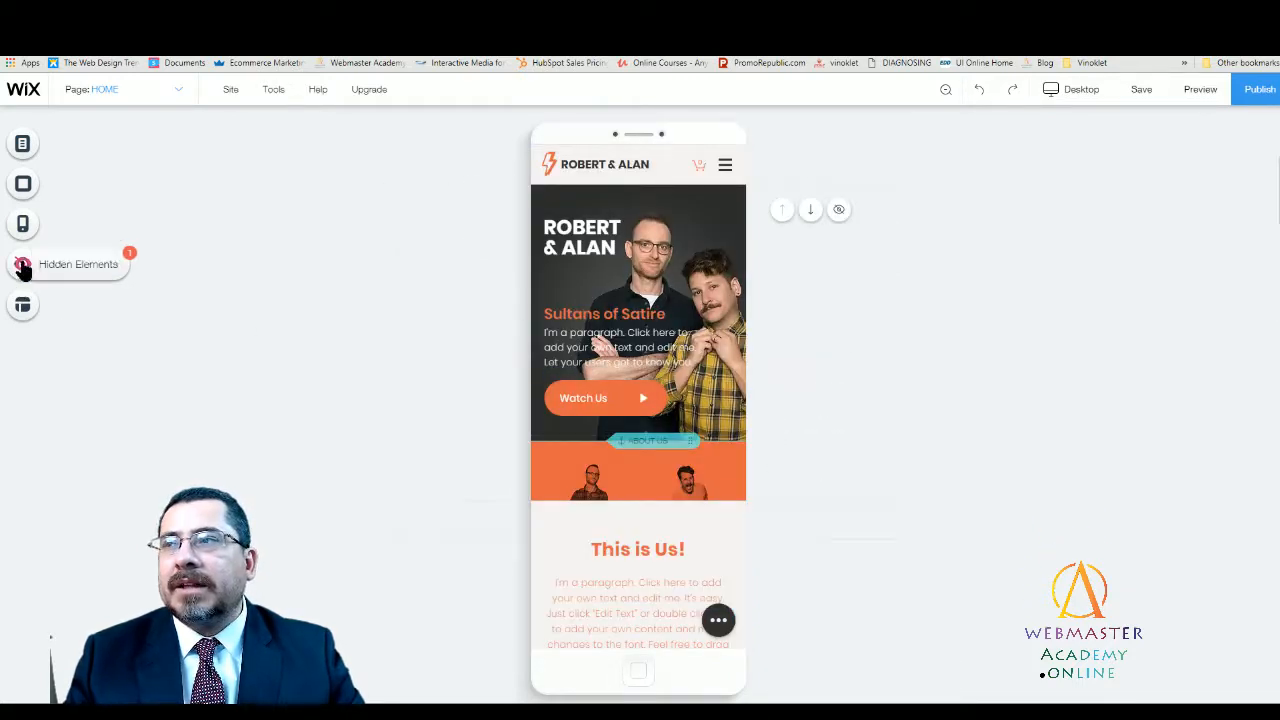
- Restore the hidden Column 2 on the mobile homepage, and close the list of hidden elements
left_click(22, 266)
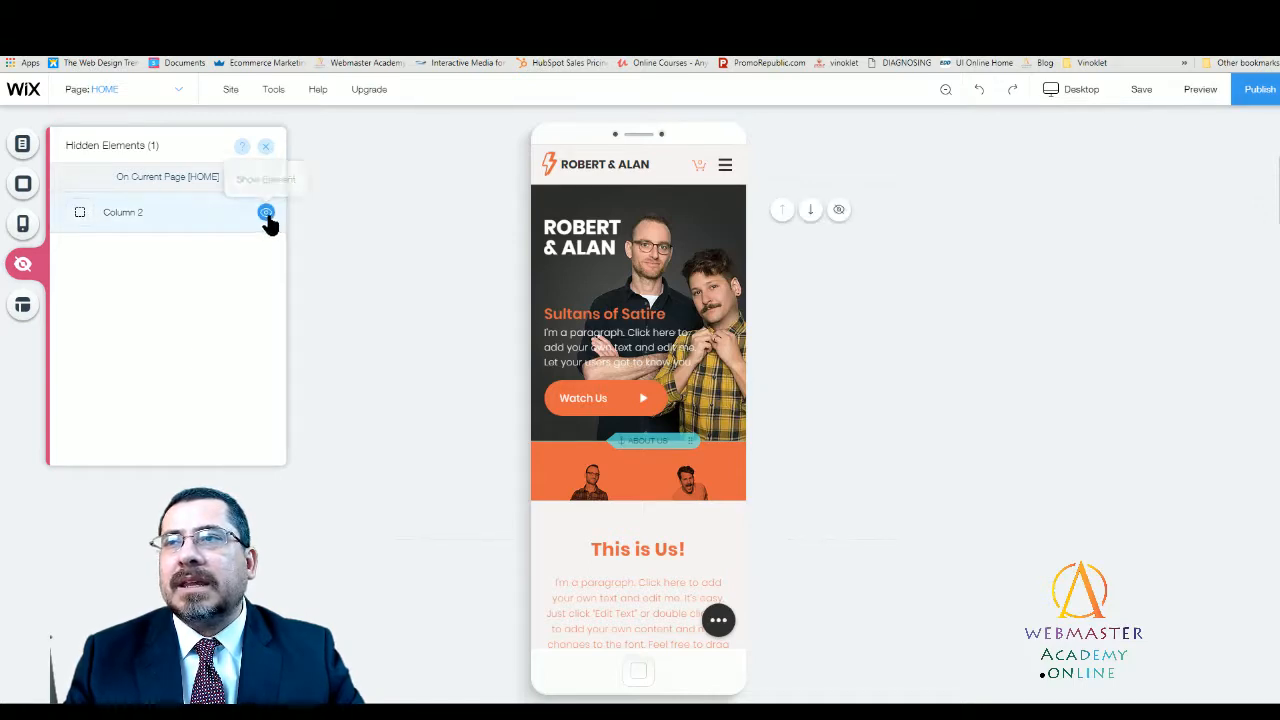
left_click(266, 214)
scroll(406, 333, "down", 15)
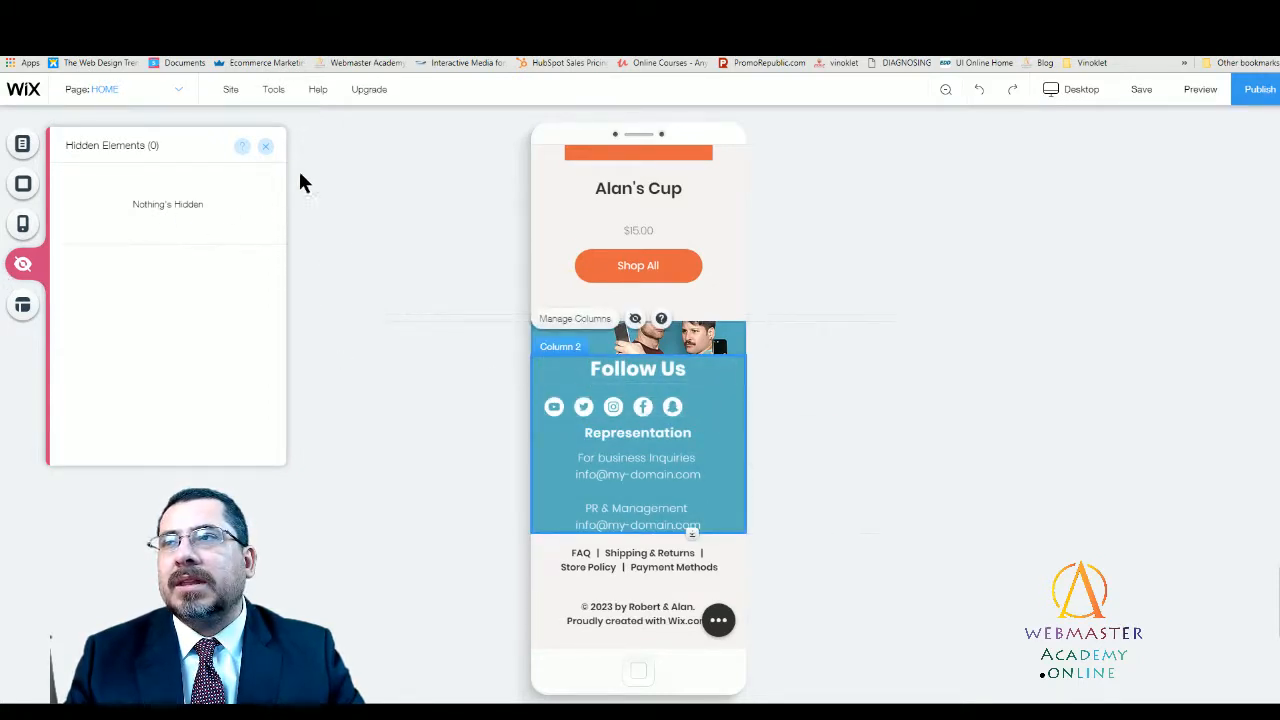
left_click(265, 146)
- Look over the mobile homepage from the merch store up to the hero section, and switch to the desktop editor
scroll(646, 421, "up", 3)
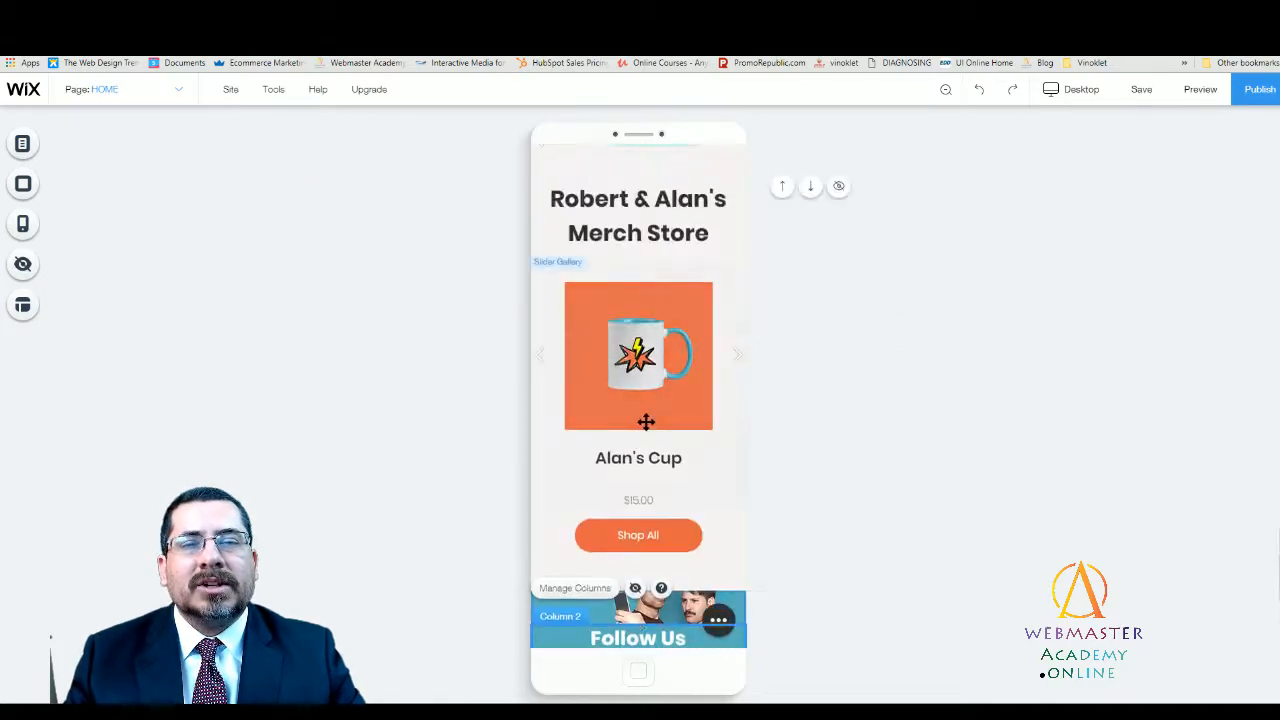
scroll(646, 422, "up", 12)
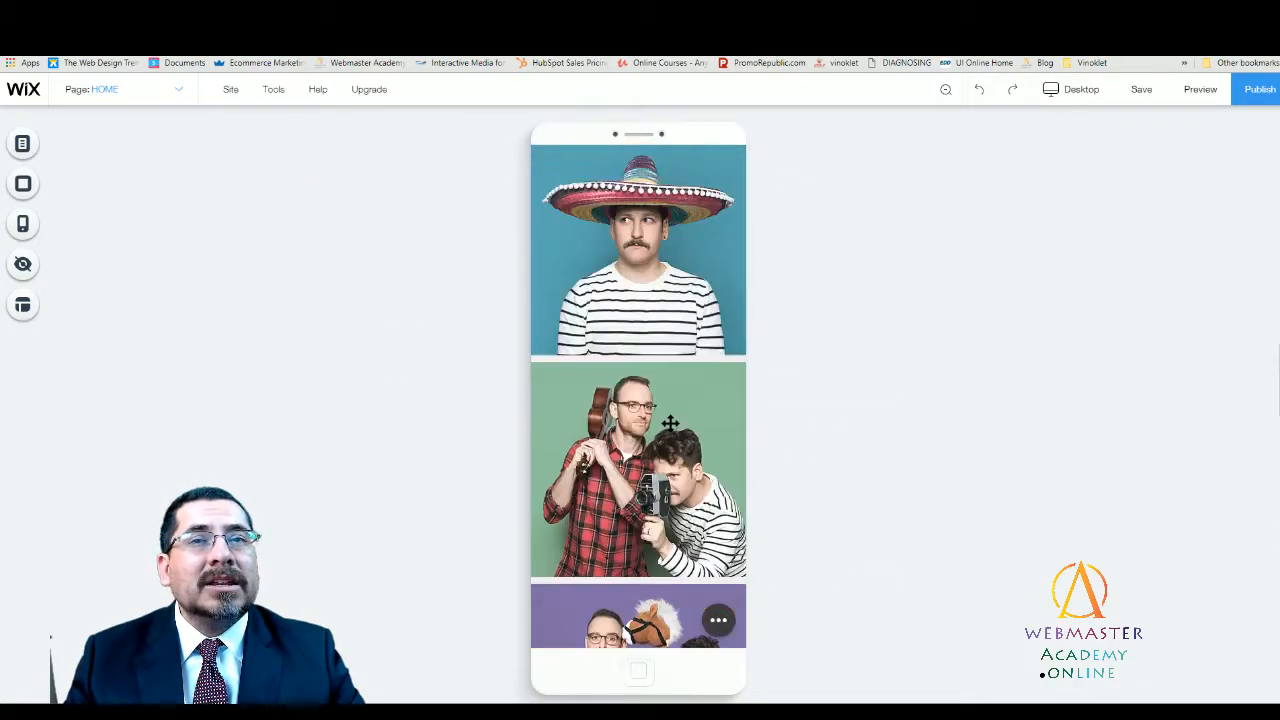
scroll(669, 423, "up", 10)
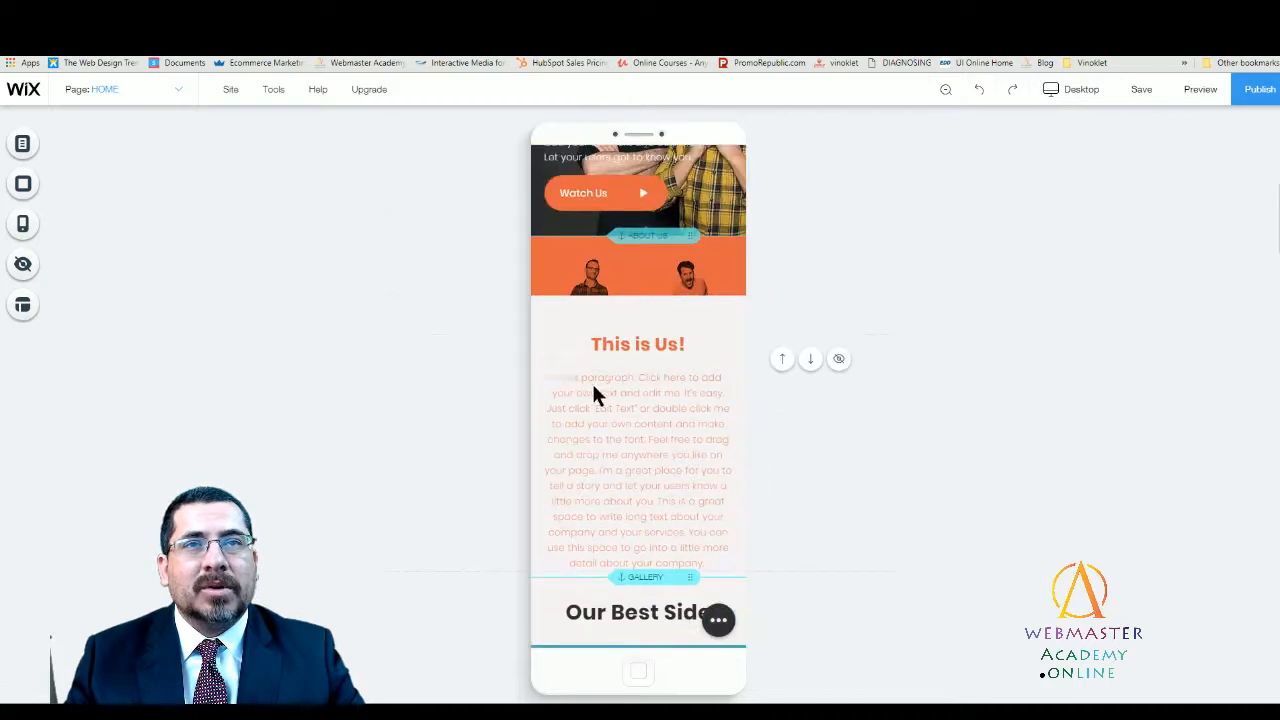
scroll(594, 385, "up", 4)
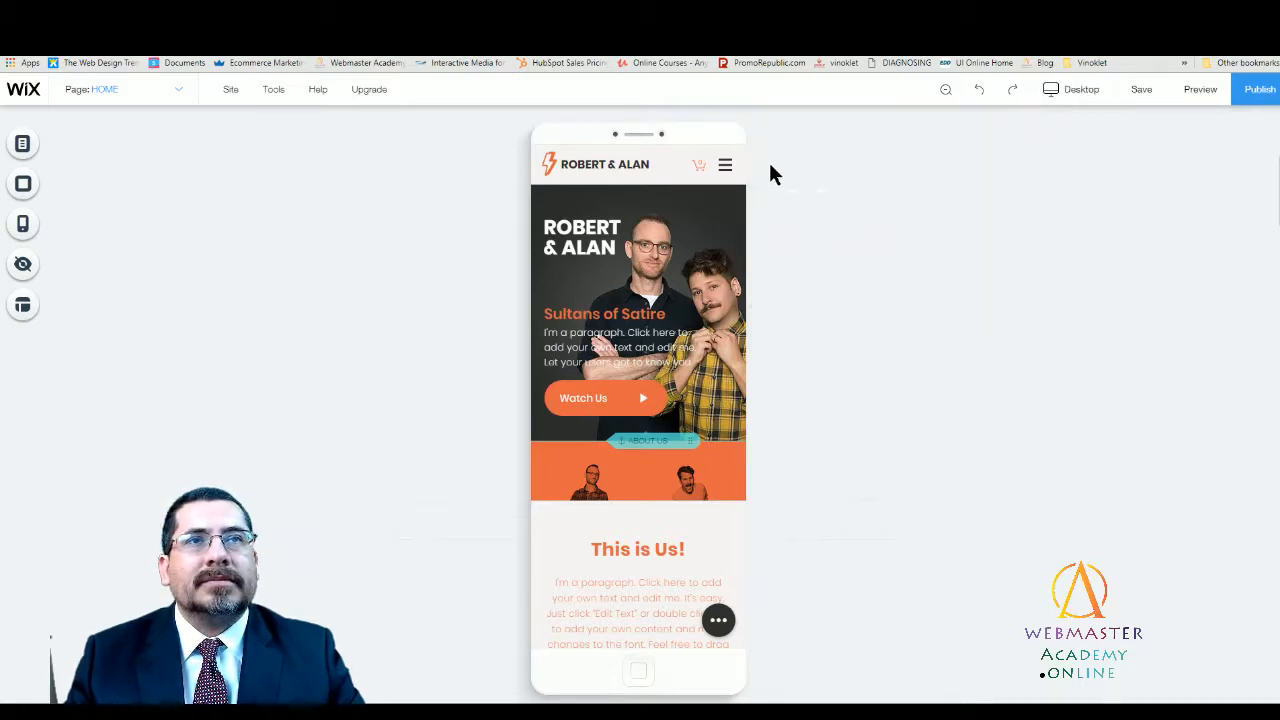
mouse_move(1066, 100)
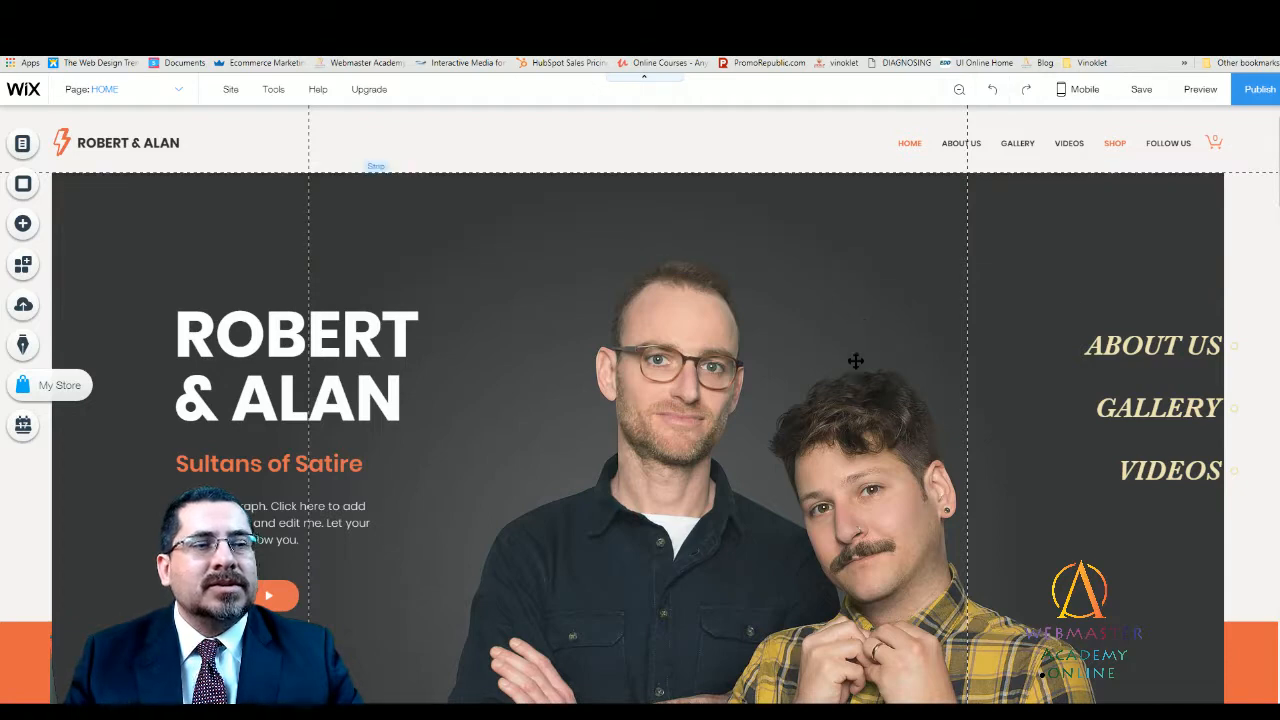
scroll(850, 410, "down", 2)
scroll(850, 425, "up", 2)
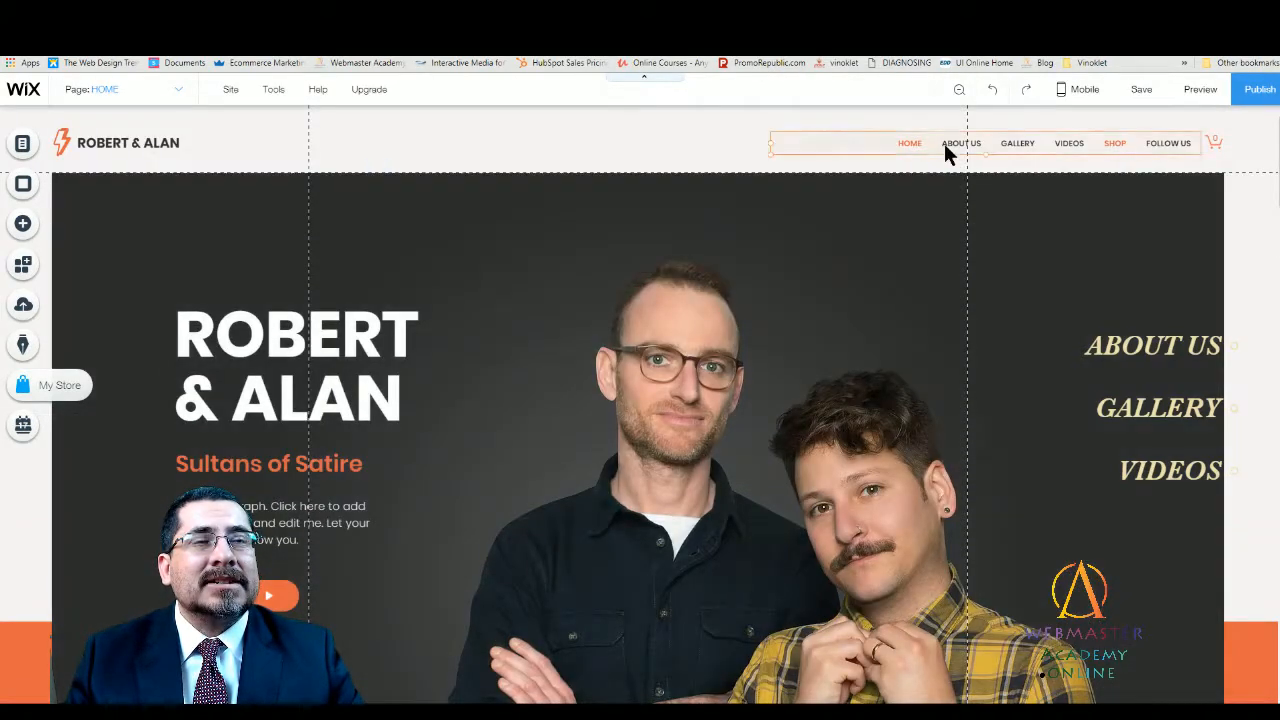
- Select the header menu, the hero section's orange button and the vertical anchor menu in turn to review the navigation elements
left_click(943, 140)
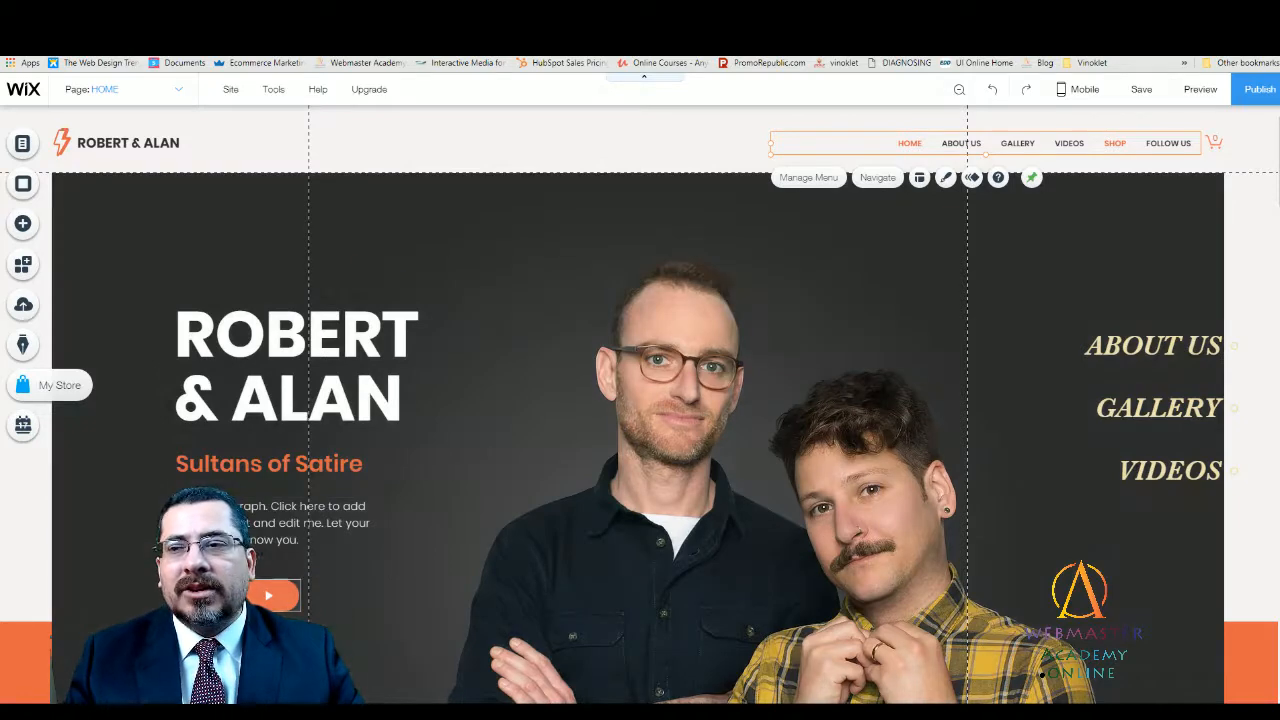
left_click(280, 596)
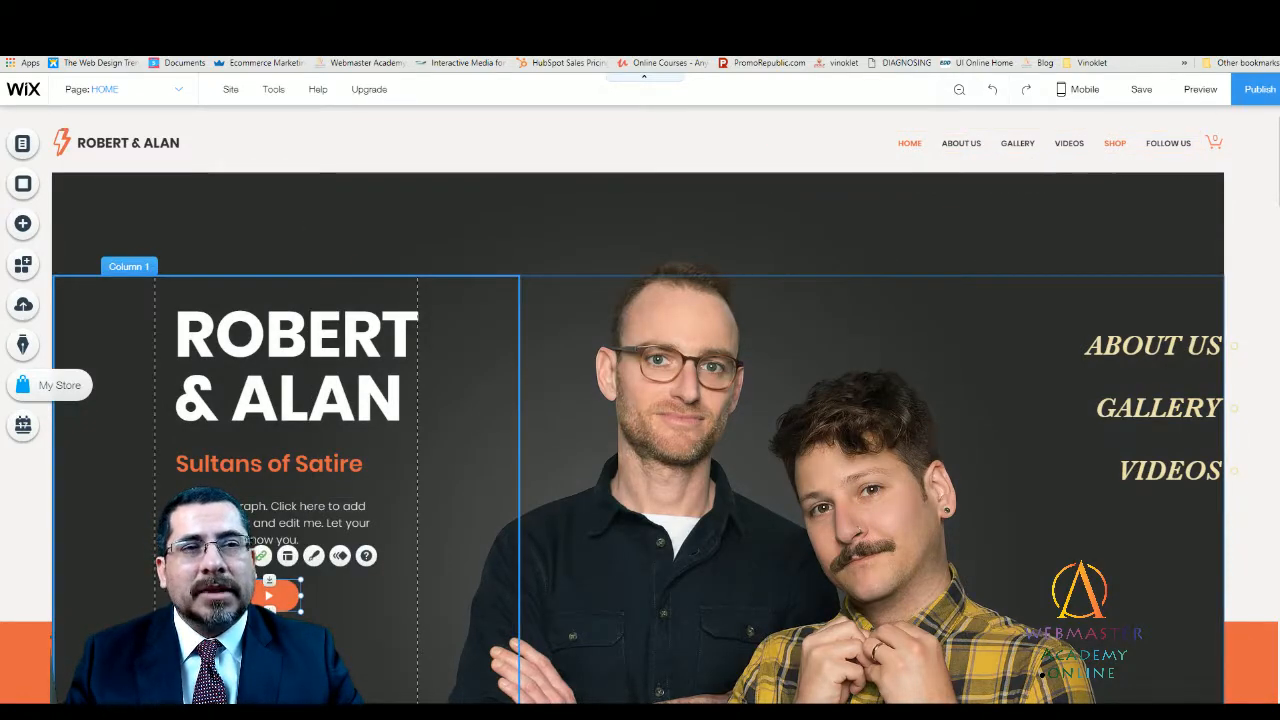
left_click(1128, 415)
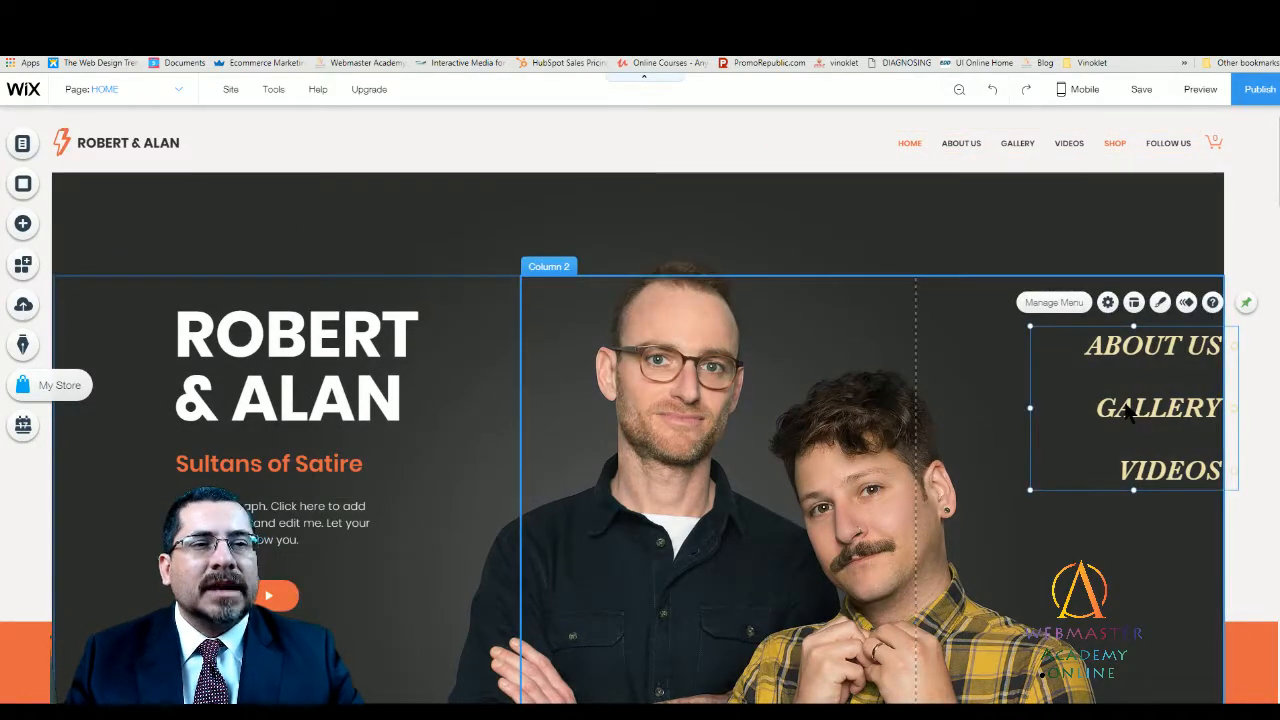